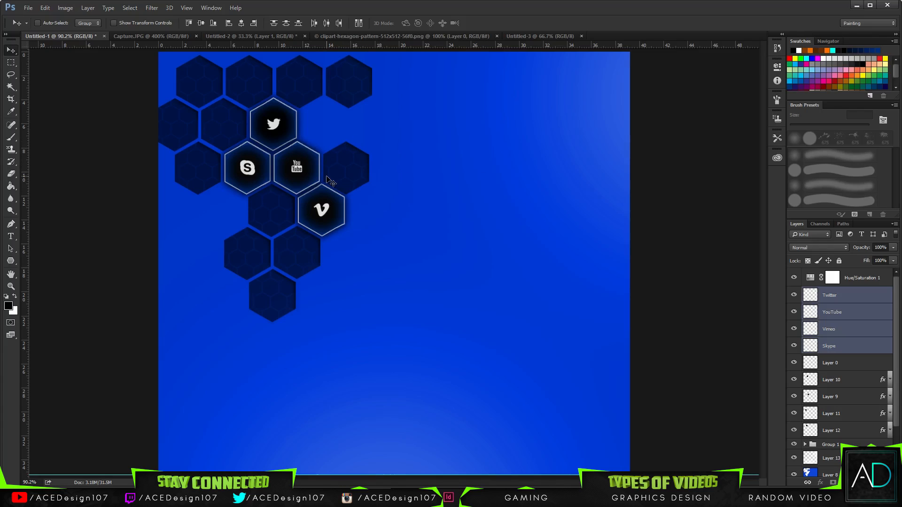
Copy the hexagon pattern from the clipart image into the blank Untitled-3 document and place it in the canvas's upper-left corner.
left_click(539, 35)
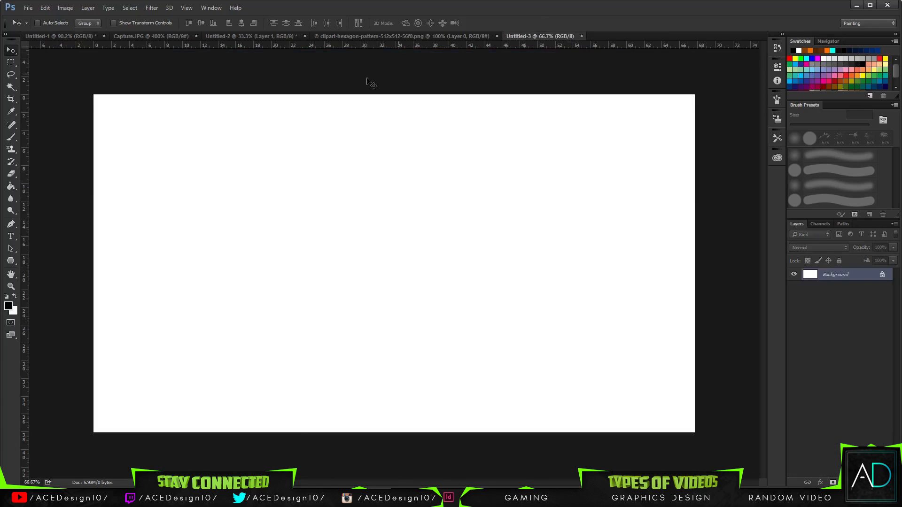
left_click(388, 36)
left_click_drag(413, 193, 266, 195)
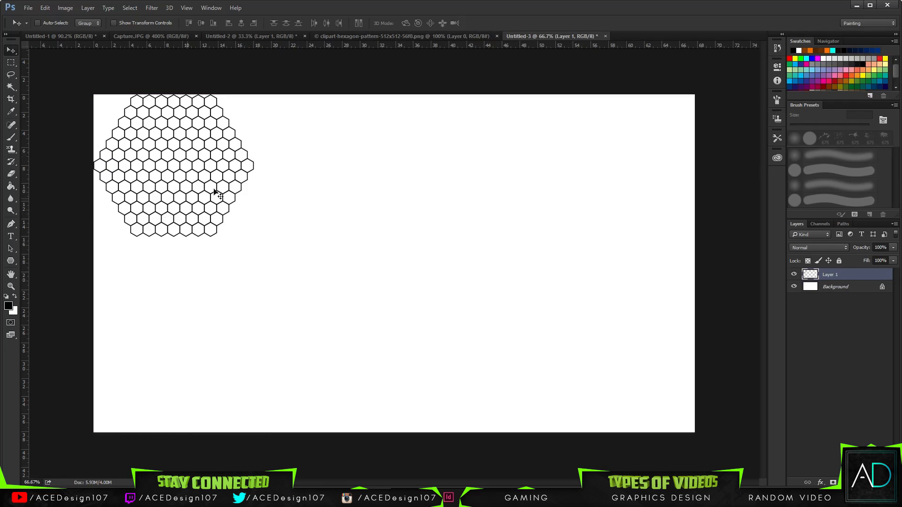
Duplicate the hexagon patch and fit the copy against the original's lower-right edge so the cells line up.
left_click_drag(235, 189, 412, 257)
key("Up")
key("Up")
key("Up")
key("Up")
key("Up")
key("Up")
key("Up")
key("Up")
key("Up")
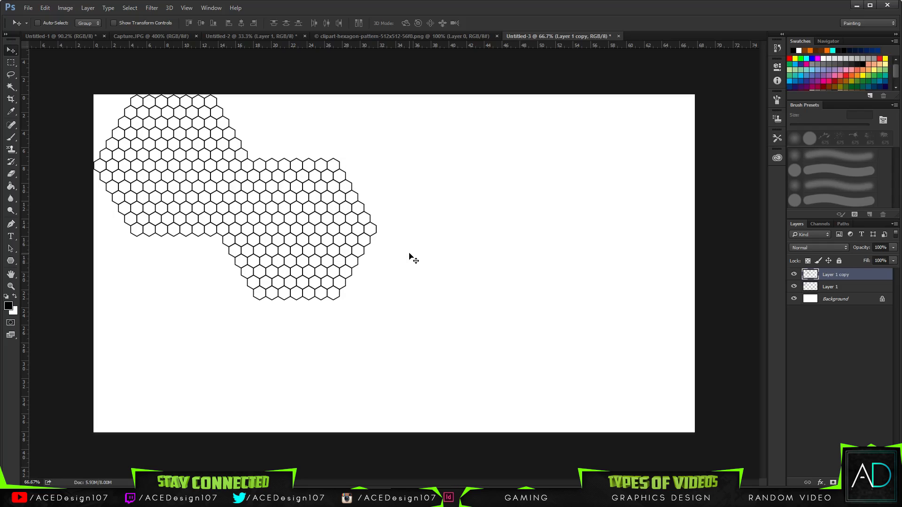
Merge the two hexagon patches and duplicate the result to cover the canvas's left side and extend to its bottom edge.
key("ctrl")
key("ctrl+e")
key("ctrl+j")
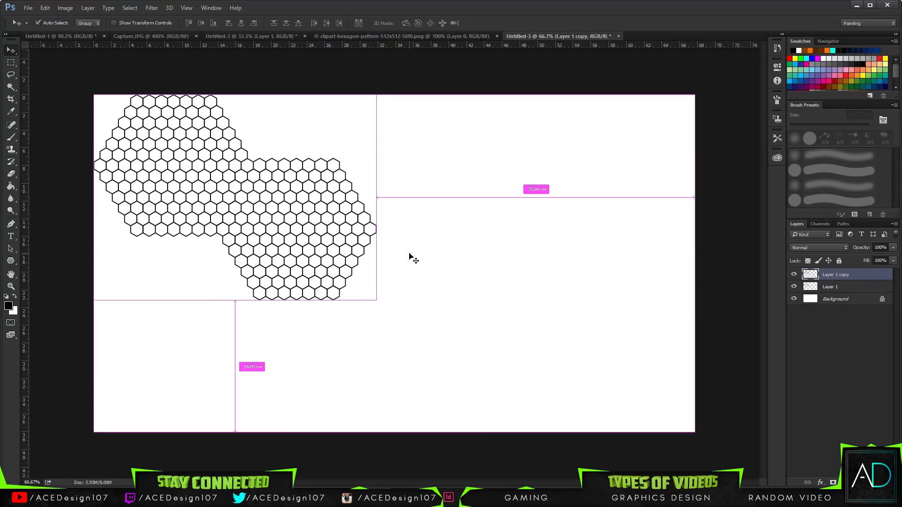
left_click_drag(281, 186, 165, 262)
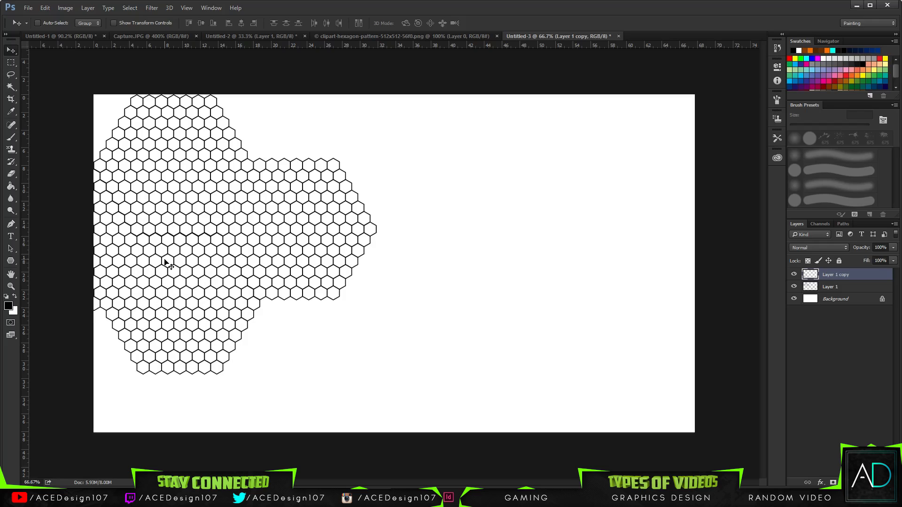
key("ctrl")
left_click_drag(167, 264, 417, 391, "alt")
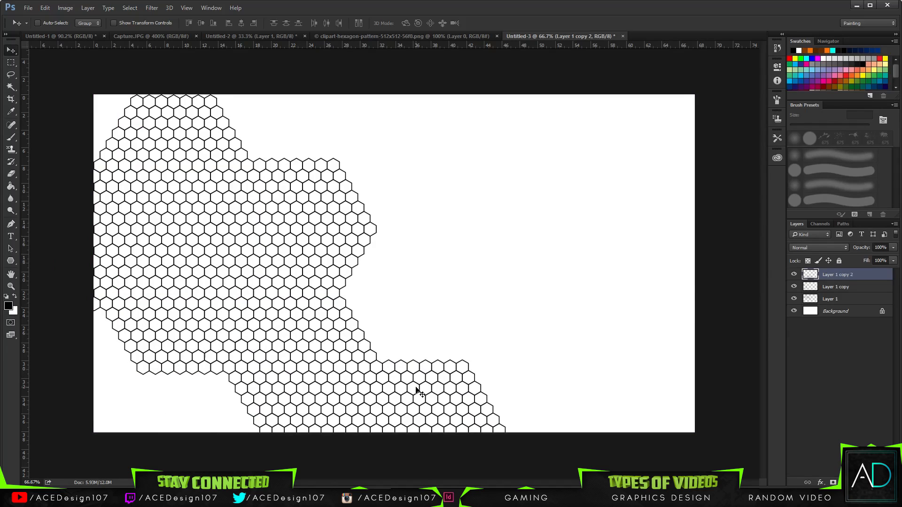
Merge the newest hexagon copy into the layer below and place another duplicate toward the canvas's lower-right corner.
key("ctrl+z")
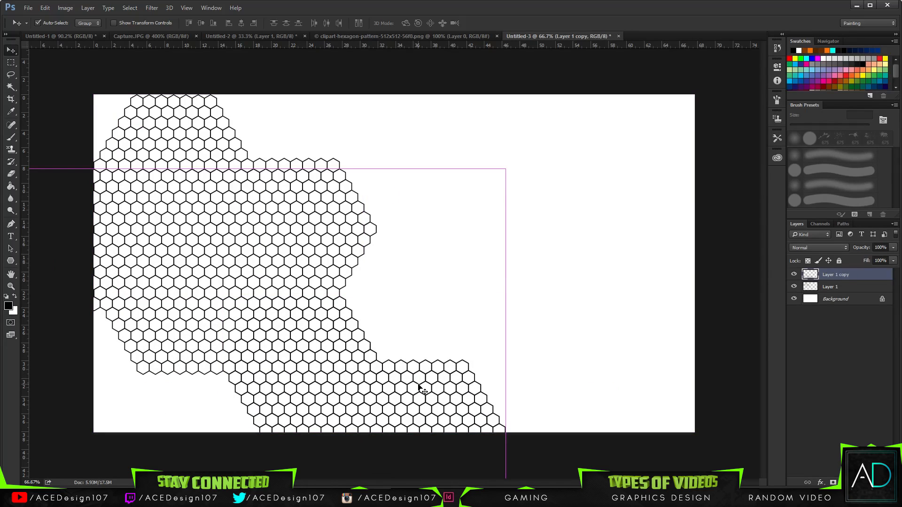
key("ctrl+z")
left_click_drag(420, 389, 623, 428)
Nudge the lower-right hexagon copy until its outlines coincide with the pattern underneath.
key("Left")
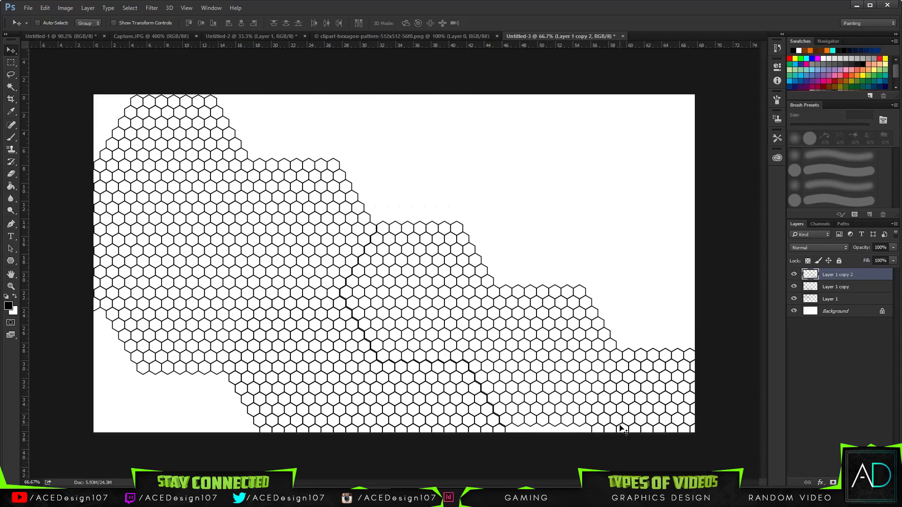
key("Left")
key("Left")
key("Down")
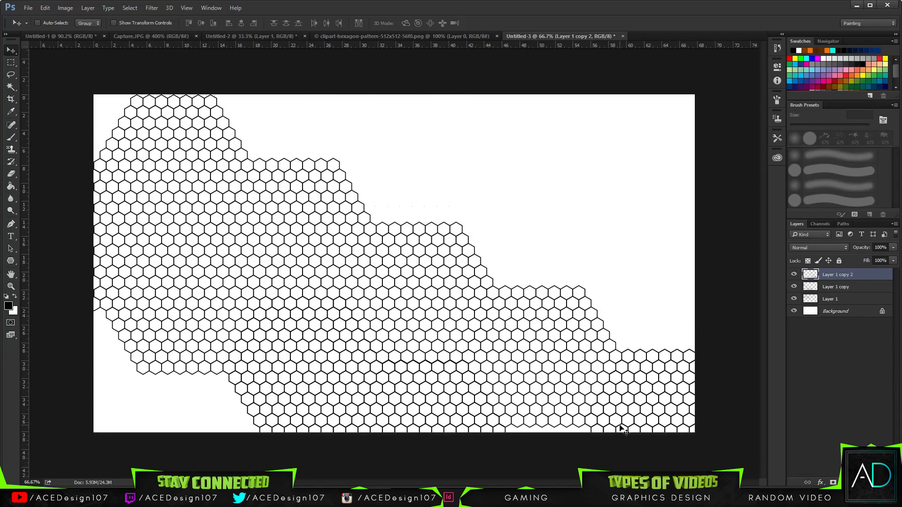
key("Right")
key("Right")
key("Left")
key("Right")
key("Down")
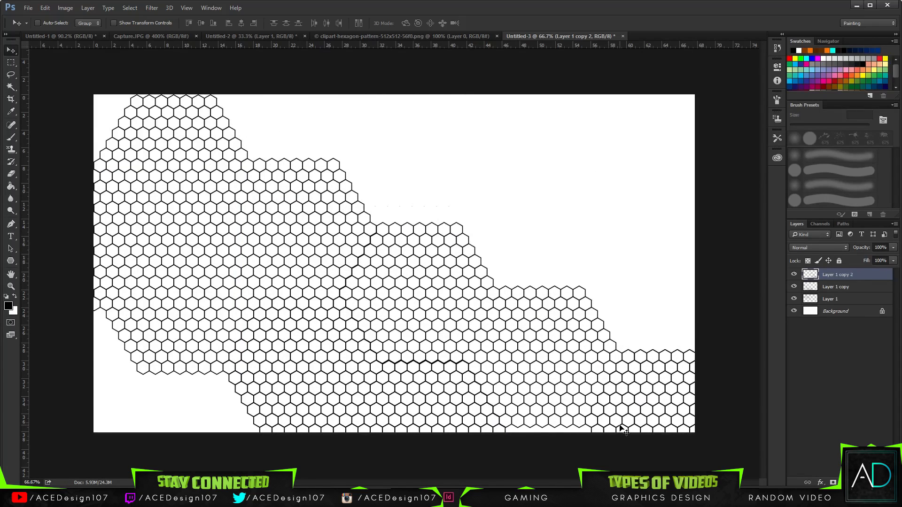
key("Up")
key("Up")
key("Right")
key("Right")
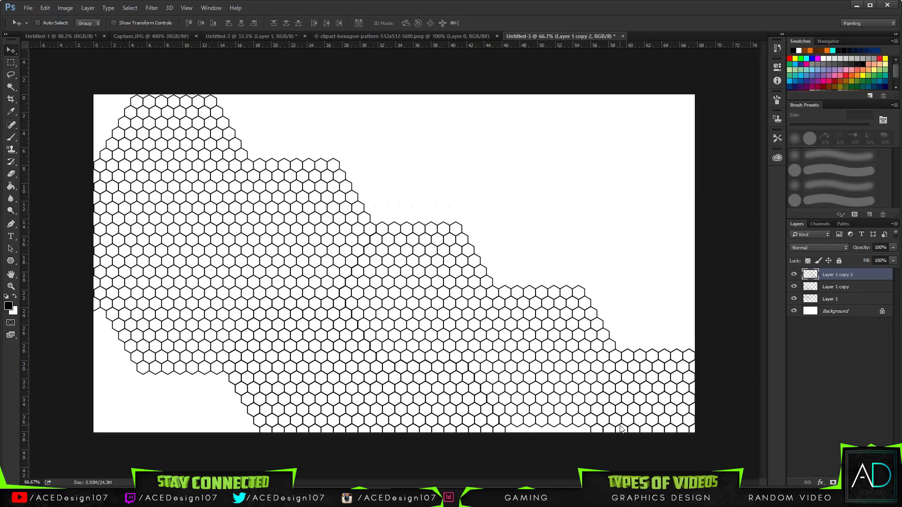
key("Left")
key("Left")
key("Left")
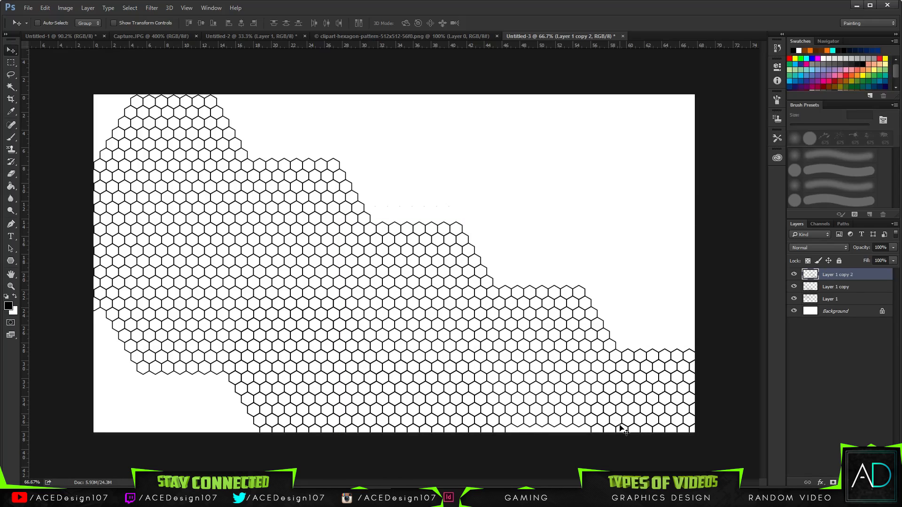
Merge the aligned hexagon copy down and place a new duplicate over the upper-right part of the canvas.
key("ctrl+e")
key("ctrl+j")
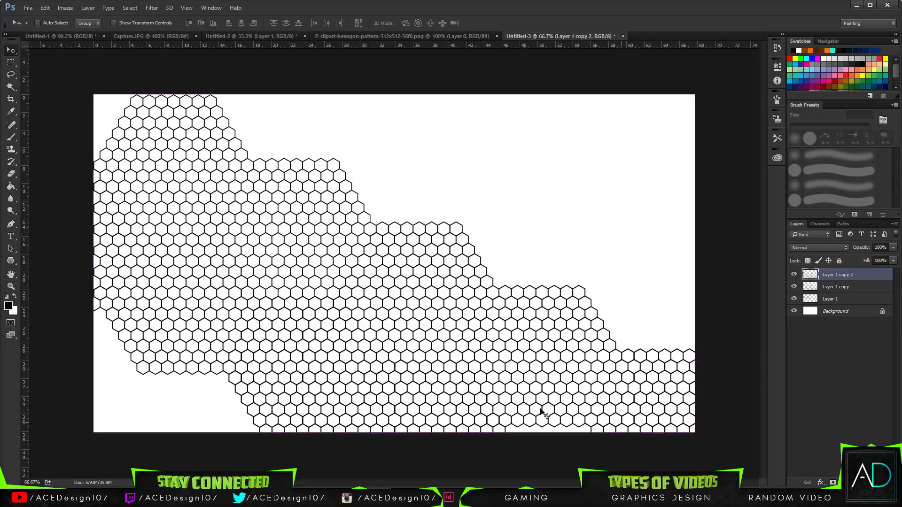
left_click_drag(437, 336, 521, 307)
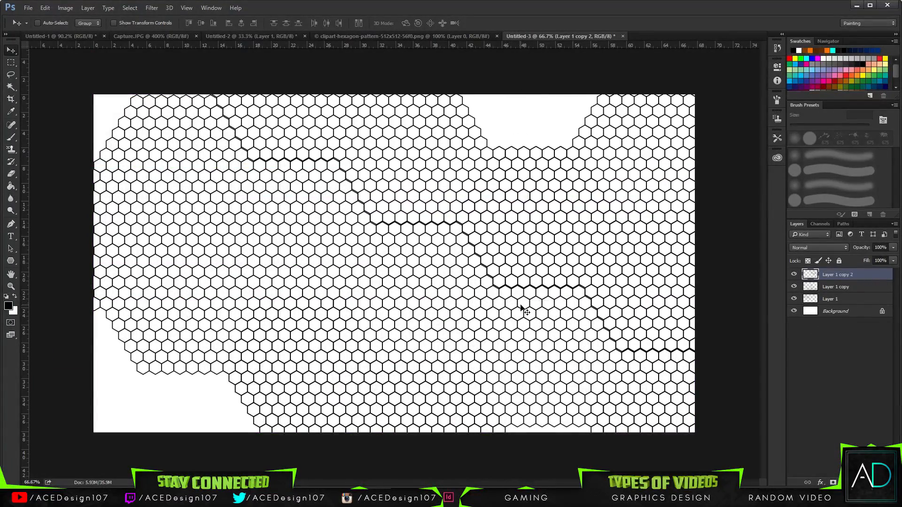
Nudge the upper-right hexagon copy until its cell outlines match the surrounding pattern without thick seams.
key("Left")
key("Left")
key("Down")
key("Down")
key("Down")
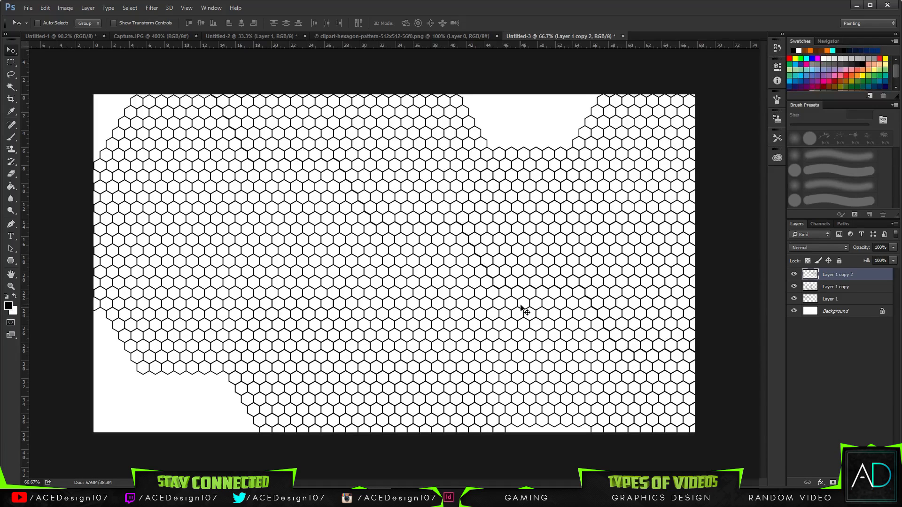
key("Up")
key("Up")
key("Left")
key("Left")
key("Left")
key("Right")
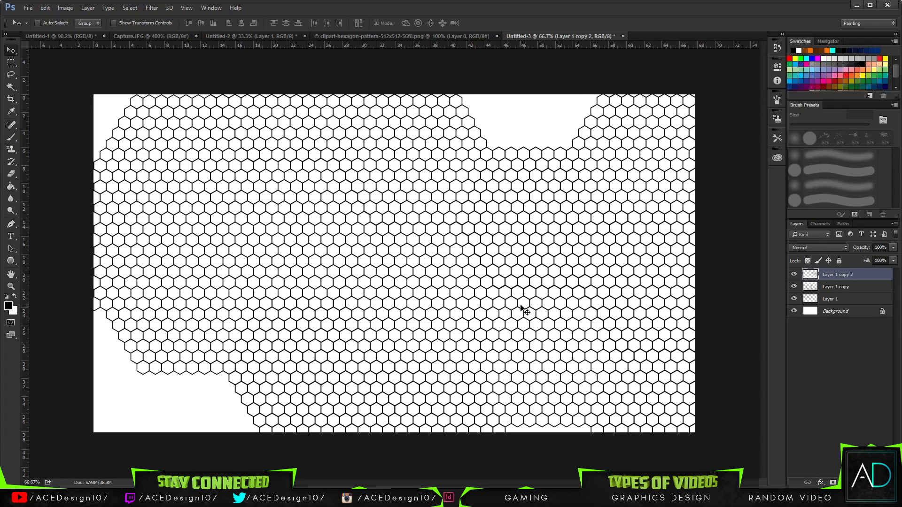
key("Down")
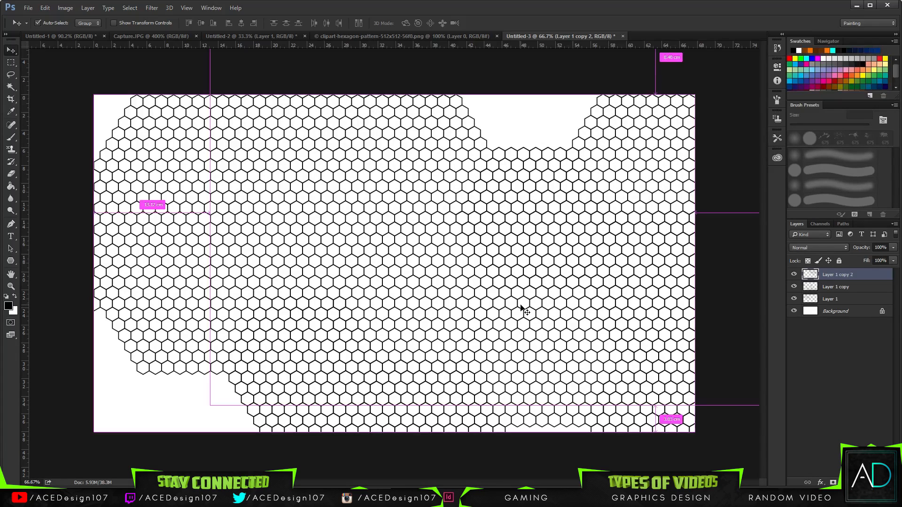
Merge all hexagon layers into one and align a duplicate over the gap at the canvas's upper edge.
key("ctrl+e")
key("ctrl+e")
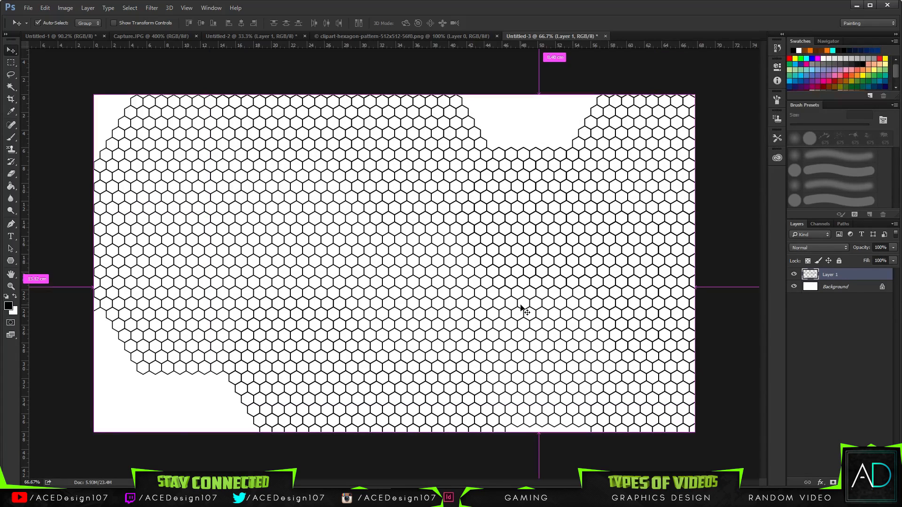
left_click_drag(520, 308, 481, 227)
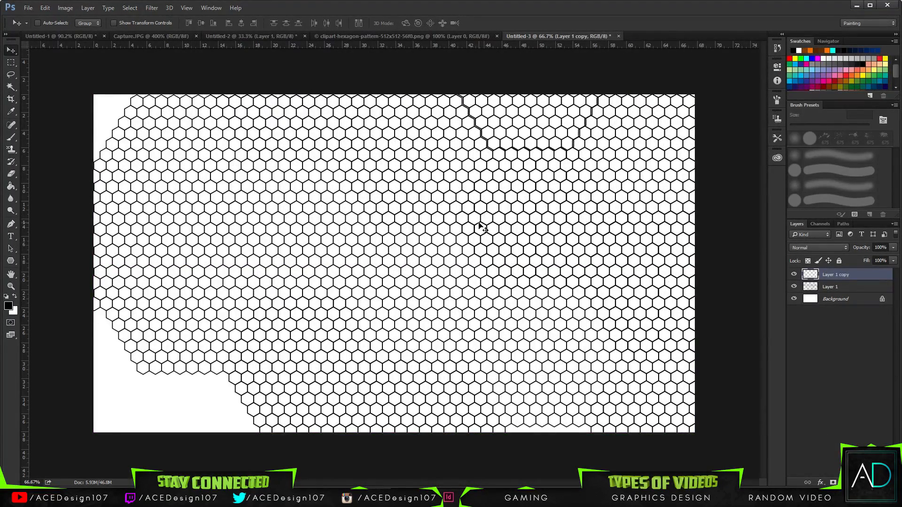
key("Down")
key("Down")
key("Left")
key("Left")
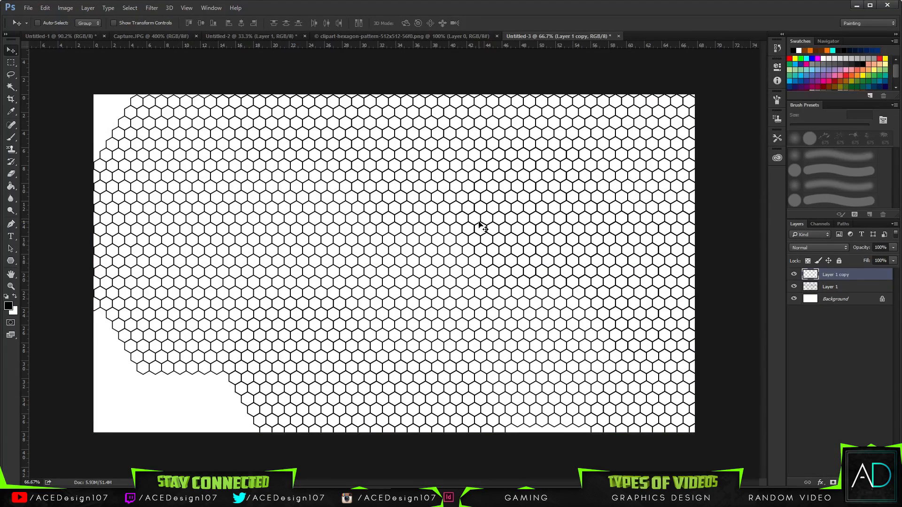
Duplicate the hexagon pattern again and align the copy to fill the gap in the canvas's upper-left corner.
left_click_drag(481, 227, 346, 194)
key("Down")
key("Down")
key("Down")
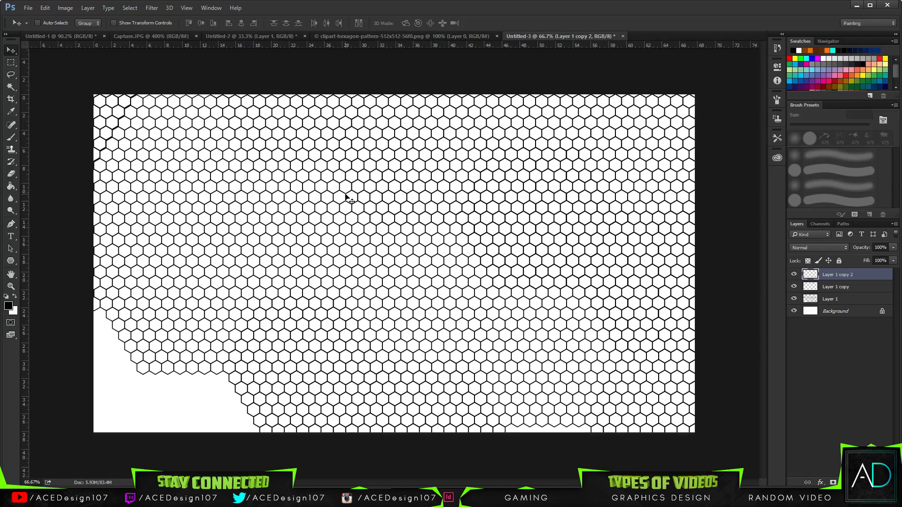
key("Down")
key("Down")
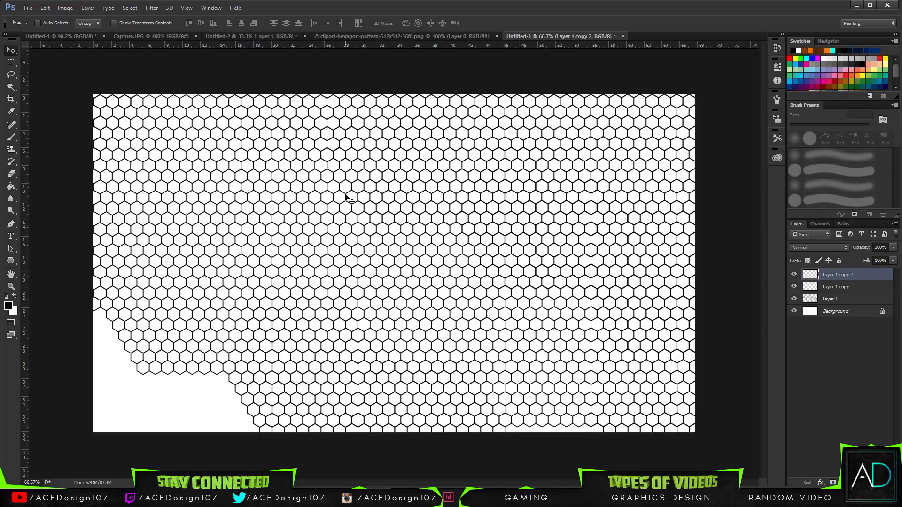
Fill the lower-left gap with another duplicate of the pattern and merge all hexagon layers into Layer 1.
key("ctrl+e")
key("ctrl+j")
left_click_drag(266, 162, 334, 219)
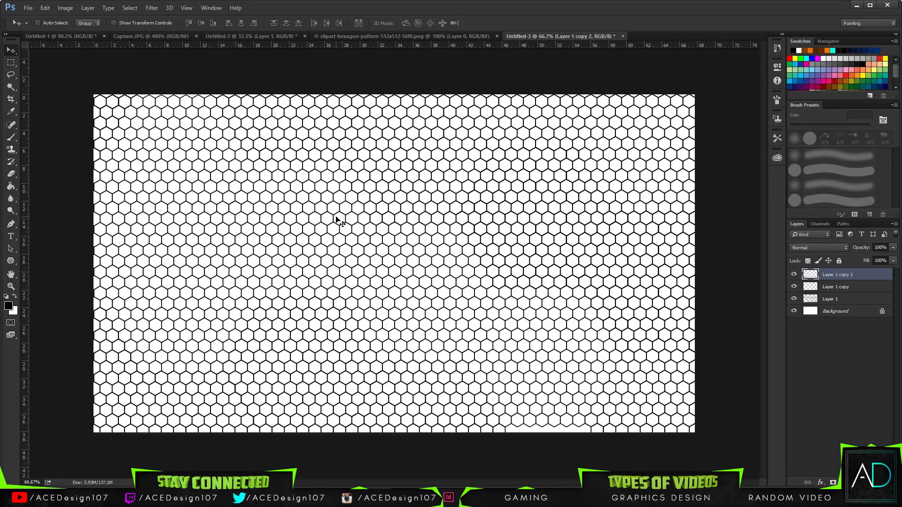
key("ctrl+z")
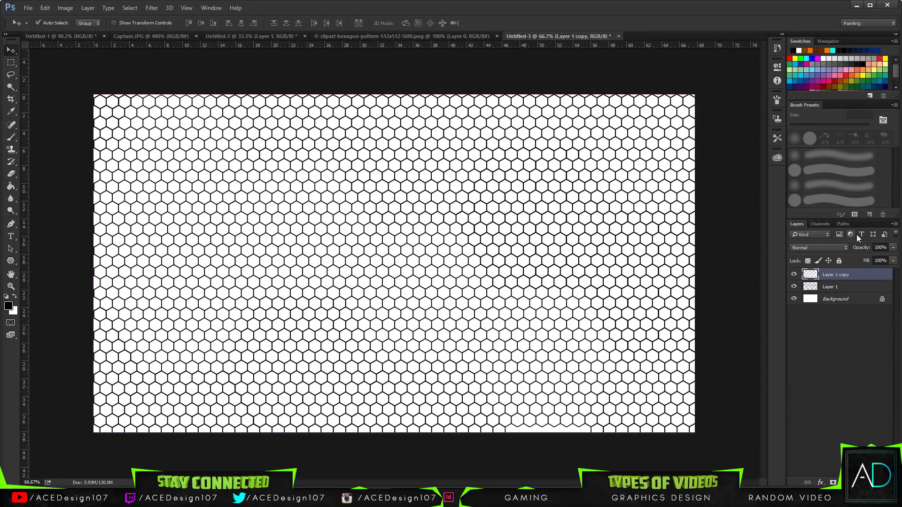
key("ctrl+alt+z")
key("ctrl+minus")
key("ctrl+minus")
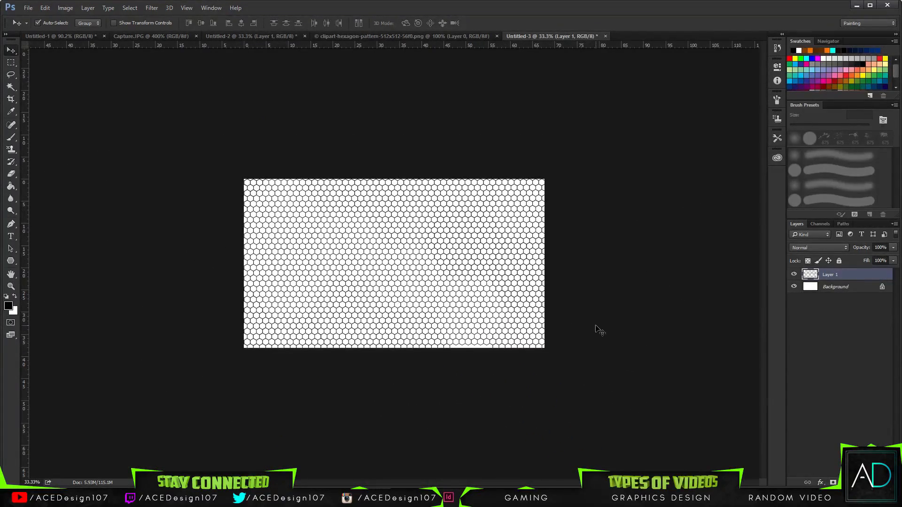
key("ctrl+t")
key("ctrl+minus")
key("ctrl+minus")
key("ctrl+minus")
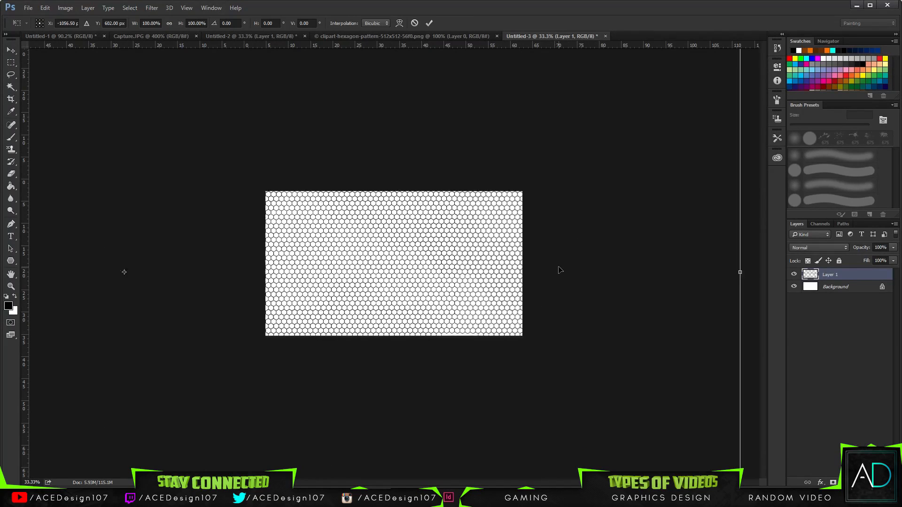
left_click_drag(385, 277, 709, 222)
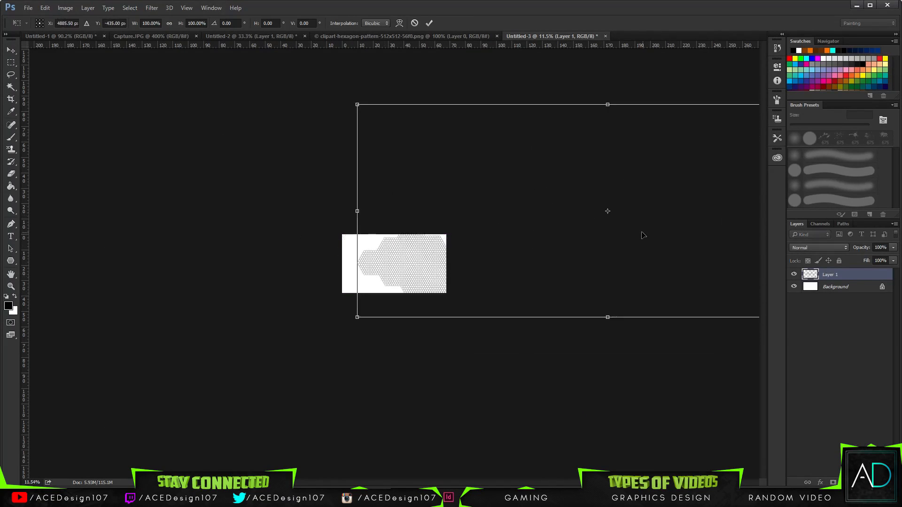
left_click(414, 23)
key("ctrl+0")
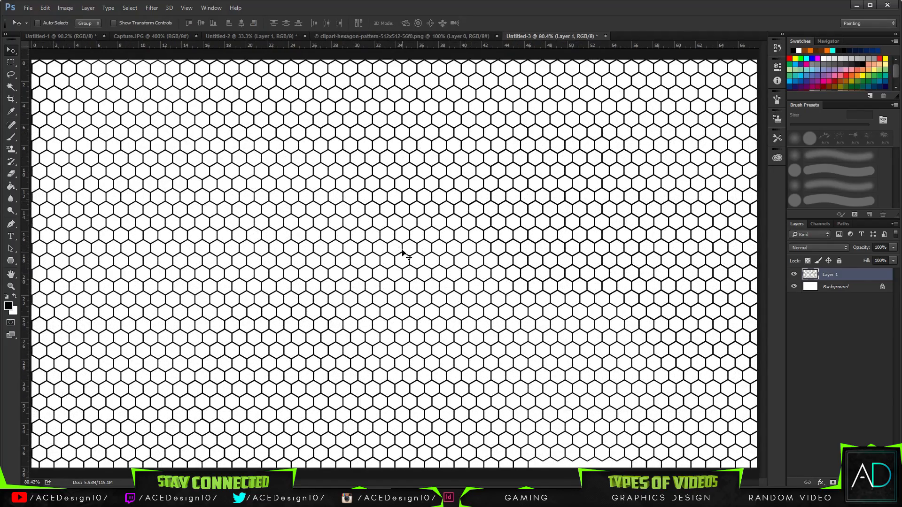
key("ctrl+minus")
key("ctrl+minus")
key("ctrl+t")
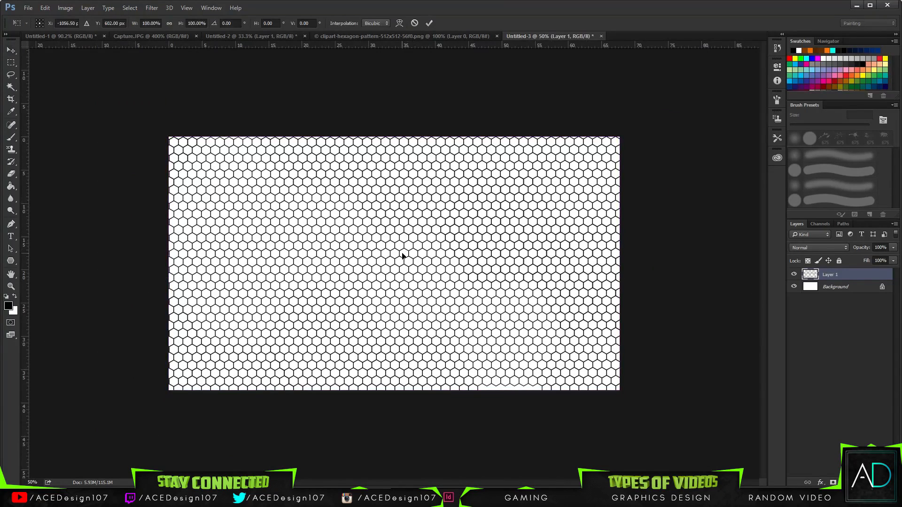
key("ctrl+minus")
key("ctrl+minus")
key("ctrl+minus")
key("ctrl+minus")
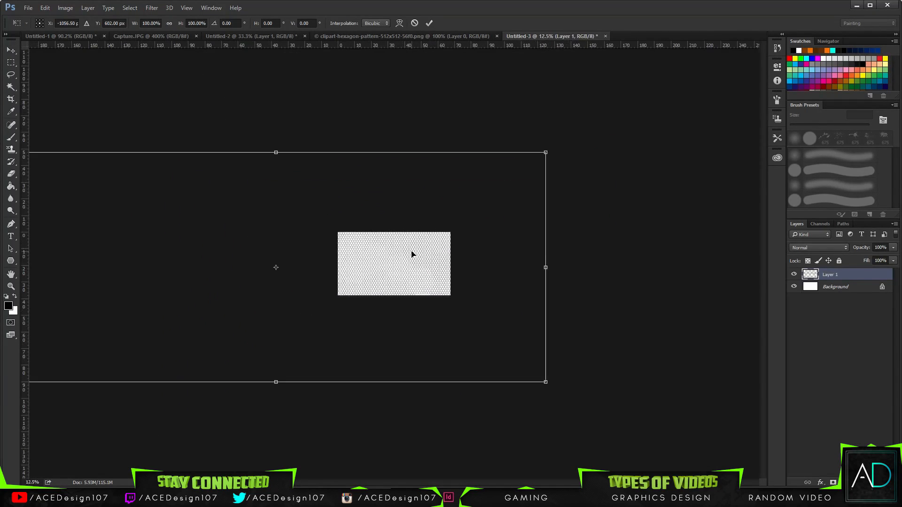
left_click_drag(545, 382, 551, 384)
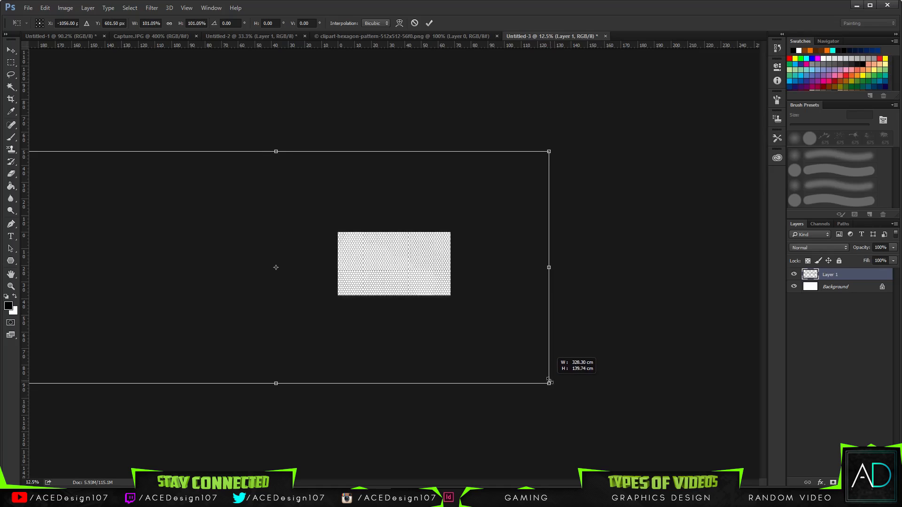
left_click(413, 23)
key("ctrl+0")
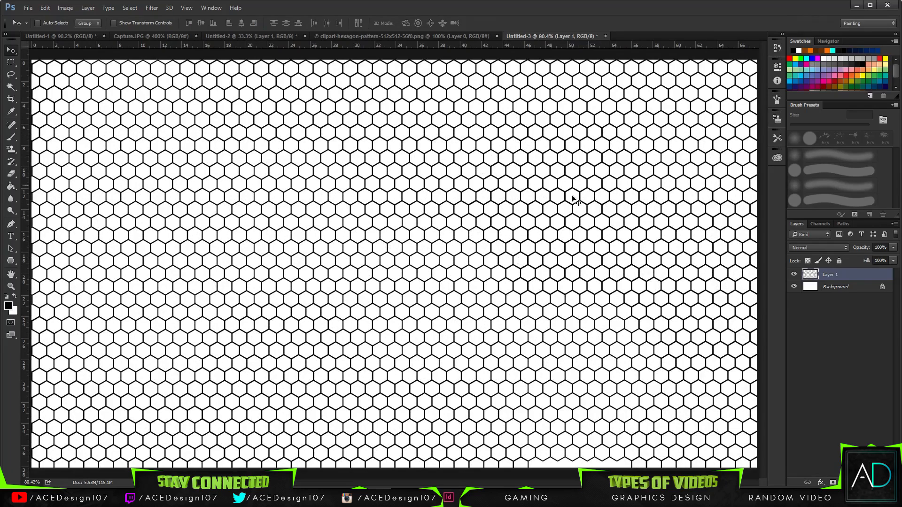
Select the Background layer and go back through the open documents to the blue Untitled-1 hexagon design.
left_click(838, 292)
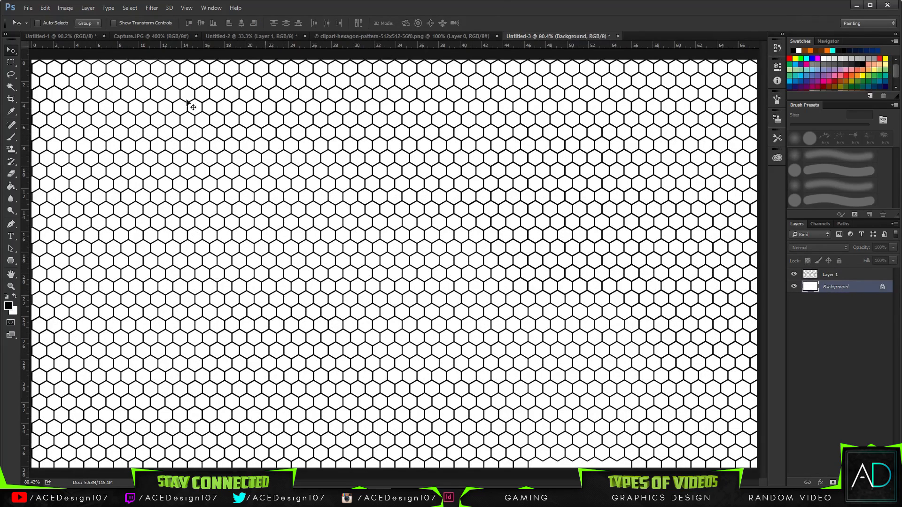
left_click(334, 36)
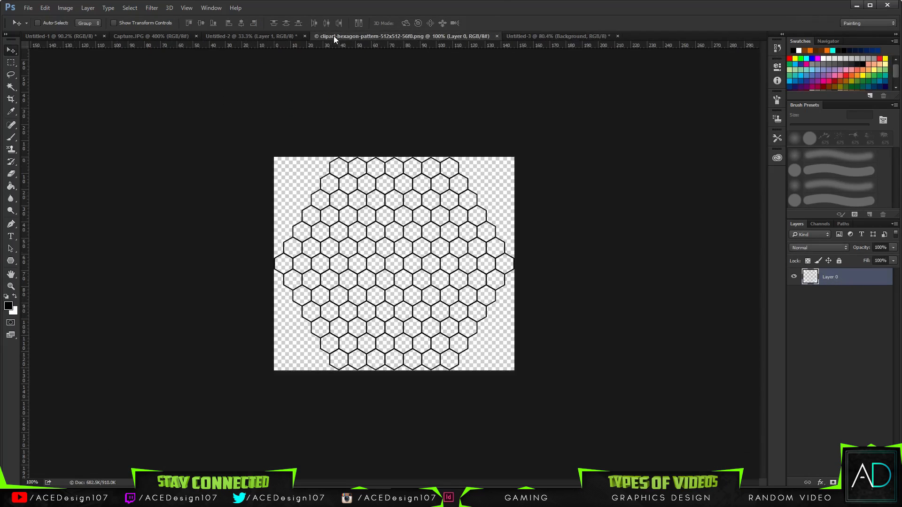
left_click(244, 36)
left_click(156, 36)
left_click(38, 38)
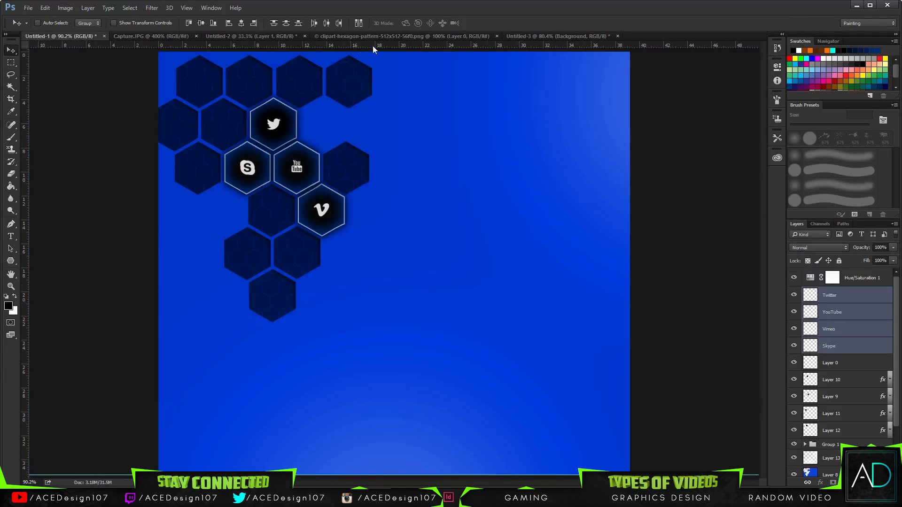
Return to the Untitled-3 document and fill its Background layer with the near-black colour 0e0e0e.
left_click(539, 36)
left_click(9, 306)
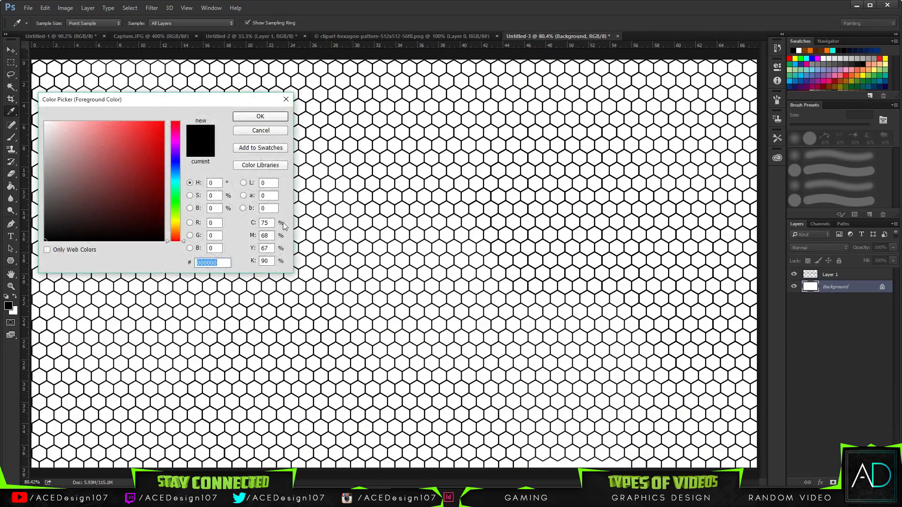
left_click_drag(80, 223, 10, 235)
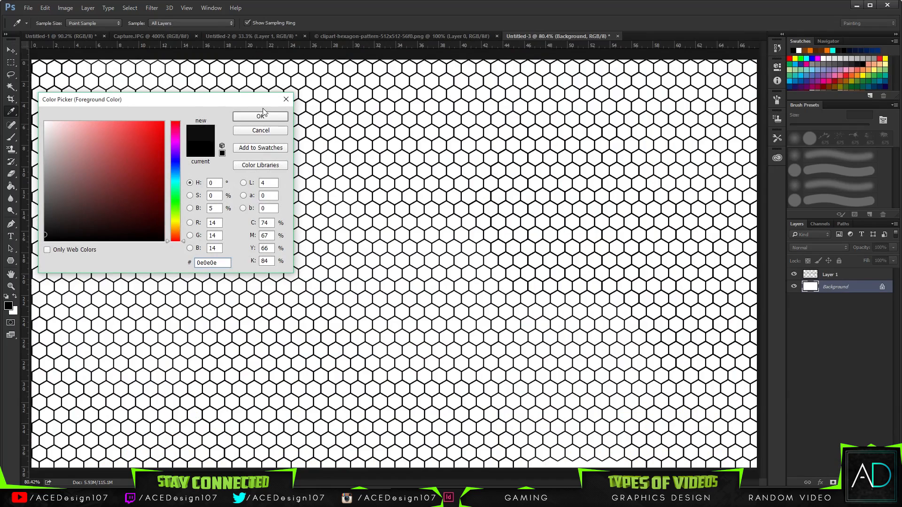
left_click(254, 117)
key("g")
left_click(274, 240)
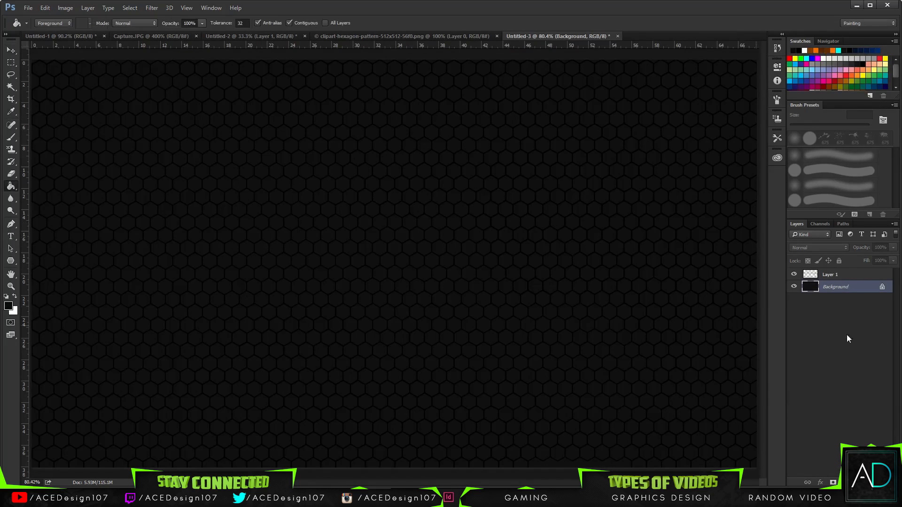
Invert the hexagon lines on Layer 1 to white and reduce the layer's opacity to 3%.
left_click(855, 274)
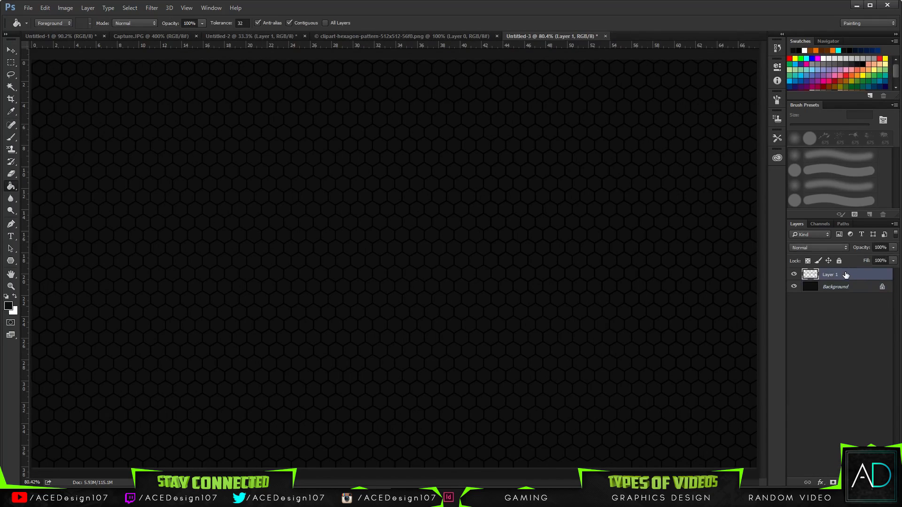
key("ctrl+i")
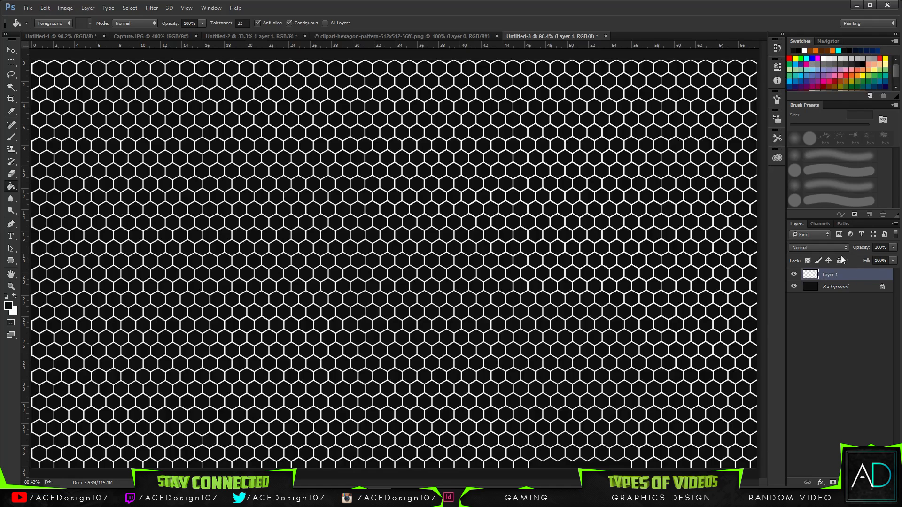
left_click(896, 249)
left_click_drag(865, 258, 844, 256)
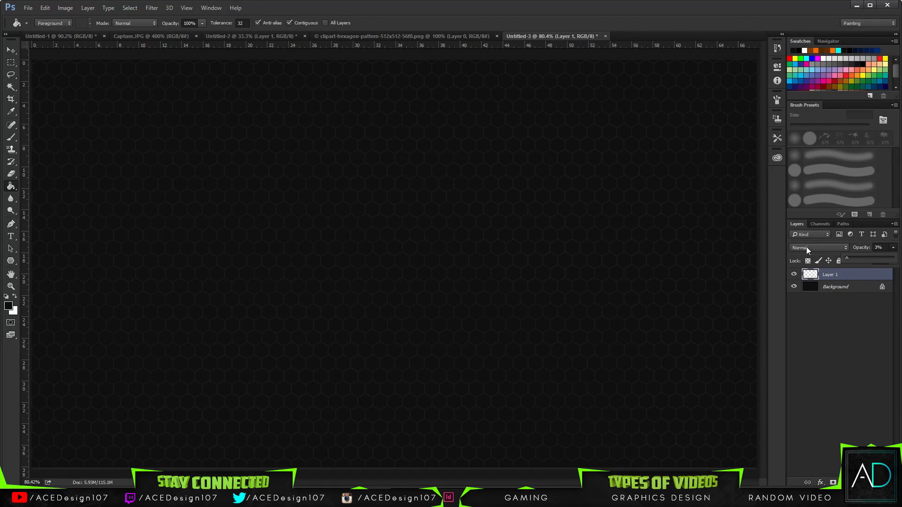
Open Wolf.psd from the doc > GFX Packs > Layer Styles folder on Local Disk (D:).
left_click(28, 7)
left_click(27, 23)
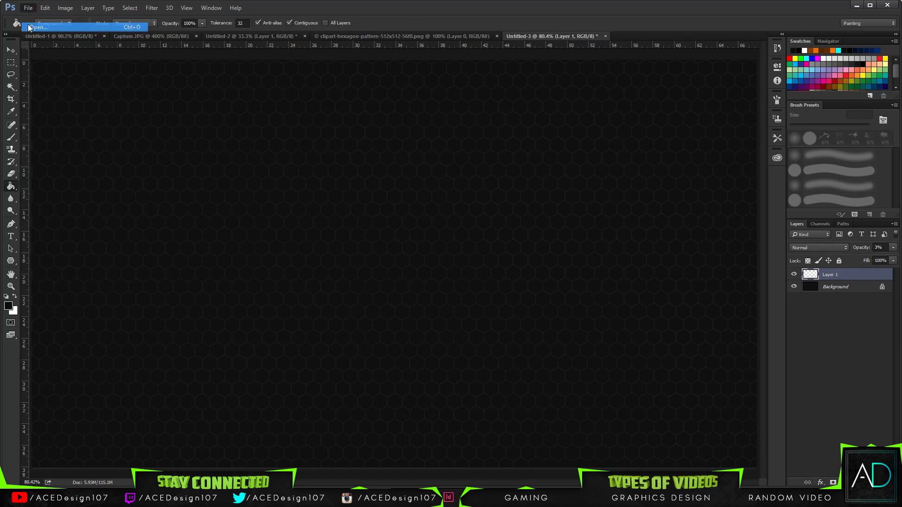
left_click(47, 265)
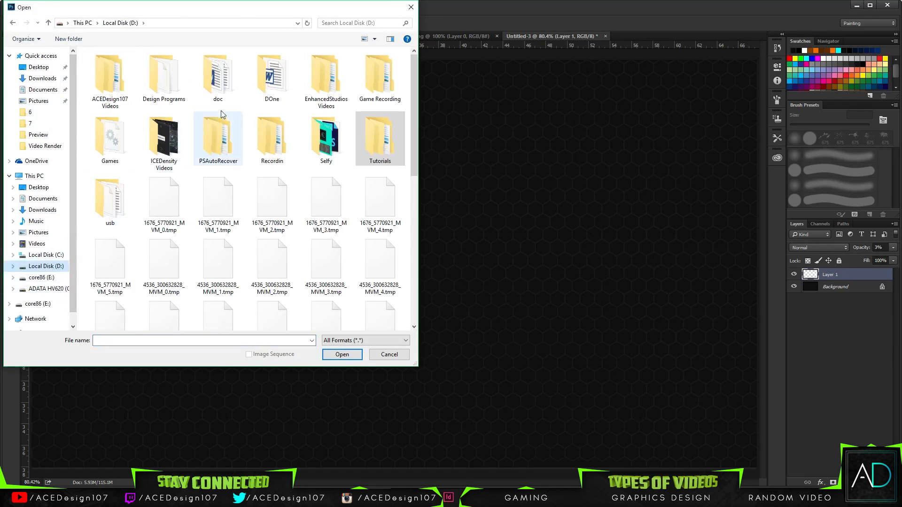
double_click(229, 96)
double_click(129, 125)
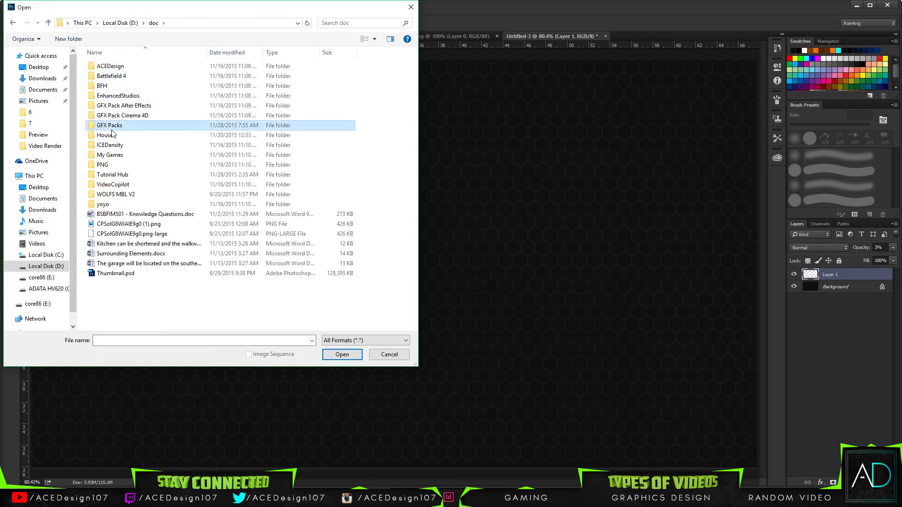
double_click(112, 106)
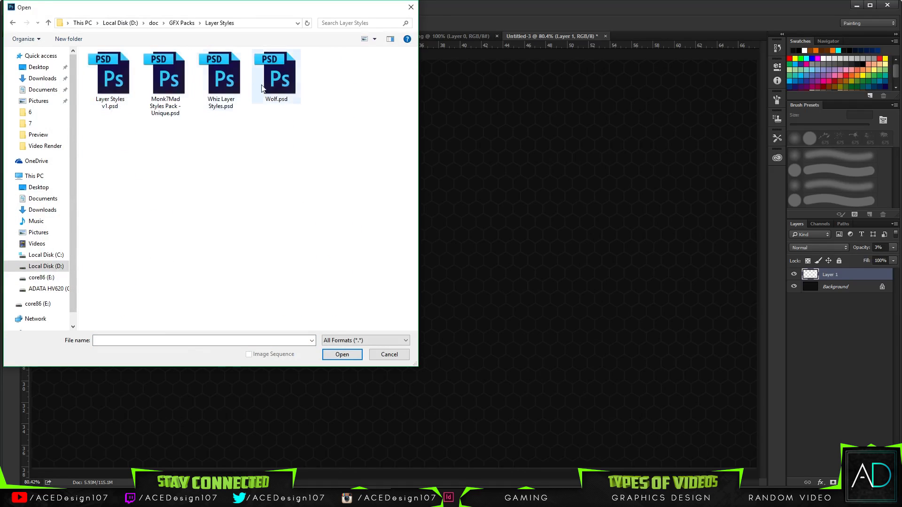
left_click(286, 84)
left_click(342, 354)
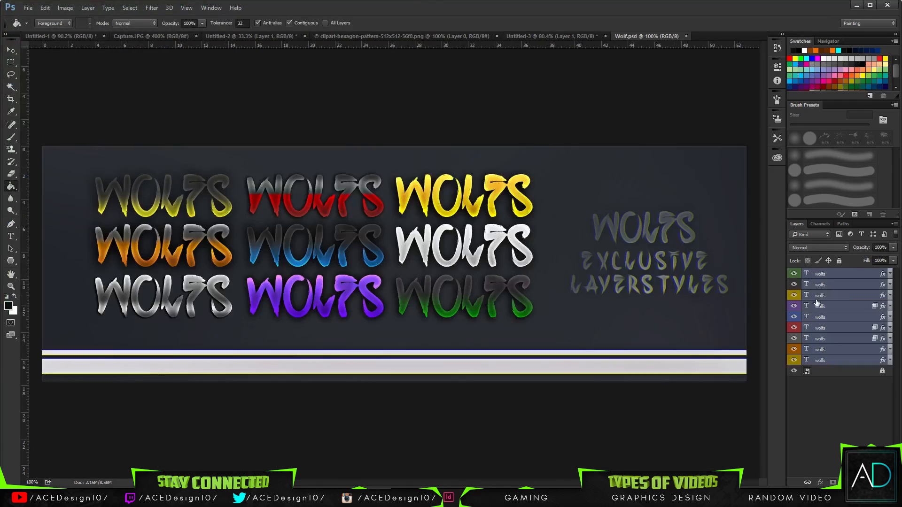
Copy the layer style of the second wolfs text layer and paste it onto Layer 1 in Untitled-3.
left_click(851, 281)
right_click(850, 282)
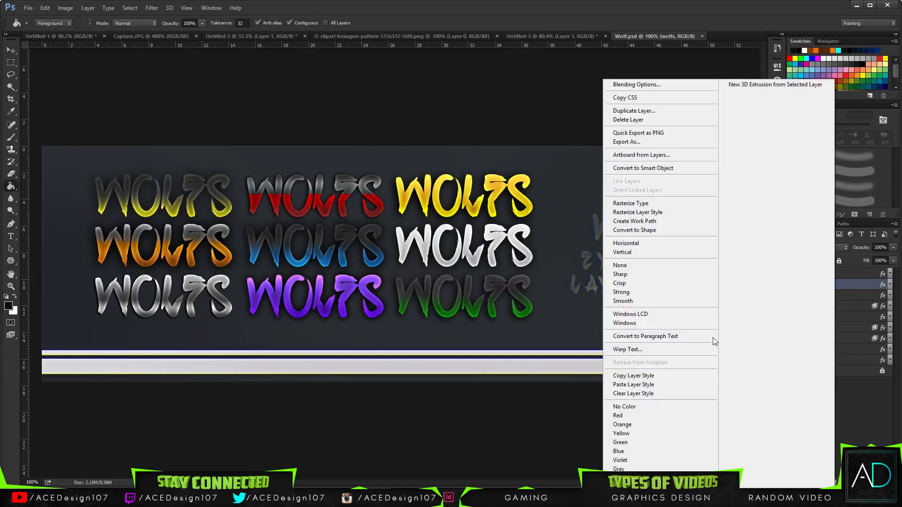
left_click(625, 375)
left_click(555, 36)
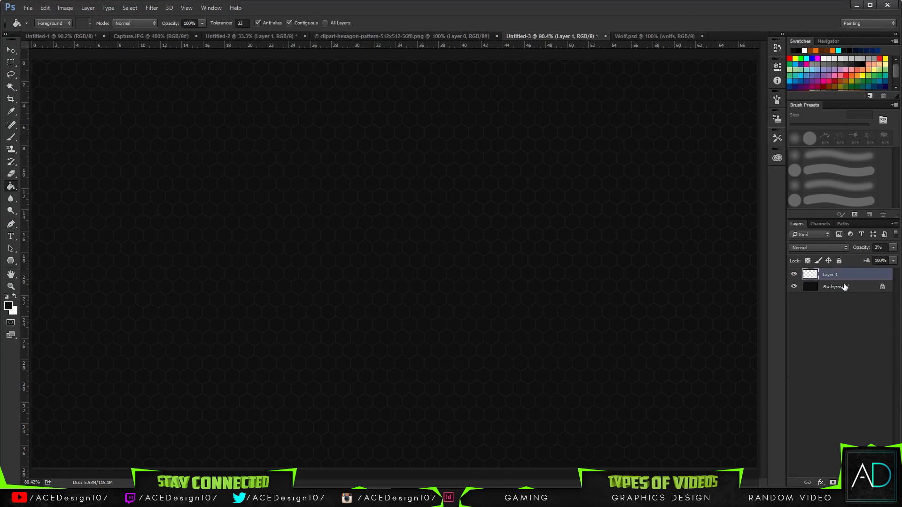
right_click(843, 277)
left_click(744, 279)
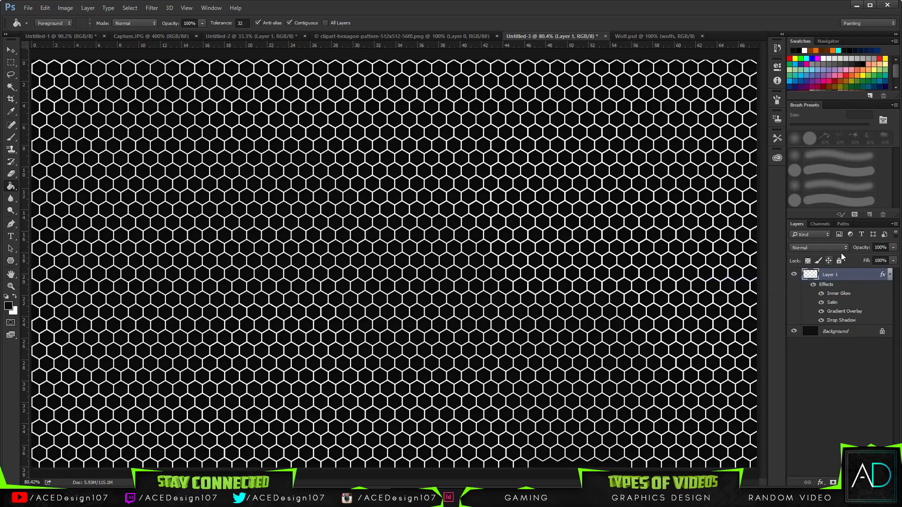
Clear the pasted layer style from Layer 1 and set the layer's opacity to 5%.
left_click(893, 260)
left_click_drag(851, 258, 849, 258)
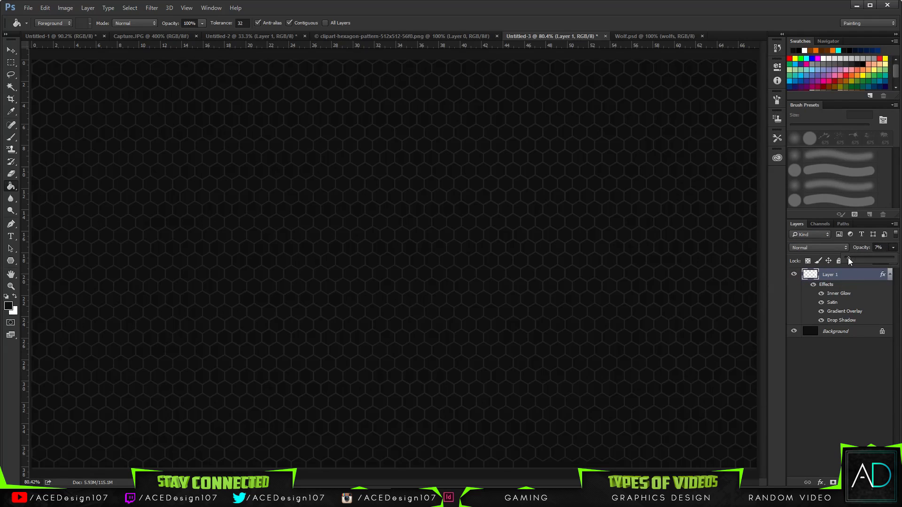
right_click(851, 285)
left_click(753, 287)
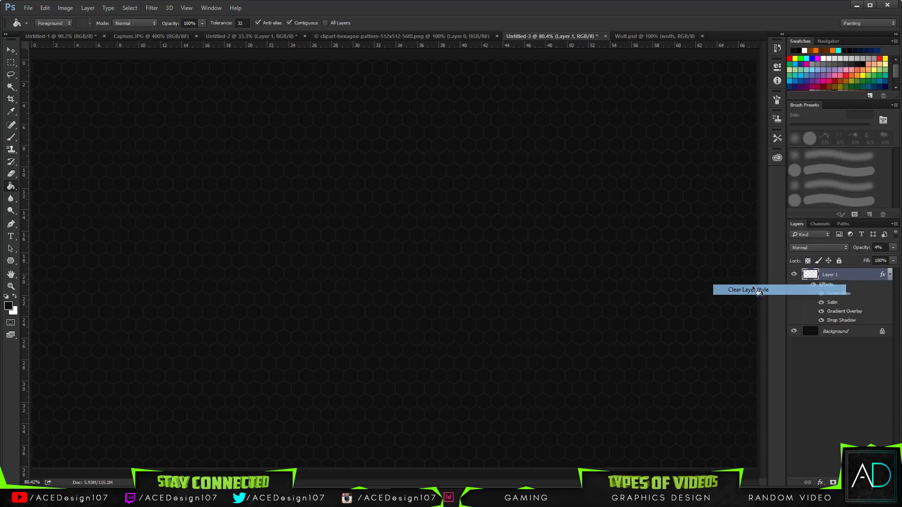
left_click_drag(866, 260, 848, 262)
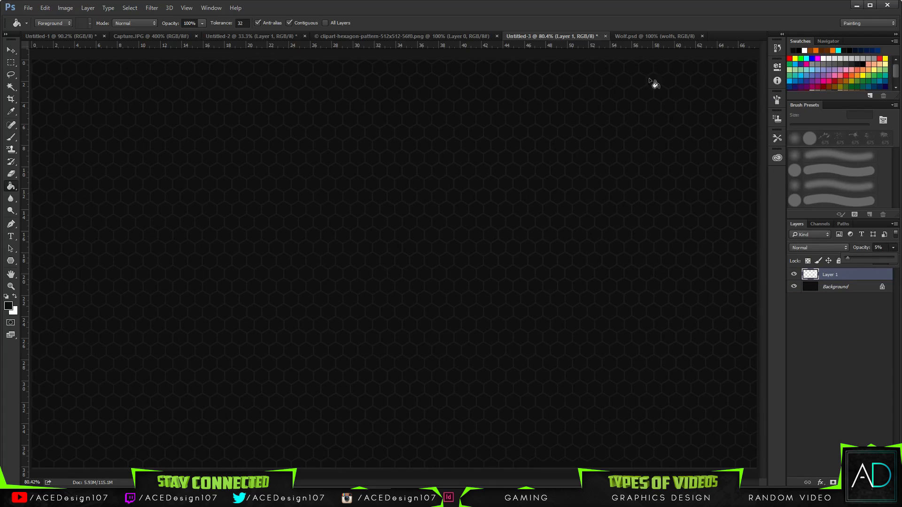
Set up the Polygon tool as a six-sided shape with a 3.8 pt orange stroke.
left_click(475, 3)
left_click(11, 50)
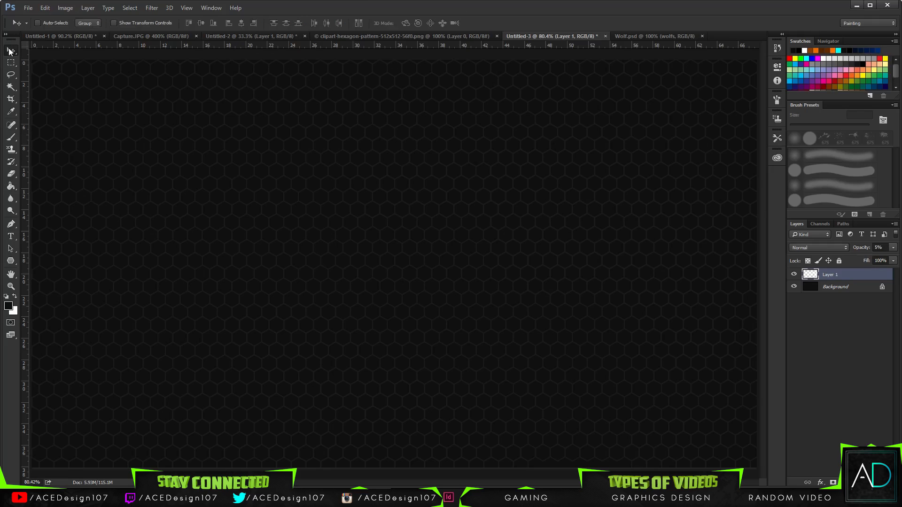
left_click(10, 261)
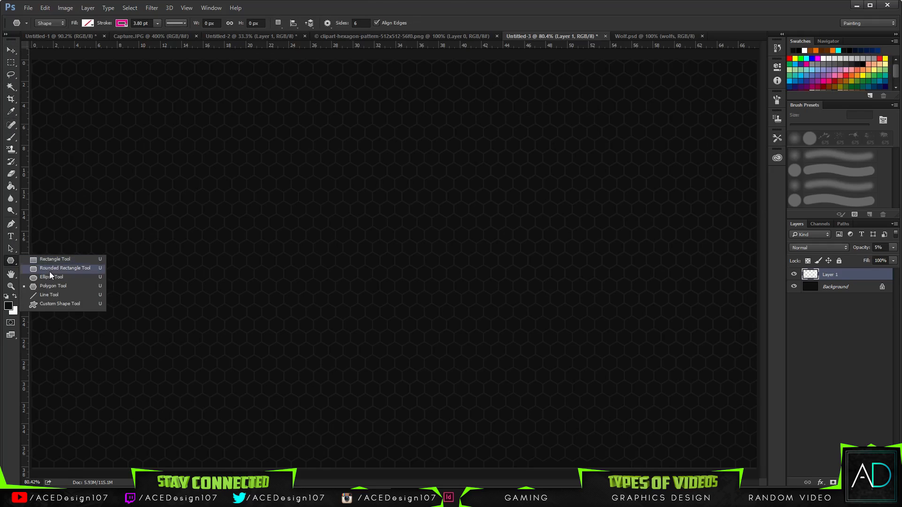
left_click(40, 282)
left_click(361, 23)
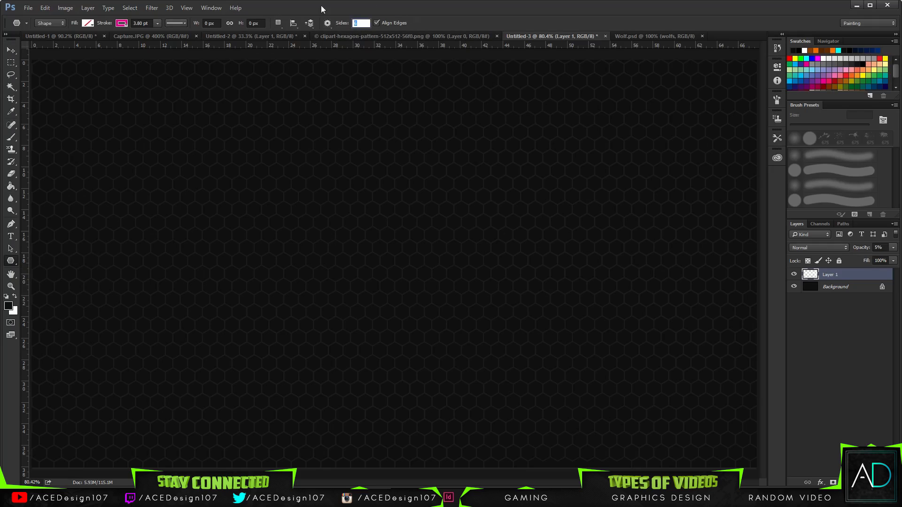
left_click(157, 26)
type("6")
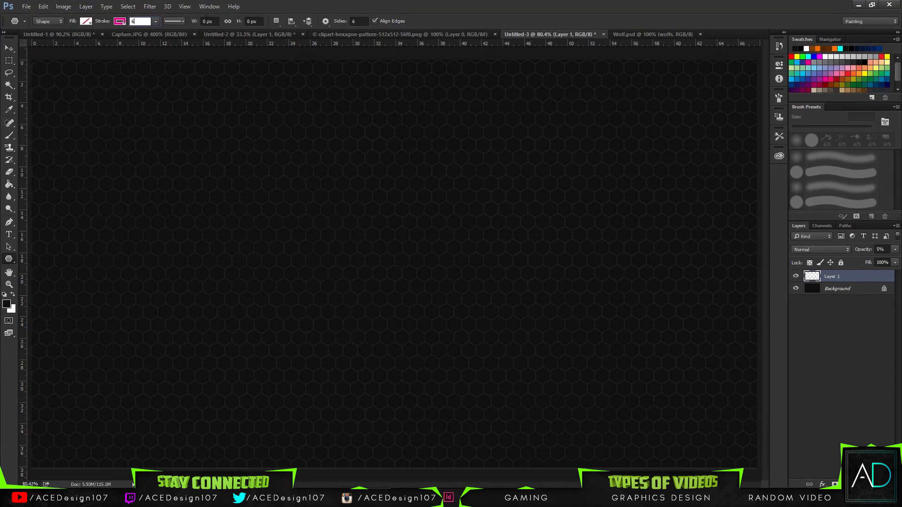
left_click(120, 21)
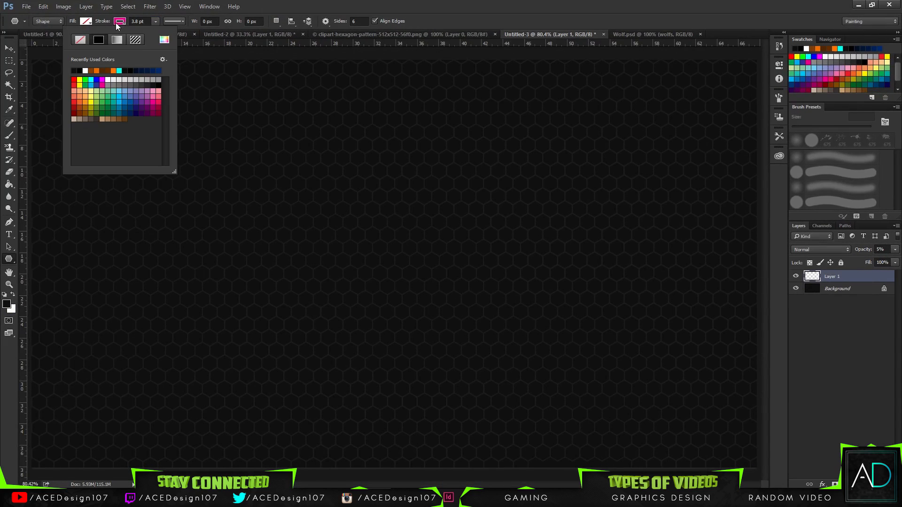
left_click(89, 98)
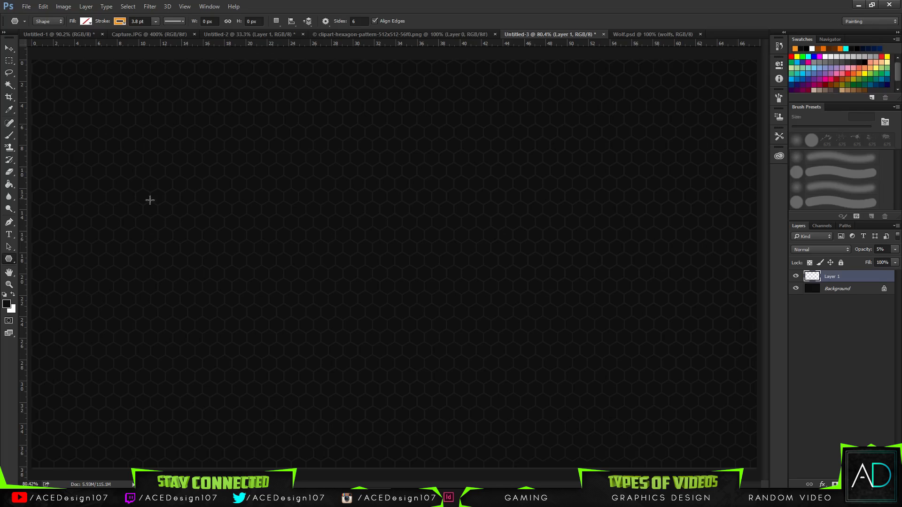
Draw a small upright orange hexagon outline and centre it vertically and horizontally on the canvas.
mouse_move(363, 287)
left_mouse_down()
mouse_move(387, 244)
mouse_move(377, 258)
mouse_move(393, 256)
mouse_move(398, 267)
mouse_move(356, 244)
mouse_move(355, 258)
mouse_move(391, 270)
mouse_move(398, 122)
mouse_move(397, 132)
left_mouse_up()
key("v")
key("ctrl+a")
left_click(199, 22)
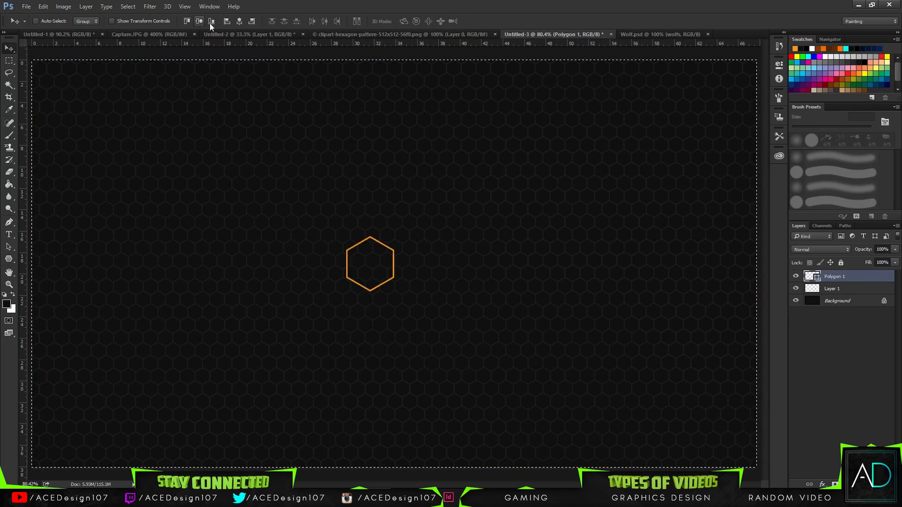
left_click(240, 21)
key("ctrl+d")
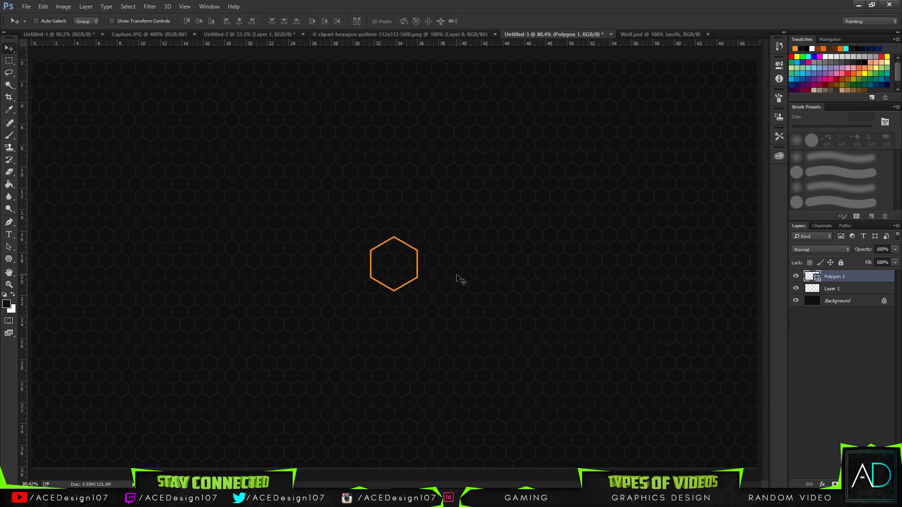
key("ctrl+j")
left_click_drag(417, 315, 437, 288)
key("Delete")
Free-transform the Layer 1 pattern and nudge it horizontally to X -1058.5 px to line it up with the orange hexagon.
key("ctrl+plus")
key("ctrl+plus")
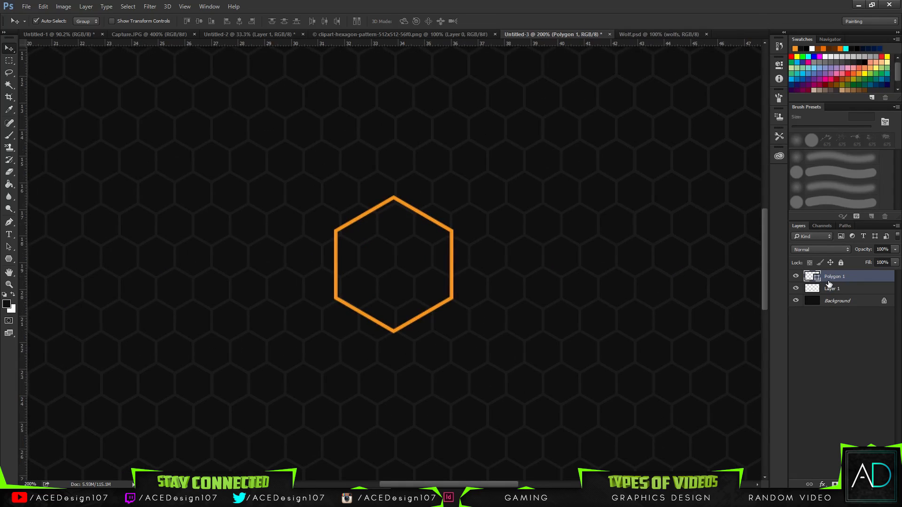
left_click(875, 292)
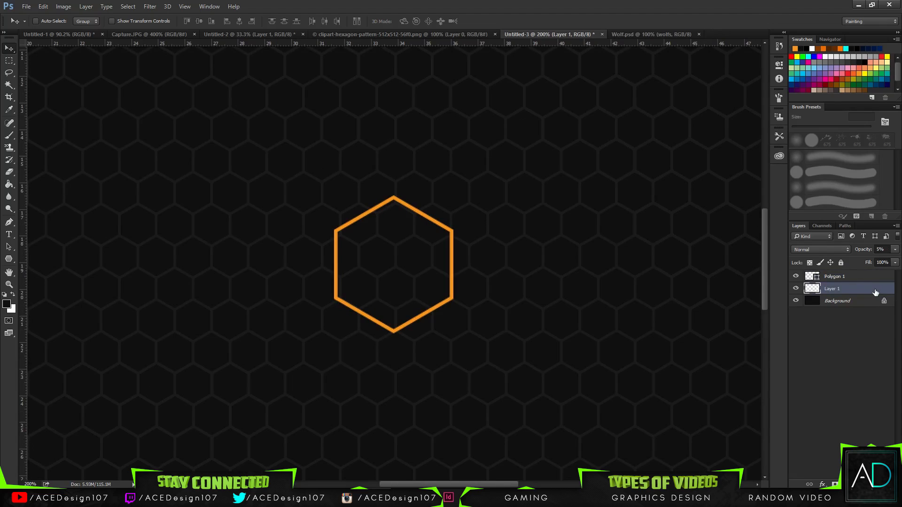
key("ctrl+t")
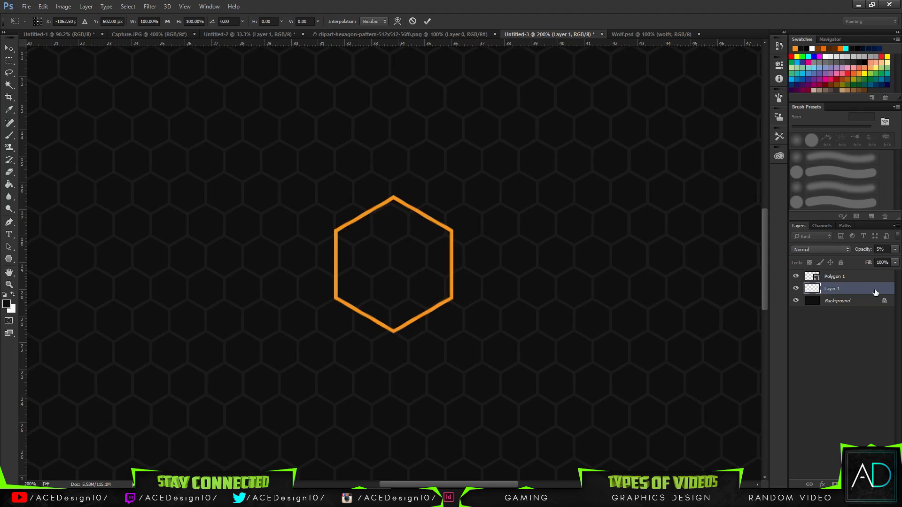
key("Right")
key("Right")
key("Right")
key("Right")
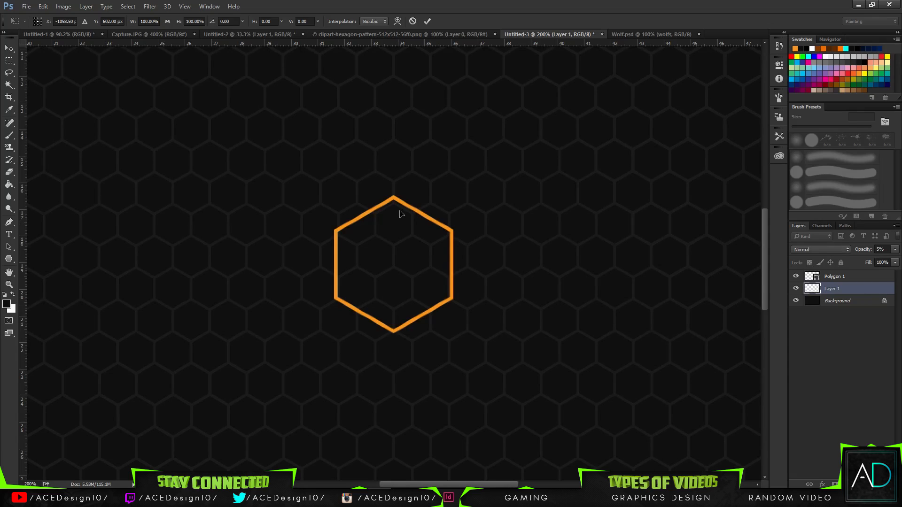
Scale the whole Layer 1 hexagon pattern down to about 98.4% and apply the transform.
key("ctrl+minus")
key("ctrl+minus")
key("ctrl+minus")
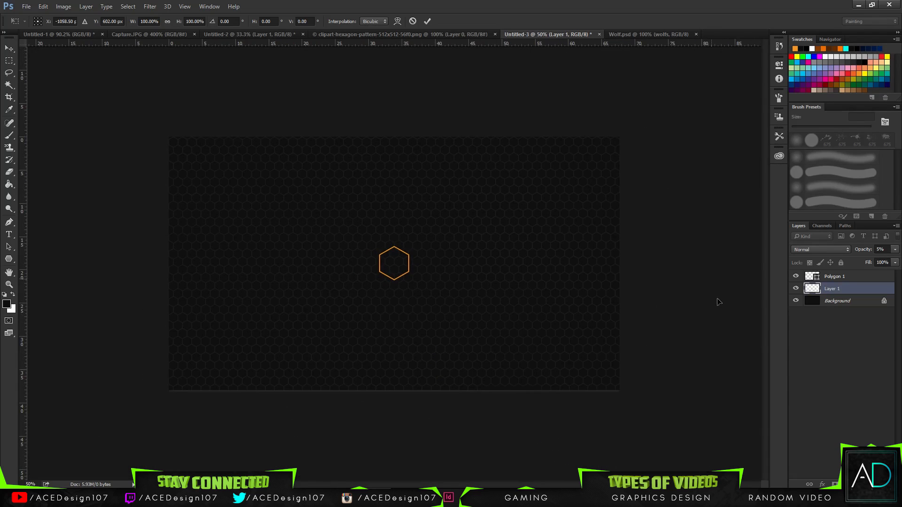
key("ctrl+minus")
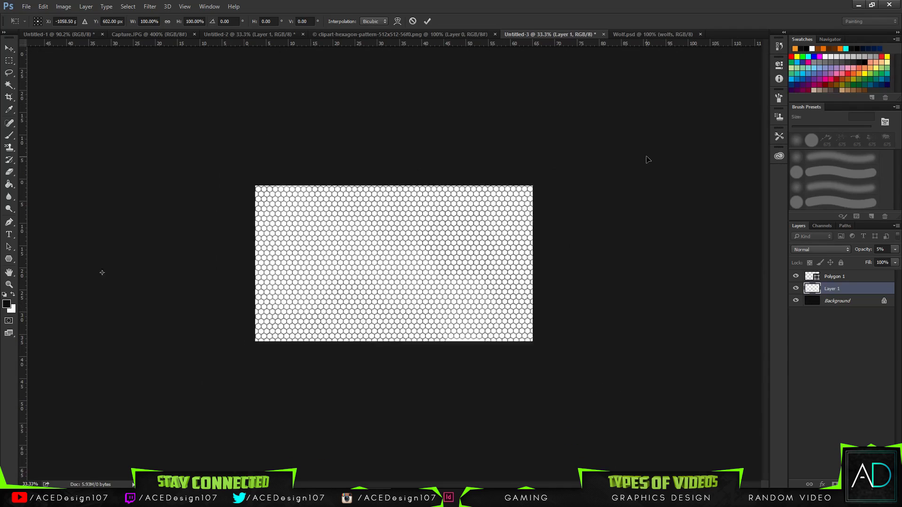
key("ctrl+minus")
key("ctrl+minus")
key("ctrl+minus")
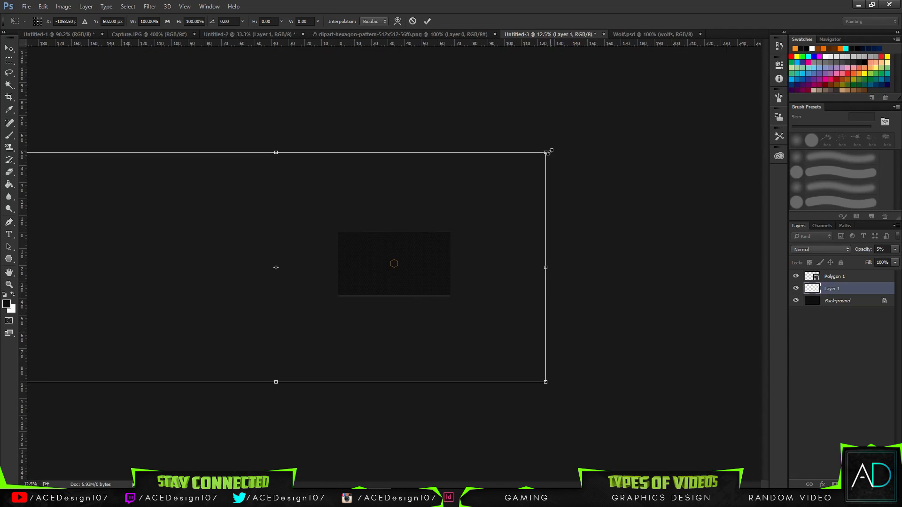
left_click_drag(547, 153, 546, 154)
key("ctrl+z")
left_click_drag(546, 153, 540, 156)
key("ctrl+z")
key("Return")
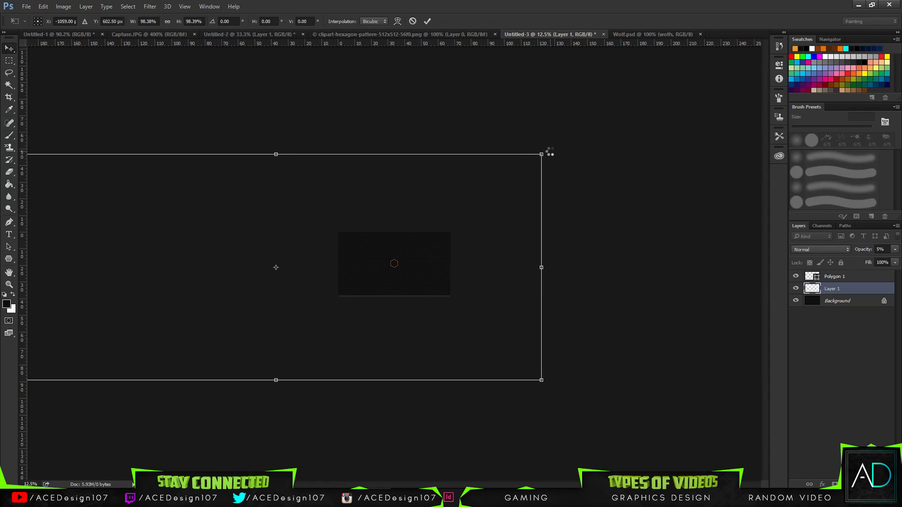
Free-transform the Layer 1 hexagon pattern, nudge it to X -1048 px, Y 608.5 px, and apply the transform.
key("ctrl+0")
key("ctrl+t")
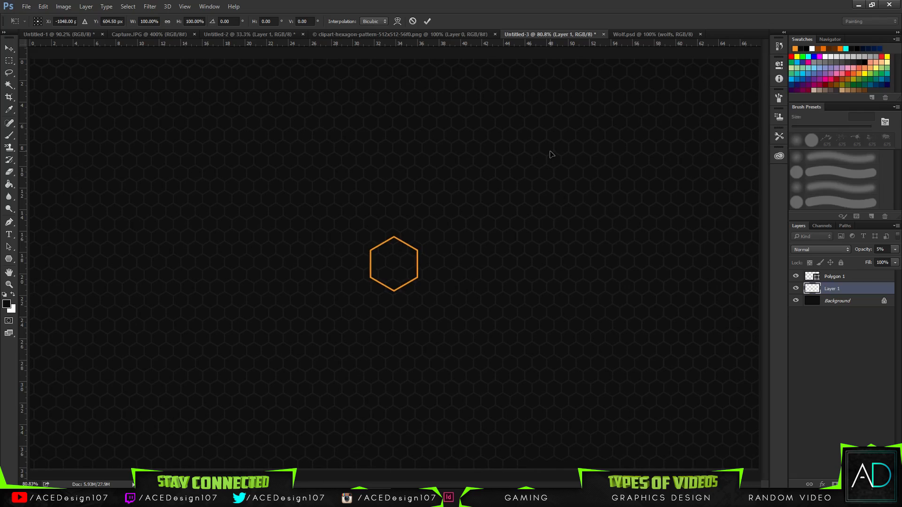
key("ctrl+minus")
key("ctrl+minus")
key("ctrl+minus")
key("ctrl+minus")
key("ctrl+minus")
key("ctrl+minus")
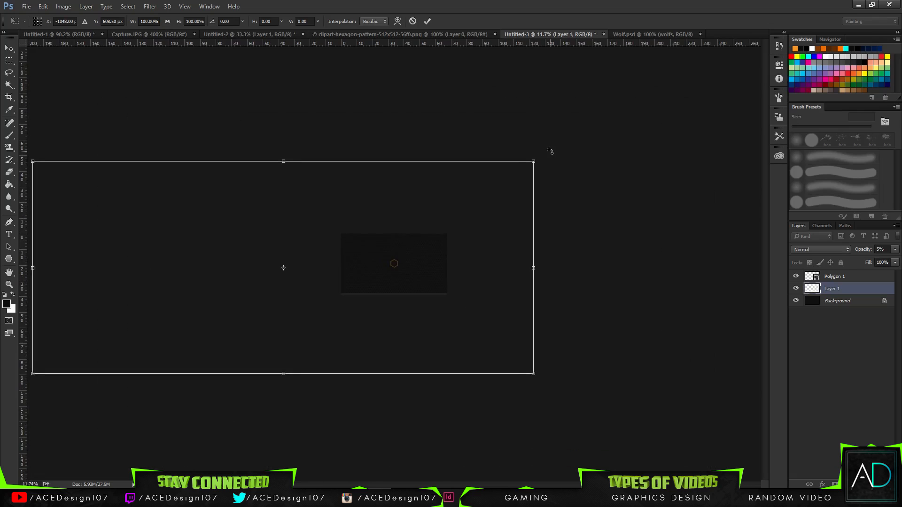
key("ctrl+plus")
key("ctrl+plus")
key("ctrl+plus")
key("ctrl+plus")
key("ctrl+plus")
key("ctrl+plus")
key("ctrl+plus")
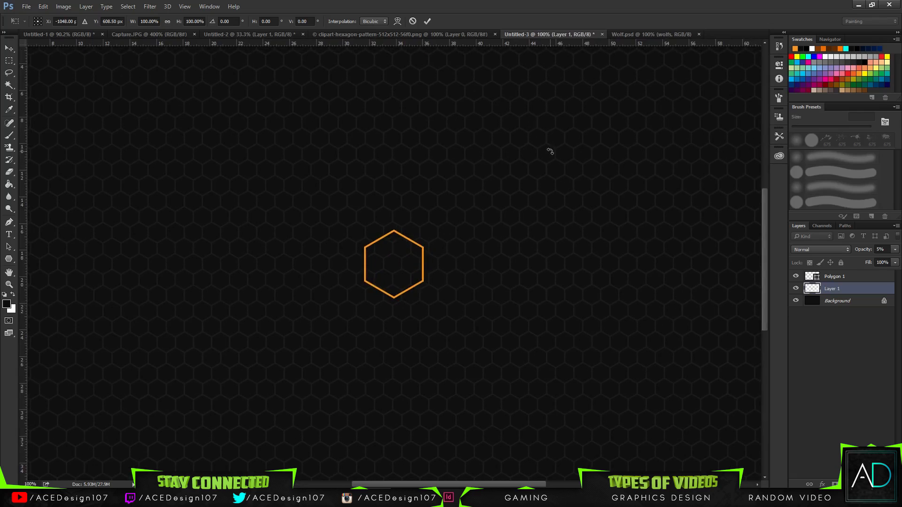
key("Return")
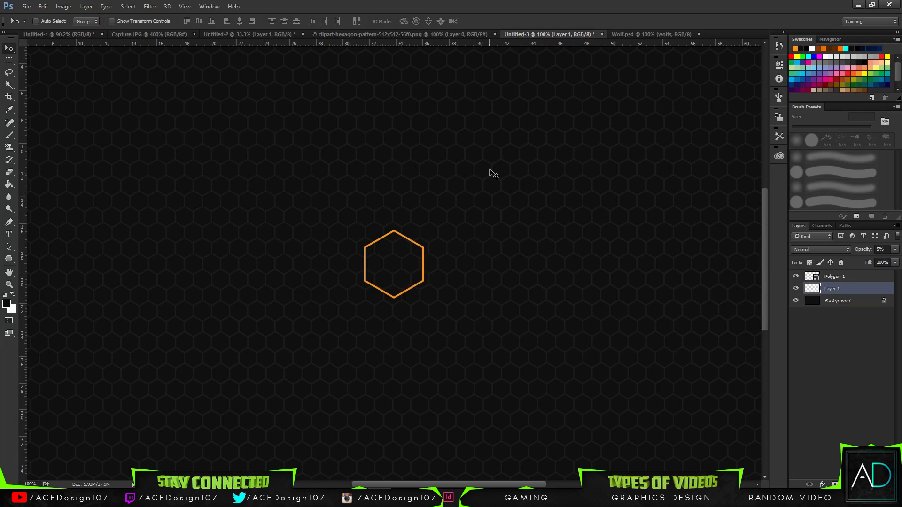
Free-transform the Layer 1 pattern again, shift it horizontally to X -1044 px and apply the transform.
key("ctrl+t")
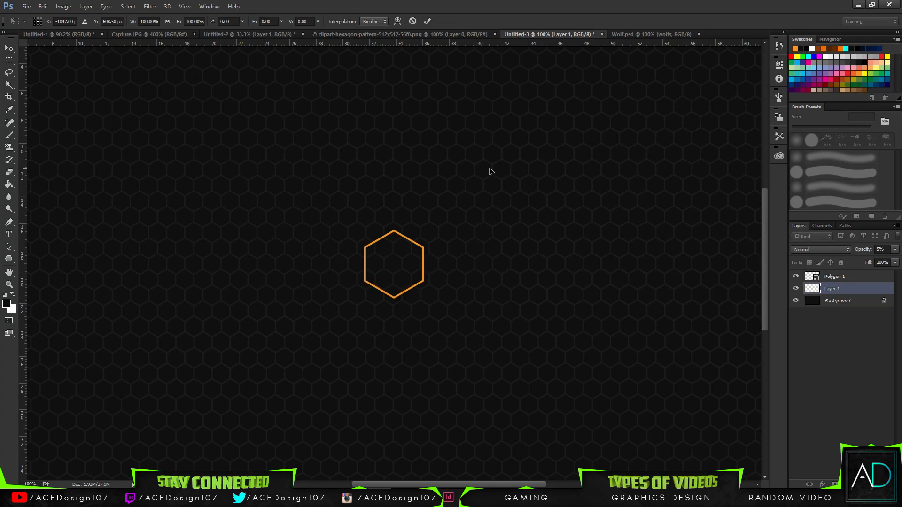
key("Right")
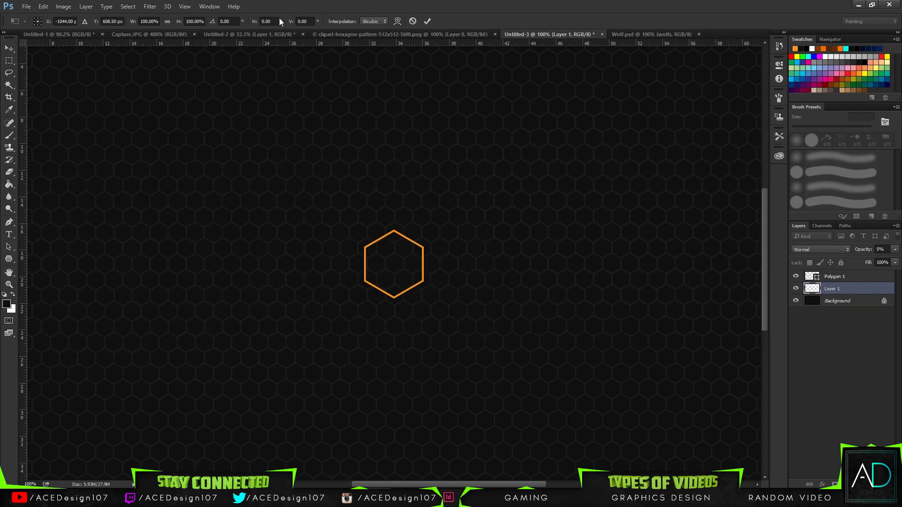
left_click(429, 21)
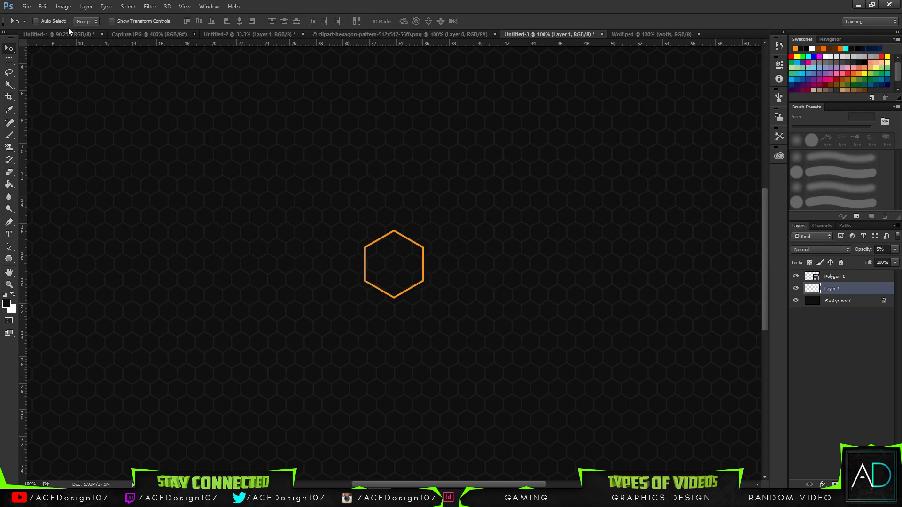
Start saving the document under a new location and create a folder named Photoshop File in D:\Tutorials\6.
left_click(27, 6)
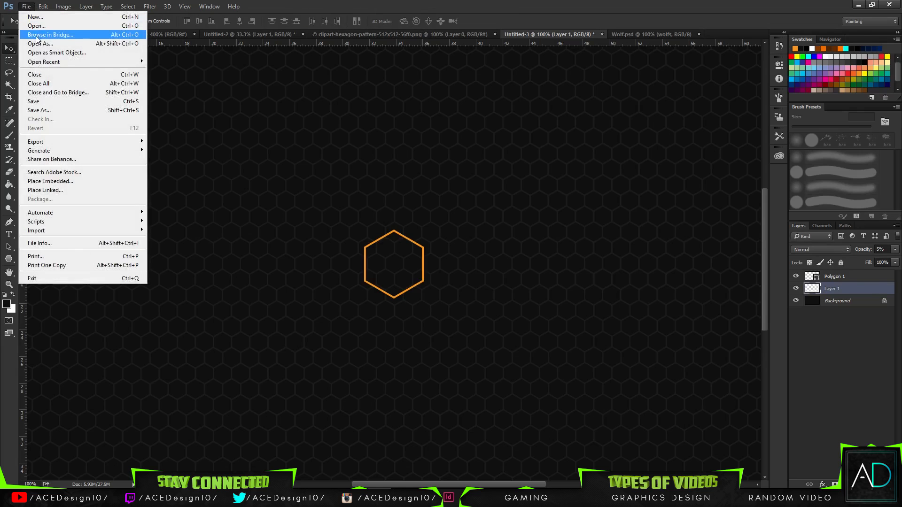
left_click(47, 113)
left_click(46, 266)
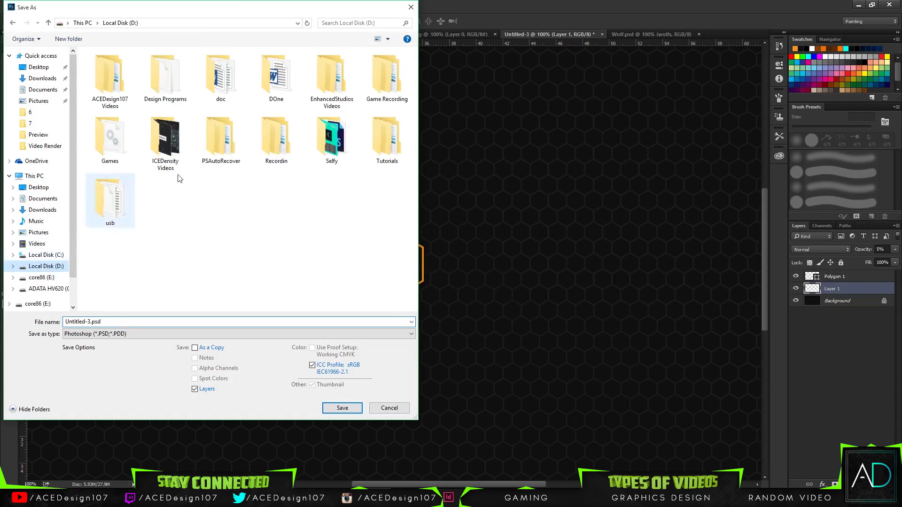
double_click(387, 141)
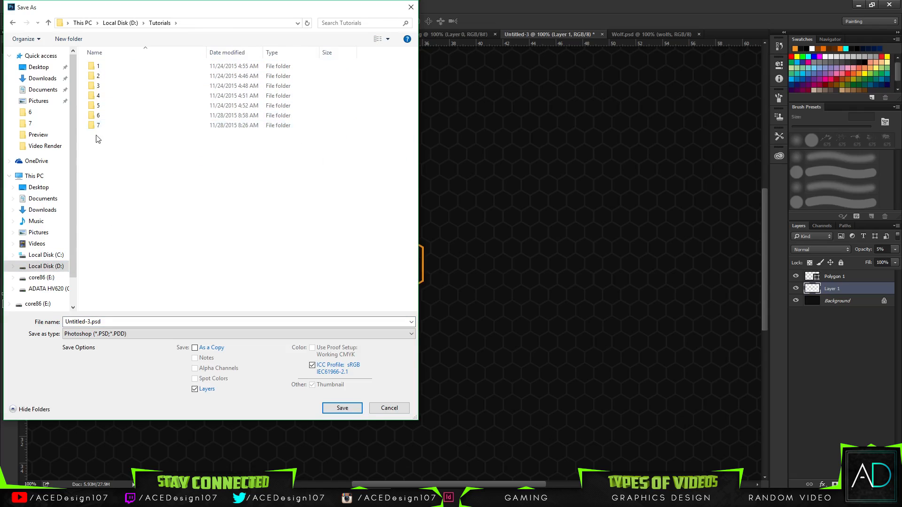
double_click(98, 115)
left_click(69, 39)
type("P")
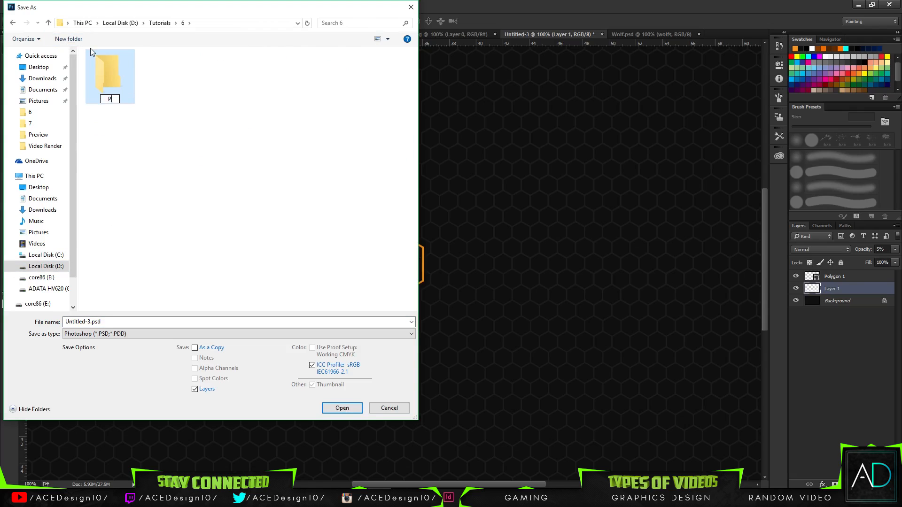
type("hotoshop File")
key("Return")
Save the document as Untitled-3.psd in the Photoshop File folder with Maximize Compatibility on.
left_click(339, 407)
left_click(334, 408)
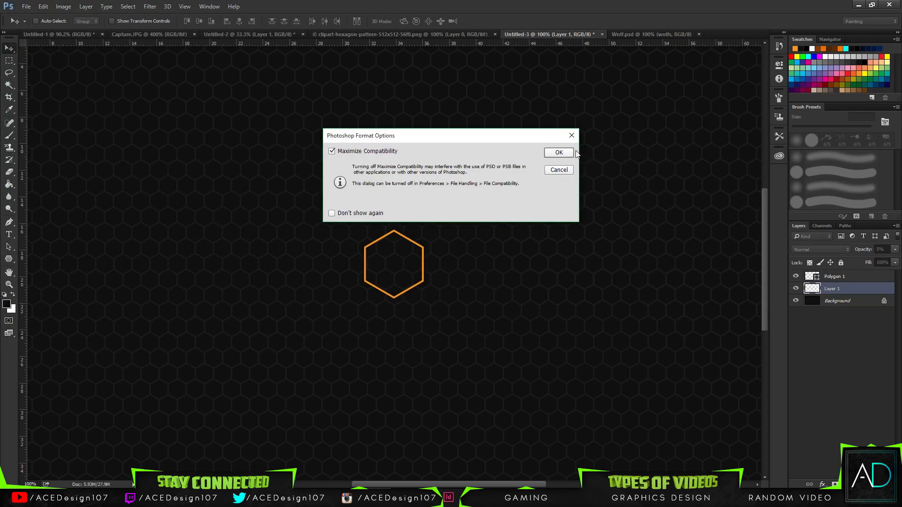
left_click(561, 153)
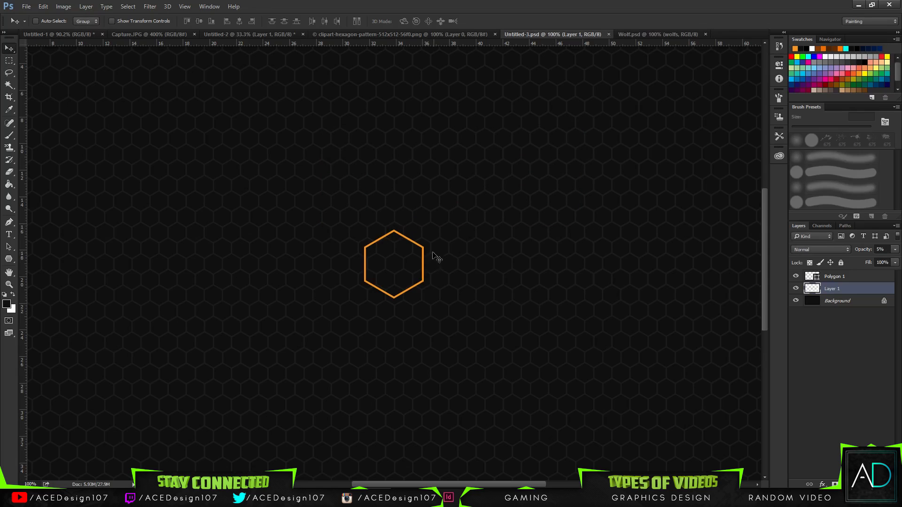
Set the stroke width of the orange Polygon 1 hexagon to 6 pt and return to the Move tool.
left_click(840, 279)
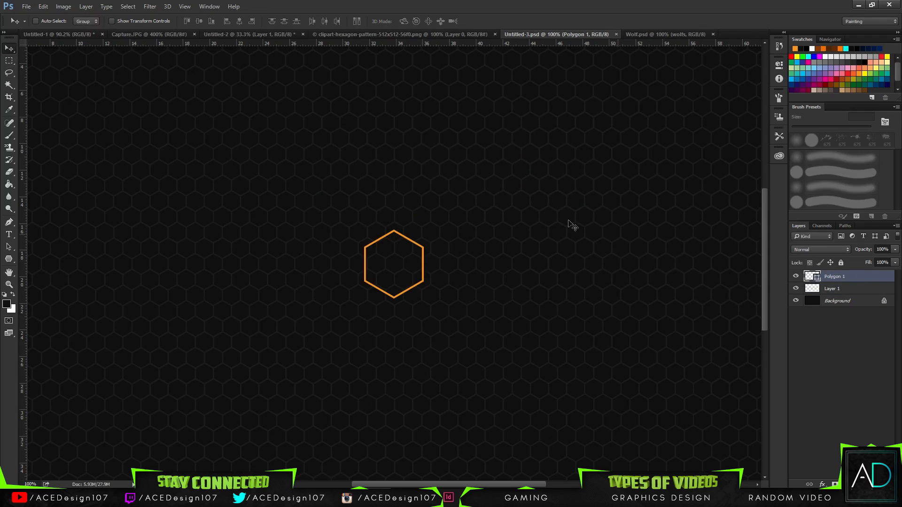
key("u")
left_click(143, 21)
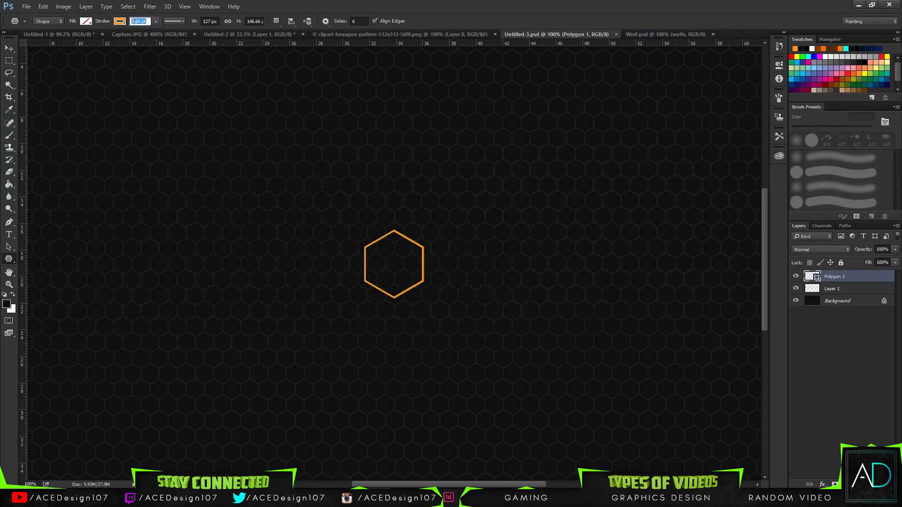
type("6")
key("Return")
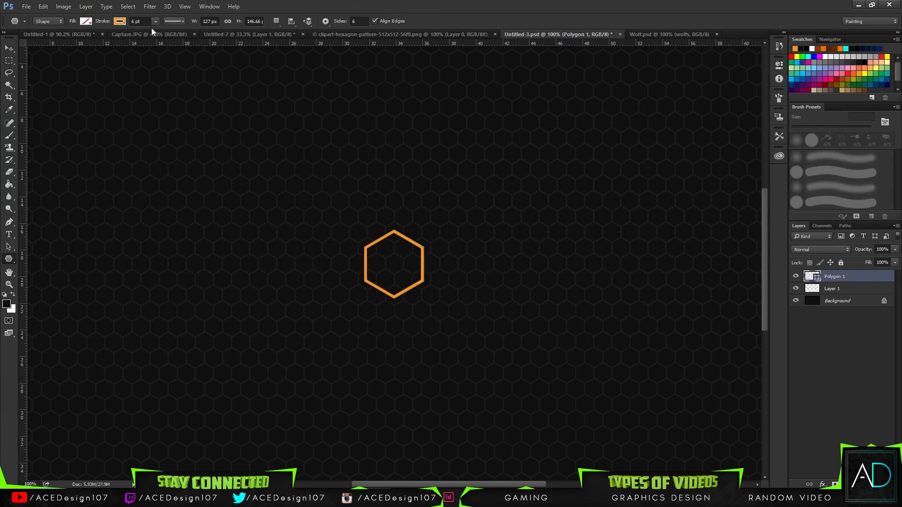
left_click(9, 49)
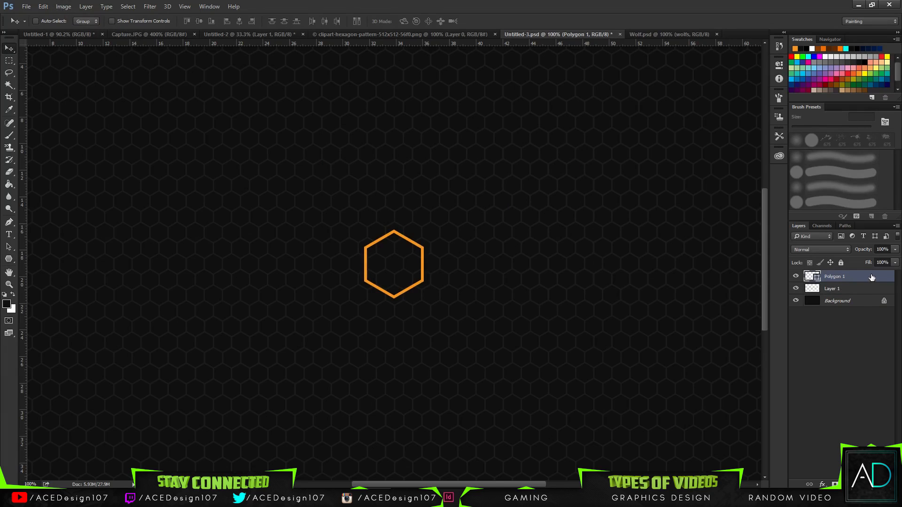
Add an empty layer on top, and duplicate Polygon 1 as a hidden copy directly beneath the original.
key("ctrl+shift+n")
key("Return")
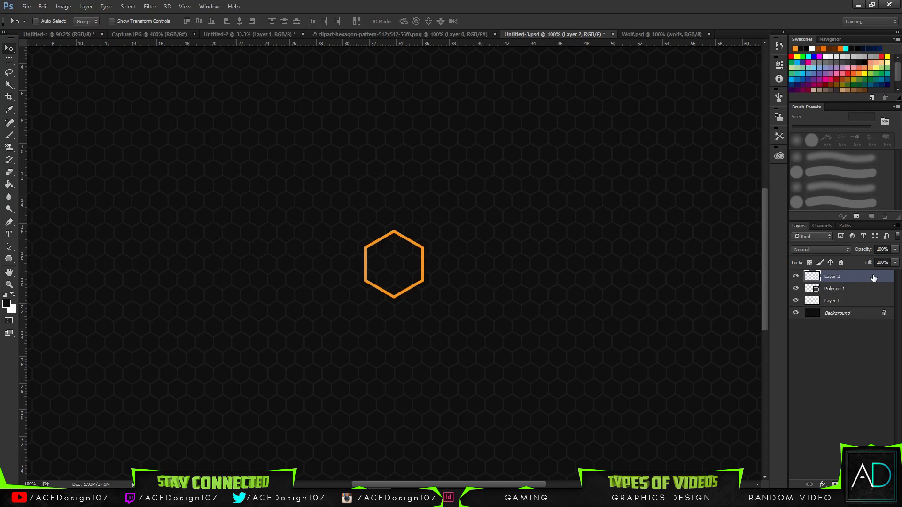
left_click(860, 288)
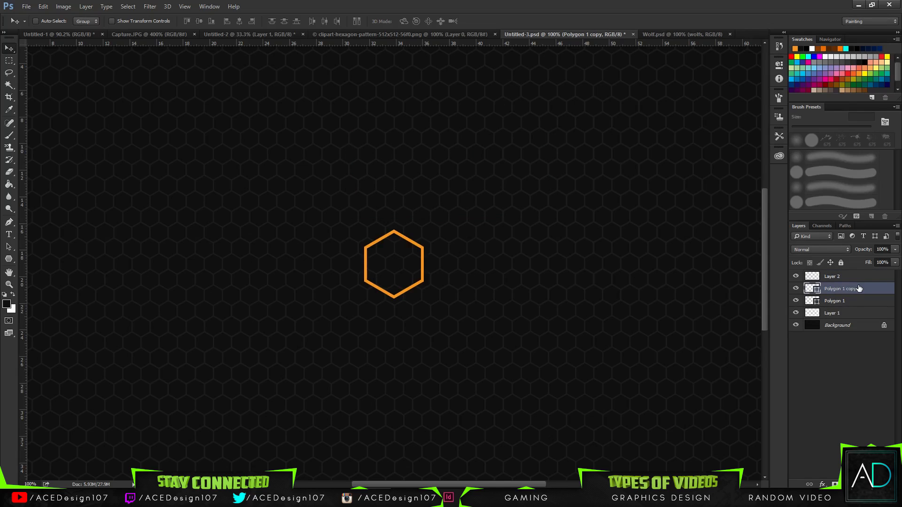
left_click_drag(859, 289, 858, 298)
left_click(795, 301)
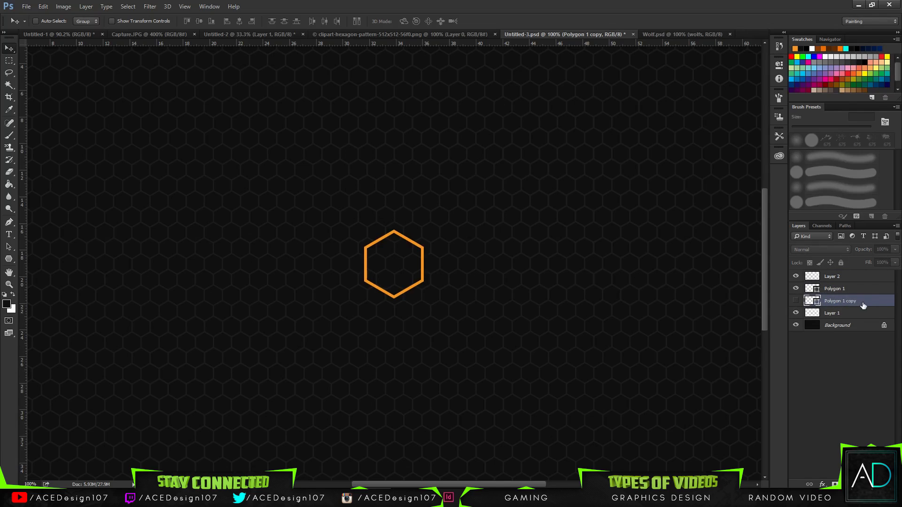
Put the hidden Polygon 1 copy in a new layer group named Backup.
key("ctrl+g")
double_click(832, 301)
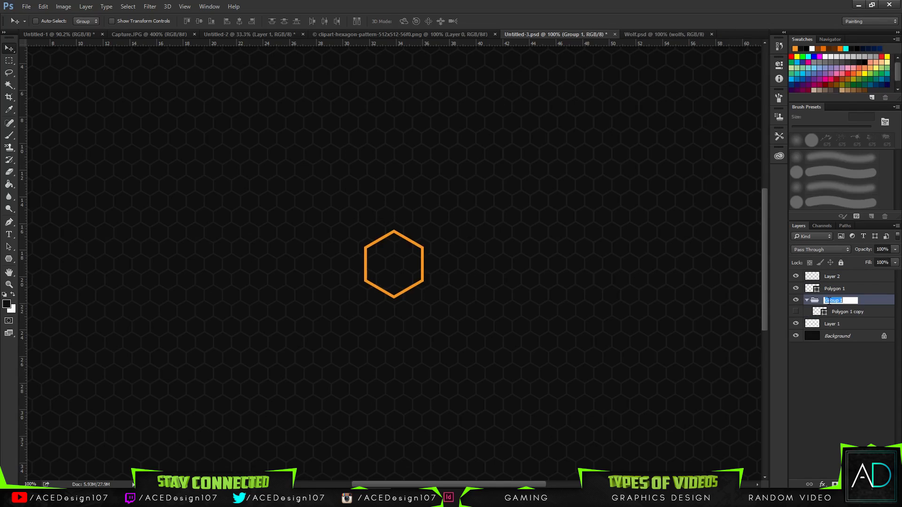
type("Back")
key("BackSpace")
type("kup")
key("Return")
Duplicate Layer 1 into the Backup group as a hidden copy at 100% opacity and collapse the group.
left_click(873, 323)
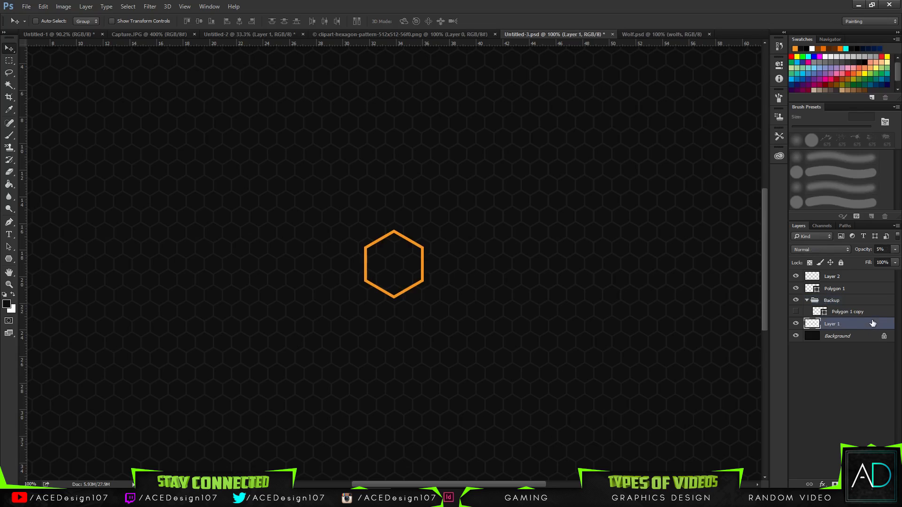
key("ctrl+j")
mouse_move(846, 327)
left_mouse_down()
mouse_move(855, 297)
mouse_move(837, 314)
left_mouse_up()
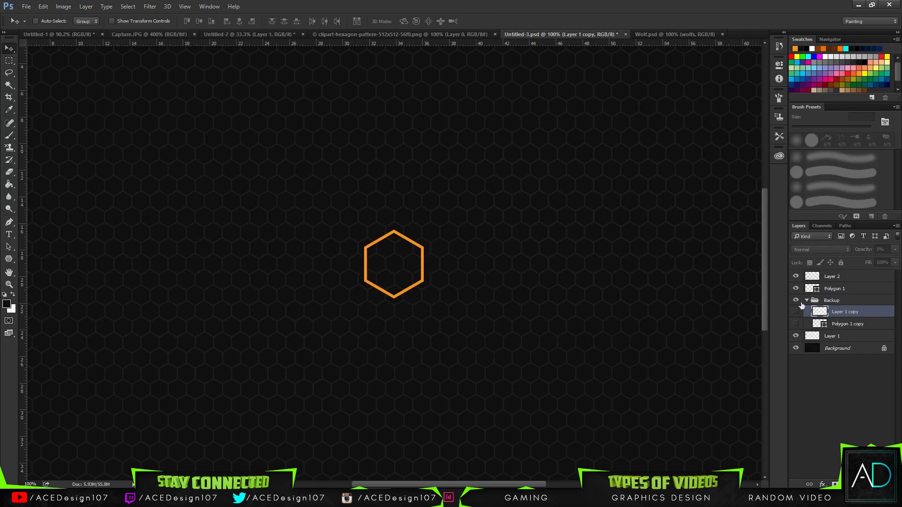
left_click(895, 251)
left_click_drag(888, 262, 899, 266)
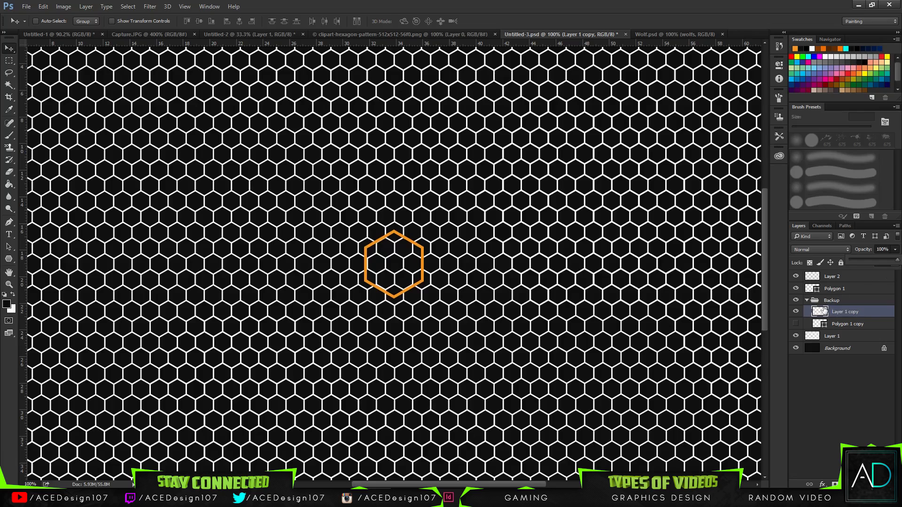
left_click(796, 311)
left_click(811, 301)
left_click(807, 300)
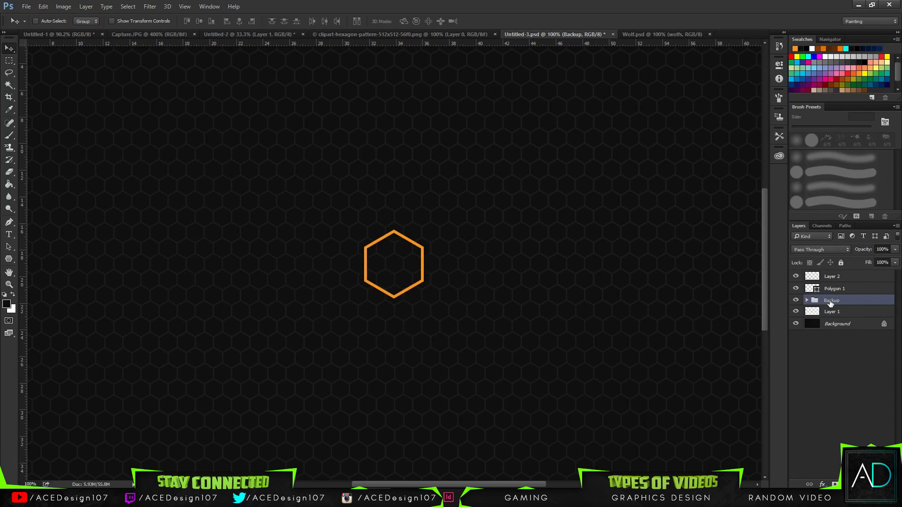
double_click(831, 301)
double_click(865, 301)
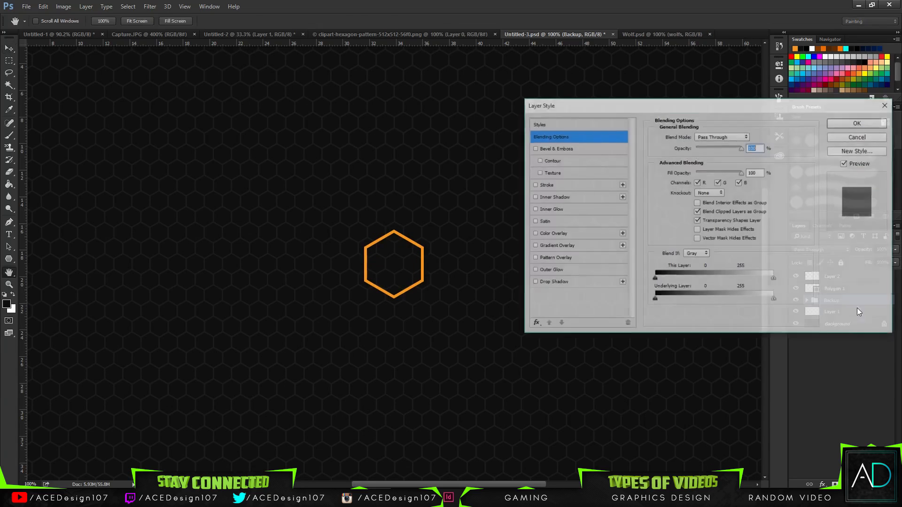
left_click(869, 137)
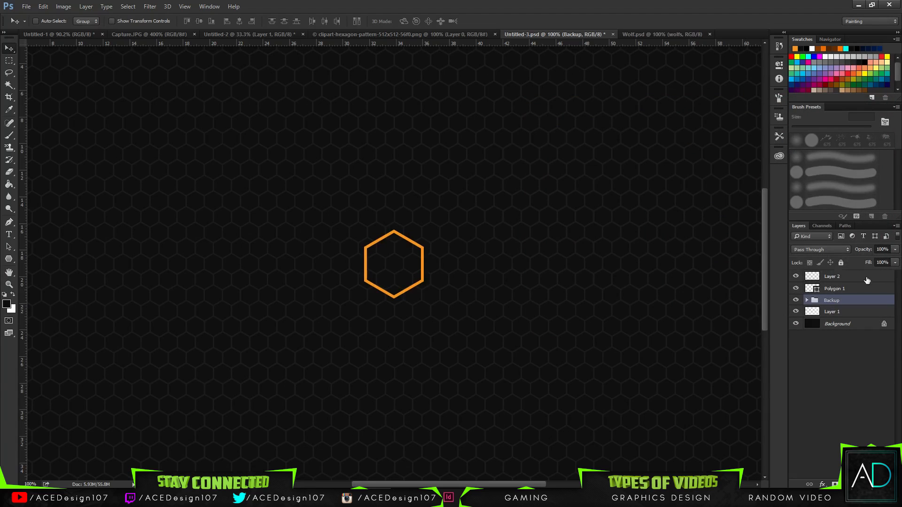
Rasterize the Polygon 1 shape layer.
left_click(853, 289)
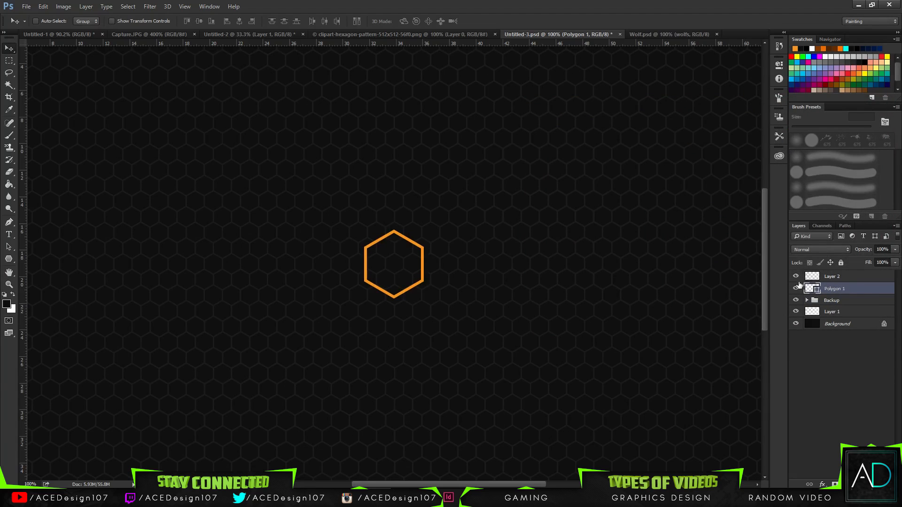
right_click(861, 294)
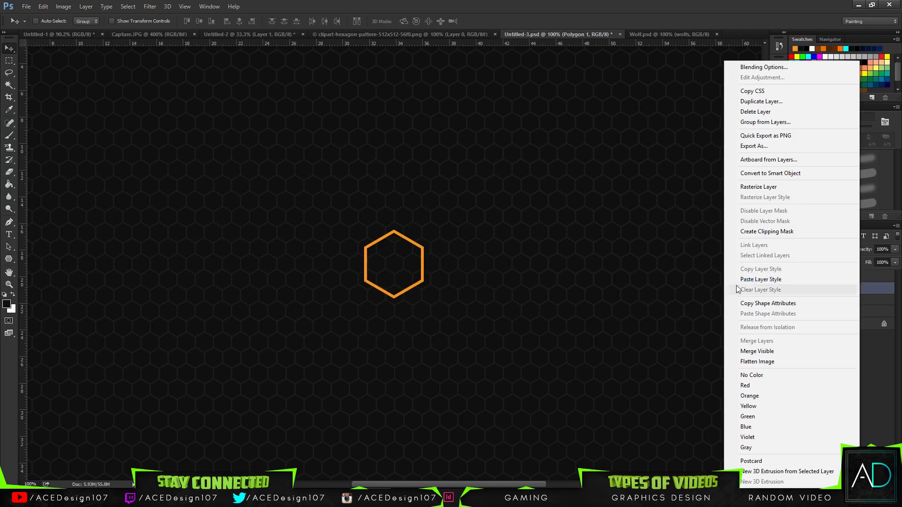
left_click(755, 187)
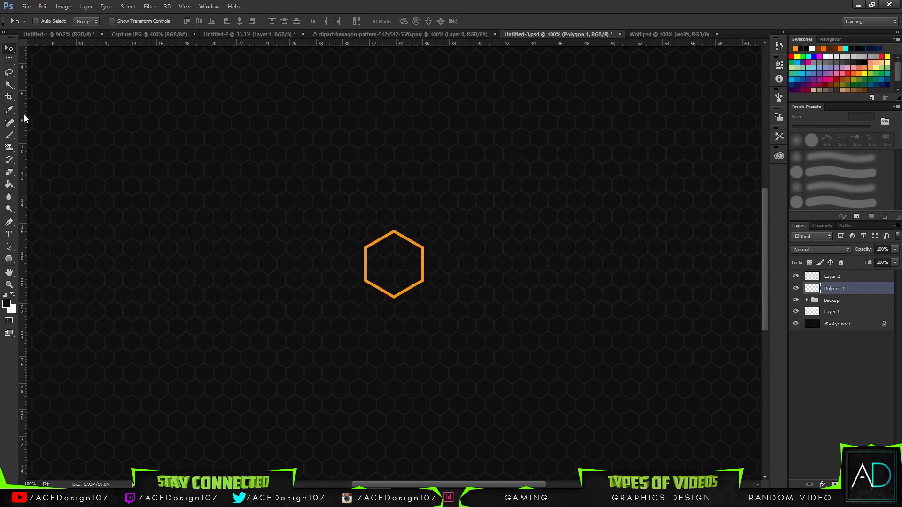
Select the area inside the orange hexagon with the Magic Wand and add a new layer above Polygon 1.
left_click(9, 85)
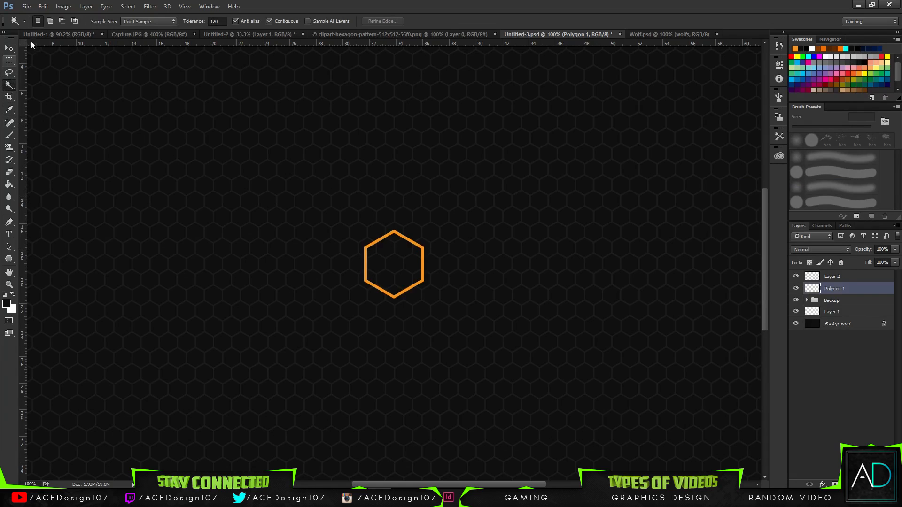
left_click(406, 271)
key("ctrl+shift+n")
key("Return")
Delete the unused empty Layer 2 while keeping the hexagon selection.
left_click(851, 279)
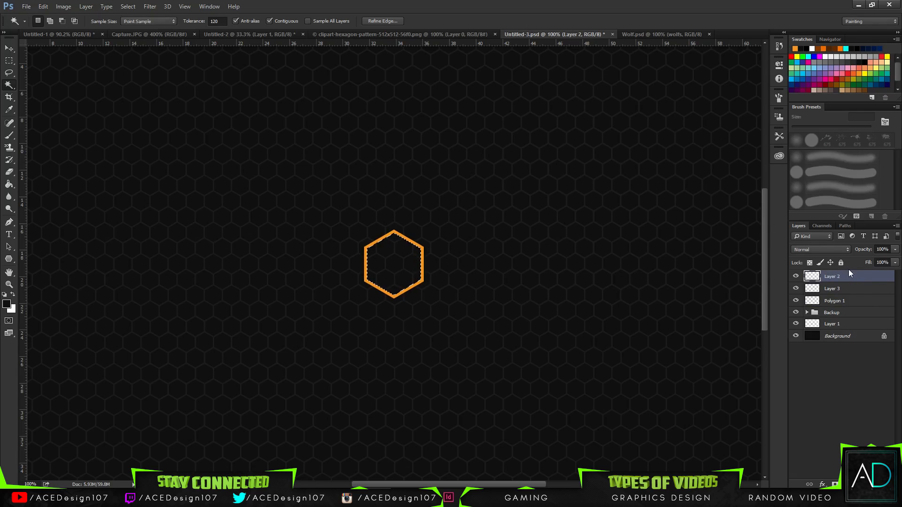
left_click(885, 485)
key("Return")
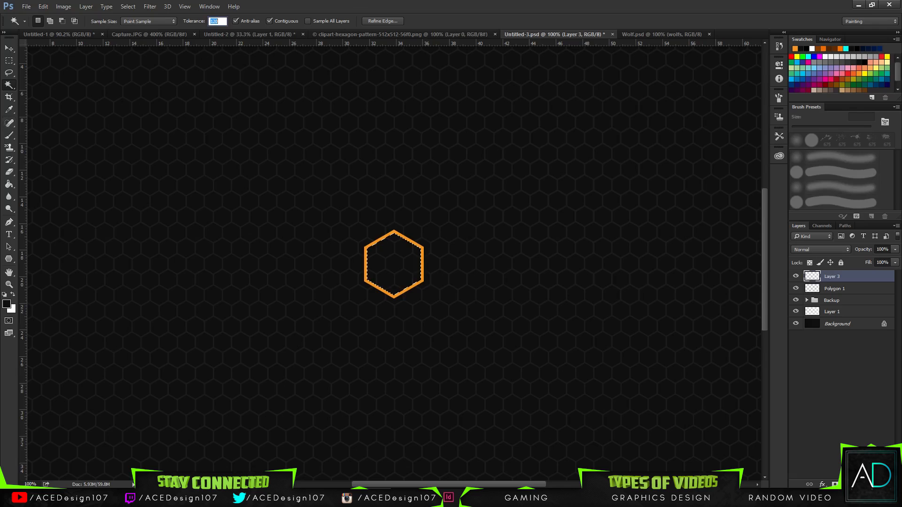
Switch to the Brush tool and set the soft round brush's size to 49 px.
left_click(12, 138)
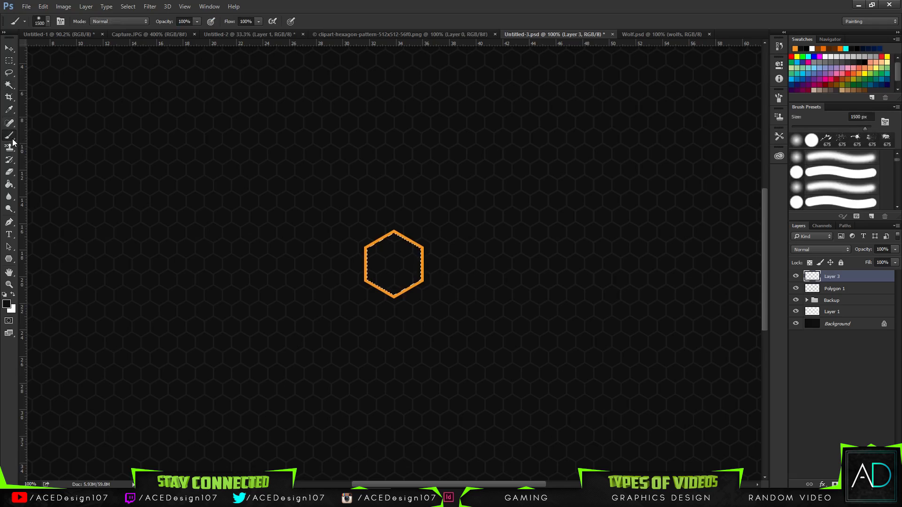
left_click(48, 21)
left_click(101, 39)
left_click_drag(101, 39, 21, 29)
type("49")
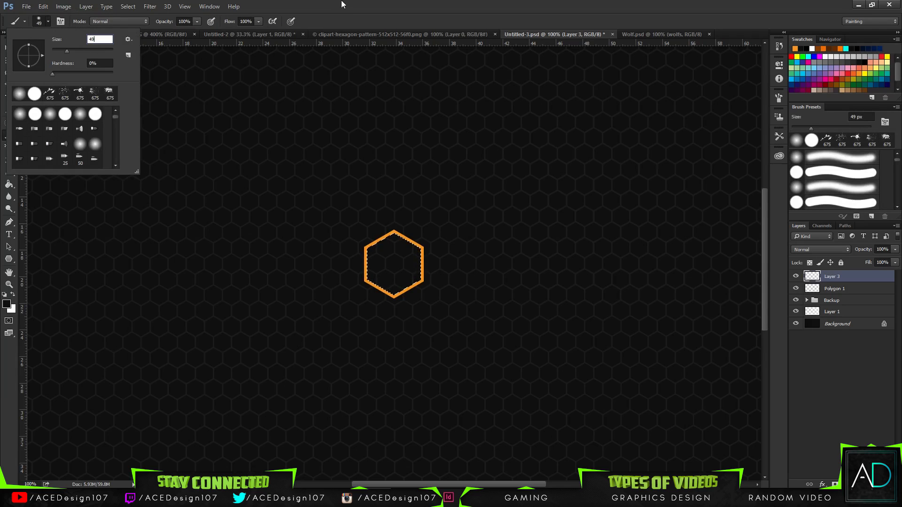
Set the soft round brush's size to 50 px.
key("Return")
left_click(49, 22)
left_click_drag(101, 39, 71, 37)
type("50")
key("Return")
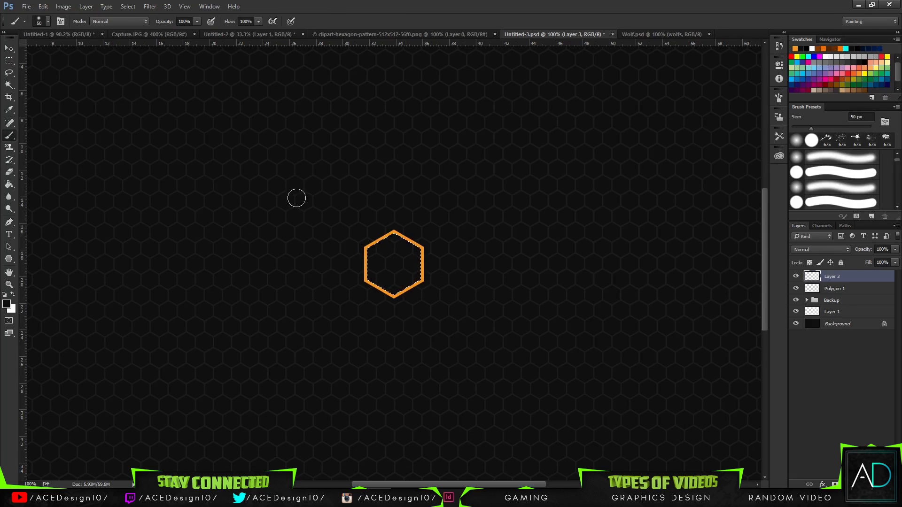
Set the foreground colour to black and brush a soft shadow inside the selected hexagon's upper-right edges on Layer 3.
left_click(7, 304)
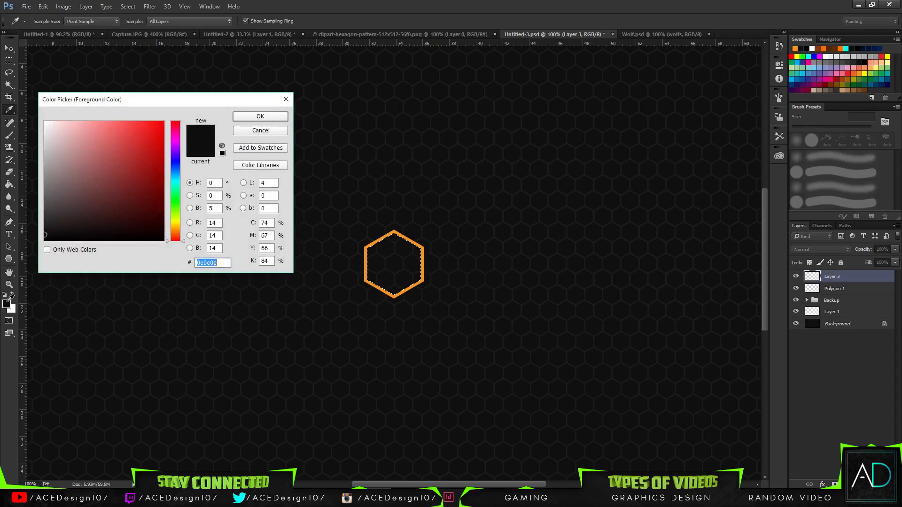
left_click(74, 214)
left_click(259, 116)
key("b")
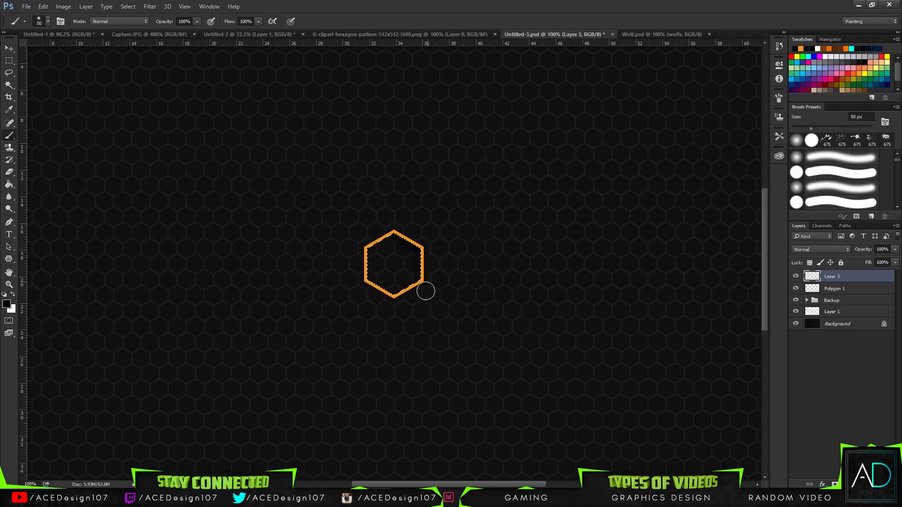
Clear the selection inside the hexagon and inspect the painted shadow up close.
key("ctrl+d")
key("ctrl+shift+d")
key("e")
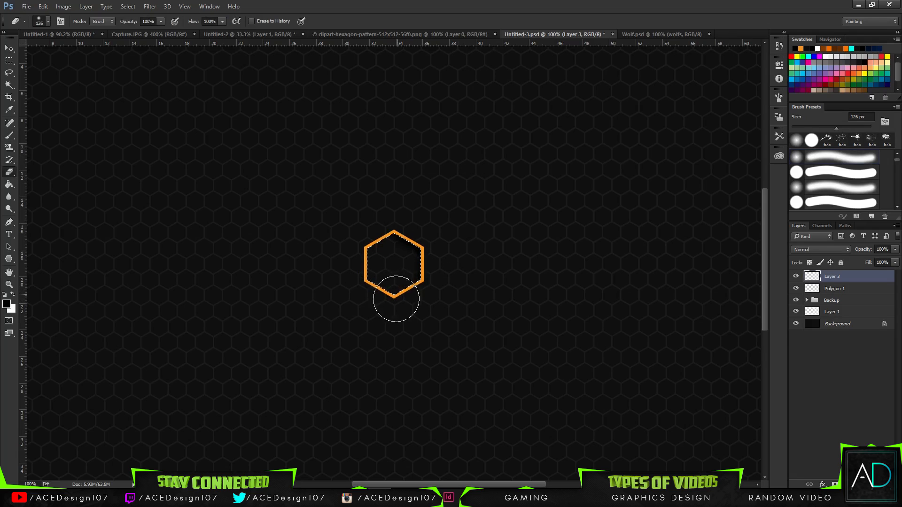
key("ctrl+d")
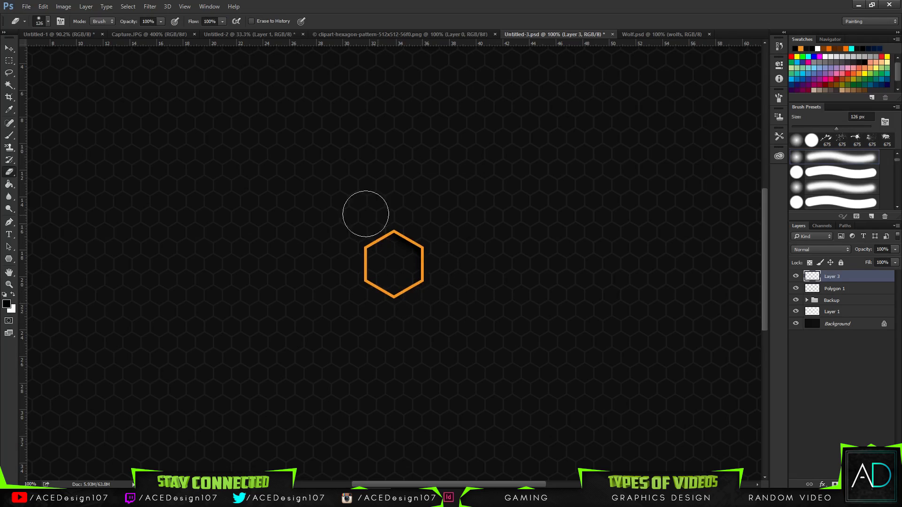
key("ctrl+plus")
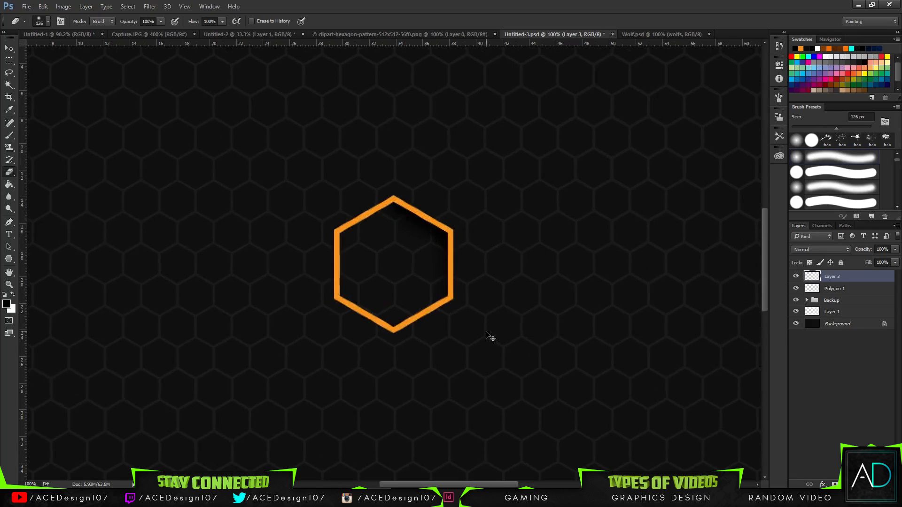
key("ctrl+plus")
key("ctrl+minus")
key("ctrl+minus")
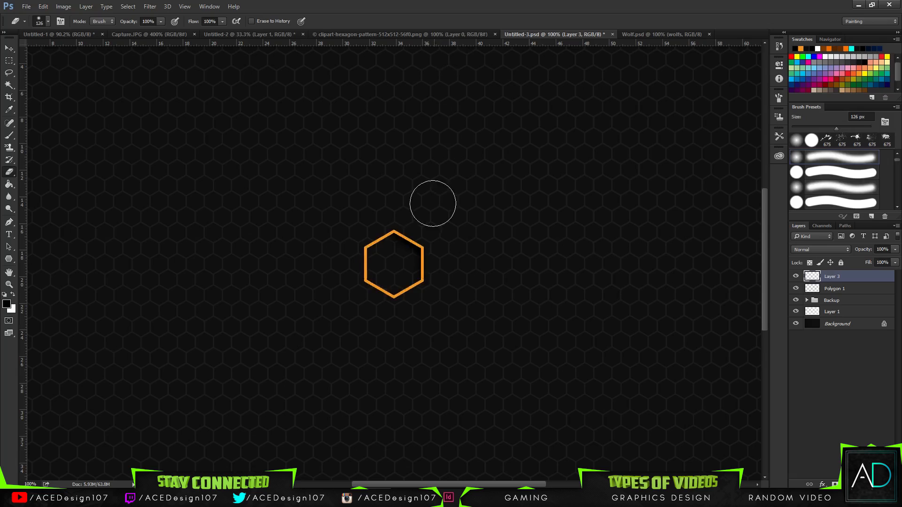
Reselect the hexagon's interior from the Polygon 1 layer with the Magic Wand and return to the Brush tool.
key("w")
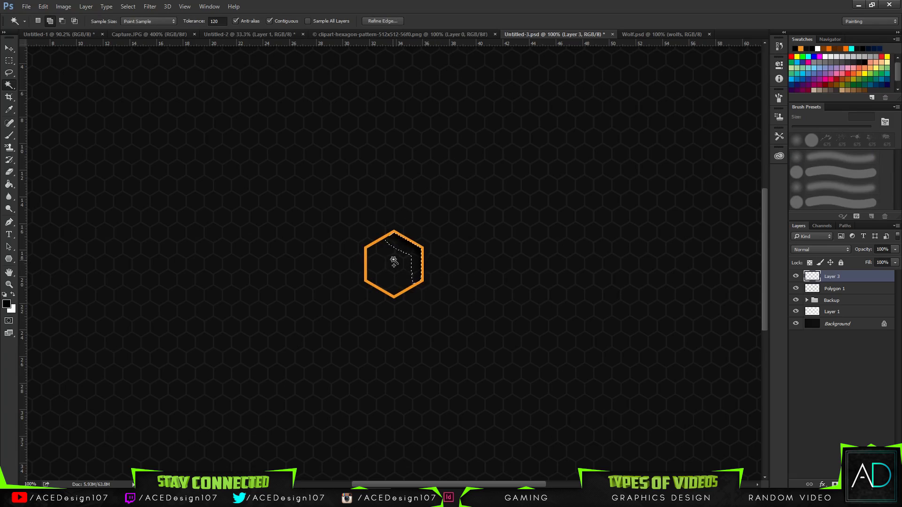
left_click(839, 289)
key("shift")
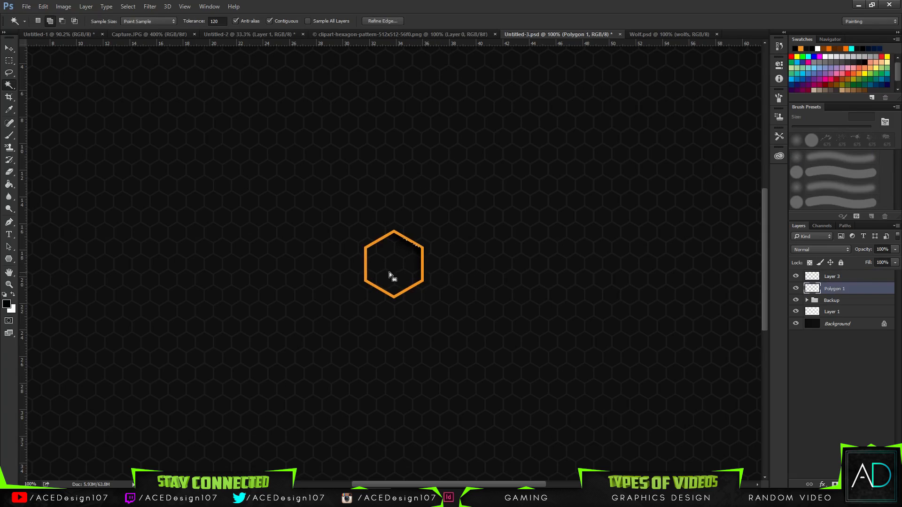
key("ctrl+d")
left_click(384, 275)
key("b")
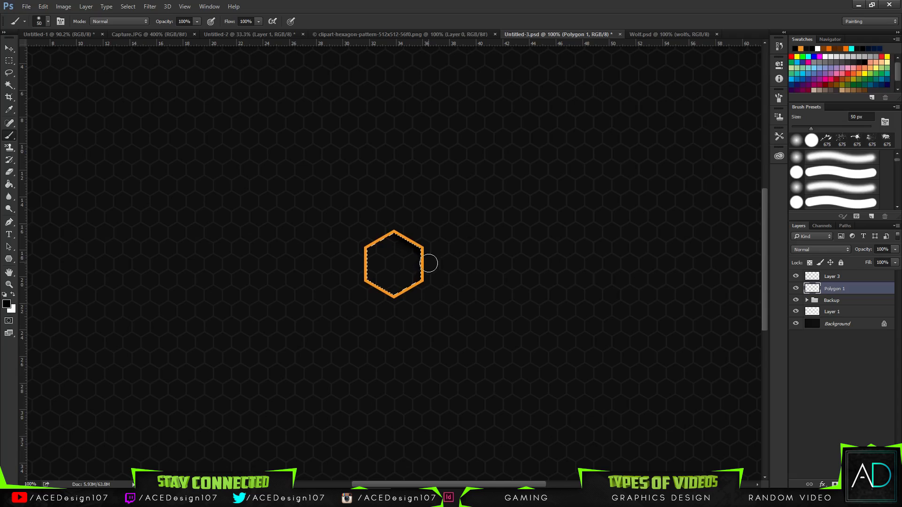
Deselect the interior and merge Layer 3 with Polygon 1 into one layer.
key("ctrl+d")
left_click(851, 277, "shift")
key("ctrl+e")
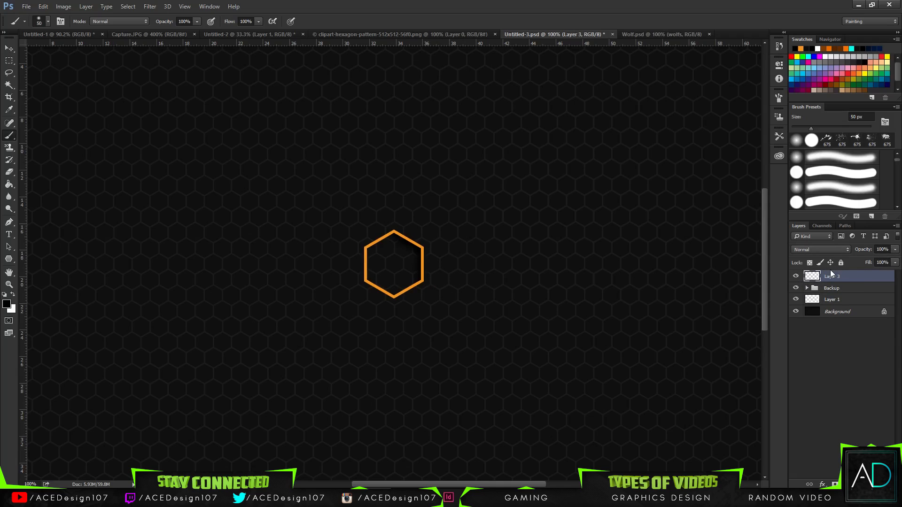
Duplicate the merged hexagon layer and align the copy so it shares the original hexagon's upper-right edge.
key("ctrl+j")
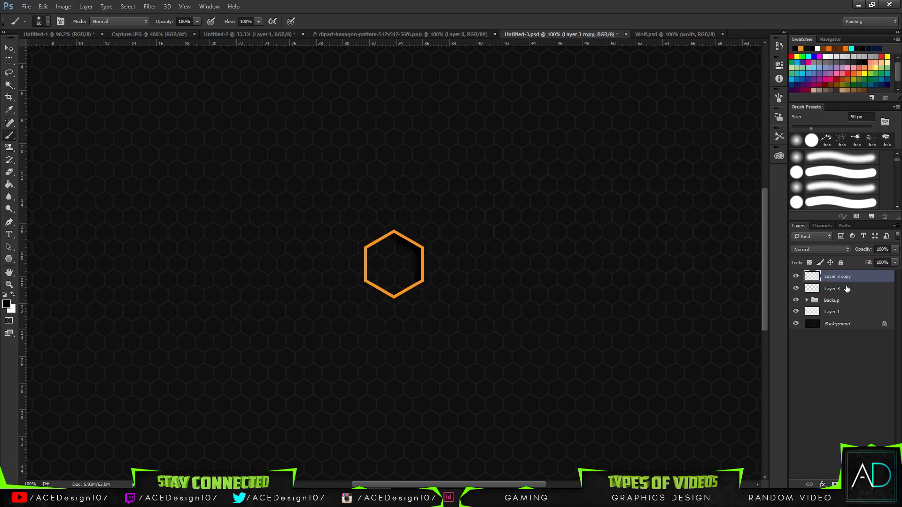
key("v")
left_click_drag(382, 345, 413, 298)
key("Left")
key("Left")
key("Left")
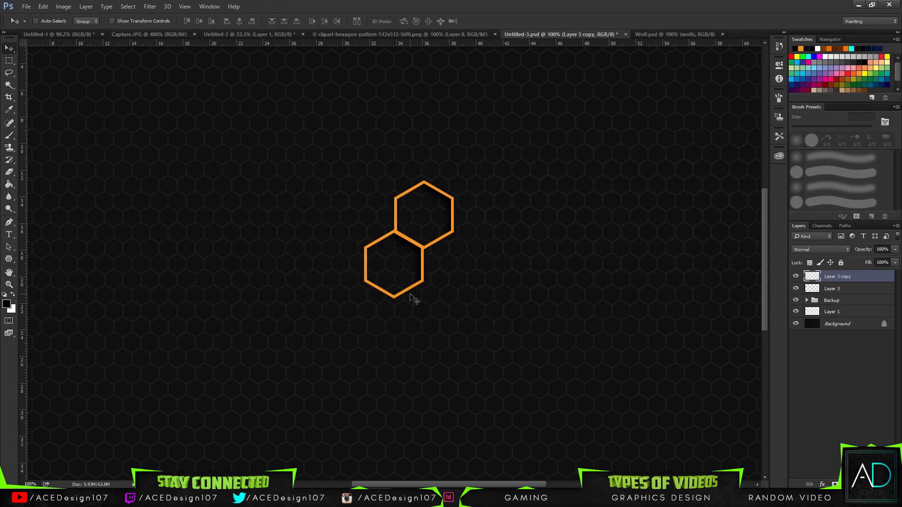
key("Down")
key("Down")
key("Up")
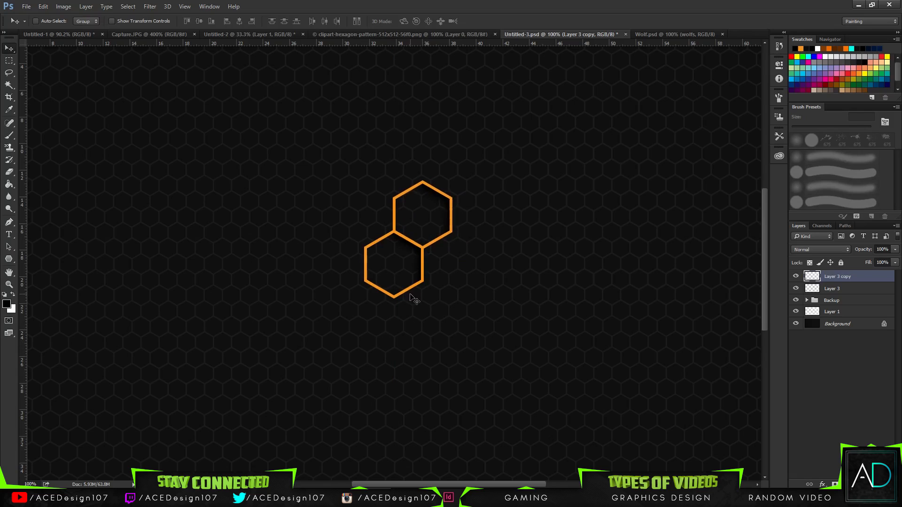
Copy the hexagon beside the original on its right, nudging it until the shared edges overlap.
left_click_drag(414, 299, 443, 333)
key("Left")
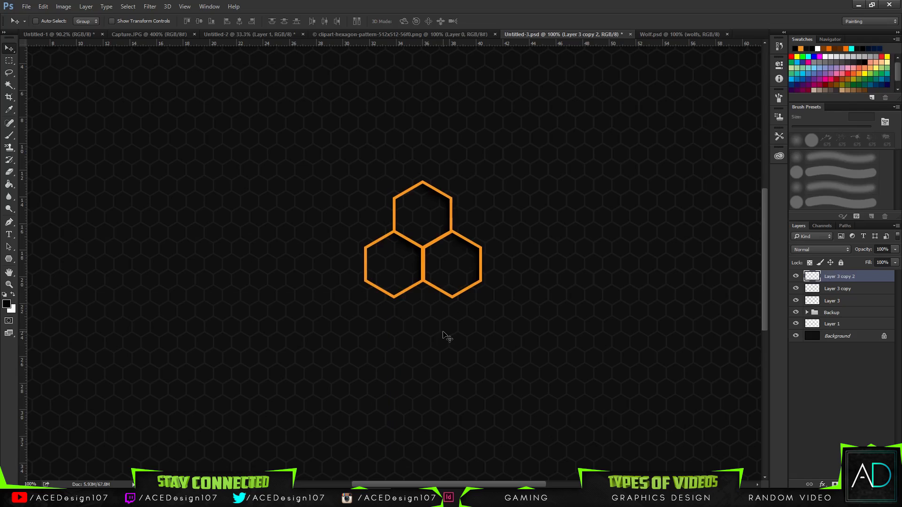
key("Down")
key("Left")
key("Left")
key("Left")
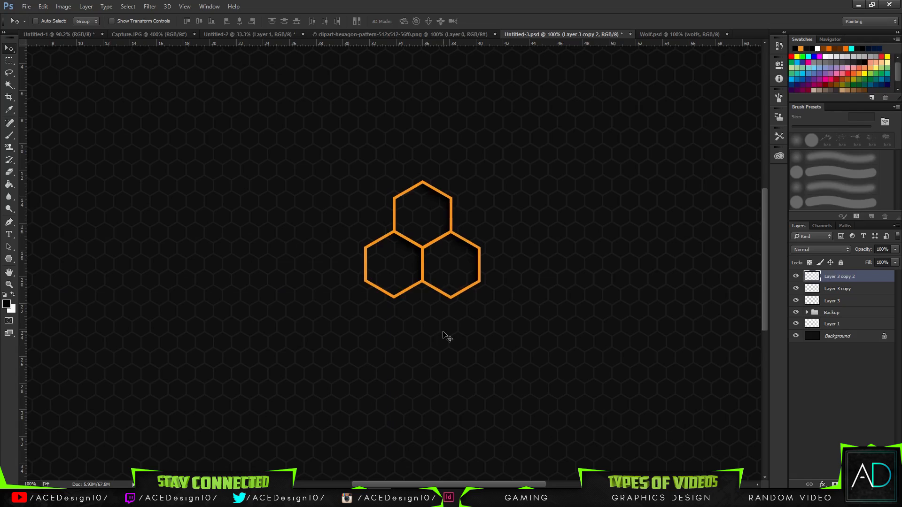
Place another hexagon copy below and between the two side-by-side hexagons, nudging it onto their shared edges.
left_click_drag(443, 332, 421, 372)
key("Right")
key("Right")
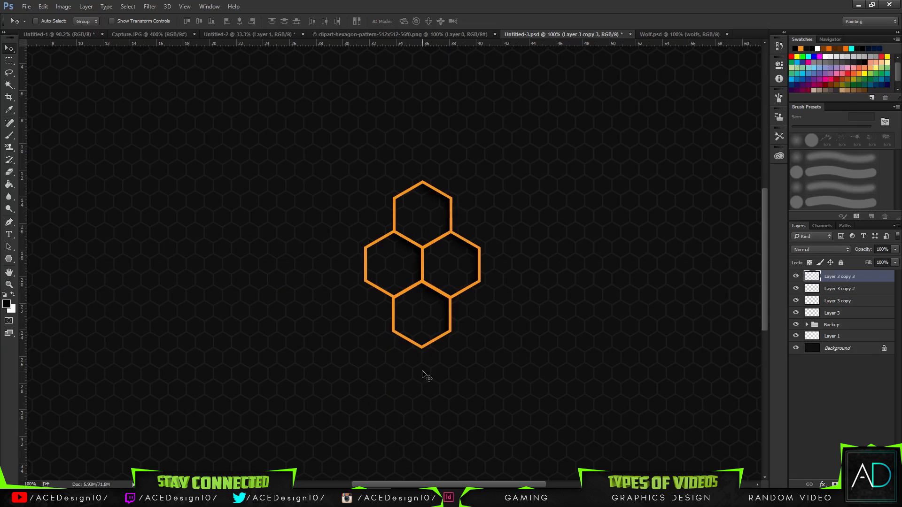
key("Right")
key("Up")
key("Up")
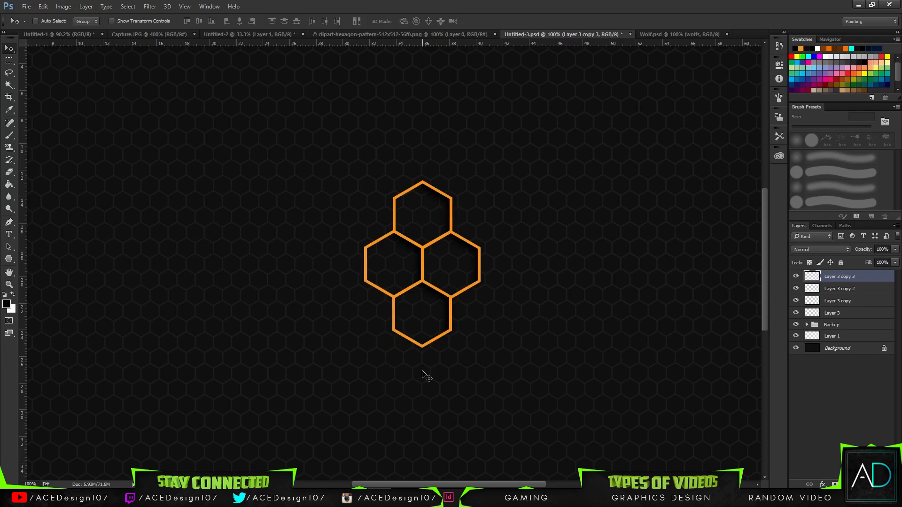
Place a hexagon copy directly left of the original hexagon and nudge it until their vertical edges overlap.
left_click_drag(426, 376, 322, 299)
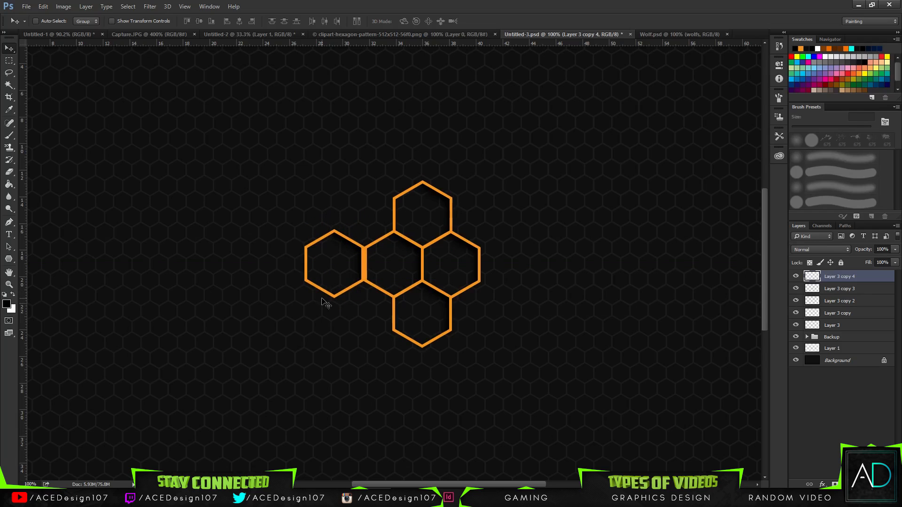
key("Right")
key("Right")
key("Right")
key("Right")
key("Right")
key("Right")
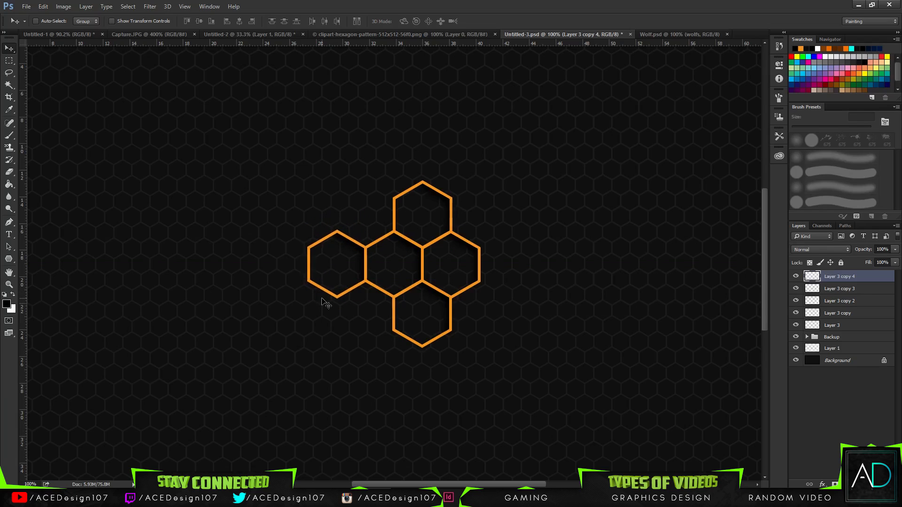
Extend the cluster with seven more hexagon copies, aligning the last one against the lower-right hexagon's bottom edge.
left_click_drag(326, 304, 545, 366)
key("ctrl+j")
key("ctrl+j")
key("ctrl+j")
key("Left")
key("Left")
key("Left")
key("Left")
key("Left")
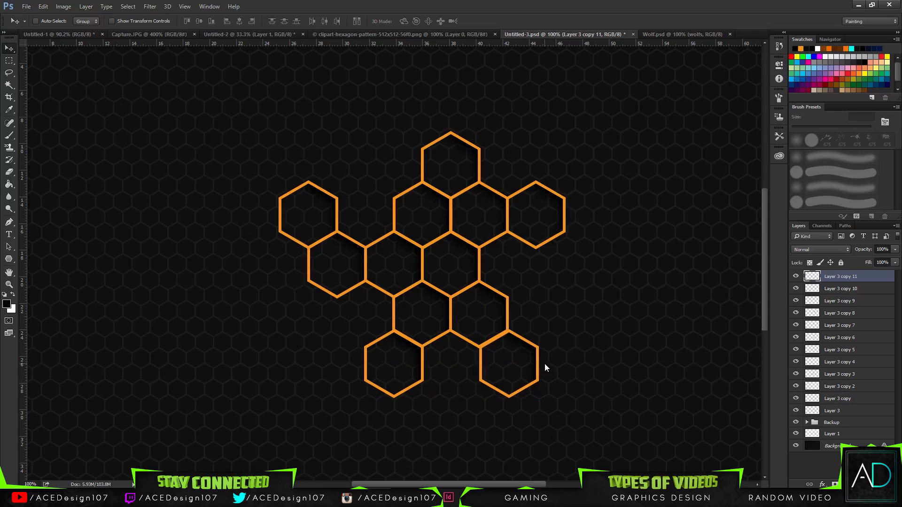
key("Left")
key("Left")
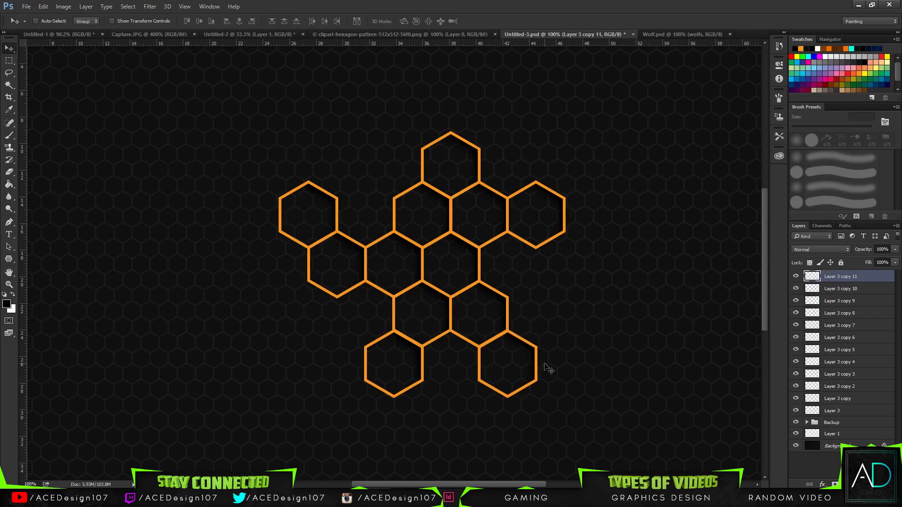
key("Right")
key("Right")
key("Left")
Add two hexagon copies at the cluster's top: one left of the topmost hexagon and one on its upper-right edge.
key("ctrl+j")
left_click_drag(449, 334, 351, 172)
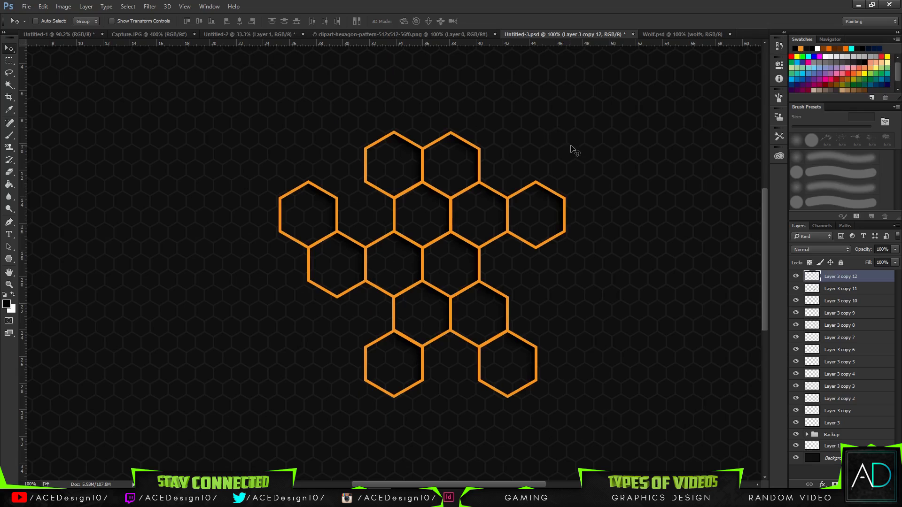
key("ctrl+j")
left_click_drag(414, 206, 480, 197)
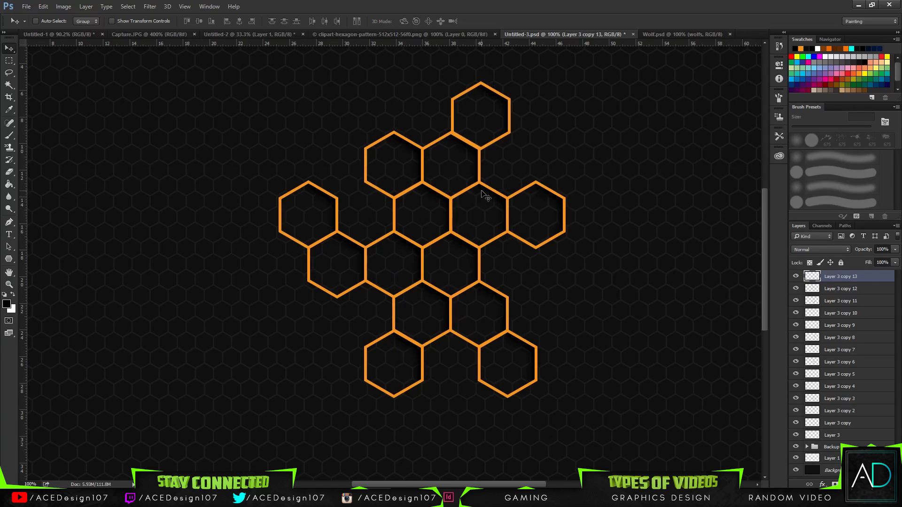
key("Left")
key("Down")
key("Left")
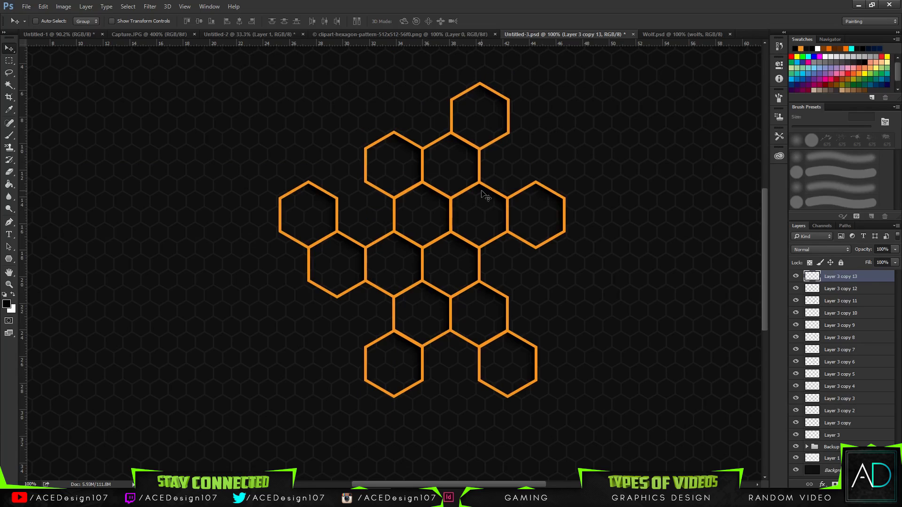
Add a hexagon copy at the lower left of the cluster's leftmost middle-row hexagon and review the whole arrangement.
key("ctrl+minus")
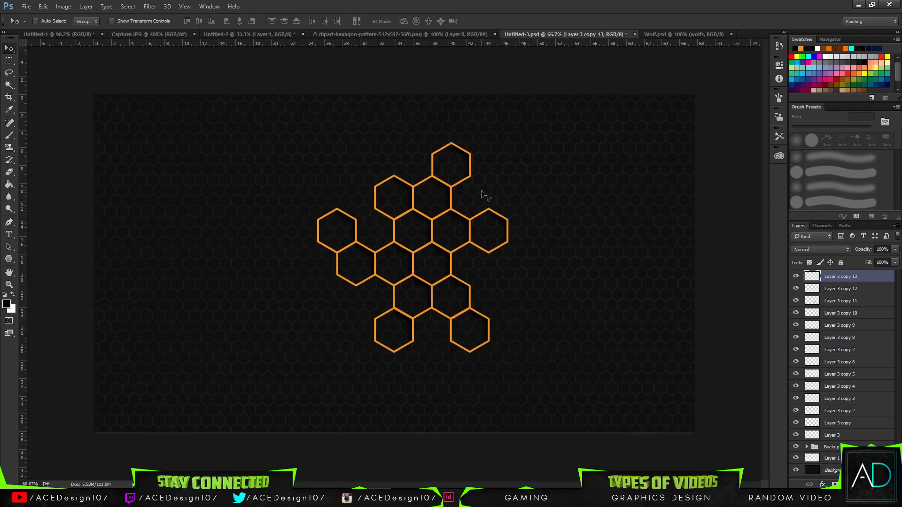
left_click_drag(484, 196, 365, 323)
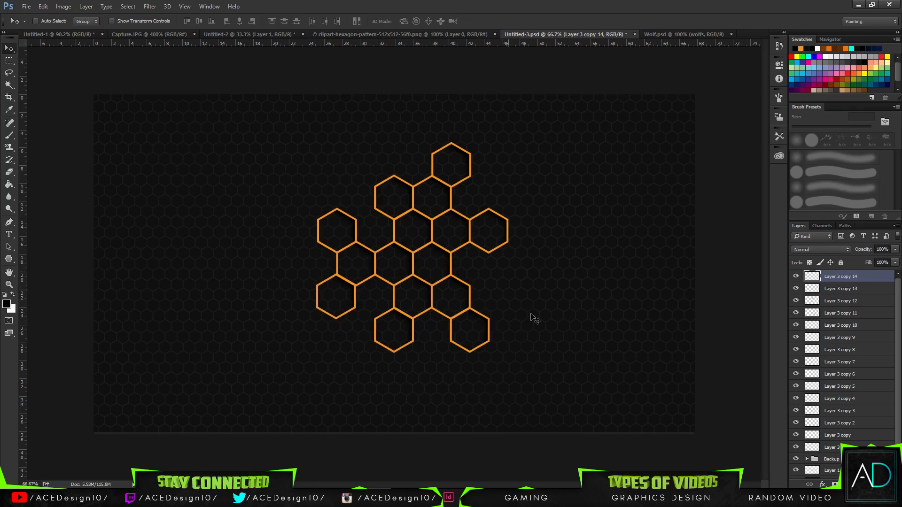
key("ctrl+plus")
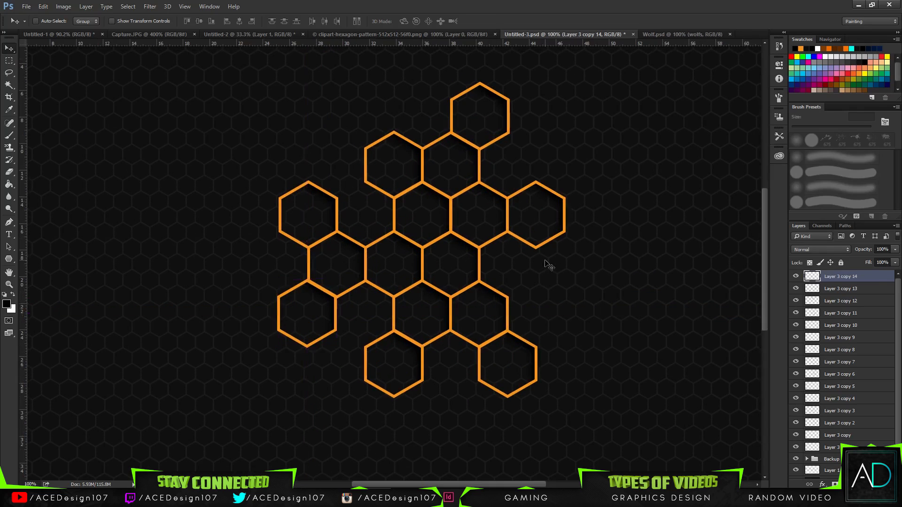
key("ctrl+minus")
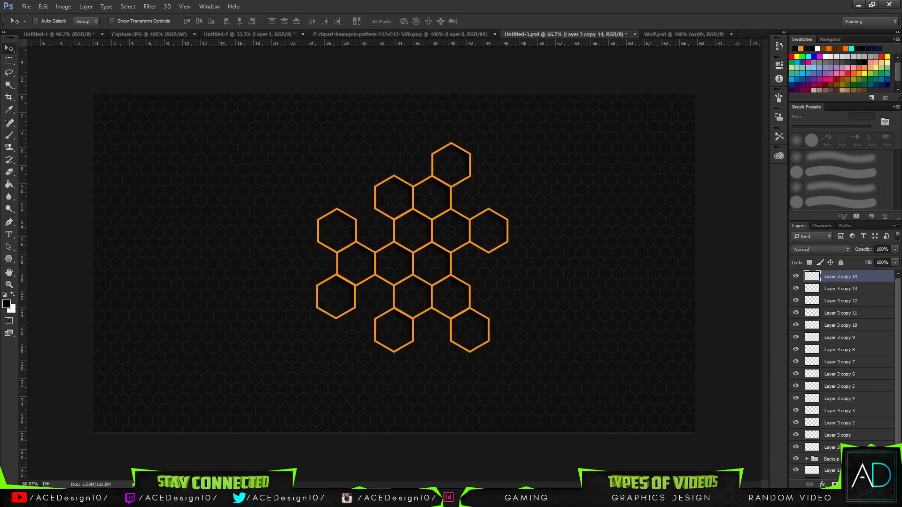
Create a new layer and place it directly below Layer 3, above the Backup group.
left_click(837, 447)
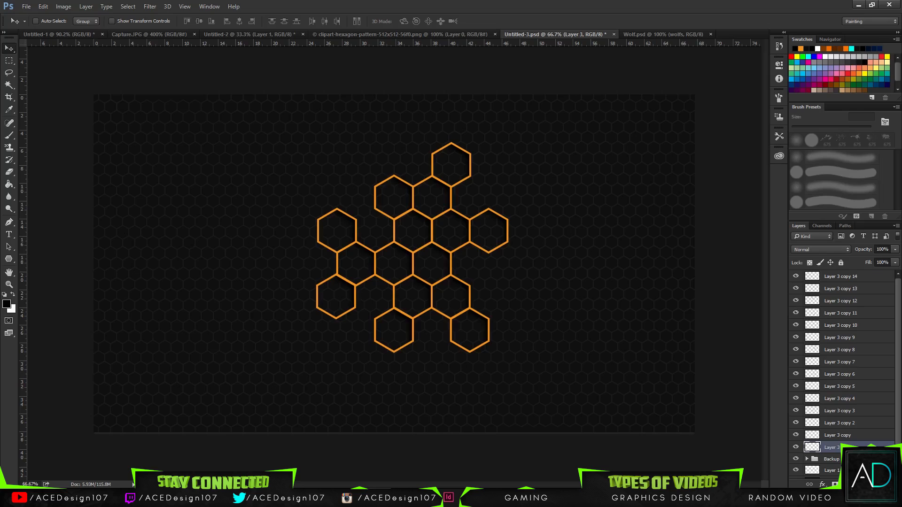
left_click(872, 485)
left_click_drag(860, 427, 855, 440)
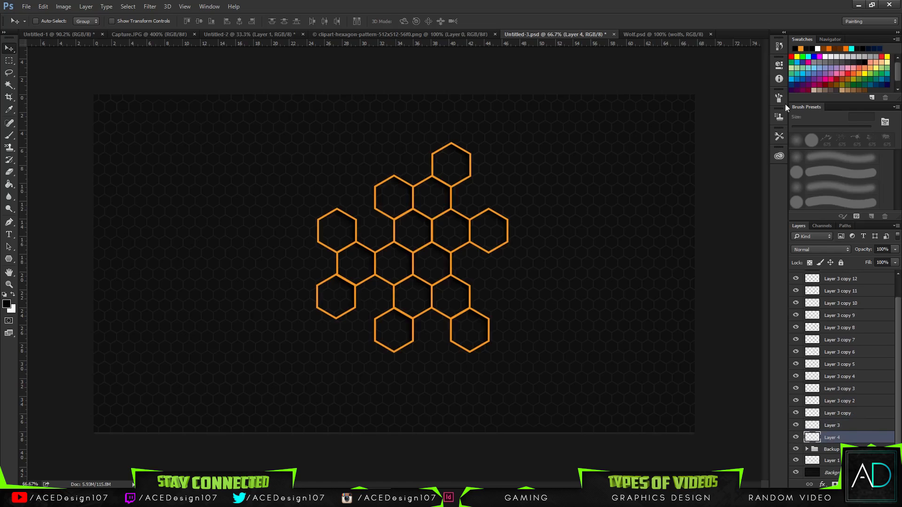
Set the foreground colour to the orange swatch #f7941d and compare it with the polygon stroke colour.
left_click(801, 48)
key("u")
left_click(118, 22)
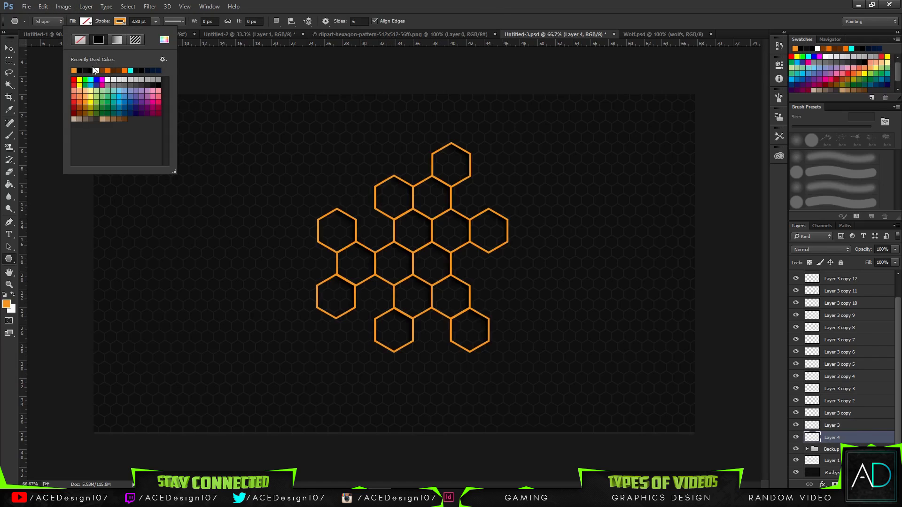
left_click(164, 42)
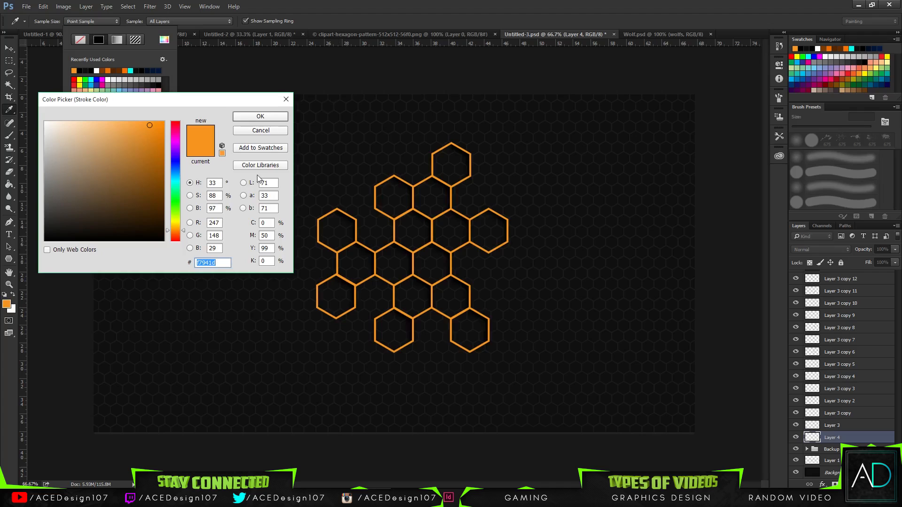
left_click(268, 130)
left_click(143, 166)
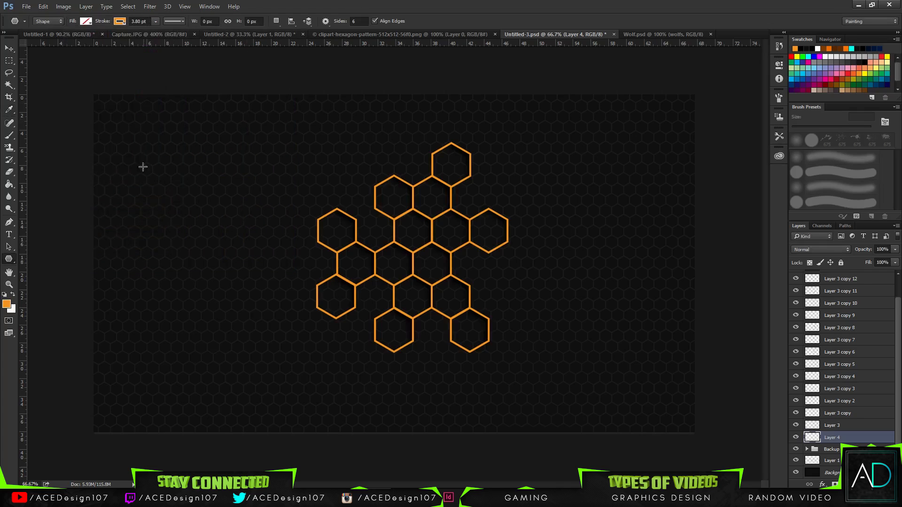
left_click(7, 304)
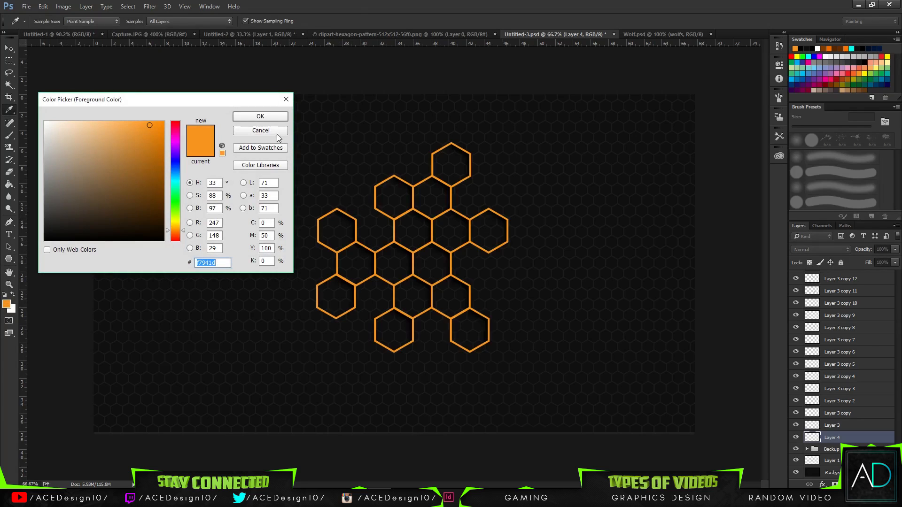
left_click(276, 133)
Fill the whole of Layer 4 with the orange foreground colour using the Paint Bucket.
left_click(11, 171)
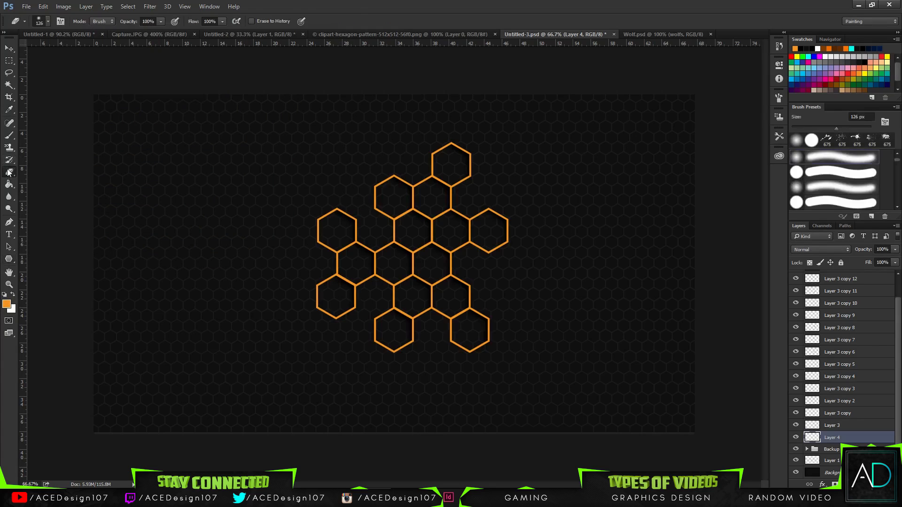
left_click(9, 183)
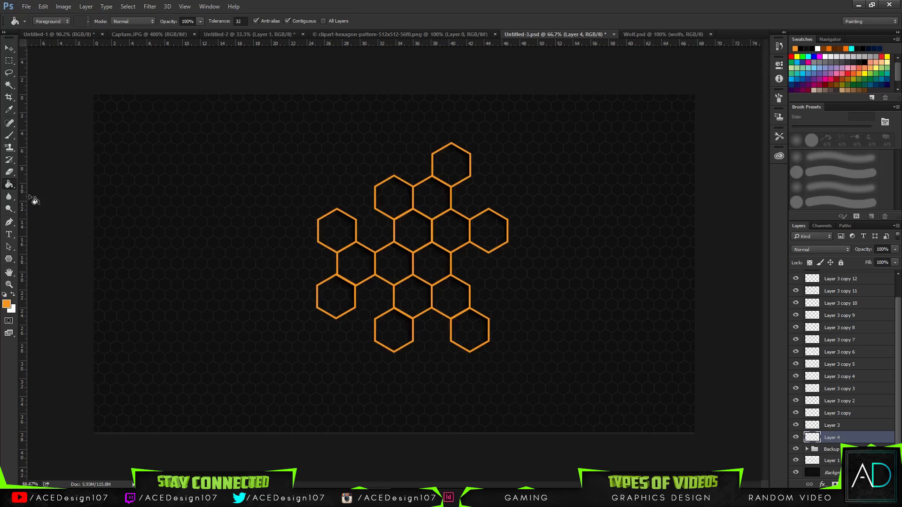
left_click(169, 316)
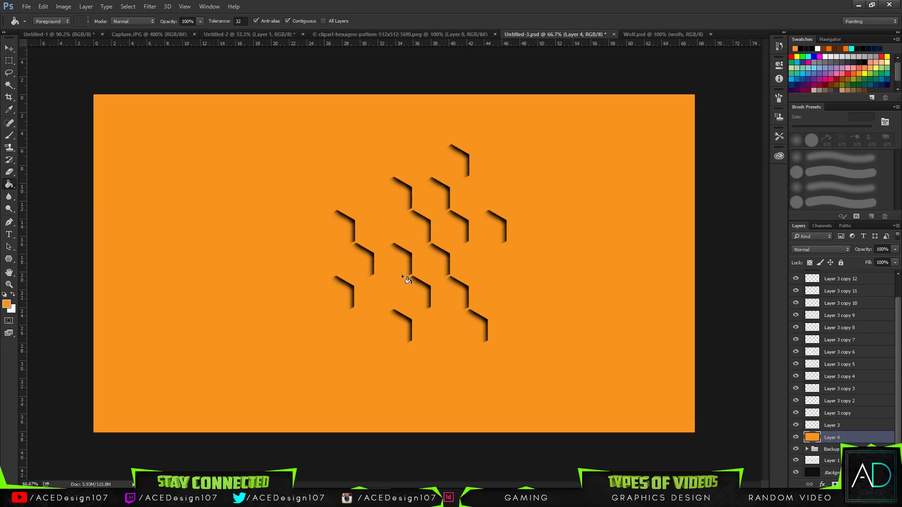
left_click(10, 49)
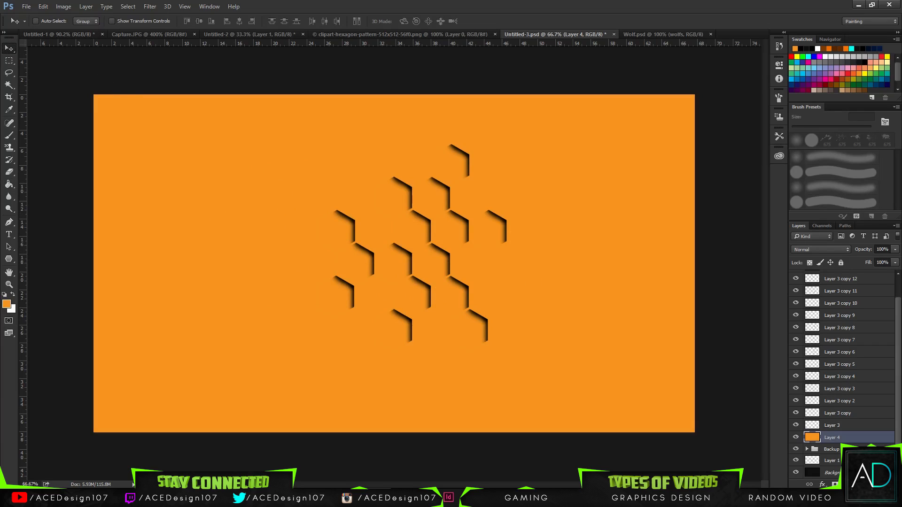
Magic-wand the area outside Layer 3's hexagon, invert the selection, delete that hexagon from Layer 4's orange fill and deselect.
left_click(856, 426)
key("w")
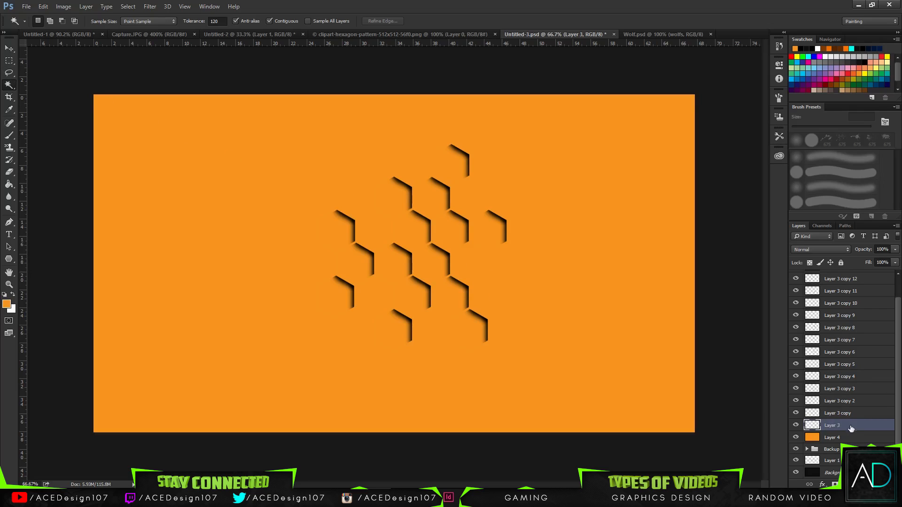
left_click(555, 300)
key("ctrl+shift+i")
left_click(860, 439)
key("Delete")
key("ctrl+d")
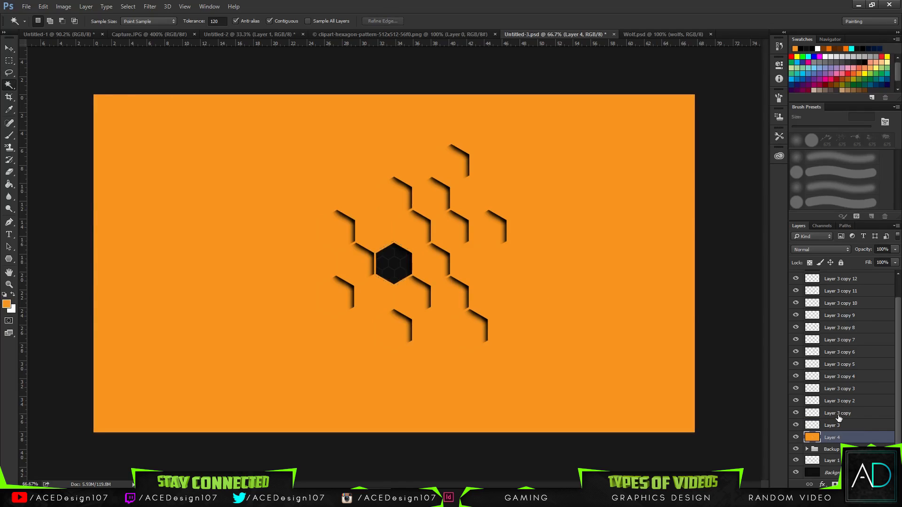
Select the hexagon shape of Layer 3 copy, delete it from Layer 4's orange fill and deselect.
left_click(862, 414)
left_click(525, 336)
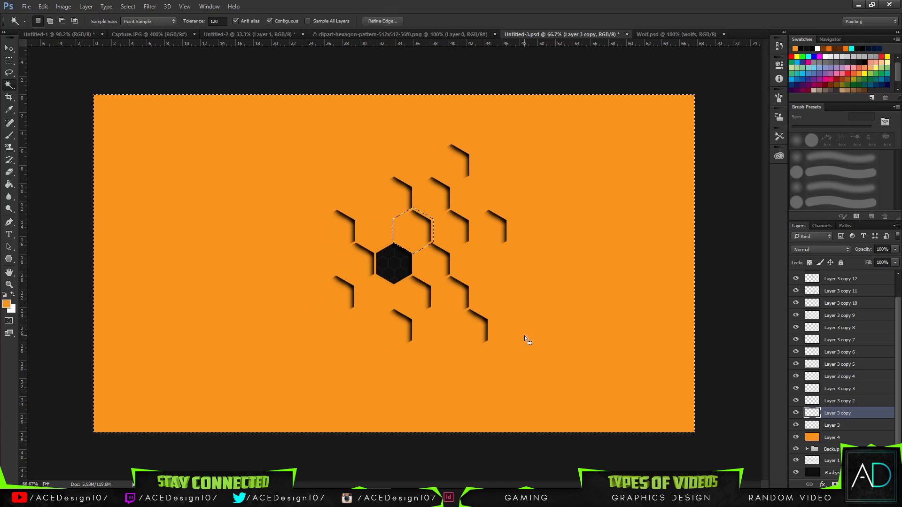
key("ctrl+shift+i")
left_click(848, 438)
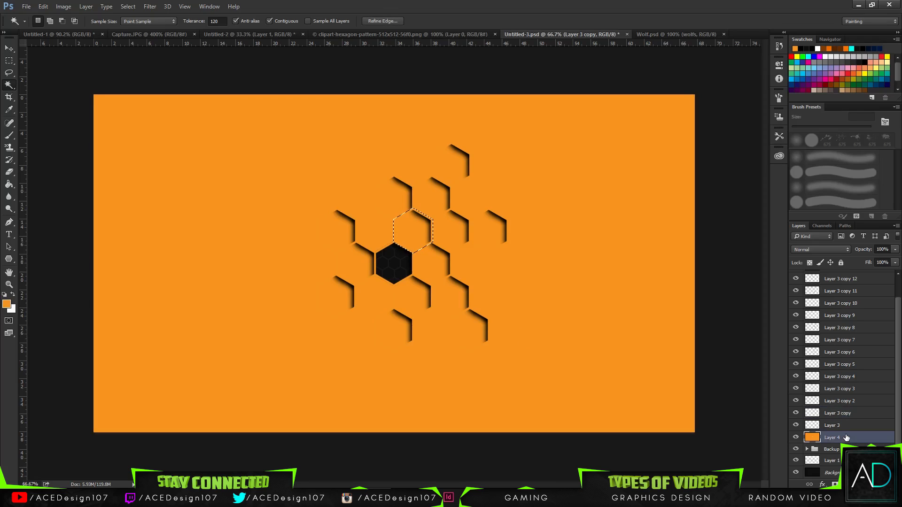
key("Delete")
key("ctrl+d")
Cut the hexagon directly right of Layer 3's cut-out from Layer 4's orange fill and clear the selection.
scroll(876, 428, "up", 1)
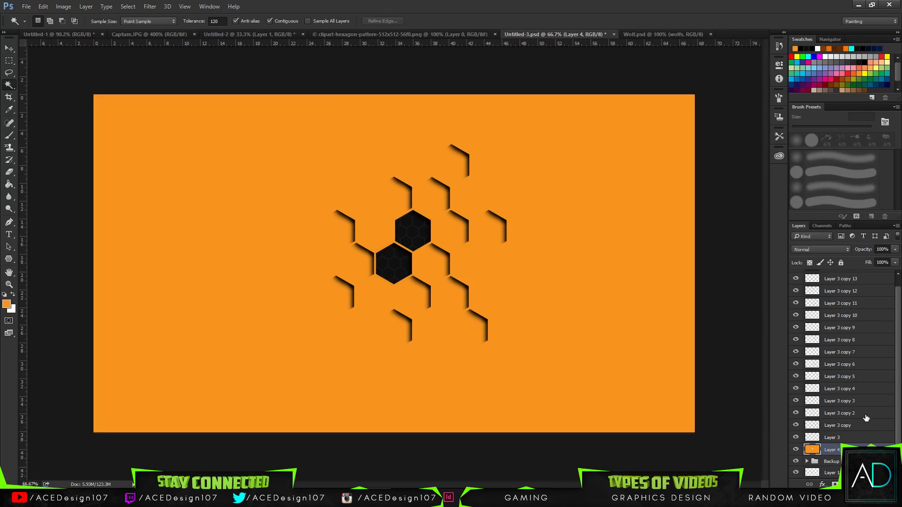
left_click(568, 352)
key("Delete")
key("ctrl+d")
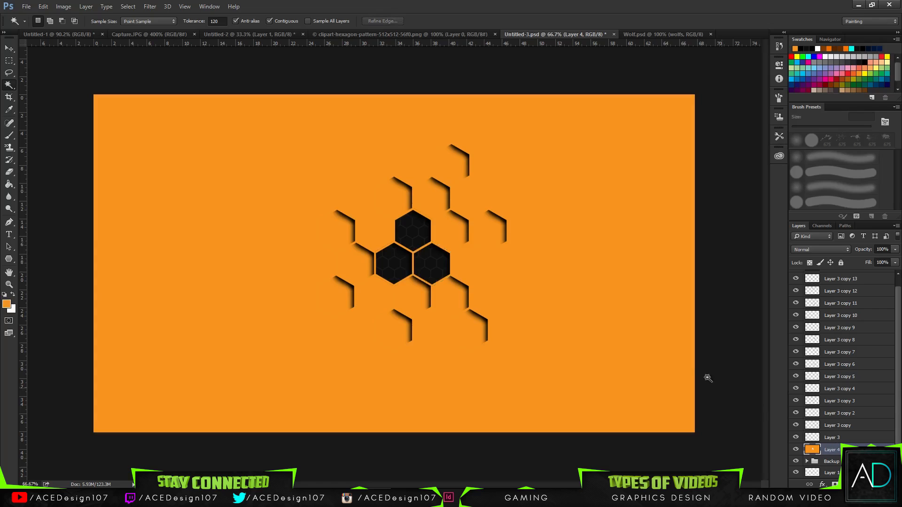
Select the hexagon shape of Layer 3 copy 4, delete it from Layer 4's orange fill and deselect.
left_click(861, 392)
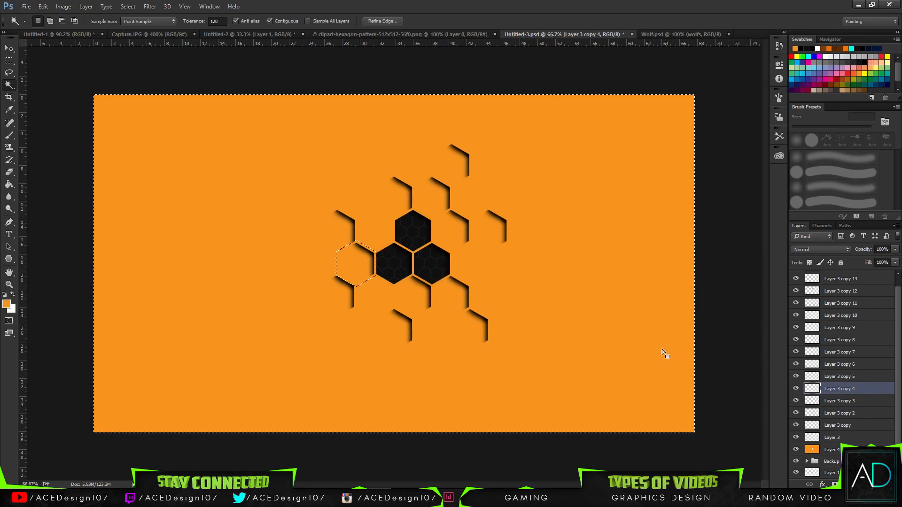
left_click(641, 343)
key("ctrl+shift+i")
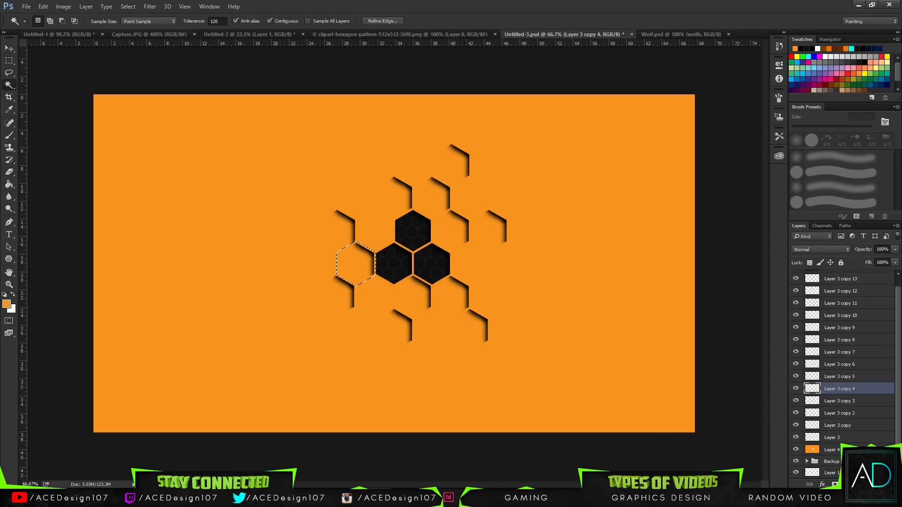
left_click(837, 449)
key("Delete")
key("ctrl+d")
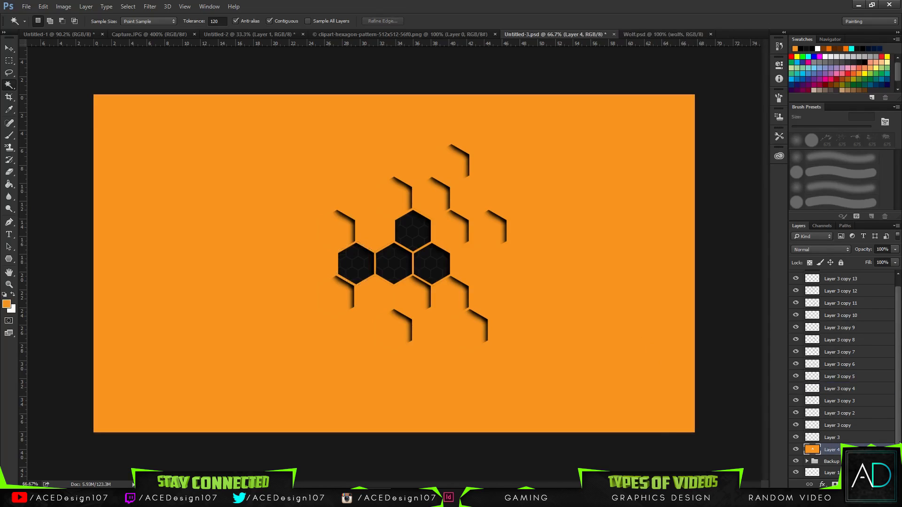
Select the hexagon shape of Layer 3 copy 5, delete it from Layer 4's orange fill and deselect.
left_click(862, 377)
left_click(587, 293)
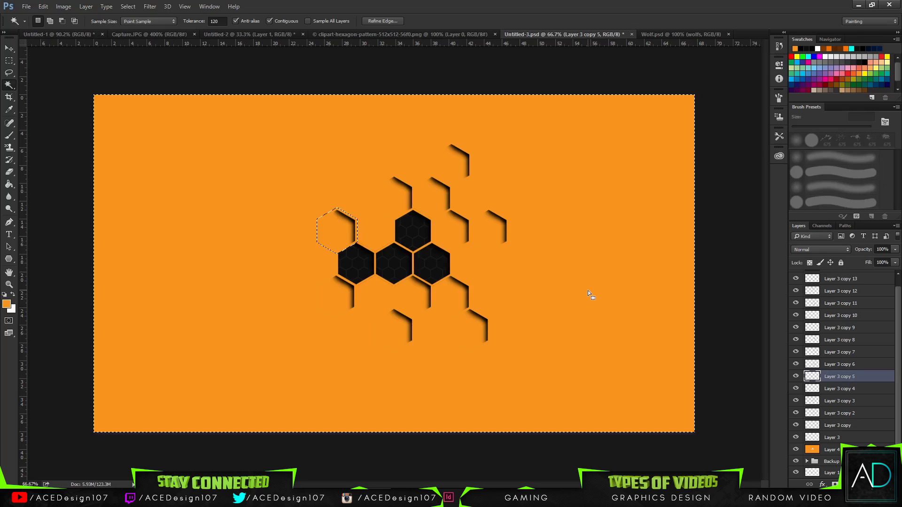
key("ctrl+shift+i")
left_click(830, 449)
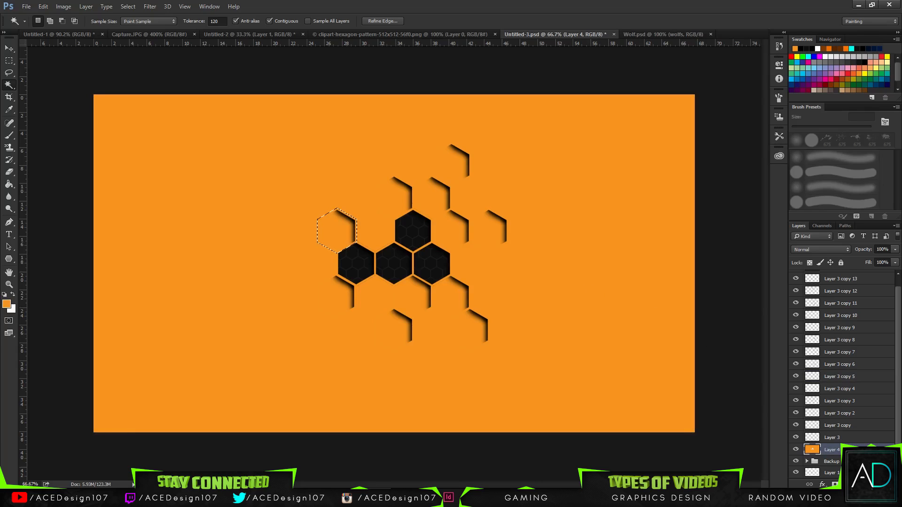
key("Delete")
key("ctrl+d")
Select the hexagon shape of Layer 3 copy 7, delete it from Layer 4's orange fill and deselect.
scroll(848, 394, "up", 1)
left_click(867, 363)
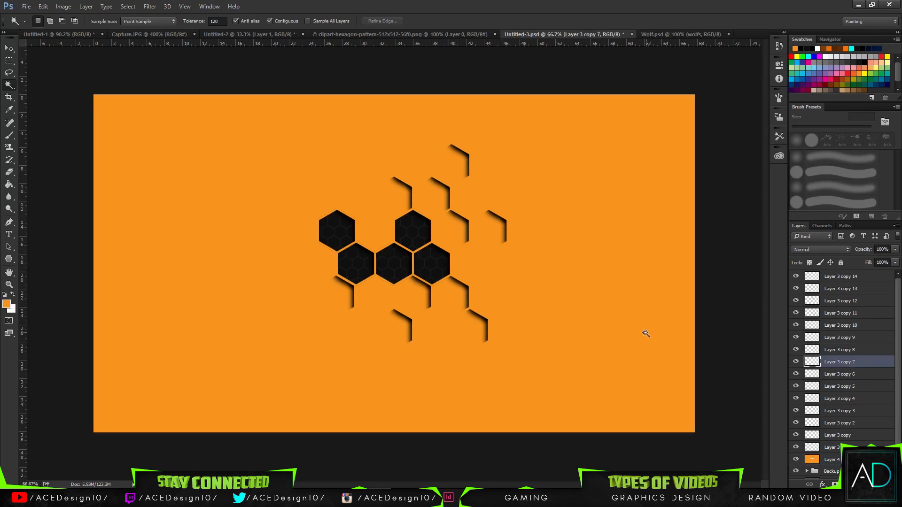
left_click(641, 332)
left_click(867, 460)
key("Delete")
key("ctrl+d")
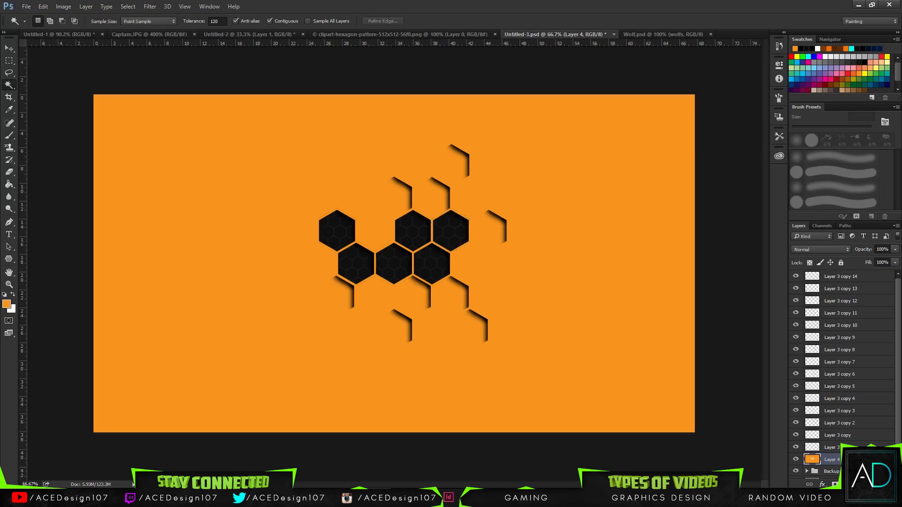
Select the hexagon shape of Layer 3 copy 8, delete it from Layer 4's orange fill and deselect.
left_click(860, 350)
left_click(577, 318)
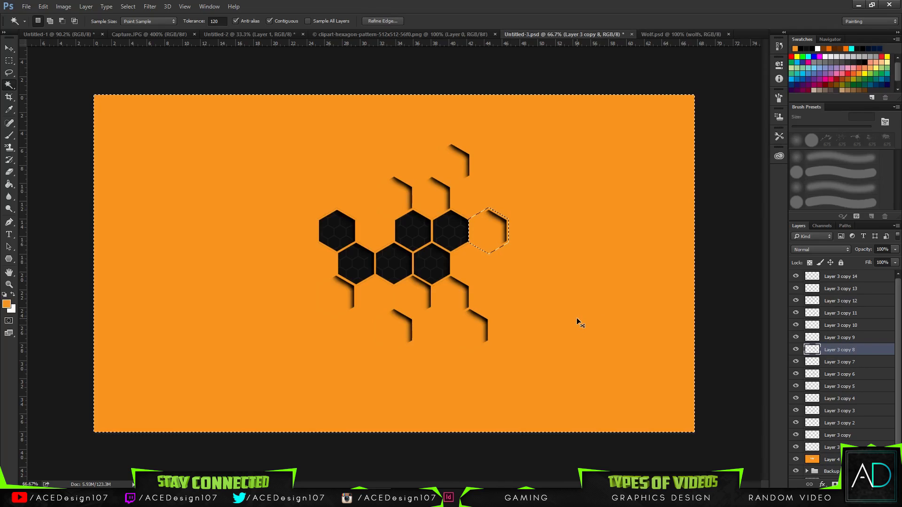
left_click(839, 460)
key("Delete")
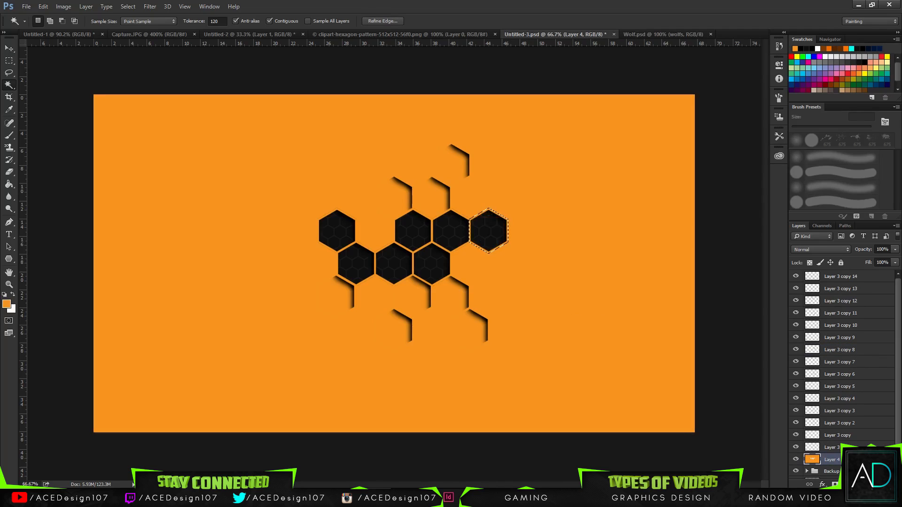
key("ctrl+d")
Select the hexagon shape of Layer 3 copy 9, delete it from Layer 4's orange fill and deselect.
left_click(866, 341)
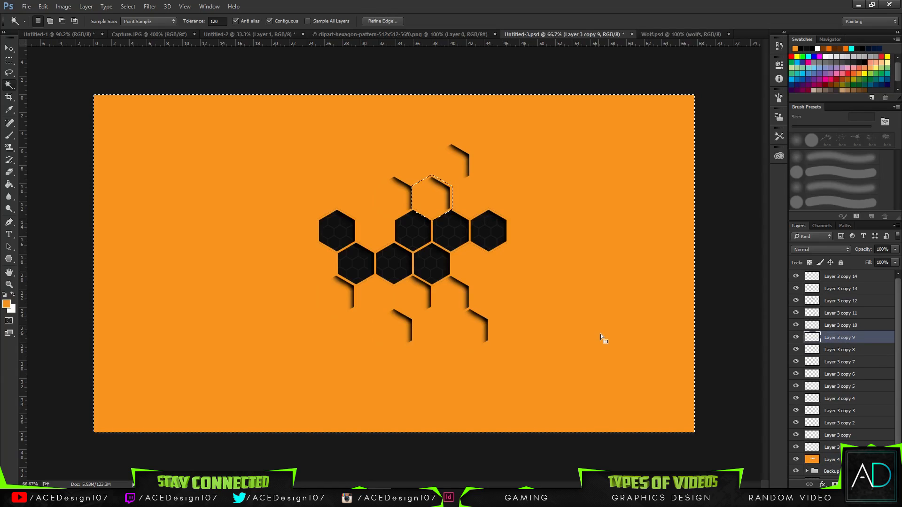
left_click(601, 334)
left_click(834, 459)
key("Delete")
key("ctrl+d")
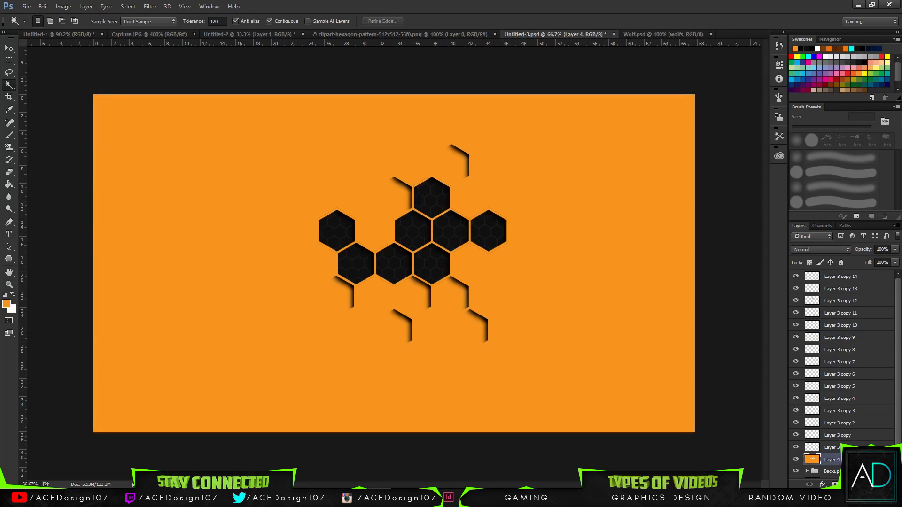
Select the hexagon shape of Layer 3 copy 10, delete it from Layer 4's orange fill and deselect.
left_click(865, 329)
left_click(645, 332)
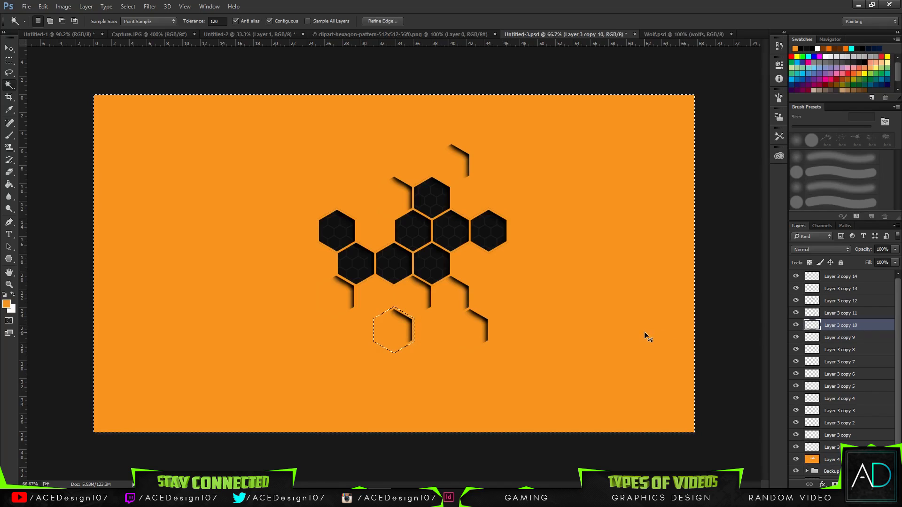
left_click(834, 458)
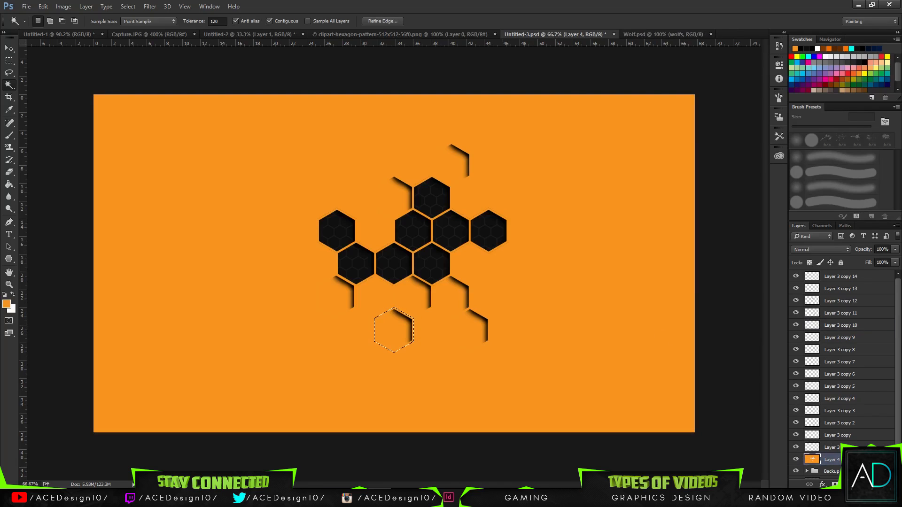
key("Delete")
key("ctrl+d")
left_click(854, 349)
left_click(529, 326)
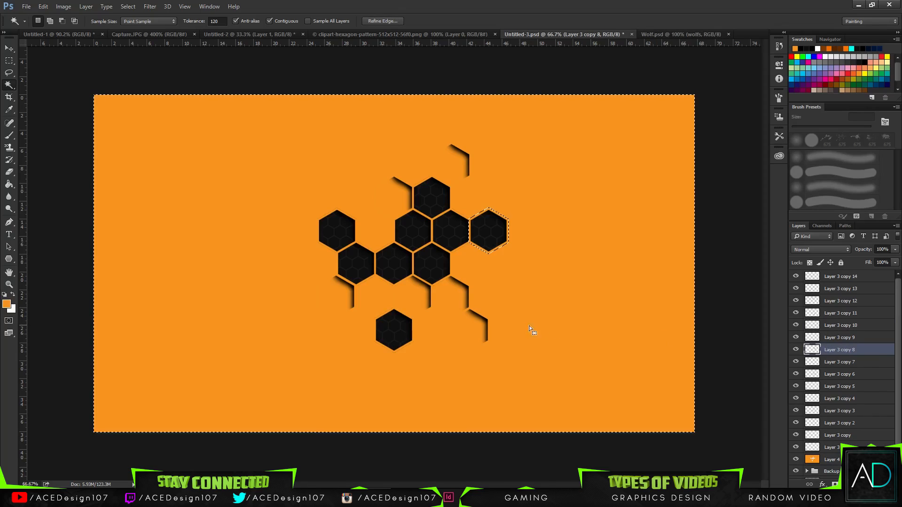
key("Delete")
key("ctrl+d")
left_click(869, 325)
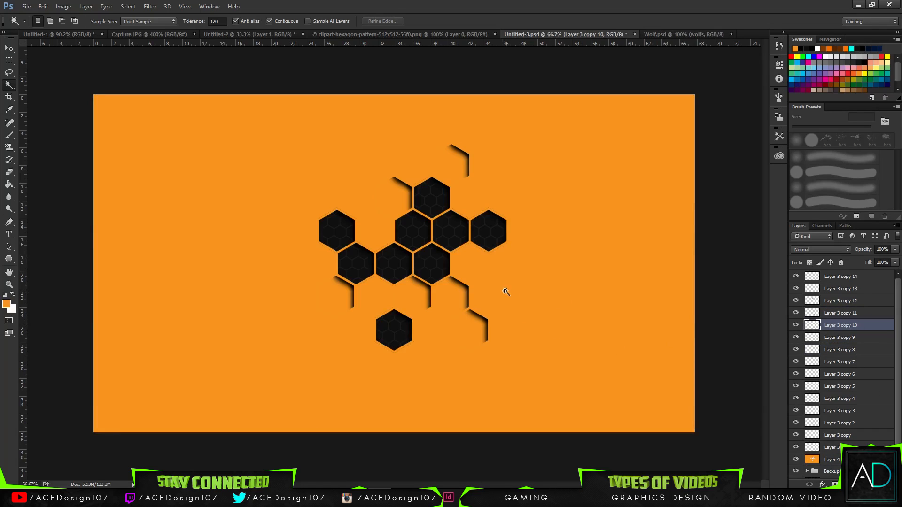
left_click(506, 292)
key("Delete")
key("ctrl+d")
Select the hexagon shape of Layer 3 copy 11, delete it from Layer 4's orange fill and deselect.
left_click(860, 313)
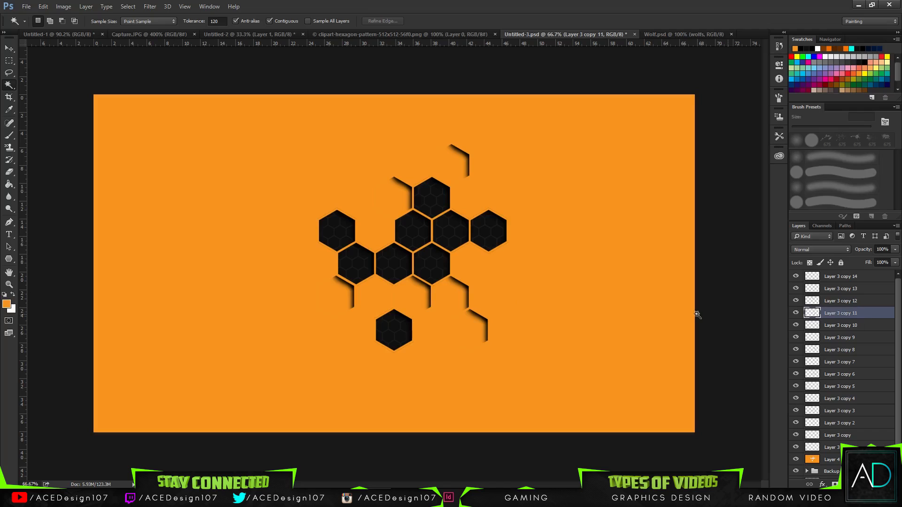
left_click(511, 327)
key("Delete")
left_click(832, 459)
key("Delete")
key("ctrl+d")
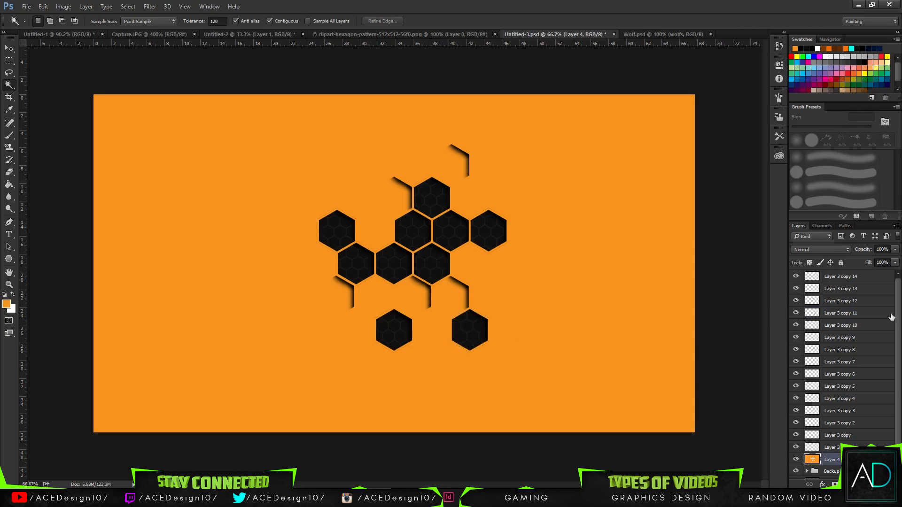
Select the hexagon shape of Layer 3 copy 12, delete it from Layer 4's orange fill and deselect.
left_click(866, 304)
left_click(548, 327)
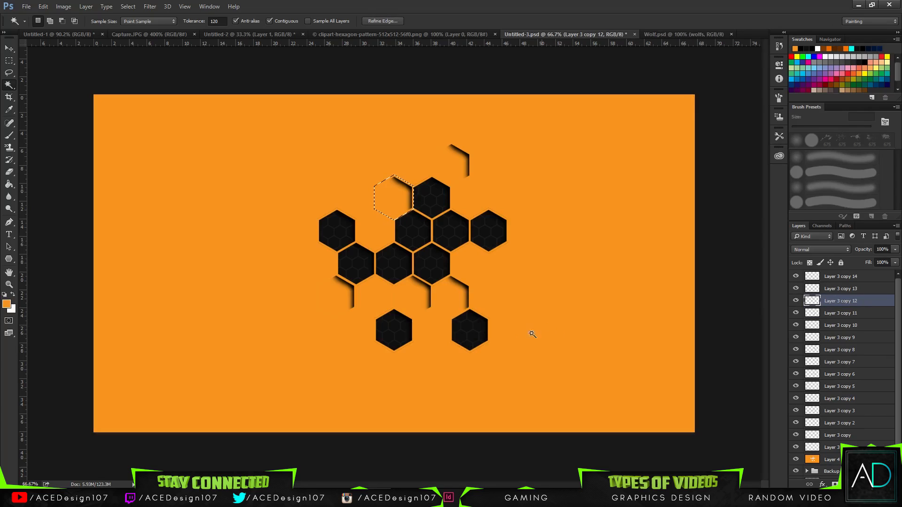
left_click(832, 459)
key("Delete")
key("ctrl+d")
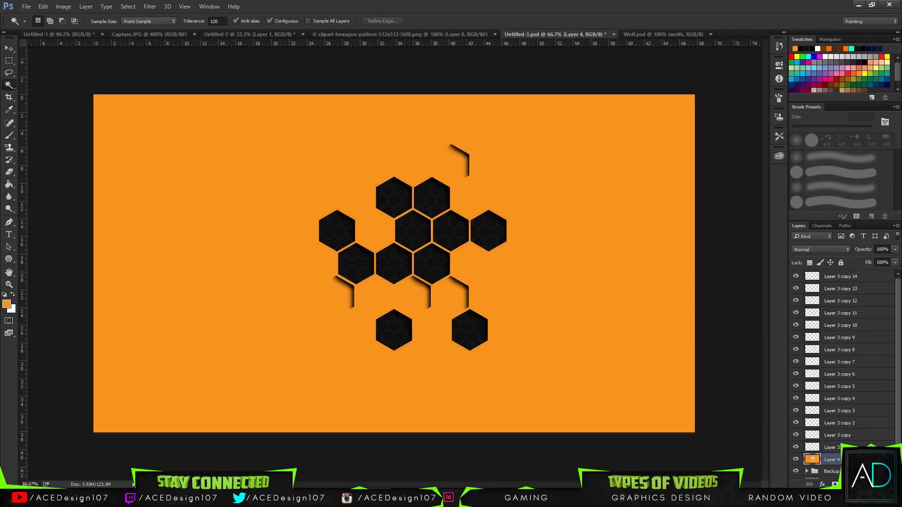
Select the hexagon shape of Layer 3 copy 13, delete it from Layer 4's orange fill and deselect.
left_click(859, 303)
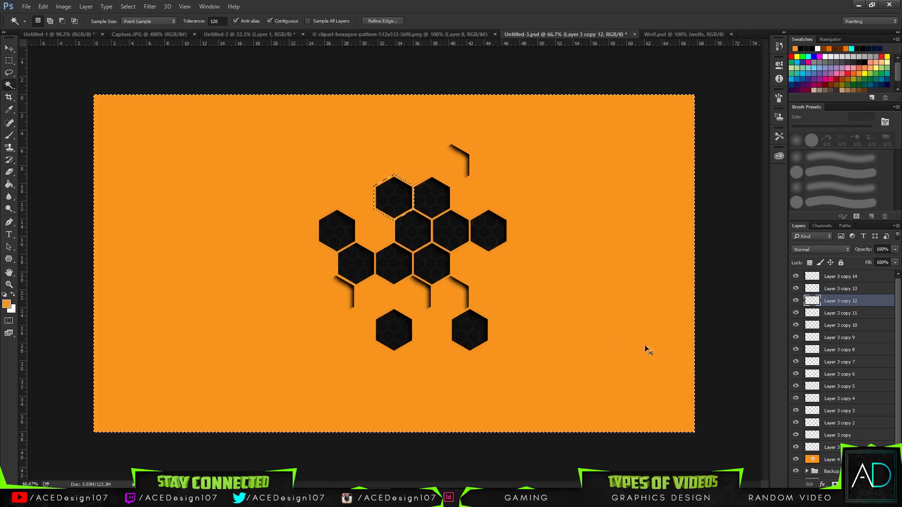
left_click(868, 293)
left_click(537, 306)
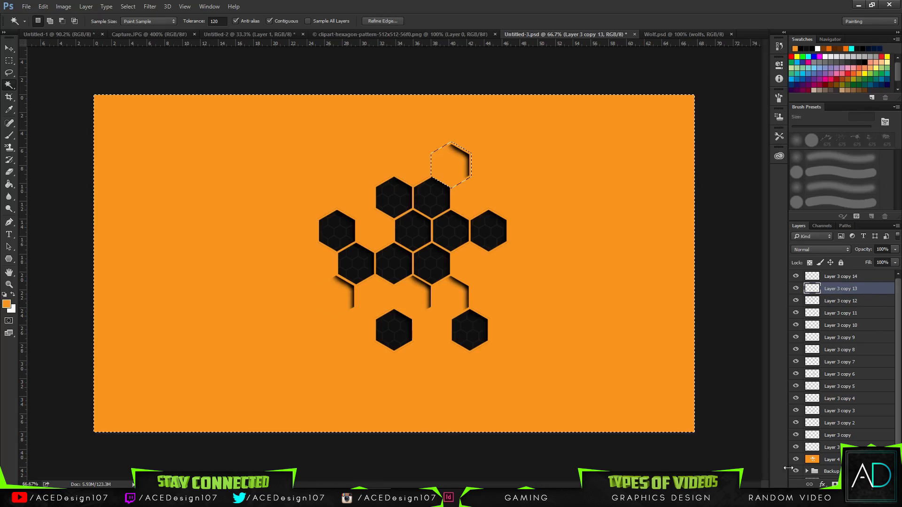
key("ctrl+shift+i")
left_click(833, 460)
key("Delete")
key("ctrl+d")
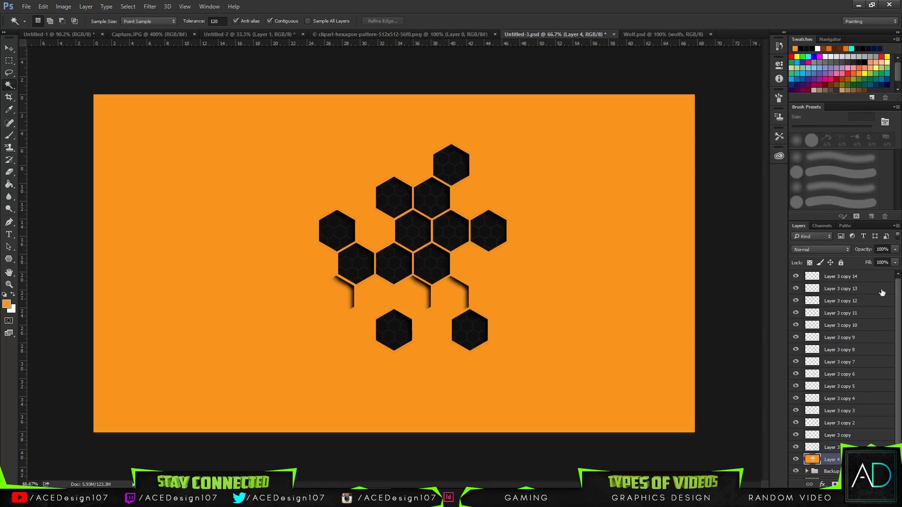
Select the hexagon shape of Layer 3 copy 14, delete it from Layer 4's orange fill and deselect.
left_click(857, 277)
left_click(602, 310)
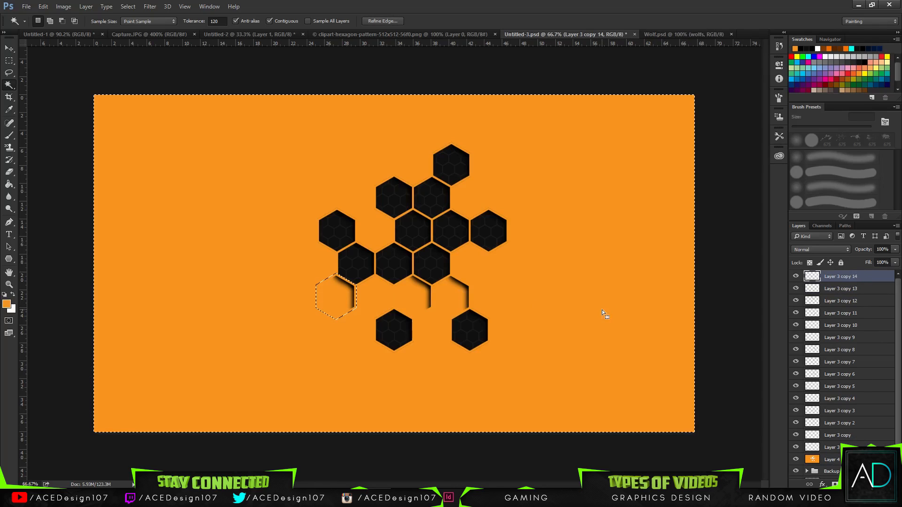
key("ctrl+shift+i")
left_click(829, 460)
key("Delete")
key("ctrl+d")
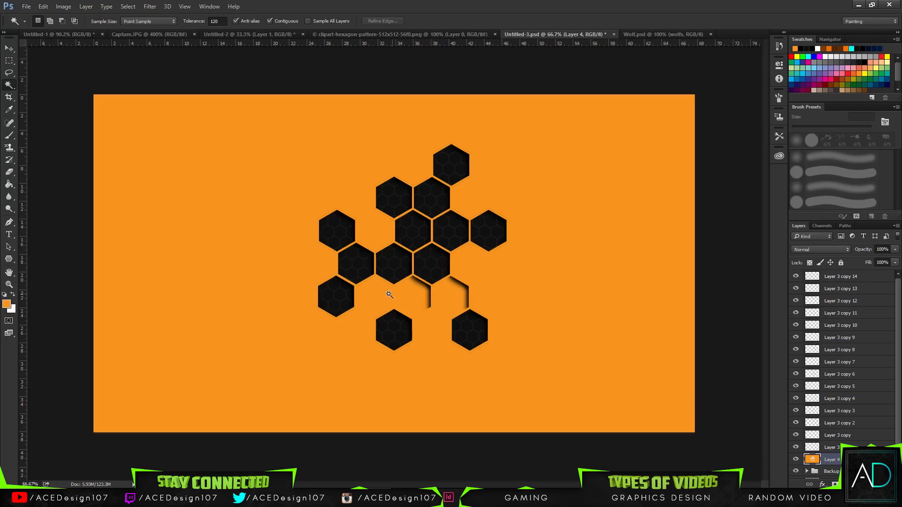
Identify Layer 3 copy 3 by toggling layer visibility, select its hexagon shape, delete it from Layer 4's orange fill and deselect.
left_click(796, 400)
left_click(797, 400)
left_click(794, 414)
left_click(794, 414)
left_click(795, 414)
left_click(795, 414)
left_click(795, 412)
left_click(838, 410)
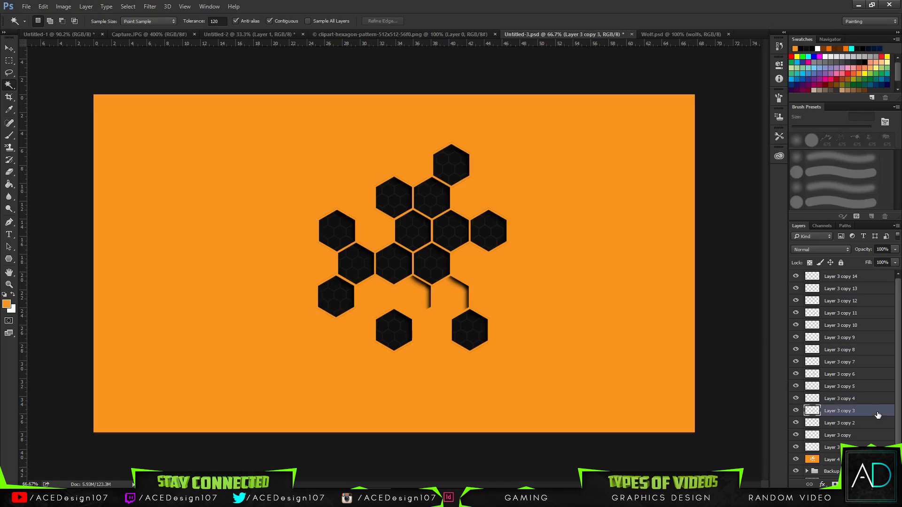
left_click(551, 353)
key("ctrl+shift+i")
left_click(832, 460)
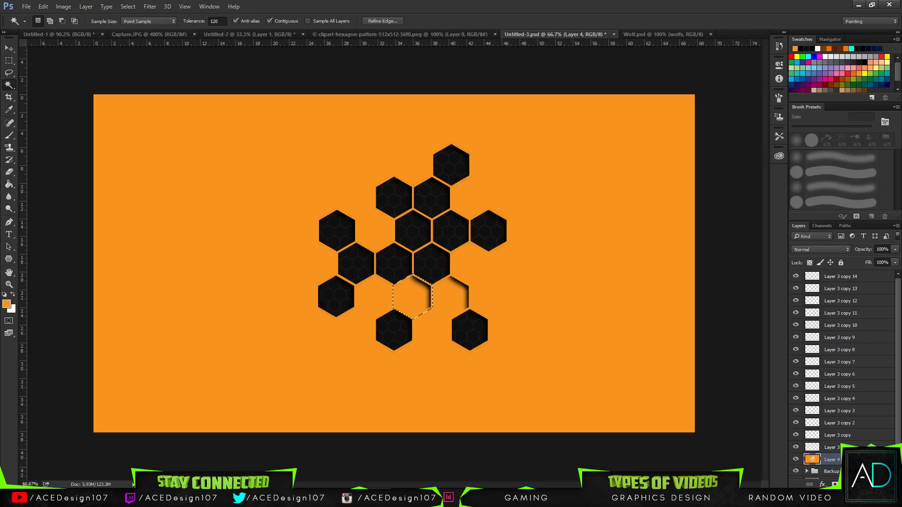
key("Delete")
key("ctrl+d")
Toggle the visibility of the Layer 3 copies one by one to identify the layer of the remaining uncut hexagon.
left_click(796, 387)
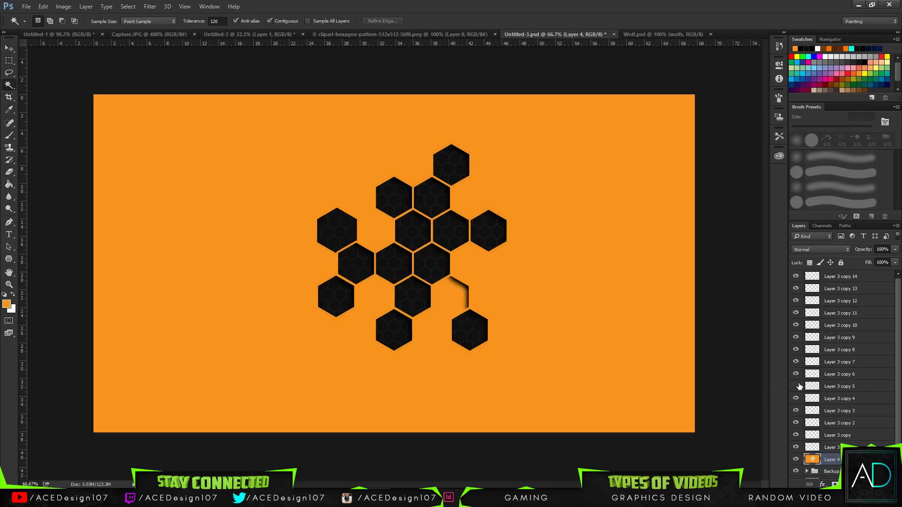
left_click(797, 387)
left_click(797, 350)
left_click(797, 350)
left_click(797, 363)
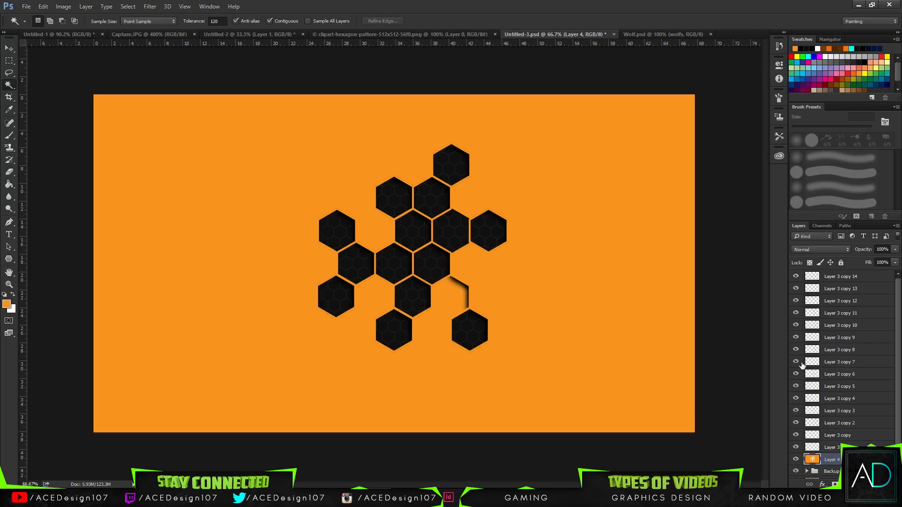
left_click(797, 362)
left_click(797, 399)
left_click(797, 399)
left_click(797, 412)
left_click(796, 411)
left_click(796, 423)
left_click(796, 435)
left_click(796, 447)
left_click(796, 423)
left_click(796, 447)
left_click(796, 399)
left_click(796, 399)
left_click(795, 388)
left_click(796, 386)
left_click(796, 375)
left_click(796, 374)
left_click(796, 374)
left_click(796, 374)
Select the hexagon shape of Layer 3 copy 6, delete it from Layer 4's orange fill and deselect.
left_click(860, 377, "ctrl")
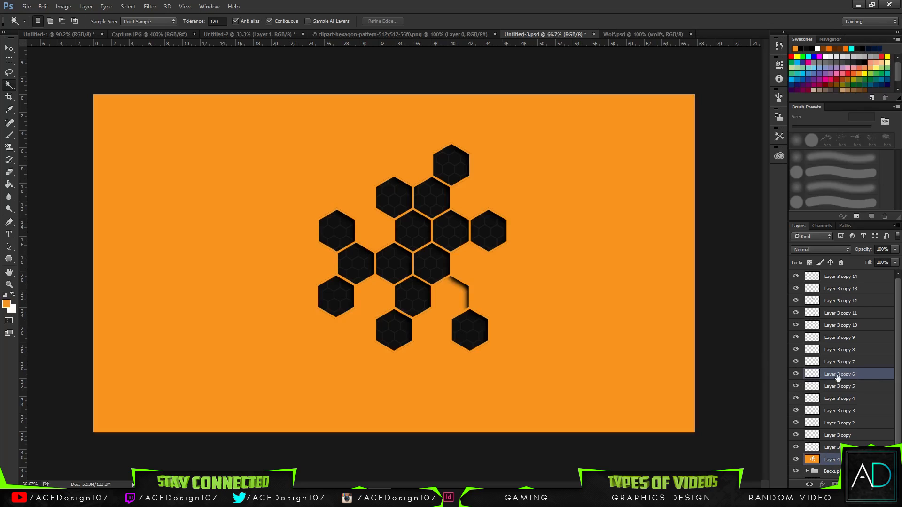
left_click(838, 377)
left_click(585, 310)
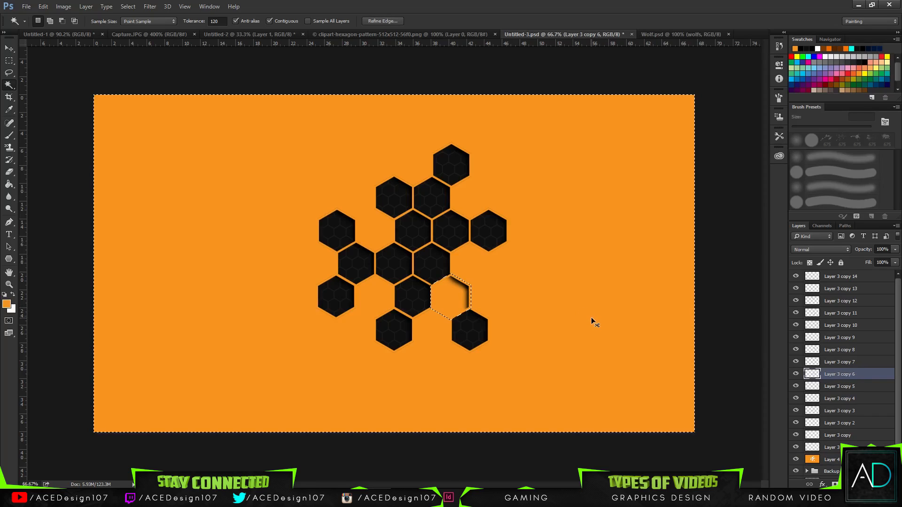
left_click(831, 459)
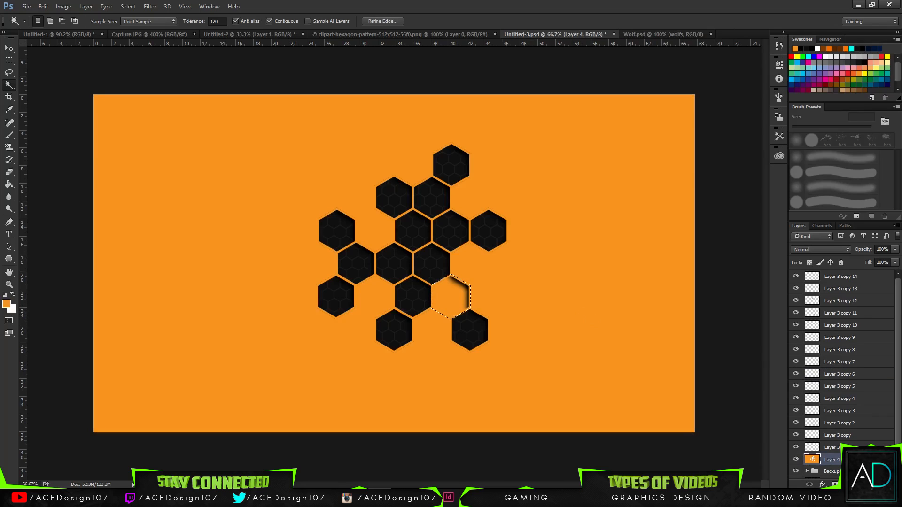
key("Delete")
key("ctrl+d")
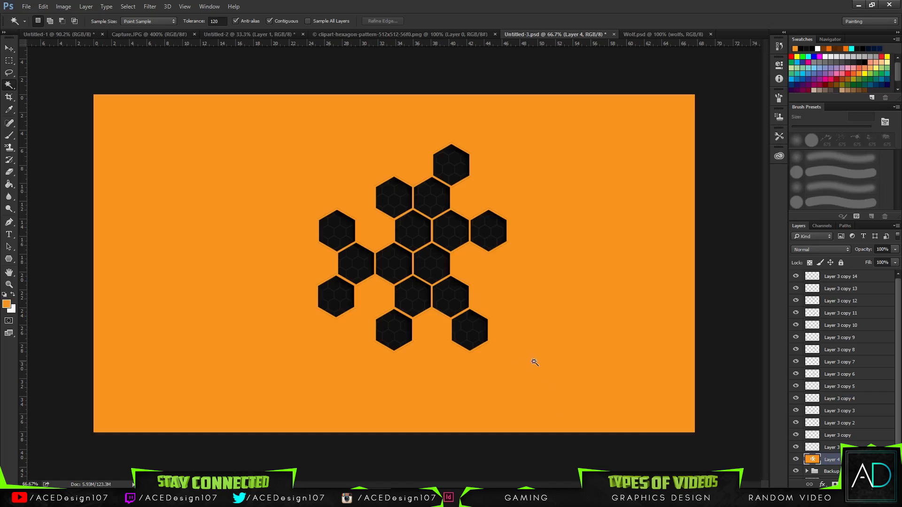
Inspect the hexagon cut-outs and their edges at several zoom levels, up to 200%.
key("ctrl+plus")
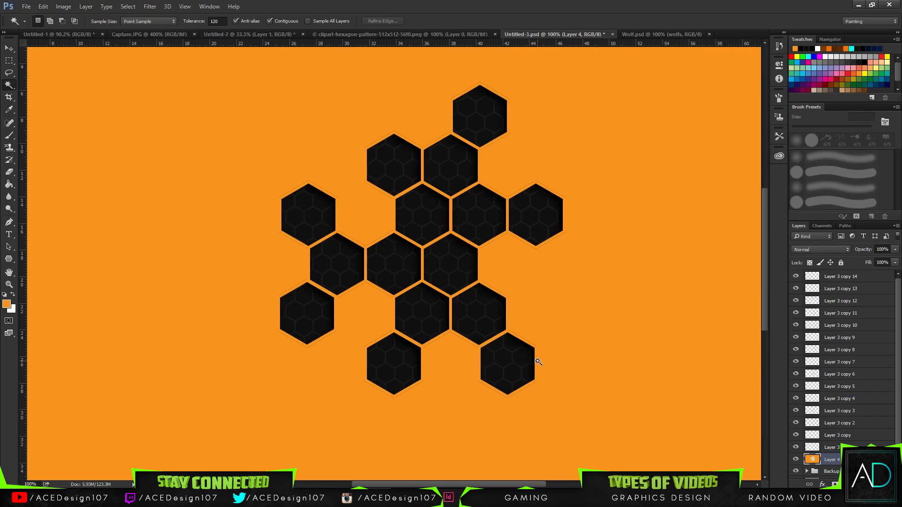
key("ctrl+minus")
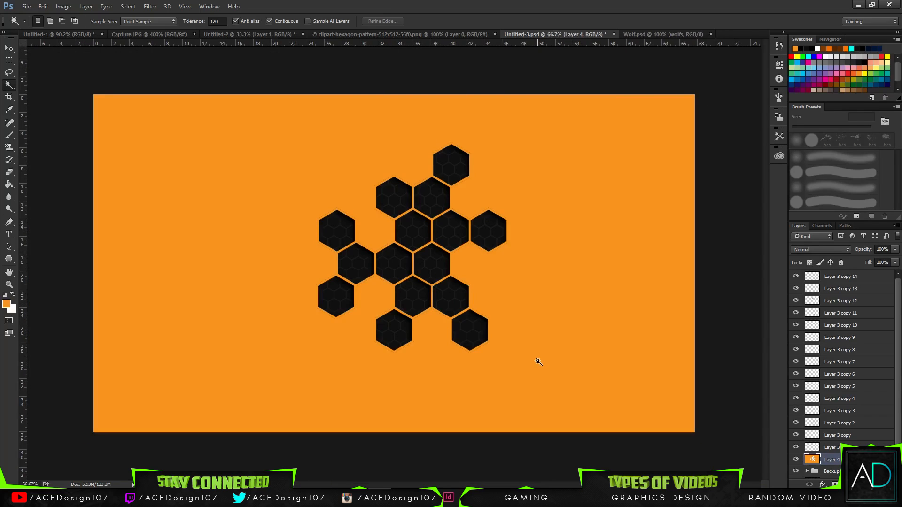
key("ctrl+plus")
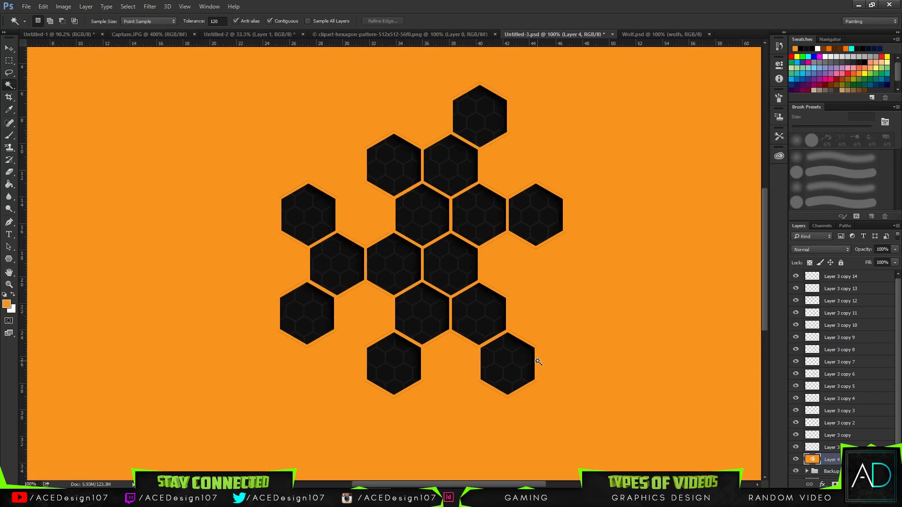
key("ctrl+minus")
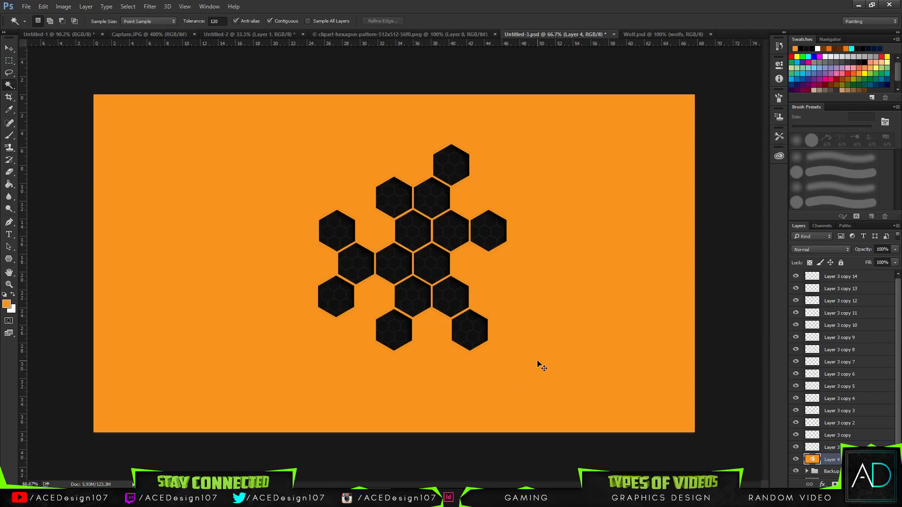
key("ctrl+0")
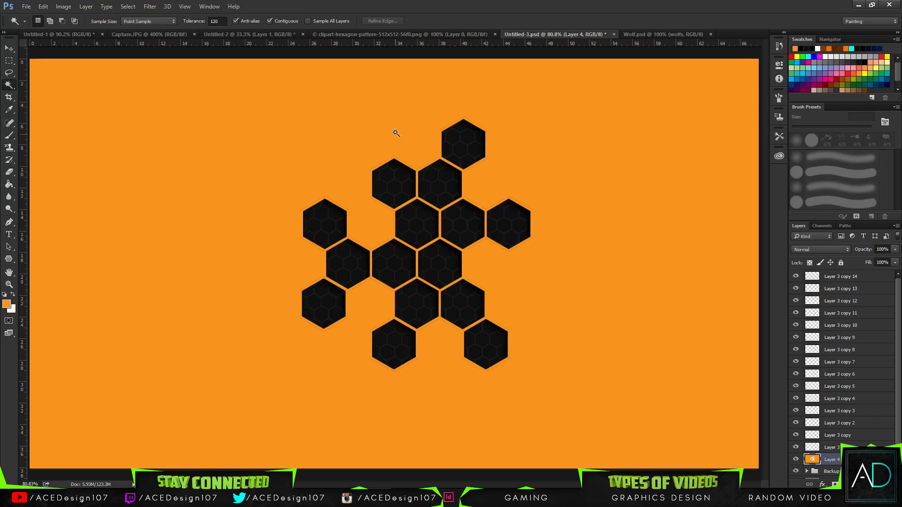
key("ctrl+1")
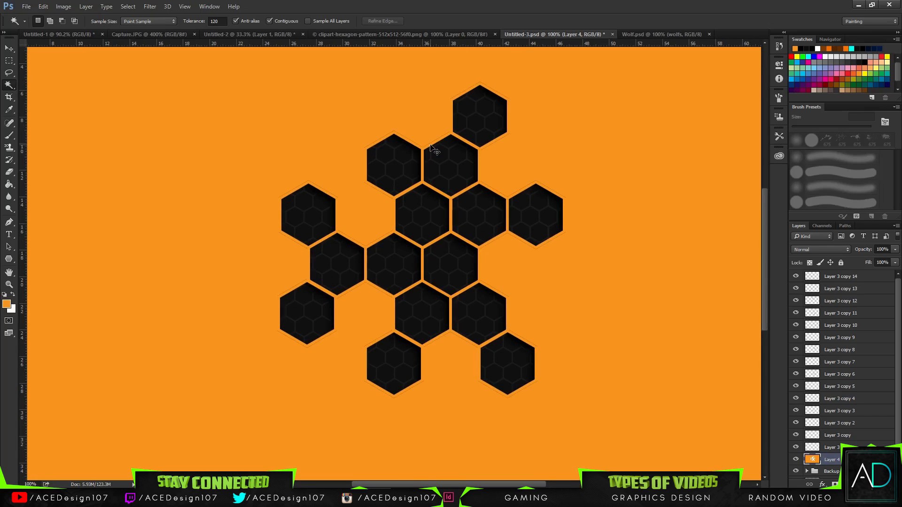
key("ctrl+equal")
scroll(362, 202, "up", 3)
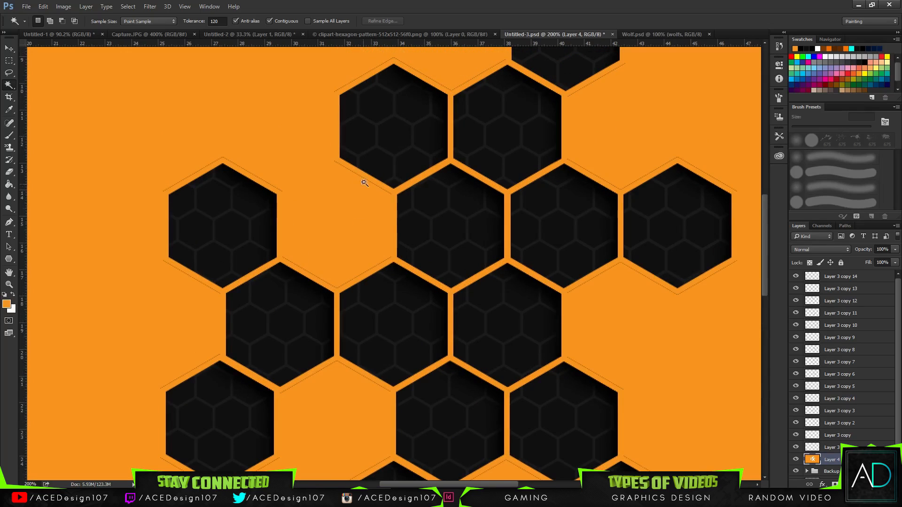
scroll(294, 136, "up", 3)
Try to select the area just above the upper-left hexagon from a closed Pen tool path around its thin outer line.
left_click(9, 49)
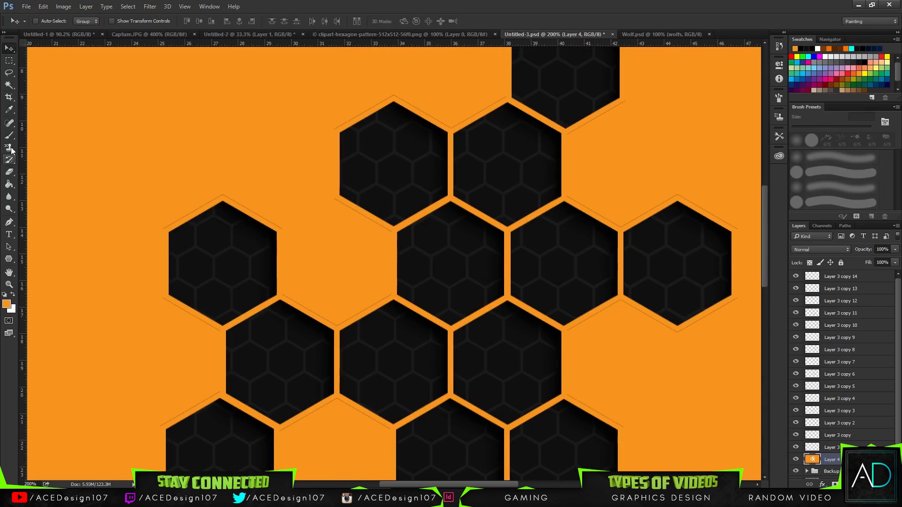
left_click(9, 222)
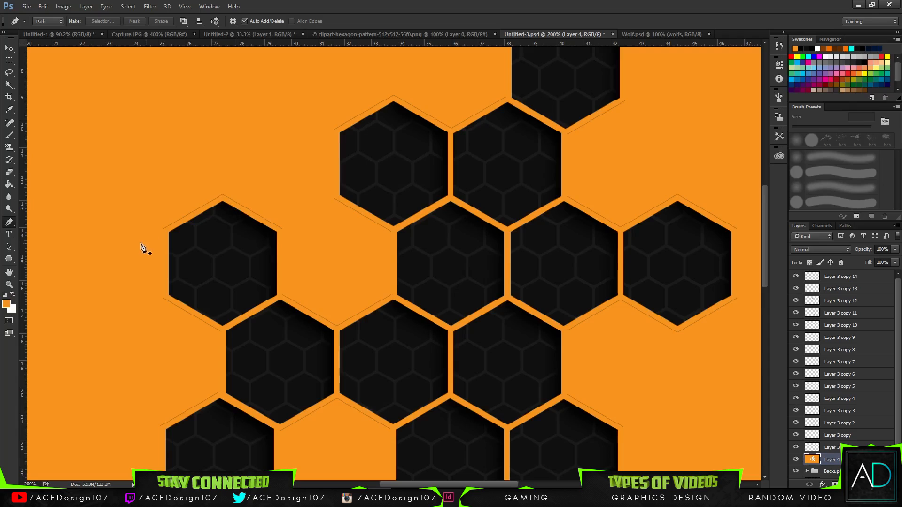
left_click(164, 233)
left_click(222, 197)
left_click(284, 236)
left_click(301, 207)
left_click(186, 156)
left_click(144, 231)
left_click(164, 233)
right_click(169, 222)
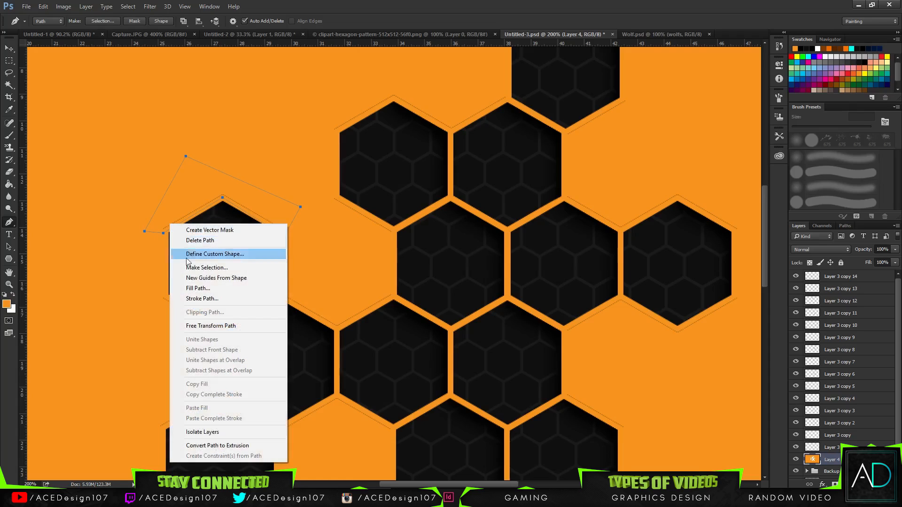
left_click(226, 267)
key("Return")
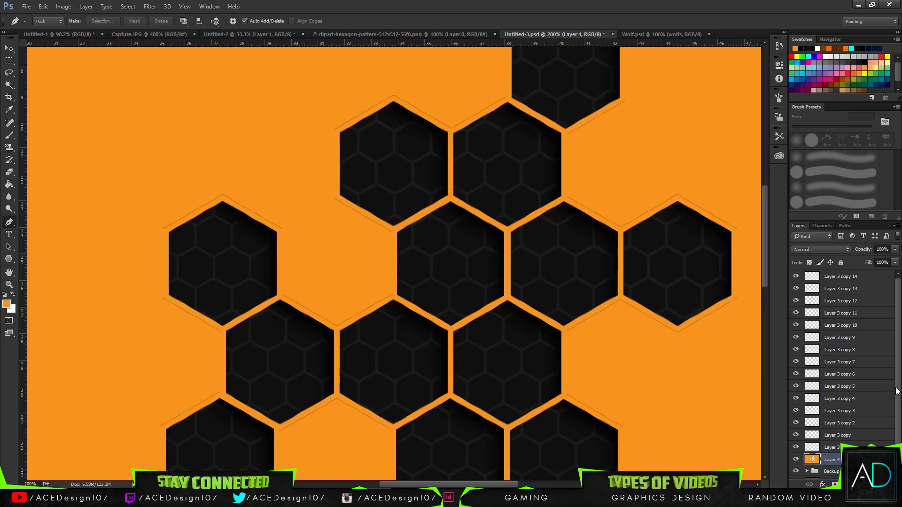
Merge Layer 3 and all its copies, merge the result into Layer 4, and check Layer 4 by toggling its visibility.
left_click(874, 446)
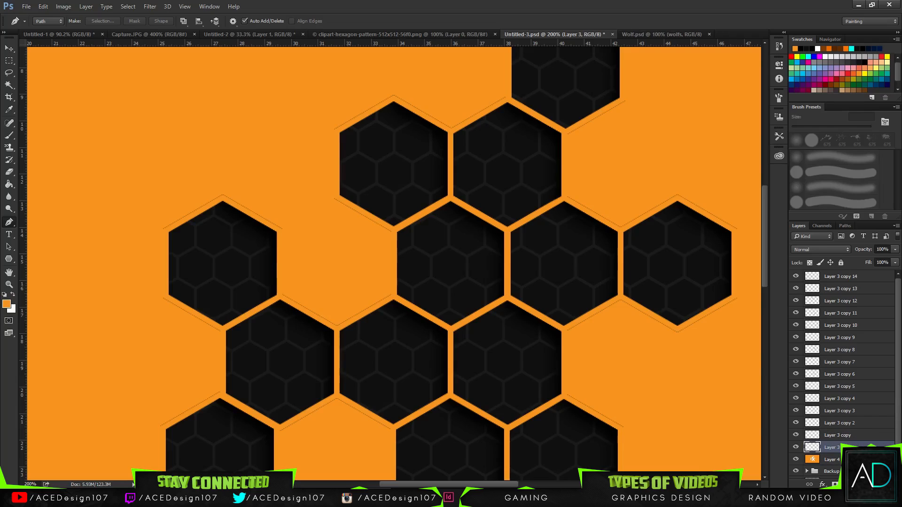
left_click(864, 280, "shift")
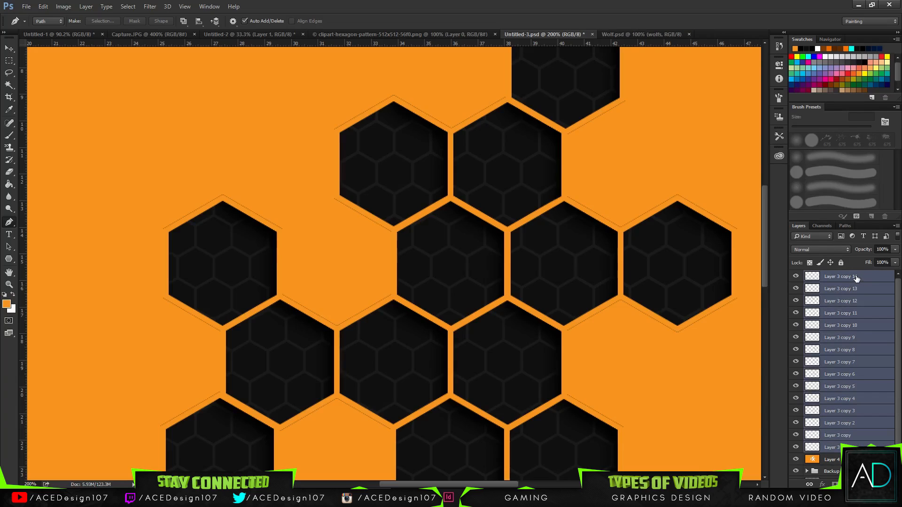
key("ctrl+e")
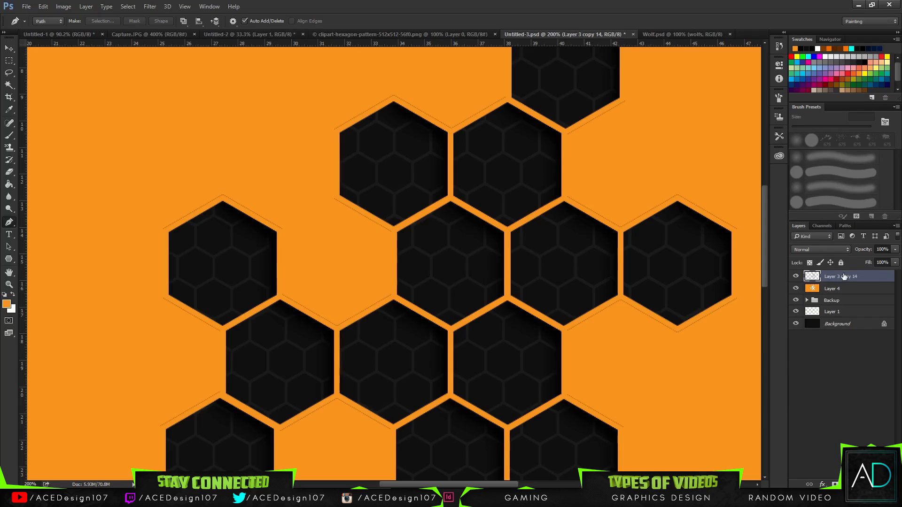
key("ctrl+e")
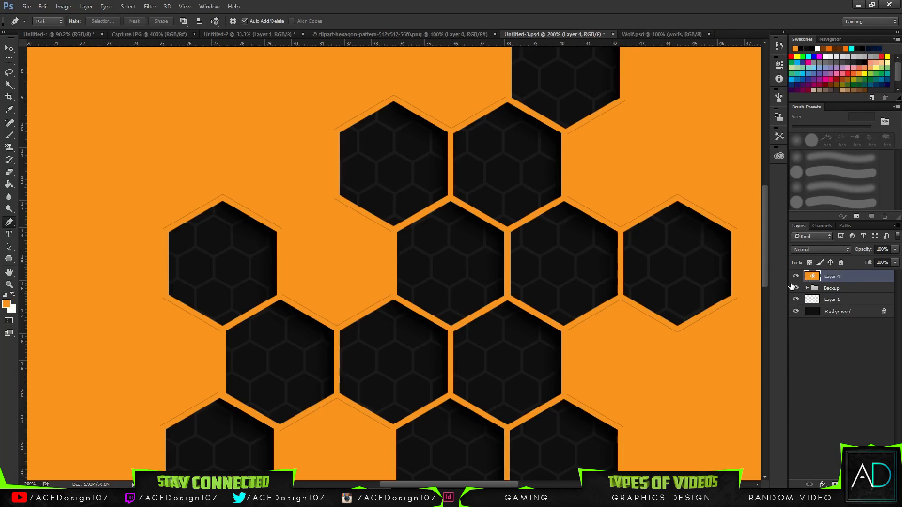
left_click(797, 278)
left_click(797, 278)
left_click(796, 277)
left_click(797, 278)
Start a Pen tool path along the cluster's outer edge, from the upper-left hexagon to the upper corners of the two upper-middle hexagons.
left_click(164, 234)
left_click(221, 197)
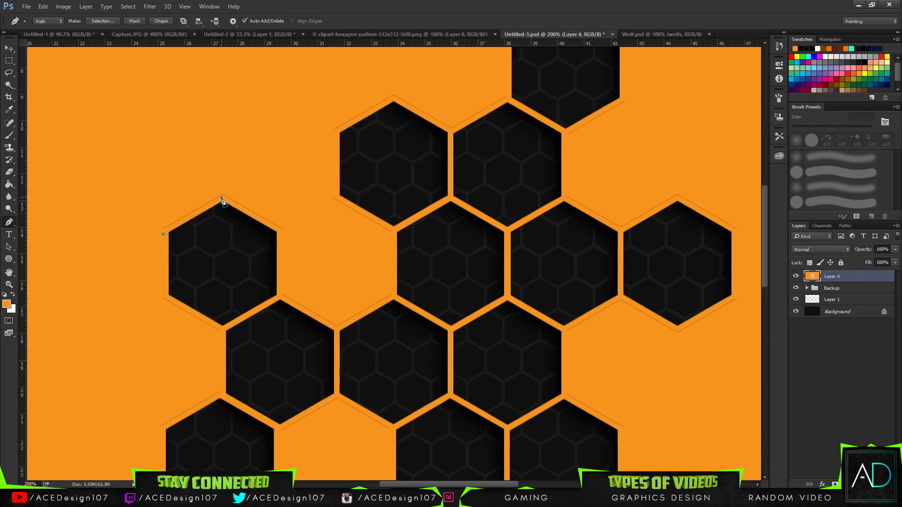
left_click(279, 296)
left_click(337, 330)
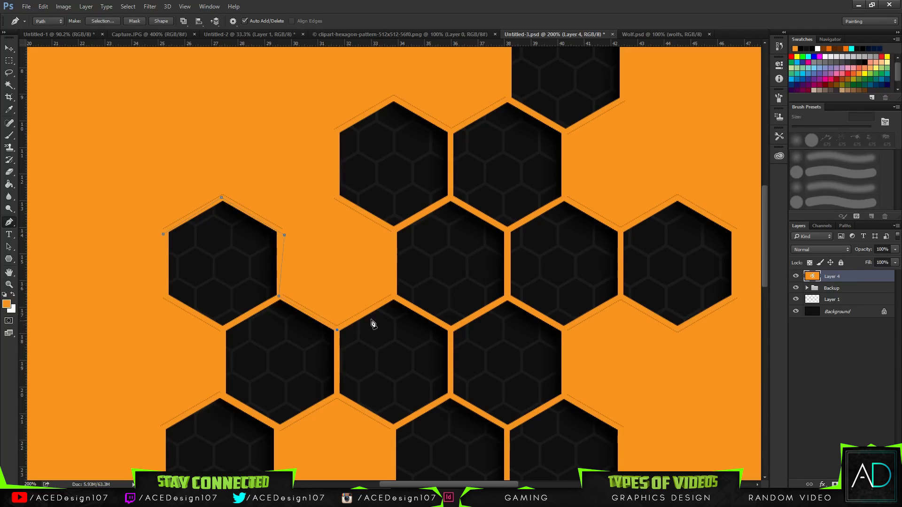
left_click(394, 296)
left_click(393, 229)
left_click(325, 182)
left_click(333, 135)
left_click(394, 98)
left_click(508, 101)
Continue the path around the outer corners of the topmost hexagon and back to the hexagon below it.
scroll(519, 87, "up", 3)
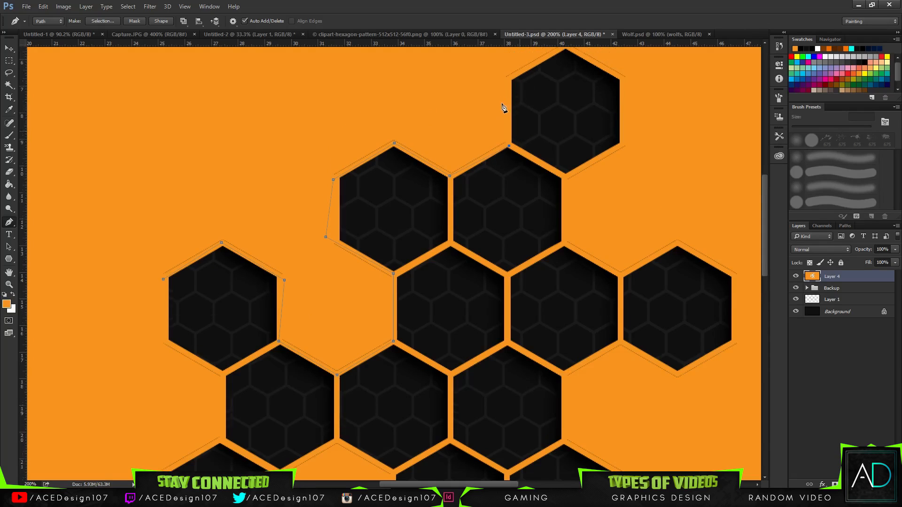
left_click(510, 124)
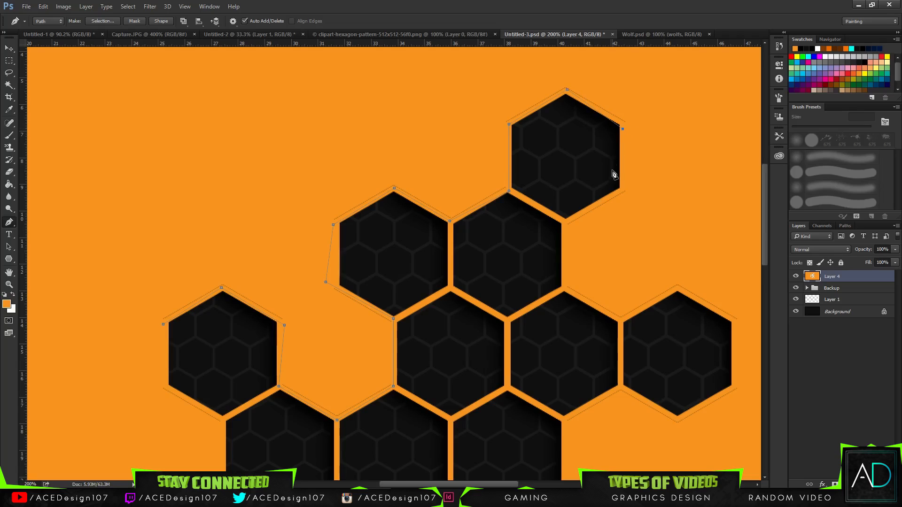
left_click(623, 124)
left_click(620, 191)
left_click(565, 224)
Continue the path around the outer corners of the far-right hexagon and back in to the underside of the hexagon beside it.
left_click(565, 287)
left_click(620, 323)
left_click(678, 288)
left_click(734, 388)
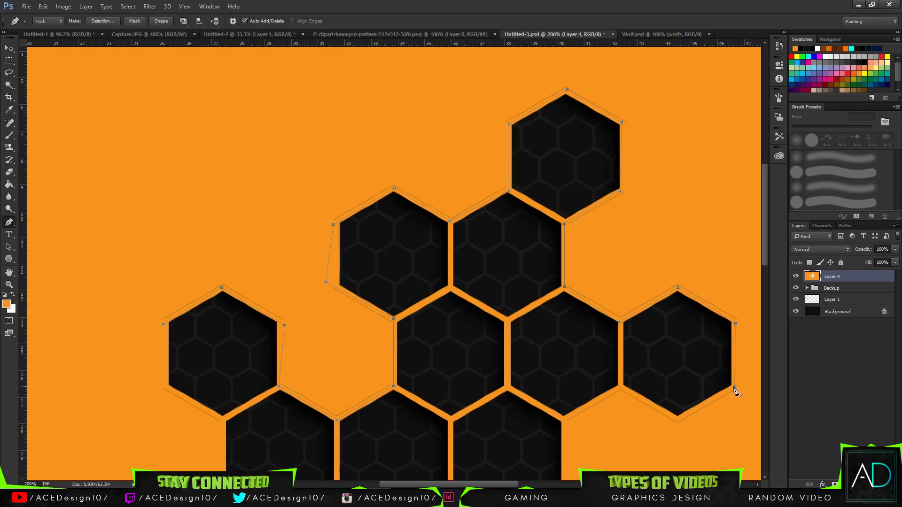
left_click(677, 419)
left_click(620, 388)
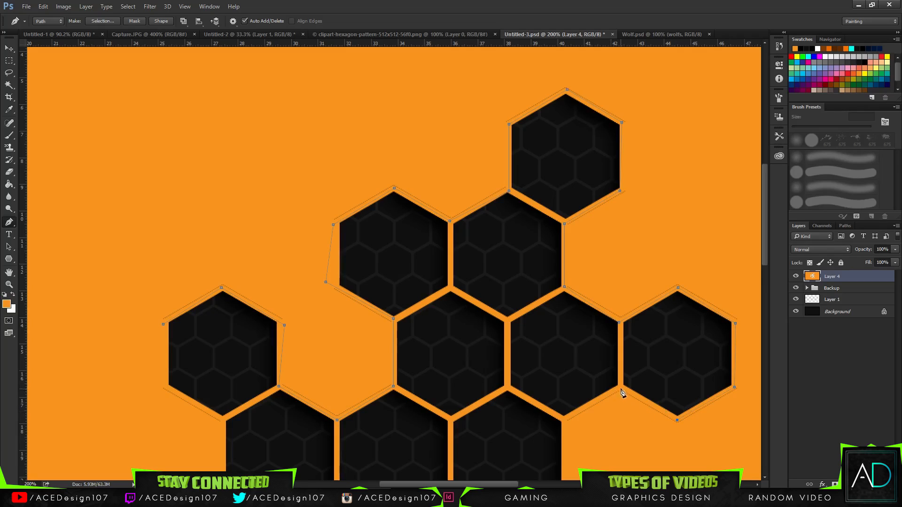
left_click(565, 419)
Continue the path down the cluster's right side to the upper-right corner of the lower-right hexagon.
scroll(564, 413, "down", 5)
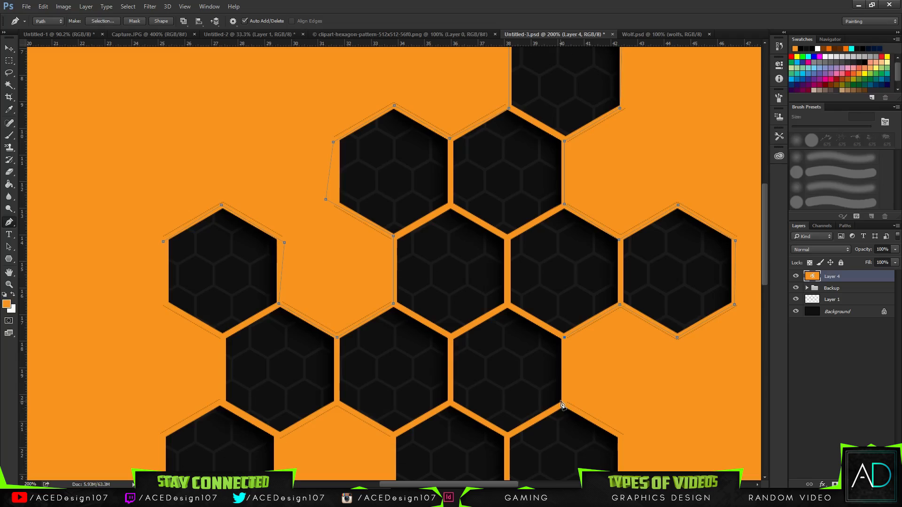
left_click(626, 442)
scroll(626, 447, "down", 1)
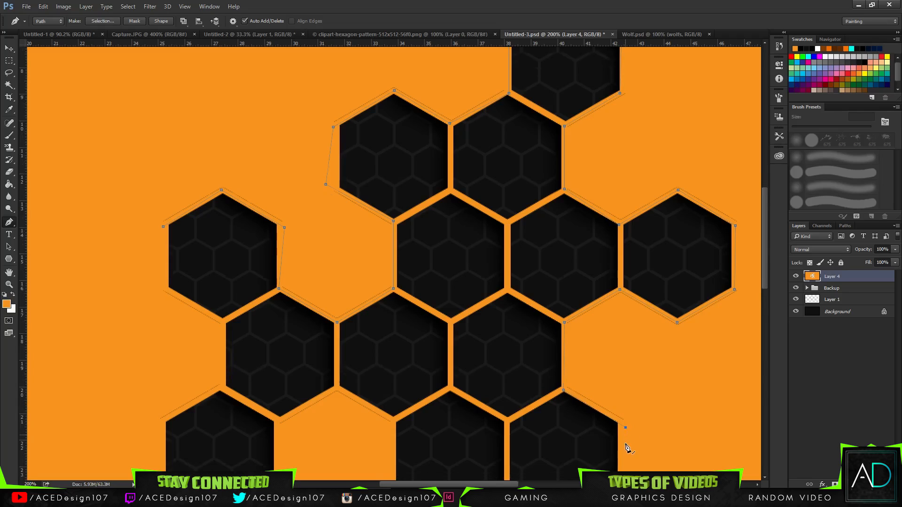
scroll(626, 447, "down", 1)
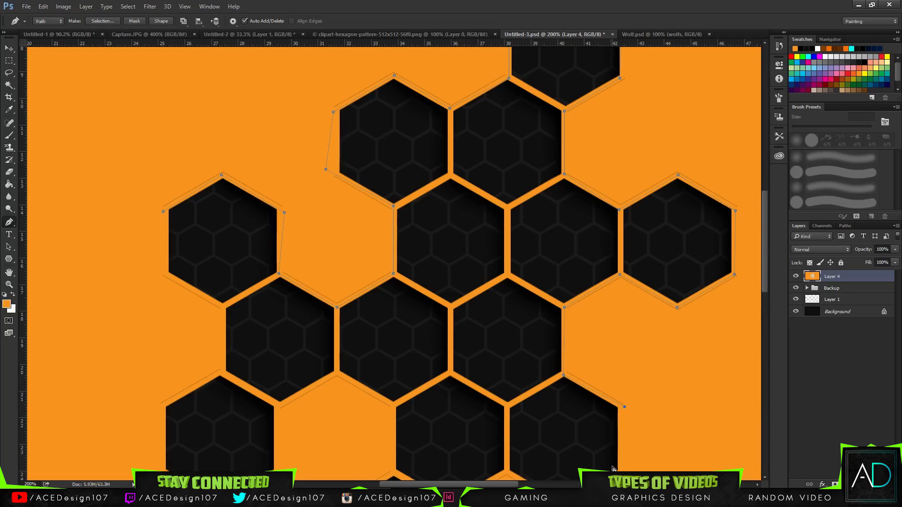
scroll(613, 468, "down", 5)
left_click(620, 391)
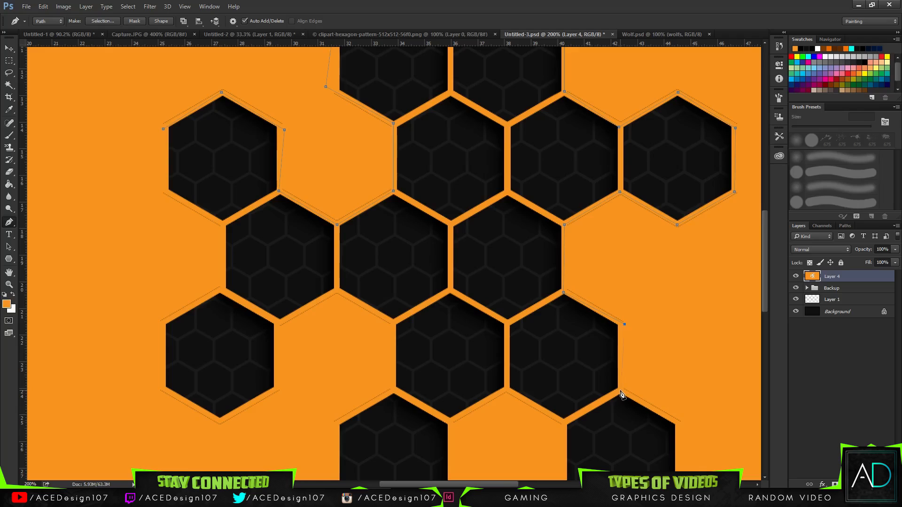
left_click(683, 425)
Continue the path around the bottom of the lower-right hexagon and up its left side.
scroll(681, 418, "down", 5)
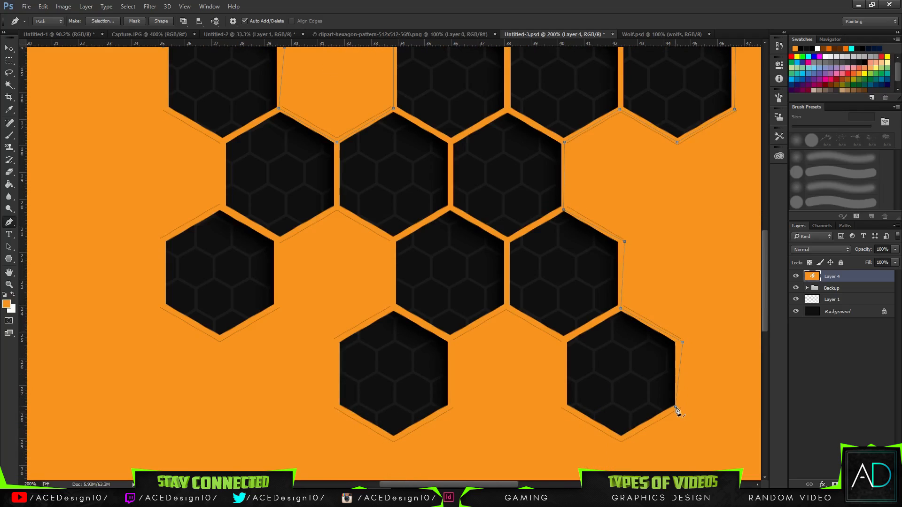
left_click(677, 407)
left_click(620, 438)
left_click(556, 402)
left_click(563, 339)
Continue the path around the outer corners of the bottom-middle hexagon up to its top corner.
left_click(450, 340)
left_click(392, 440)
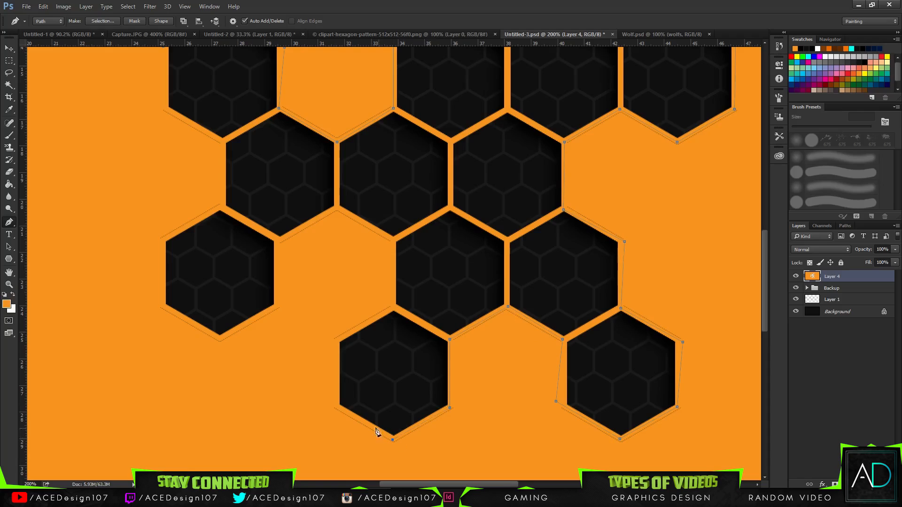
left_click(327, 400)
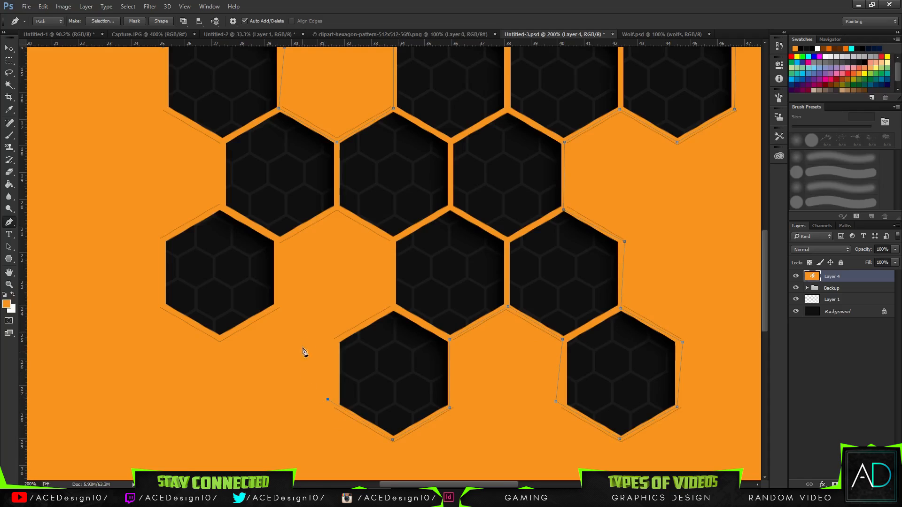
left_click(335, 343)
left_click(394, 307)
Continue the path up to the middle row and around the outer corners of the lower-left hexagon.
left_click(390, 238)
left_click(336, 209)
left_click(279, 241)
left_click(275, 309)
left_click(155, 299)
left_click(157, 299)
left_click(165, 241)
Close the path at the upper-left hexagon's starting corner and make a selection from it.
scroll(223, 144, "up", 3)
left_click(159, 155)
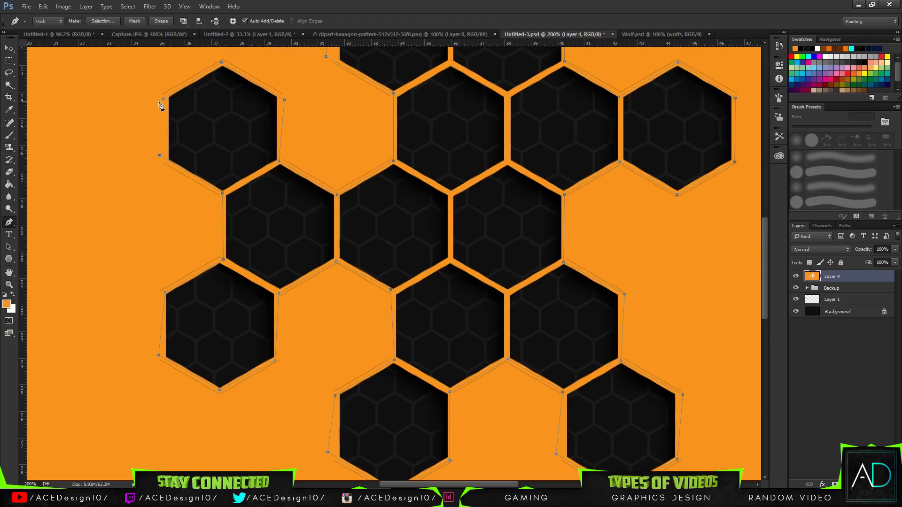
left_click(163, 99)
right_click(169, 107)
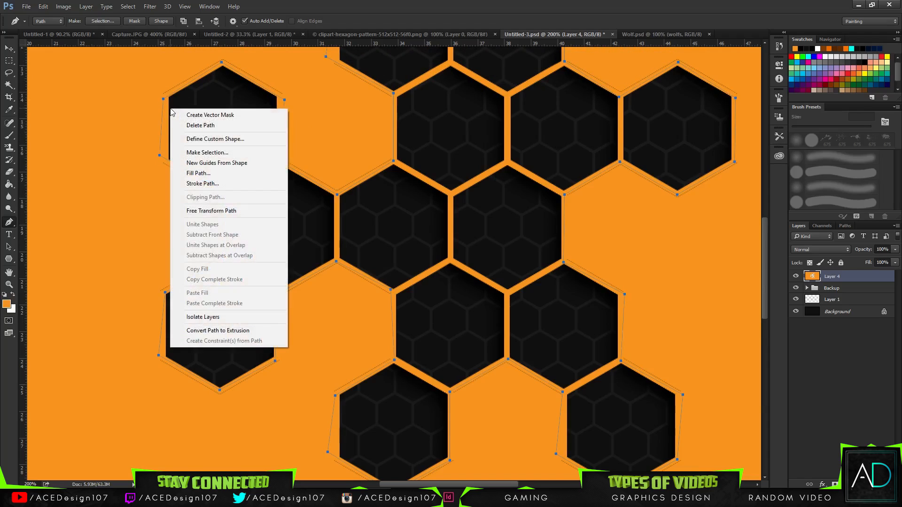
left_click(205, 152)
left_click(500, 148)
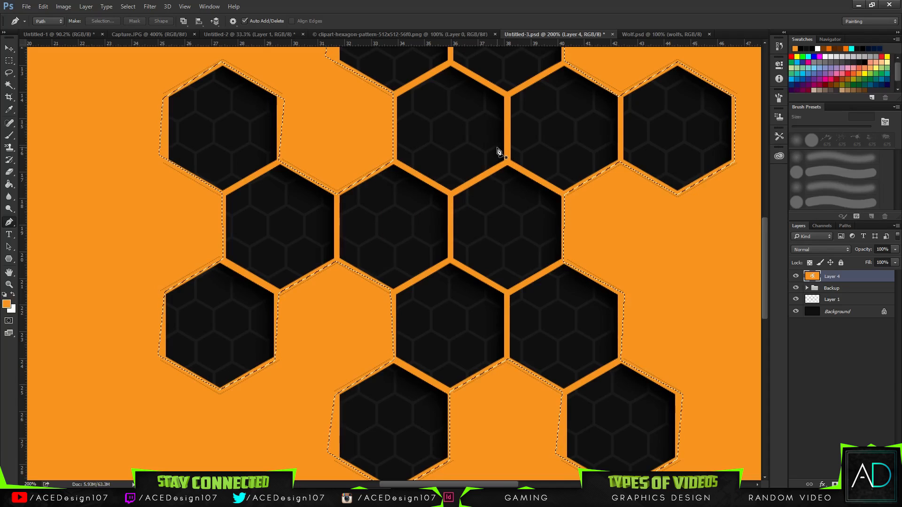
Fill the inverted selection around the cluster with the orange foreground colour using the Paint Bucket and deselect.
key("ctrl+0")
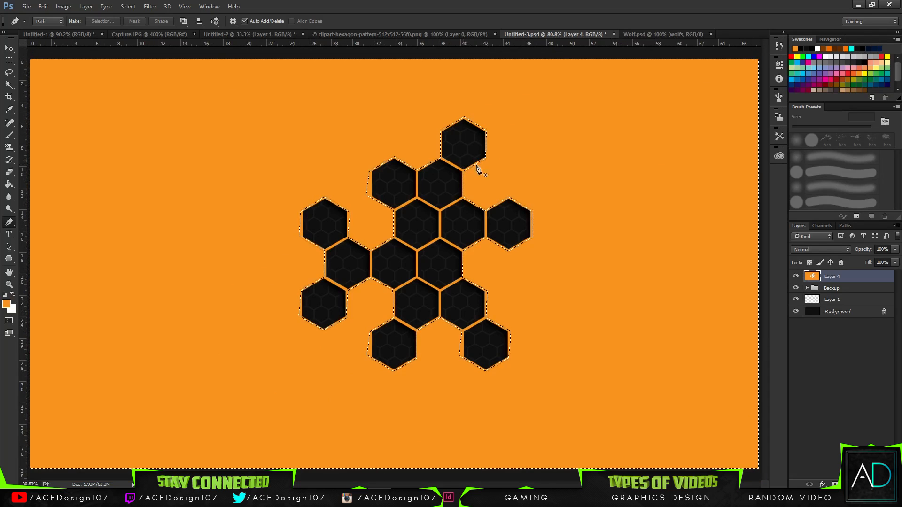
left_click(9, 184)
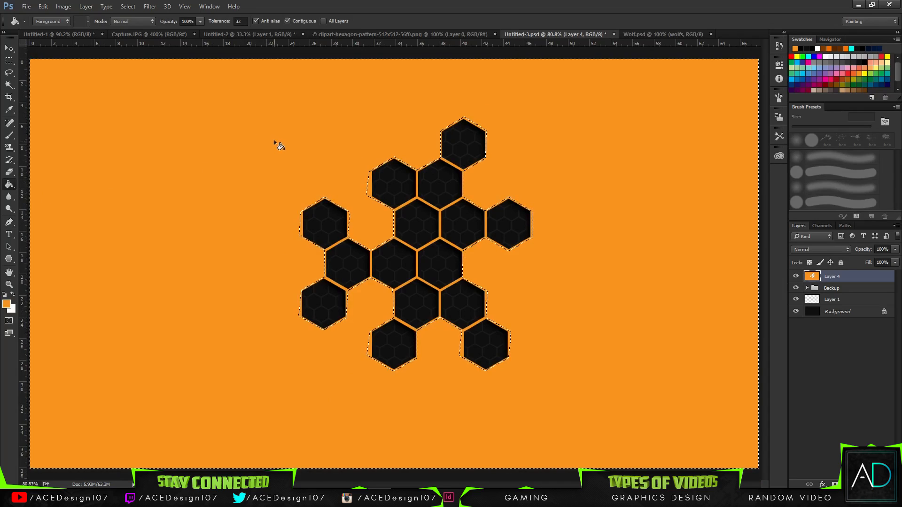
key("ctrl+d")
Look at the hexagon icon design in Untitled-1 and the text styles in Wolf.psd, and return to Untitled-3.
left_click(52, 34)
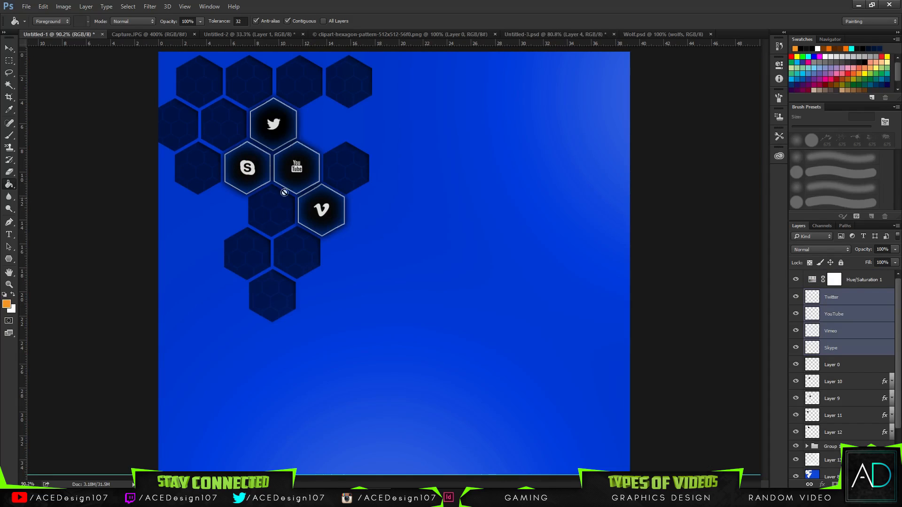
left_click(642, 34)
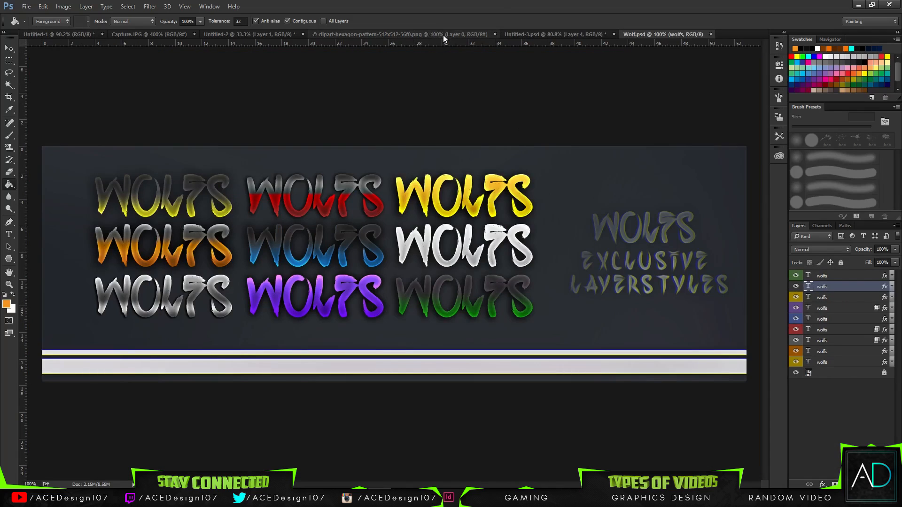
left_click(567, 35)
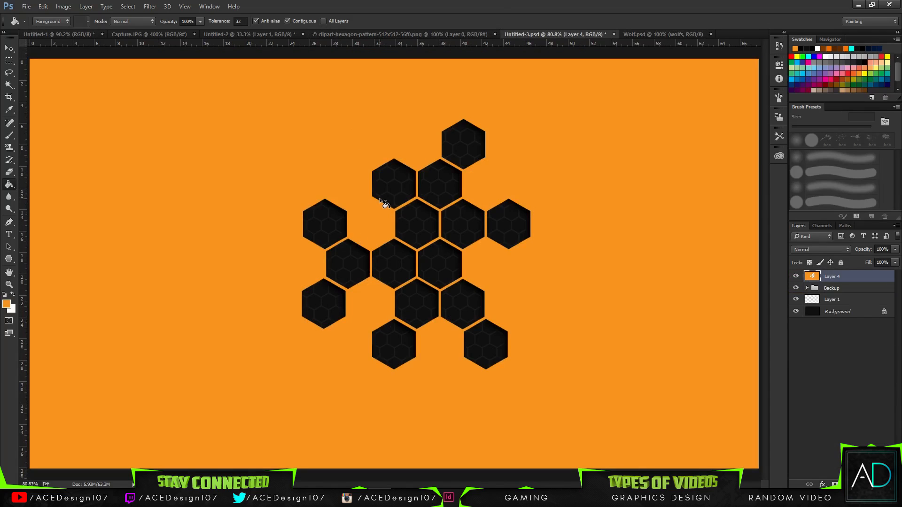
Select the whole centre hexagon of the cluster's three-hexagon middle row with the Magic Wand, including its shaded upper edge.
key("w")
left_click(404, 187)
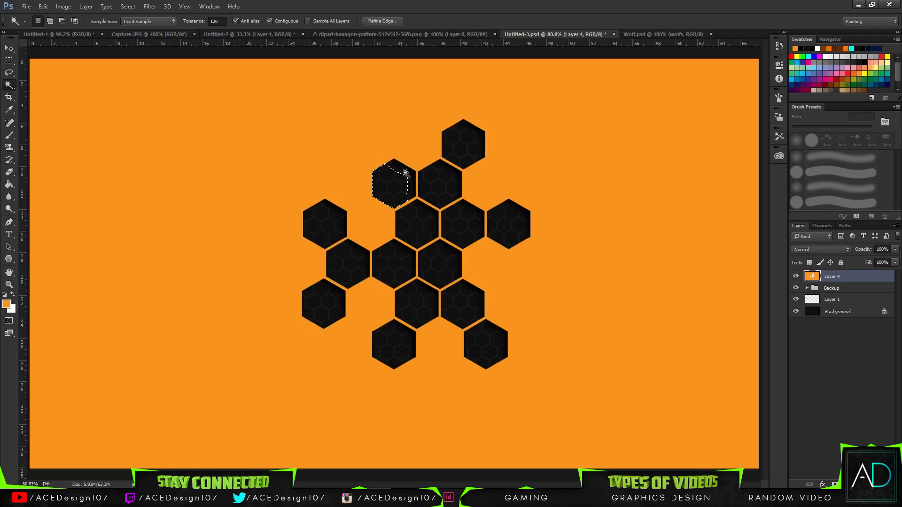
key("ctrl+d")
left_click(390, 267)
left_click(400, 248, "shift")
Add a new layer above Layer 4 and switch to the Paint Bucket for filling the selected hexagon.
key("ctrl+shift+n")
key("Return")
key("g")
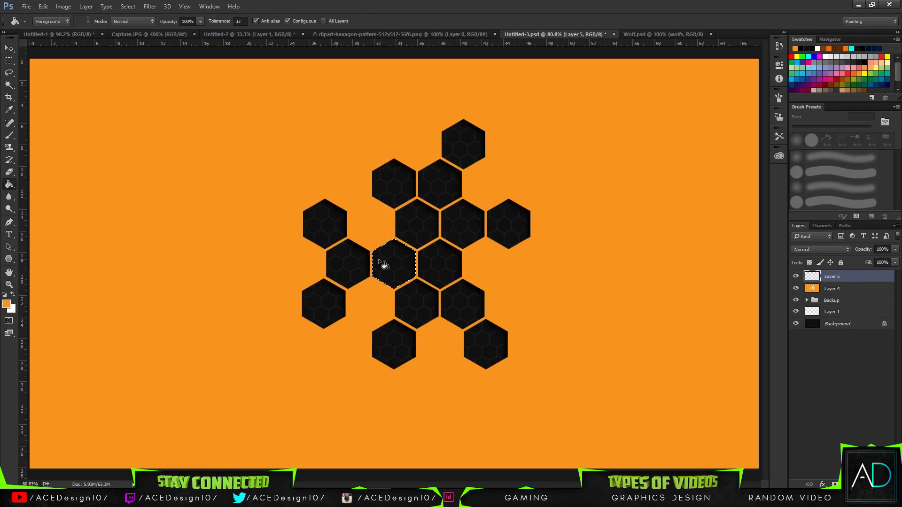
left_click(74, 36)
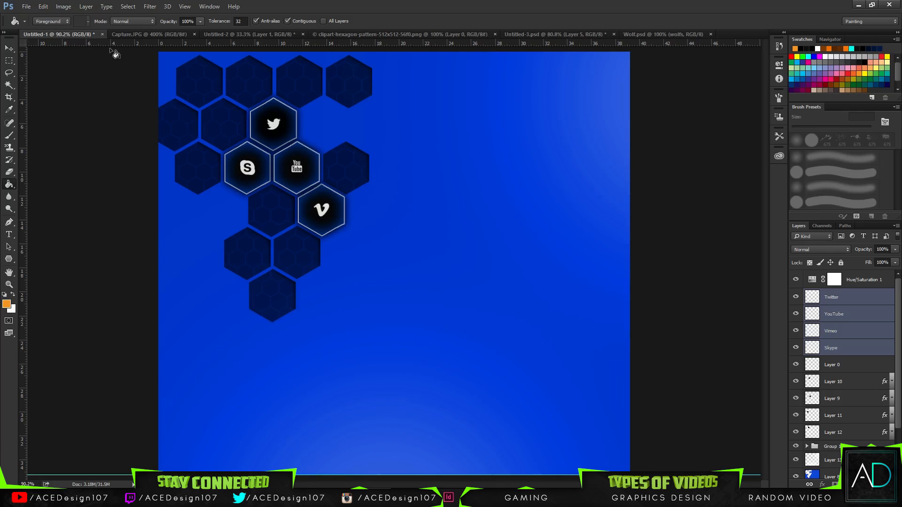
left_click(664, 36)
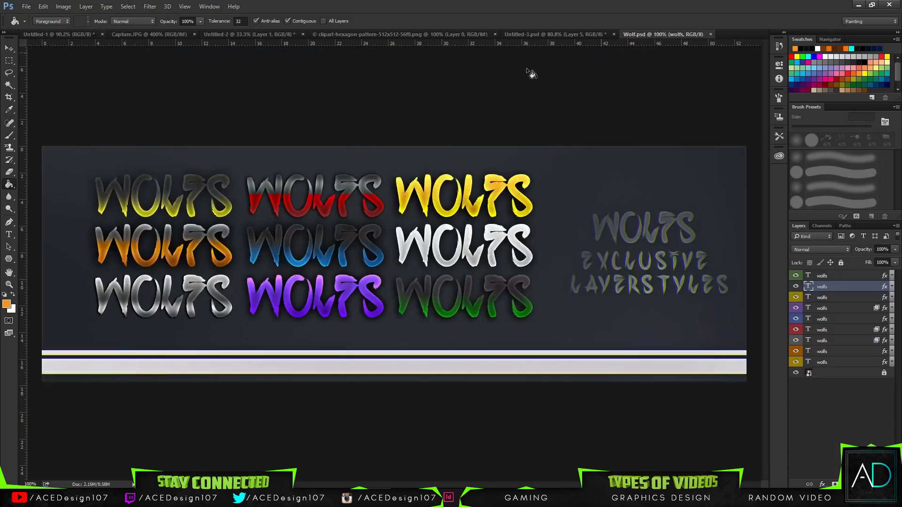
left_click(545, 35)
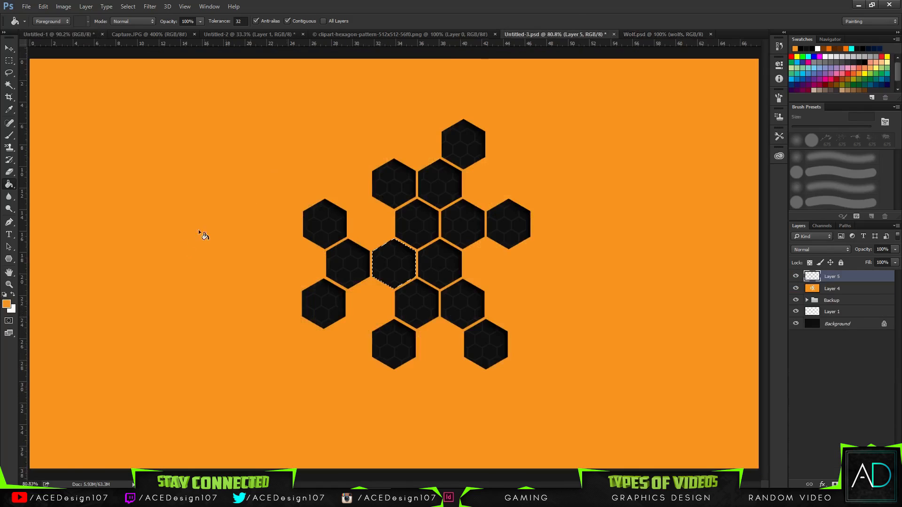
Set the foreground colour to black and fill the selected central hexagon on Layer 5 with it.
left_click(13, 295)
left_click(6, 304)
left_click_drag(59, 223, 43, 243)
left_click(260, 116)
key("g")
left_click(401, 264)
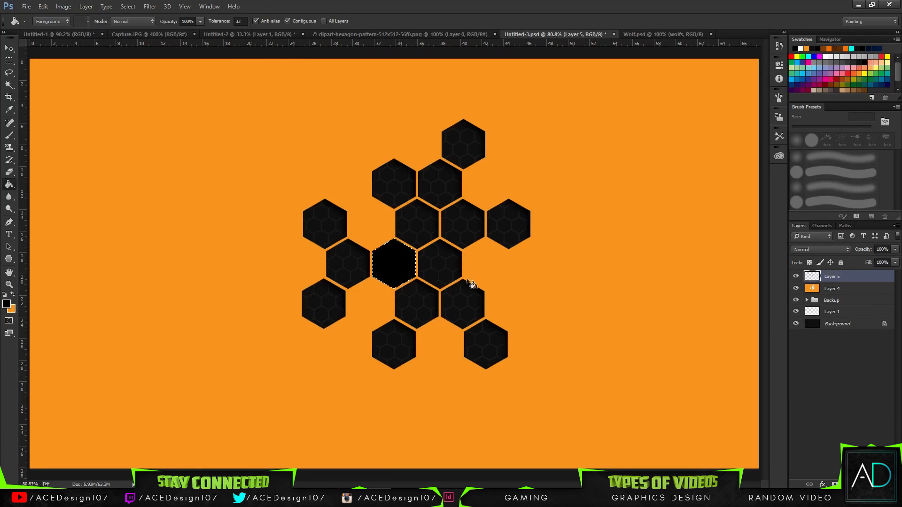
Select the hexagon right of the solid black one from Layer 4, fill it with black on a new layer, and deselect.
left_click(844, 289)
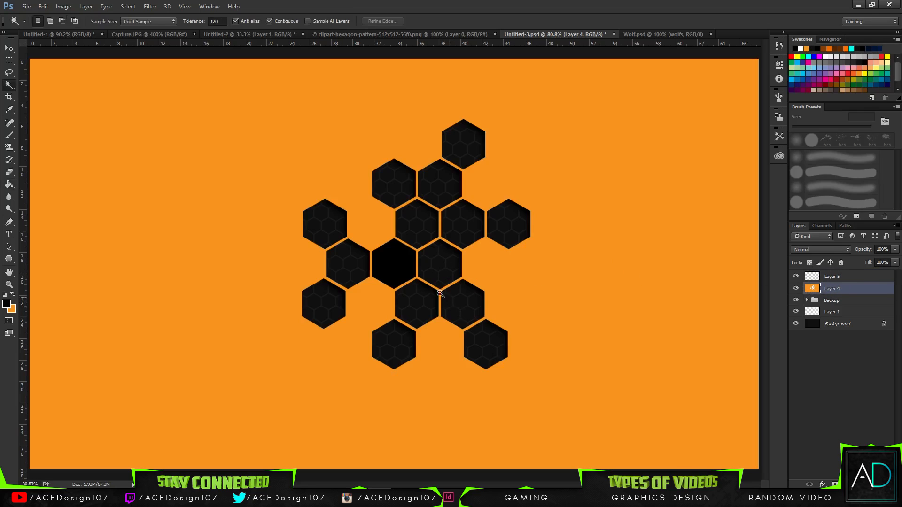
key("w")
left_click(440, 258)
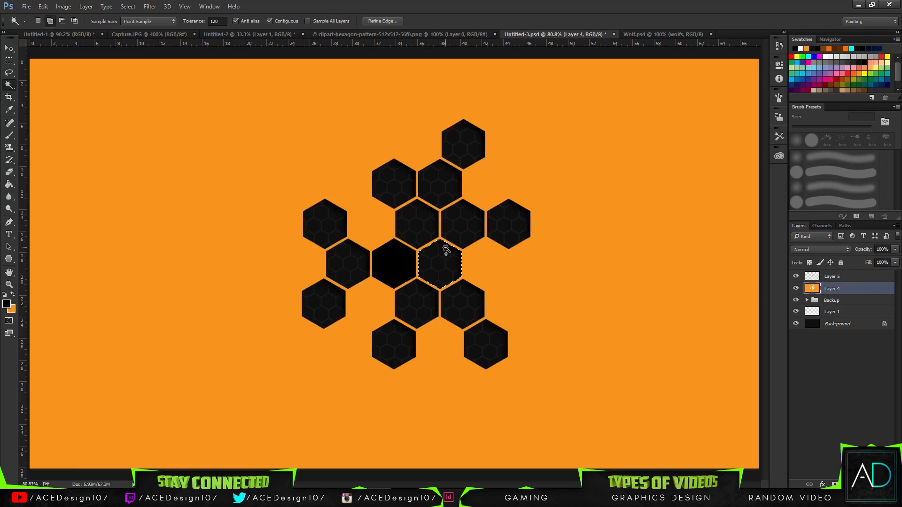
key("ctrl+shift+n")
key("Return")
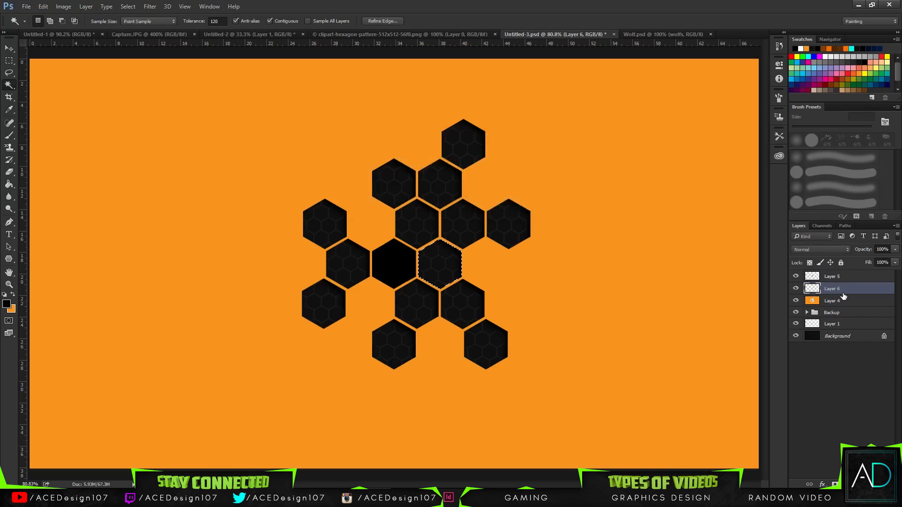
key("g")
left_click(437, 270)
key("ctrl+d")
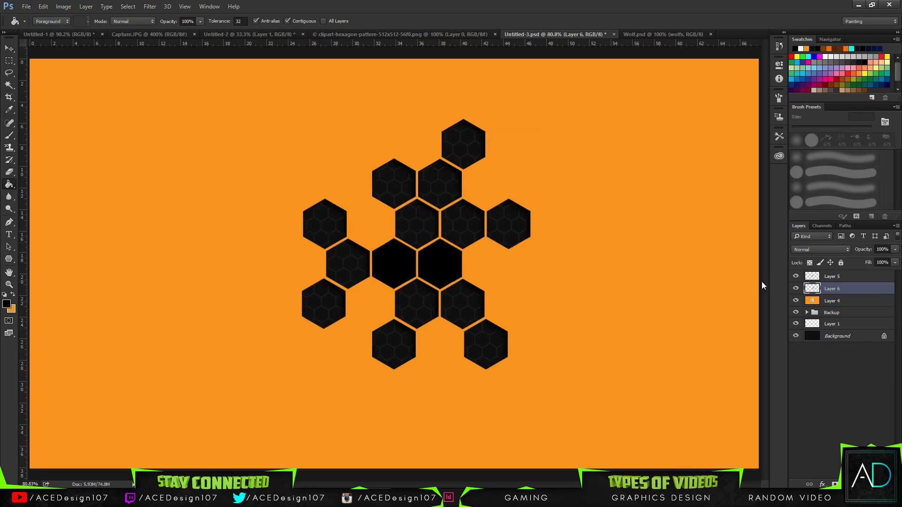
Select the hexagon to the upper right of the two black ones from Layer 4 and fill it with black on a new layer.
left_click_drag(849, 303, 814, 305)
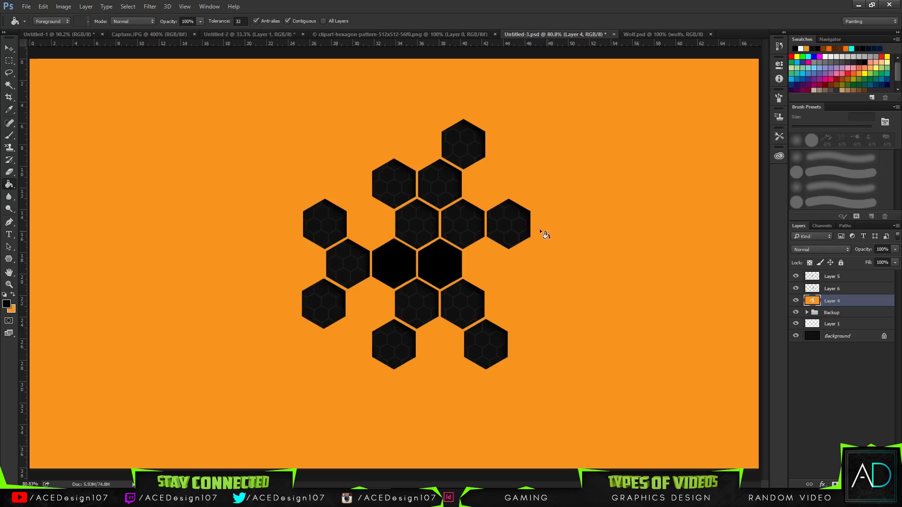
key("w")
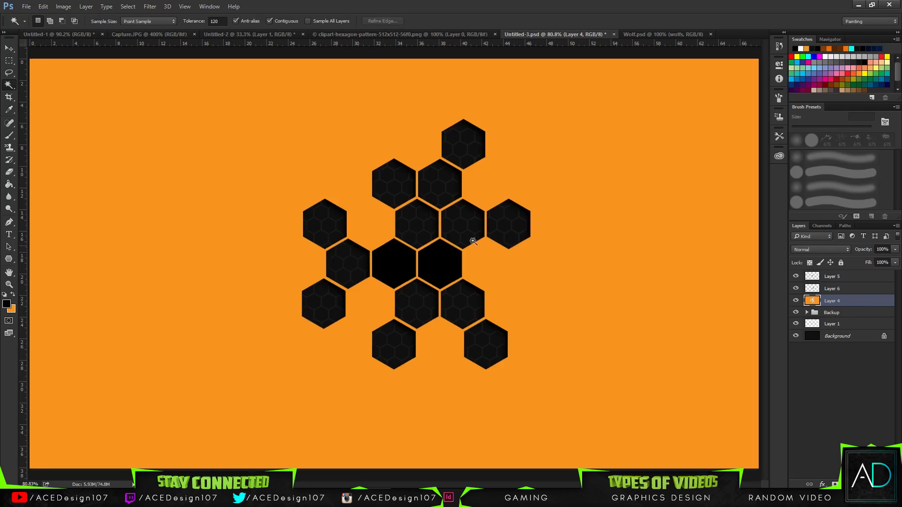
left_click(467, 221)
key("g")
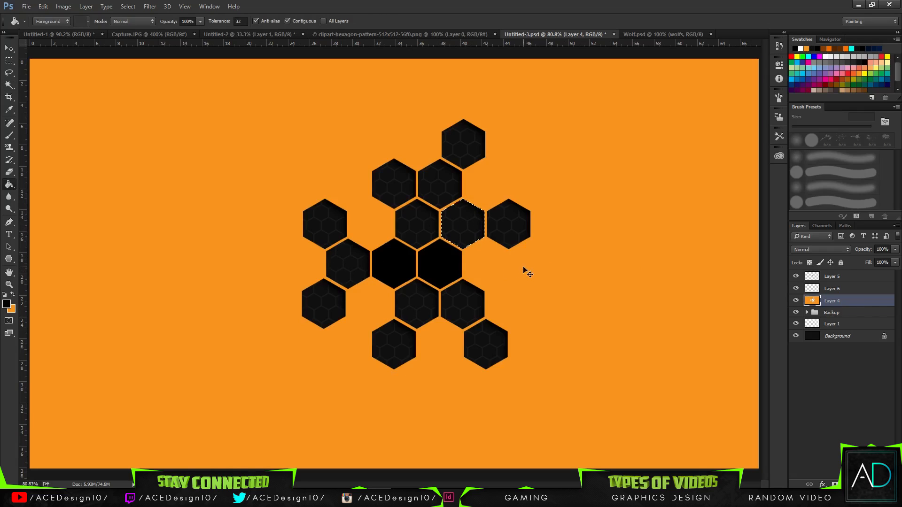
key("ctrl+shift+alt+n")
key("ctrl+BackSpace")
key("ctrl+i")
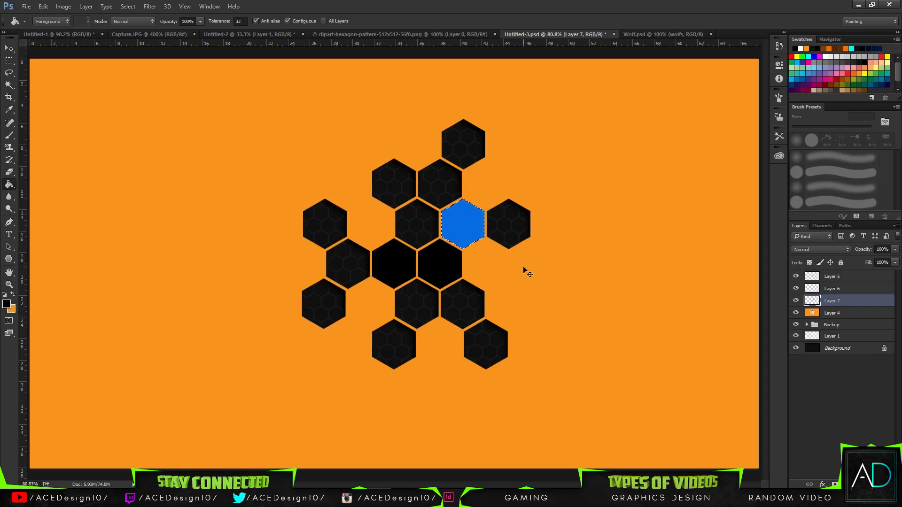
key("ctrl+z")
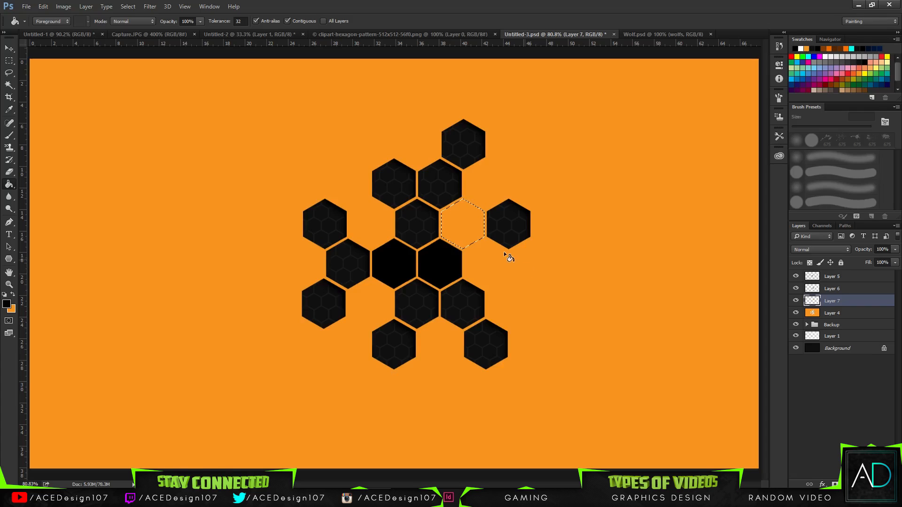
left_click(454, 230)
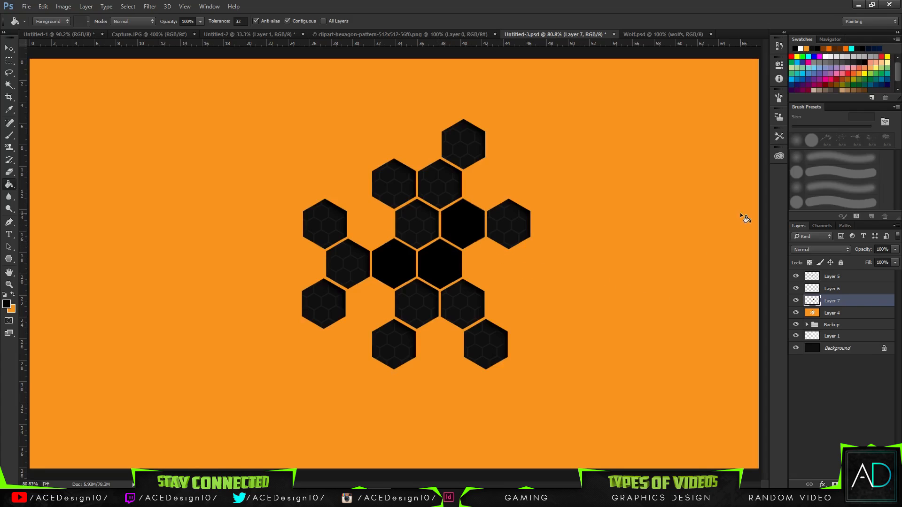
Select the hexagon below the two adjacent black ones from Layer 4 and fill it with black on a new layer named '.
left_click(866, 315)
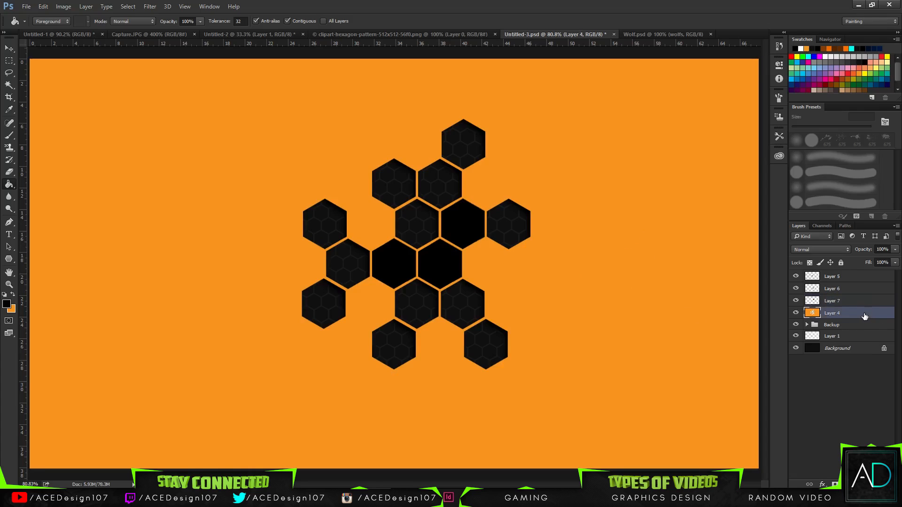
key("w")
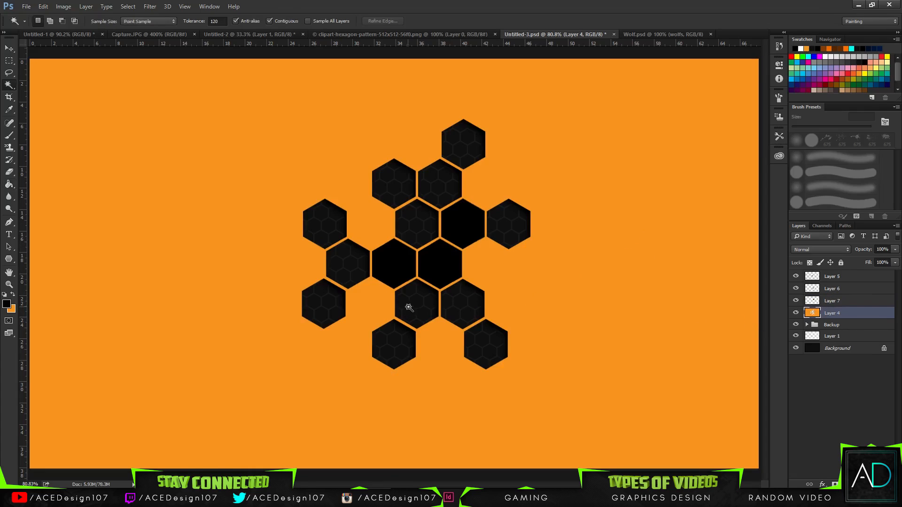
left_click(418, 295)
key("ctrl+shift+n")
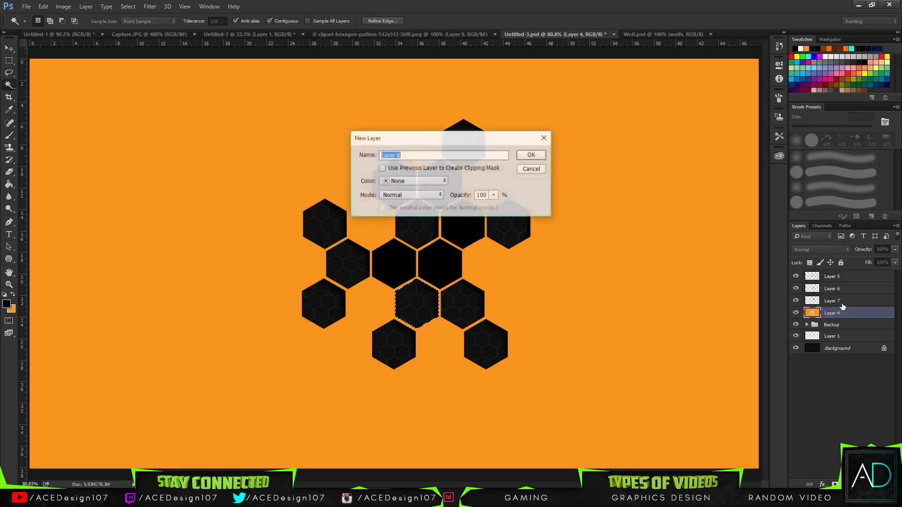
type("'")
key("Return")
key("g")
left_click(409, 305)
key("ctrl+d")
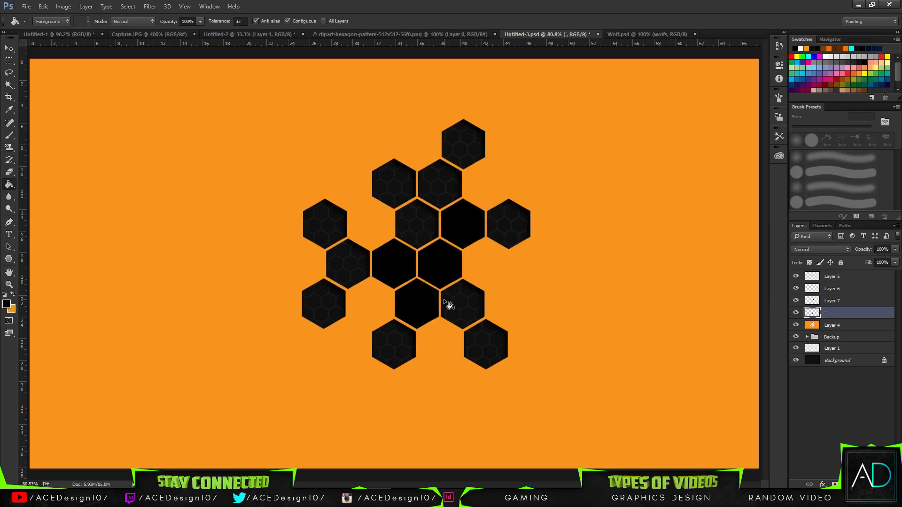
Select the hexagon left of the black row from Layer 4, fill it with black on a new layer, and deselect.
left_click(822, 325)
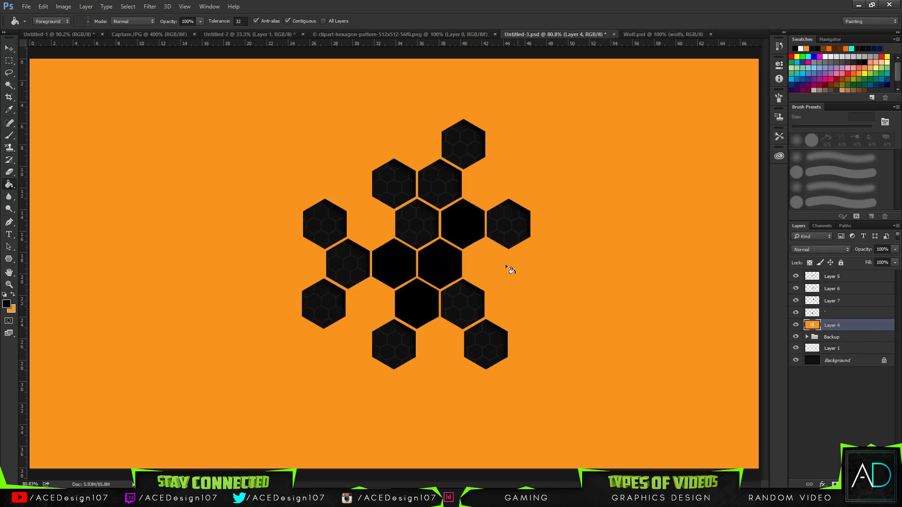
key("w")
left_click(346, 258)
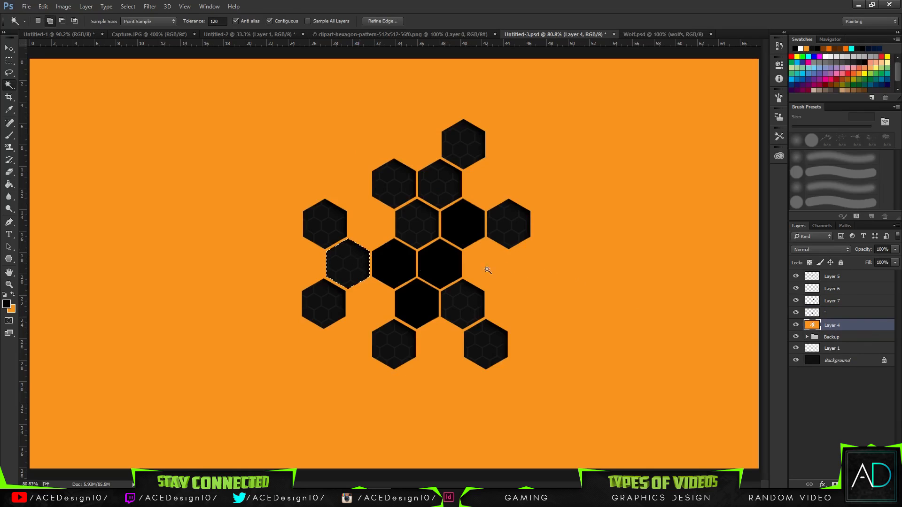
key("ctrl+shift+n")
key("Return")
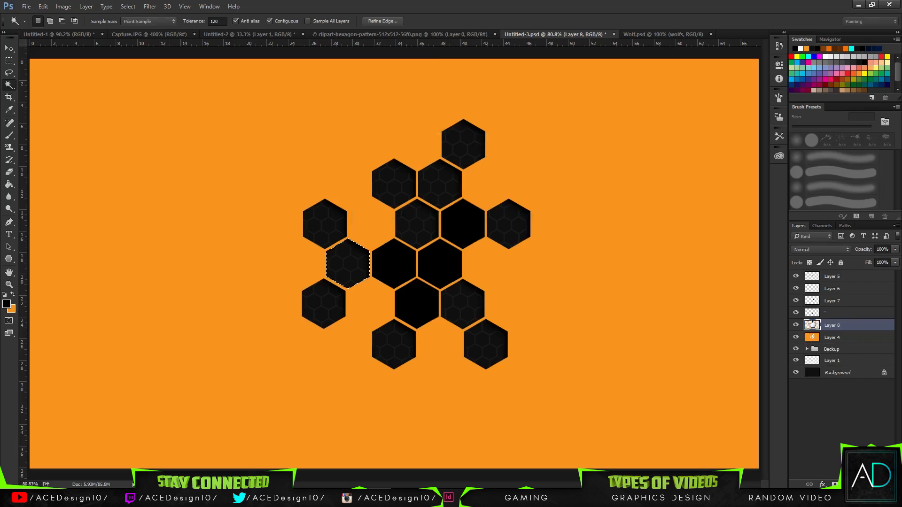
key("g")
left_click(357, 266)
key("ctrl+d")
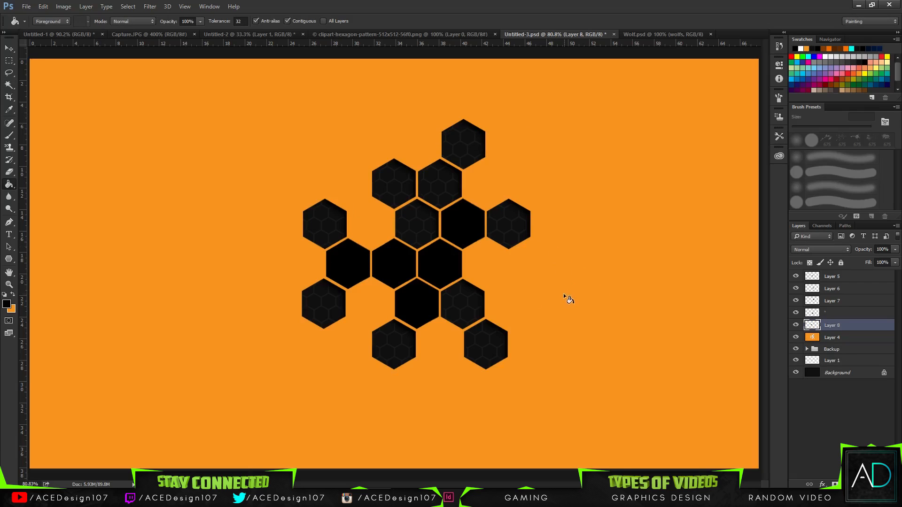
left_click(61, 31)
left_click(673, 35)
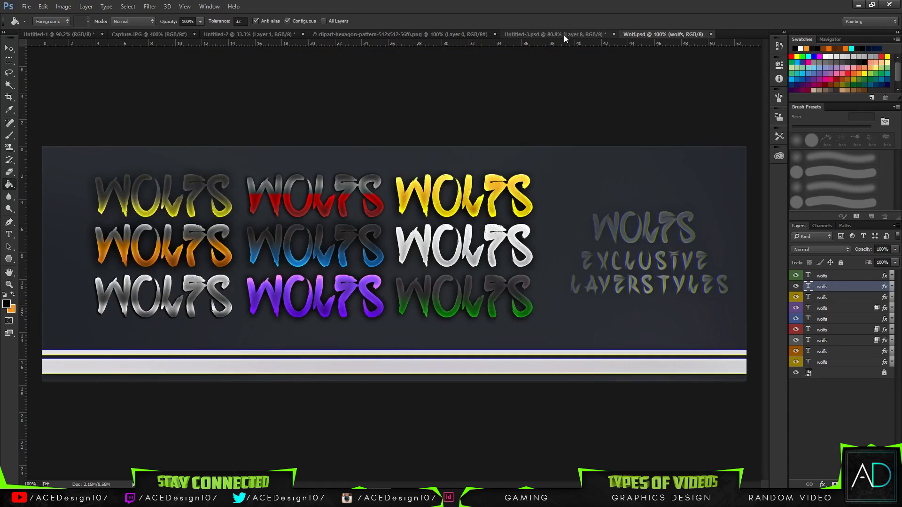
left_click(564, 35)
Add a white (ffffff) inside stroke of 2 px to the leftmost black hexagon's layer, Layer 8.
right_click(865, 327)
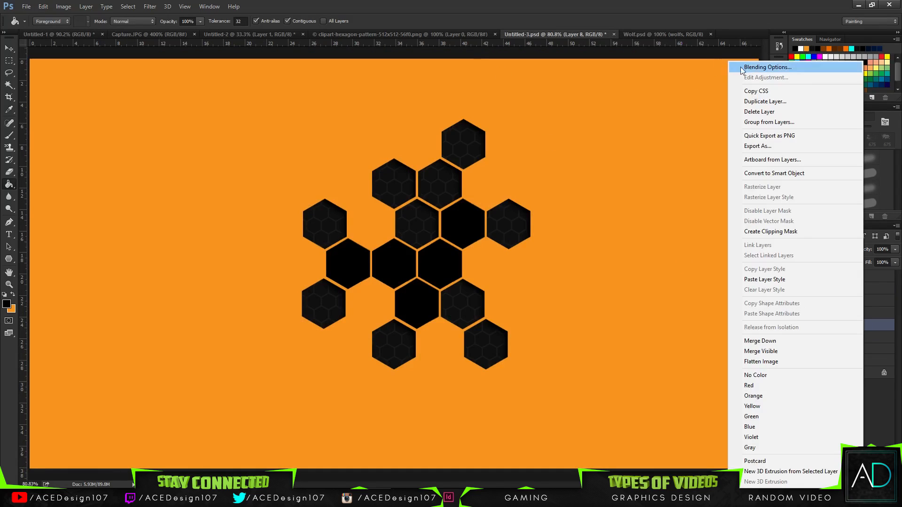
left_click(752, 65)
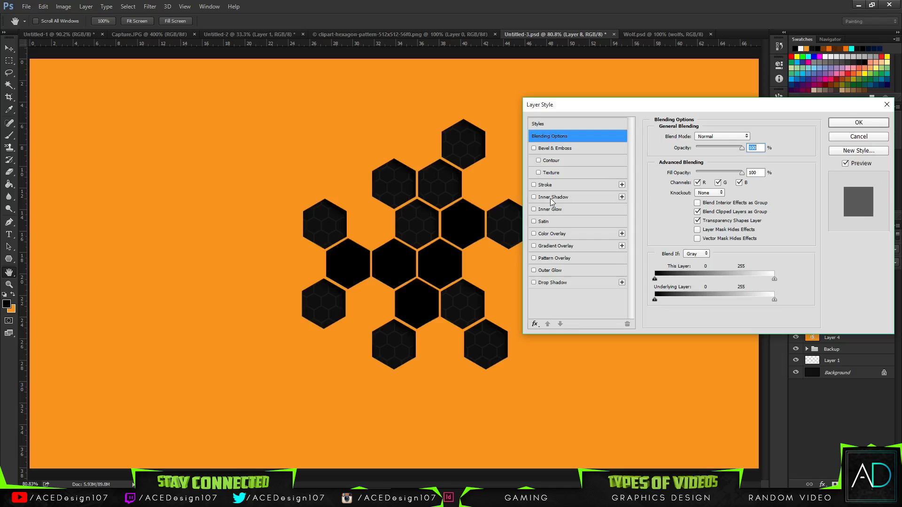
left_click(545, 186)
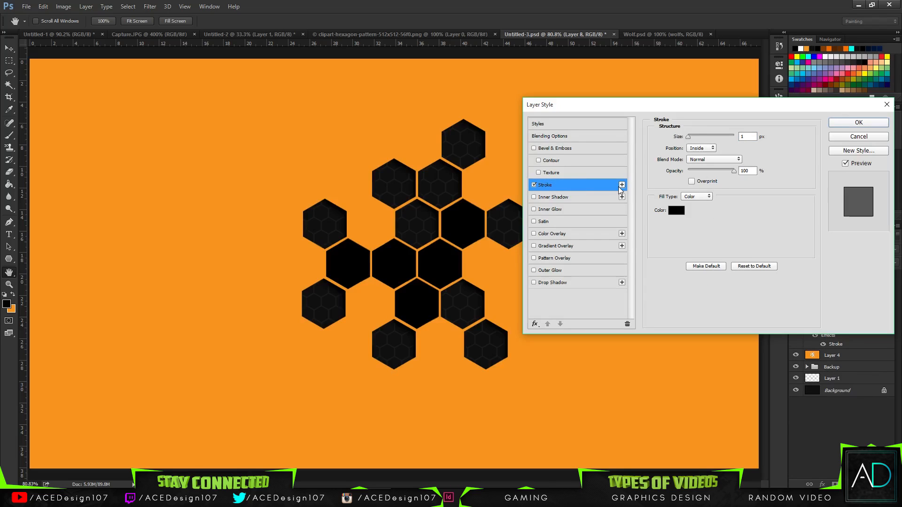
left_click(677, 211)
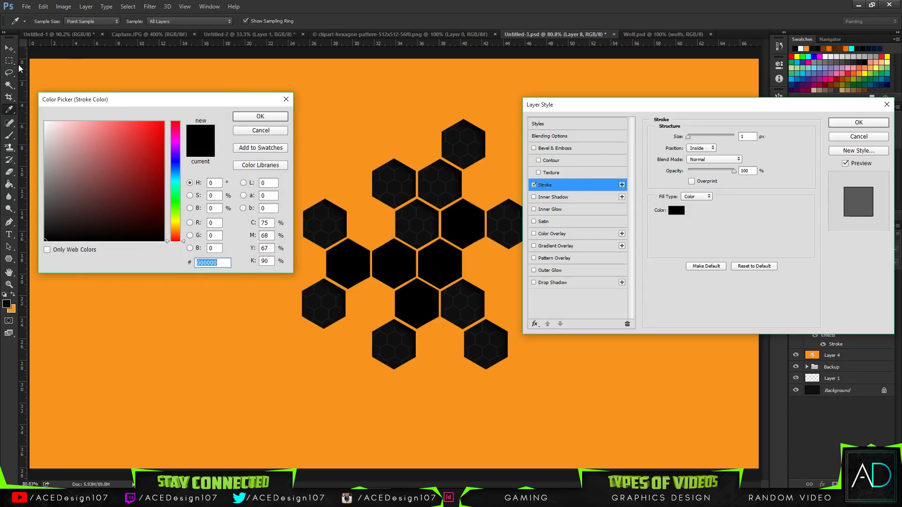
type("ffffff")
left_click(260, 120)
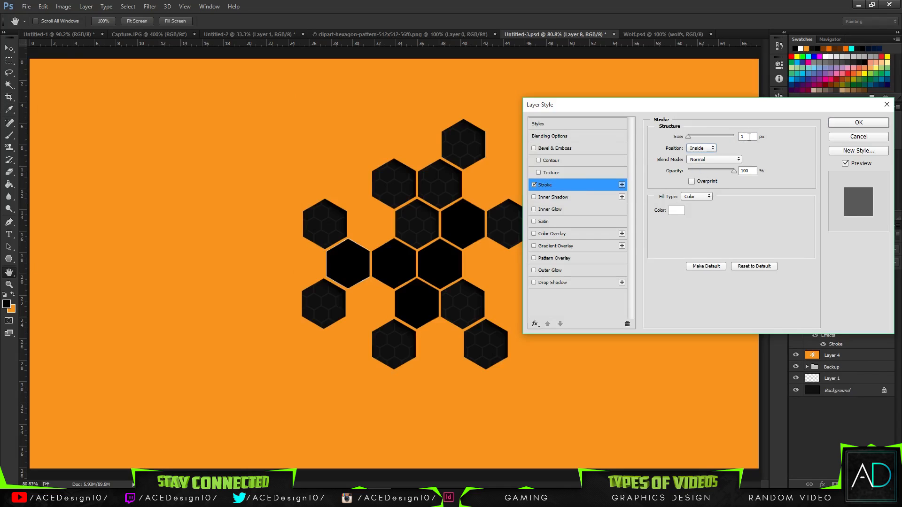
double_click(749, 137)
type("2")
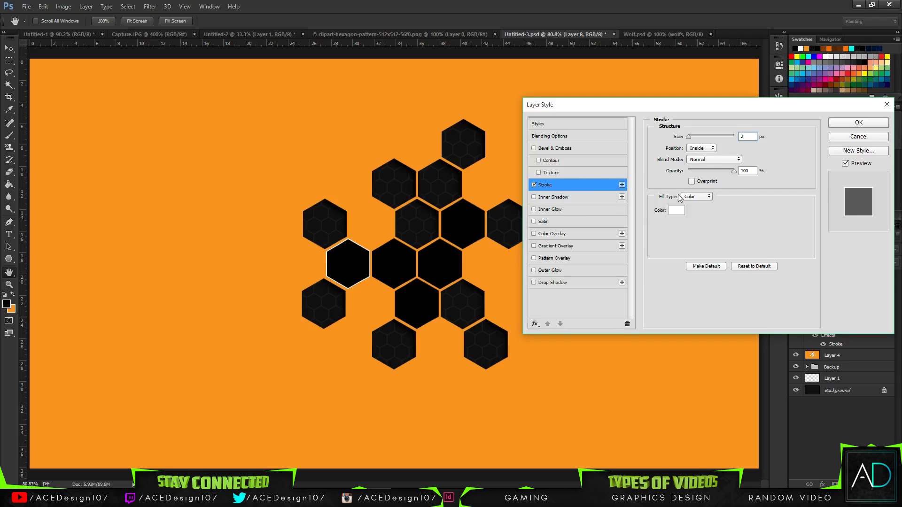
Try dark brown and blue as stroke colours for the hexagon, and set the stroke back to white.
left_click(679, 211)
type("1e1500")
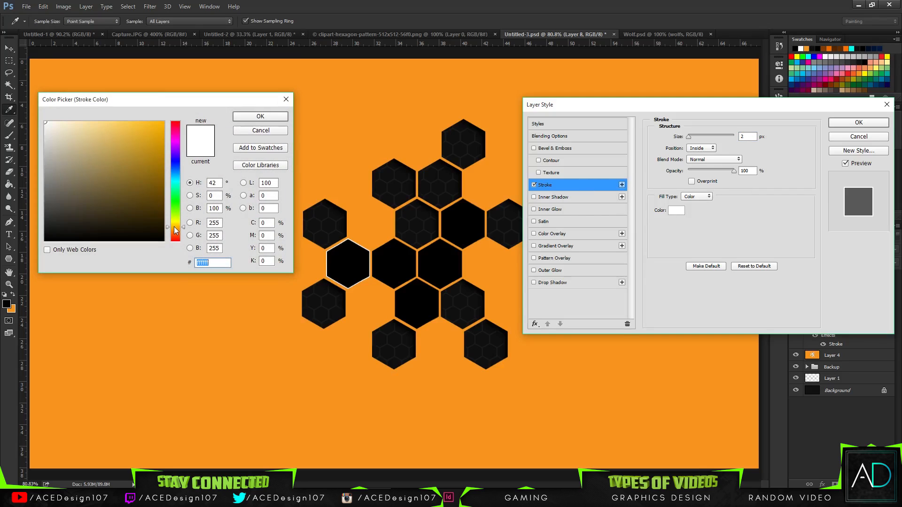
left_click_drag(144, 204, 152, 218)
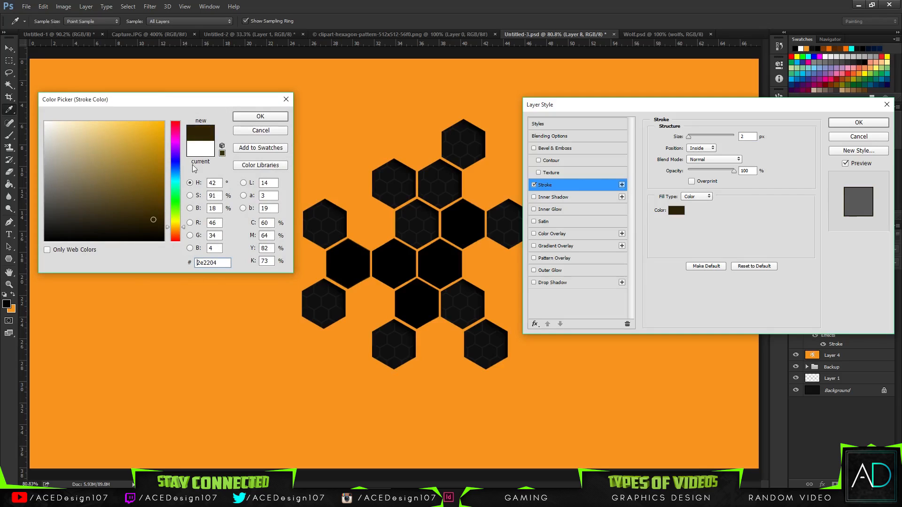
left_click(175, 122)
mouse_move(143, 149)
left_mouse_down()
mouse_move(166, 121)
mouse_move(177, 141)
mouse_move(173, 243)
mouse_move(179, 177)
left_mouse_up()
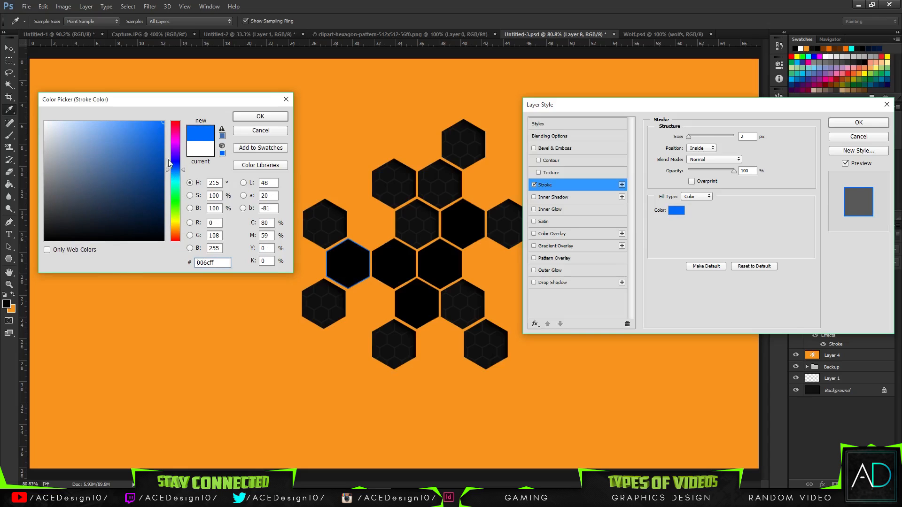
left_click_drag(149, 135, 31, 91)
left_click(260, 116)
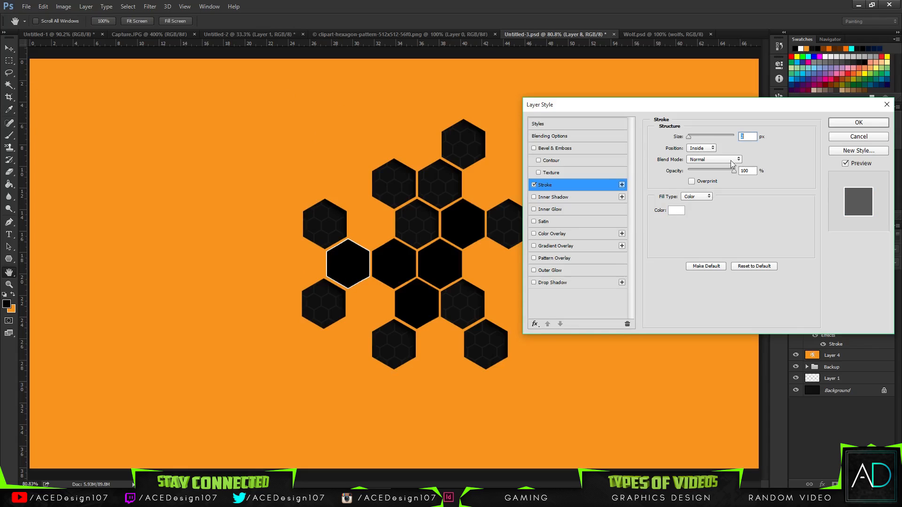
Try a yellow inner glow on the leftmost black hexagon with 100% opacity and a size of about 18 px.
left_click(545, 211)
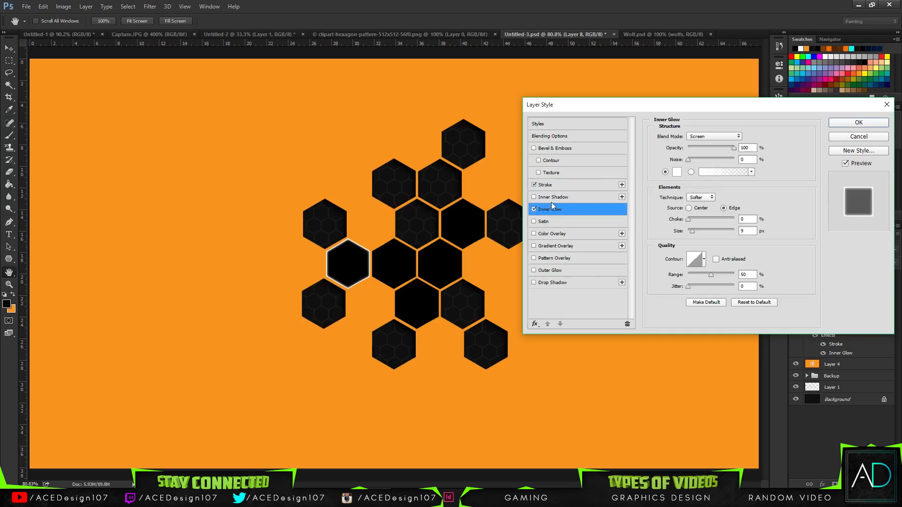
left_click(677, 173)
type("eaff00")
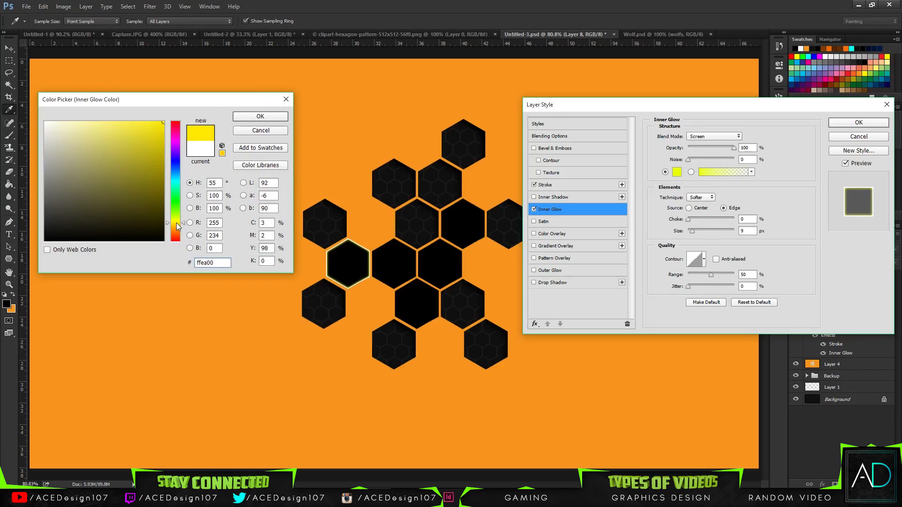
left_click(260, 116)
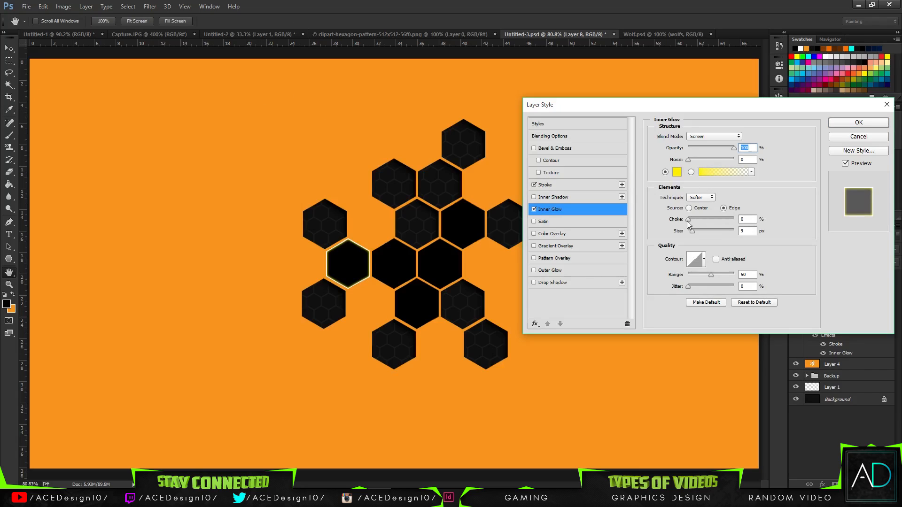
left_click_drag(692, 232, 670, 221)
left_click_drag(733, 148, 811, 154)
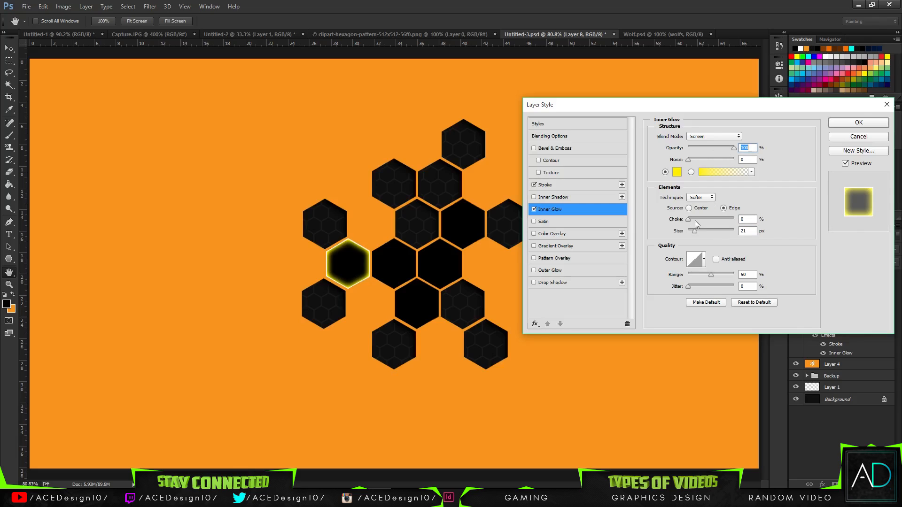
mouse_move(694, 231)
left_mouse_down()
mouse_move(706, 231)
mouse_move(689, 232)
mouse_move(696, 236)
left_mouse_up()
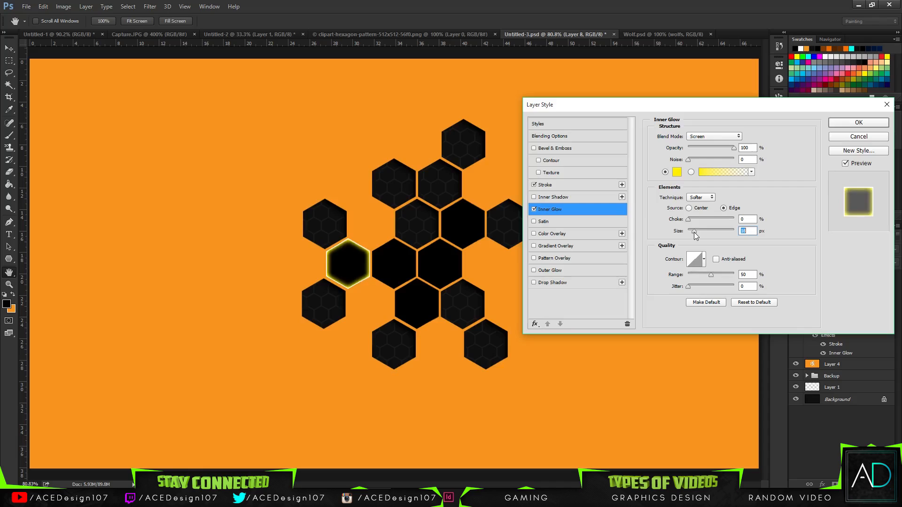
Try several contour presets for the inner glow, ending on the half-round one.
left_click(703, 259)
left_click(682, 282)
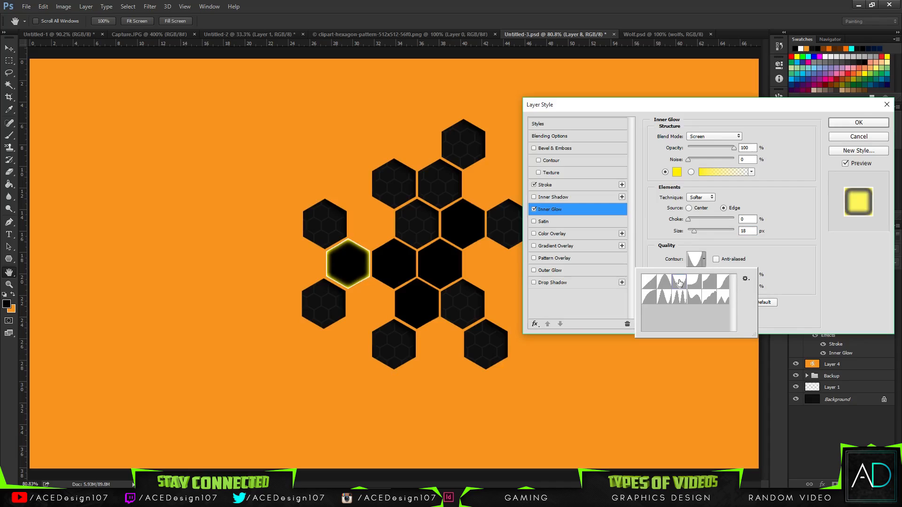
left_click(709, 283)
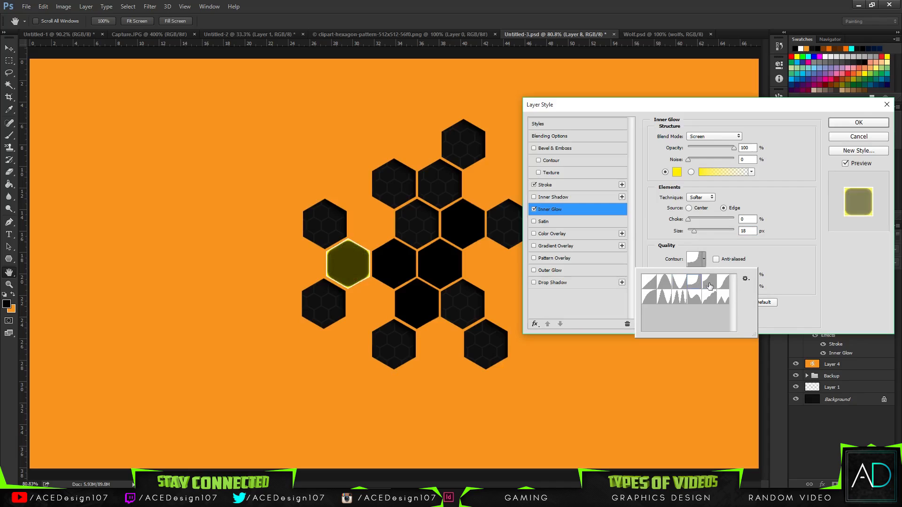
left_click(664, 303)
left_click(649, 298)
left_click(668, 284)
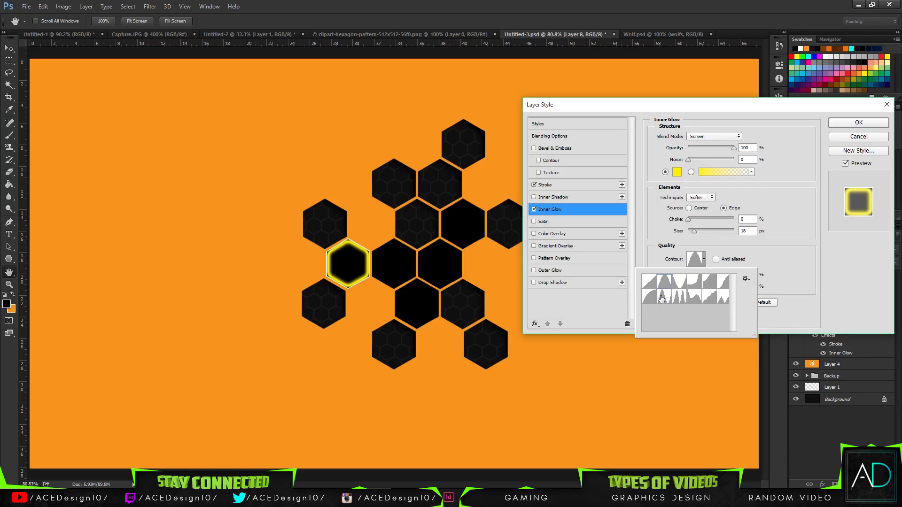
left_click(661, 299)
left_click(656, 298)
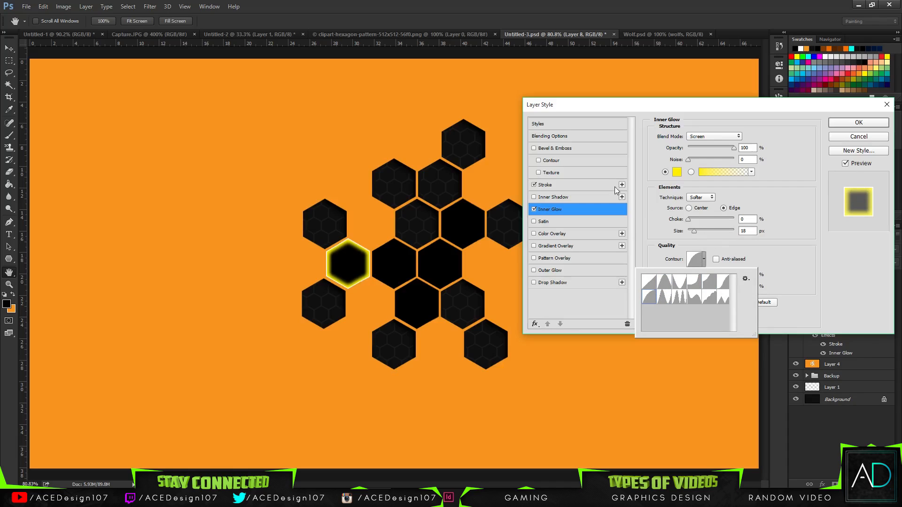
Try an inner glow size of about 13 px at full opacity with the choke raised to 100%.
left_click(697, 234)
left_click_drag(694, 230, 693, 233)
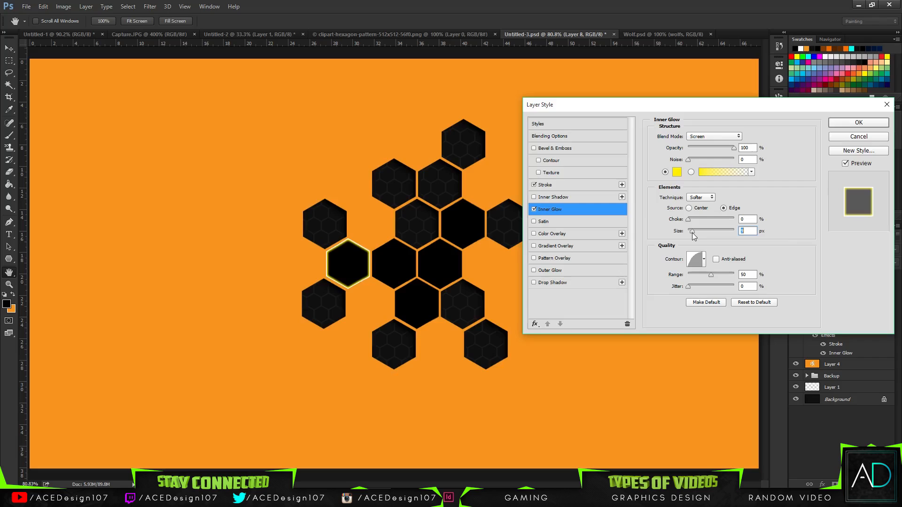
left_click_drag(720, 148, 755, 150)
left_click_drag(689, 218, 774, 218)
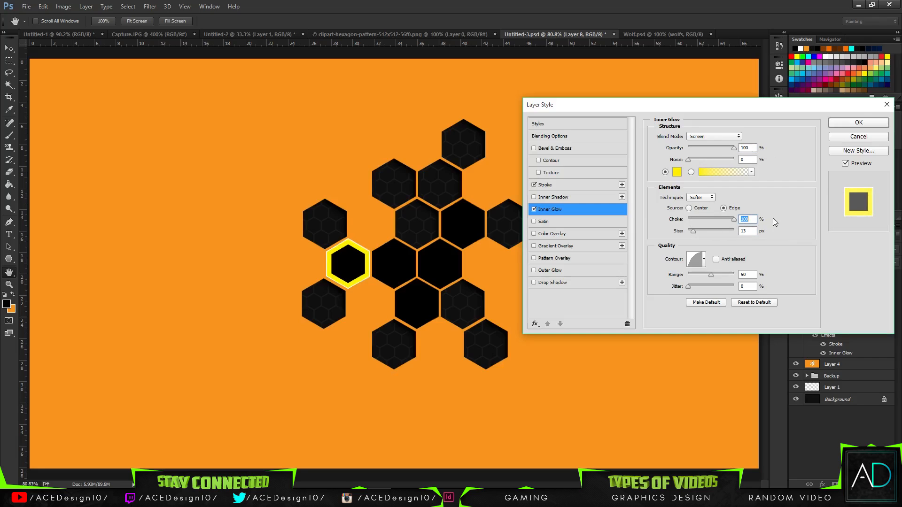
Bring the inner glow's choke back to 0%, readjust its size, and close the layer style settings.
left_click(689, 232)
left_click_drag(689, 232, 692, 230)
key("shift+Tab")
key("shift+Down")
key("shift+Down")
key("shift+Down")
key("shift+Down")
key("shift+Down")
key("shift+Down")
key("shift+Down")
key("shift+Down")
key("shift+Down")
key("shift+Down")
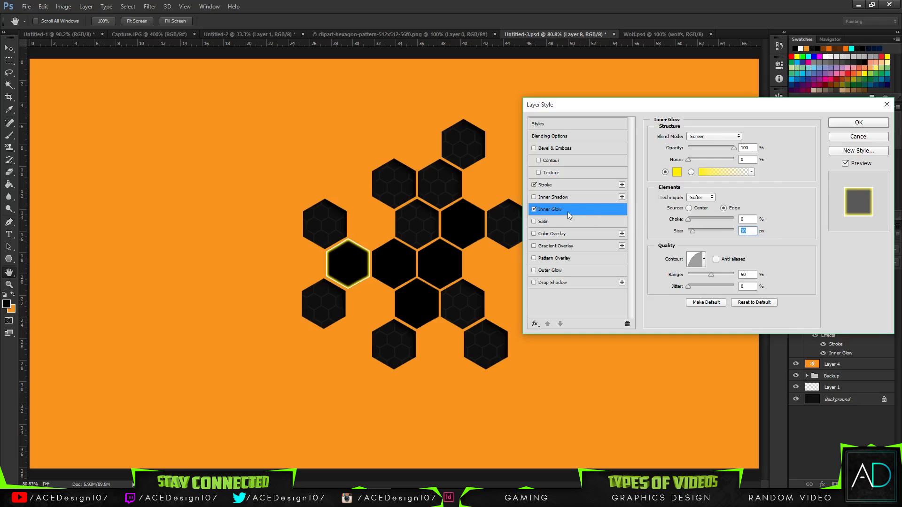
left_click_drag(698, 233, 694, 235)
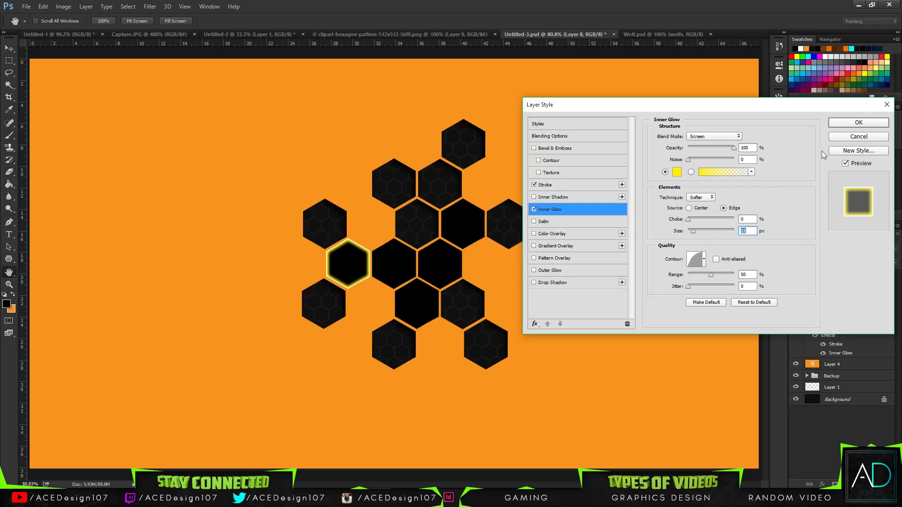
left_click(846, 123)
Switch to the Untitled-1 document and copy the layer style of Layer 10.
left_click(49, 35)
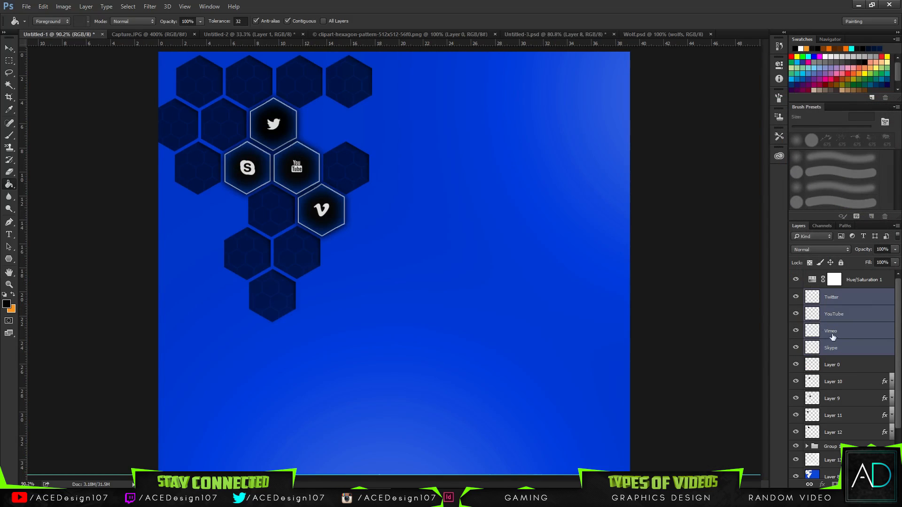
left_click(876, 381)
right_click(876, 381)
left_click(754, 264)
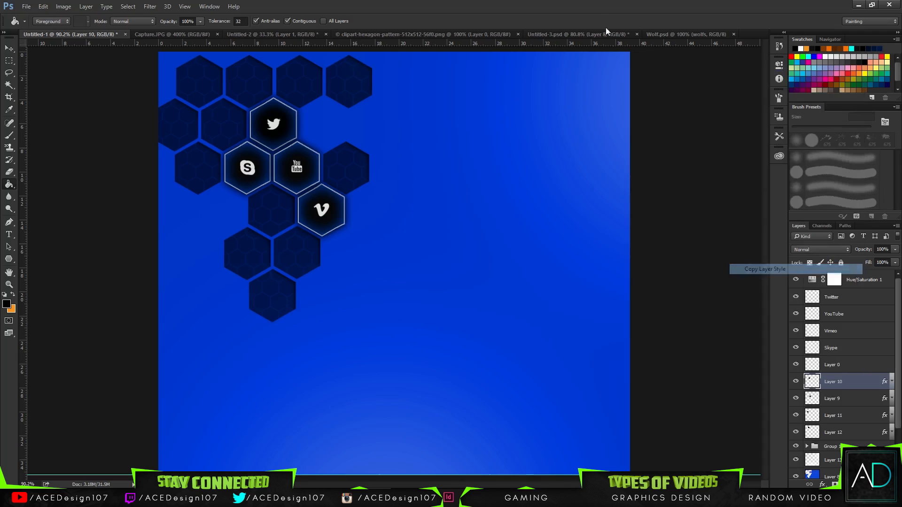
Return to Untitled-3.psd and paste the copied layer style onto Layer 8.
left_click(657, 31)
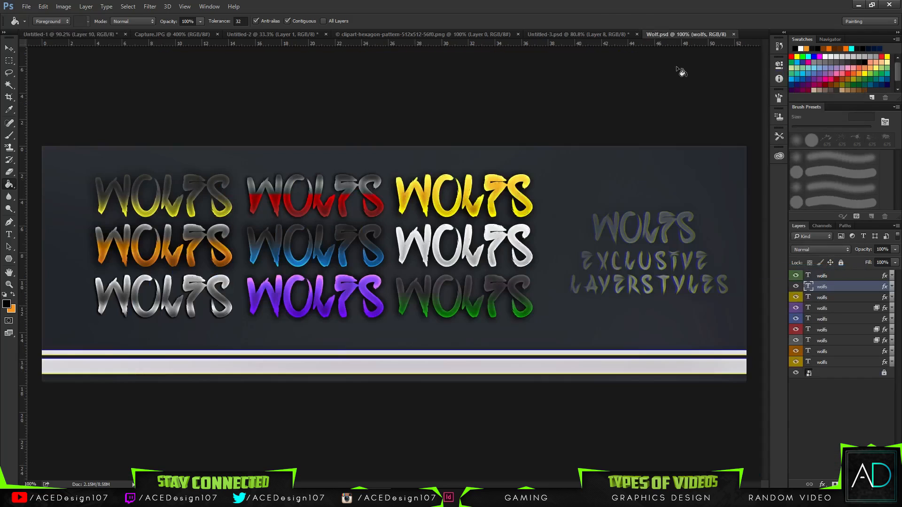
left_click(566, 35)
right_click(859, 332)
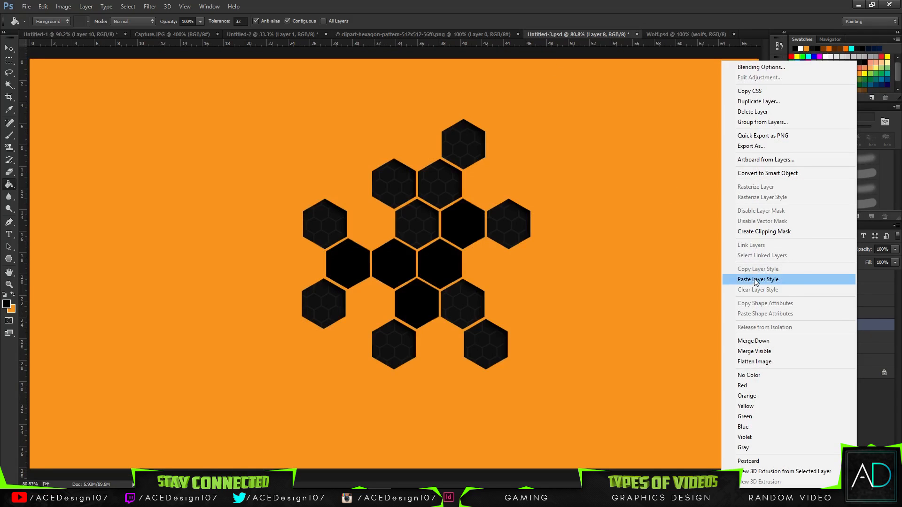
left_click(750, 281)
Change the inner glow colour of Layer 8 to red (ff0600).
right_click(845, 325)
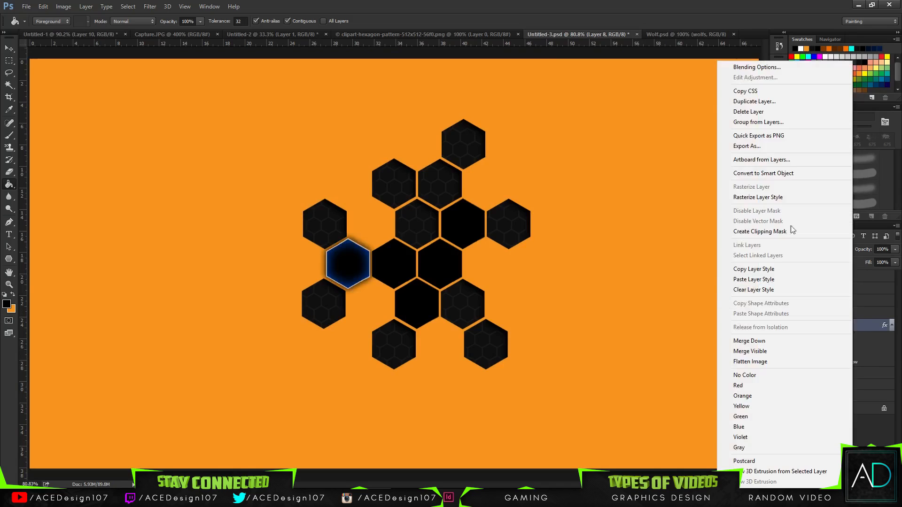
left_click(755, 66)
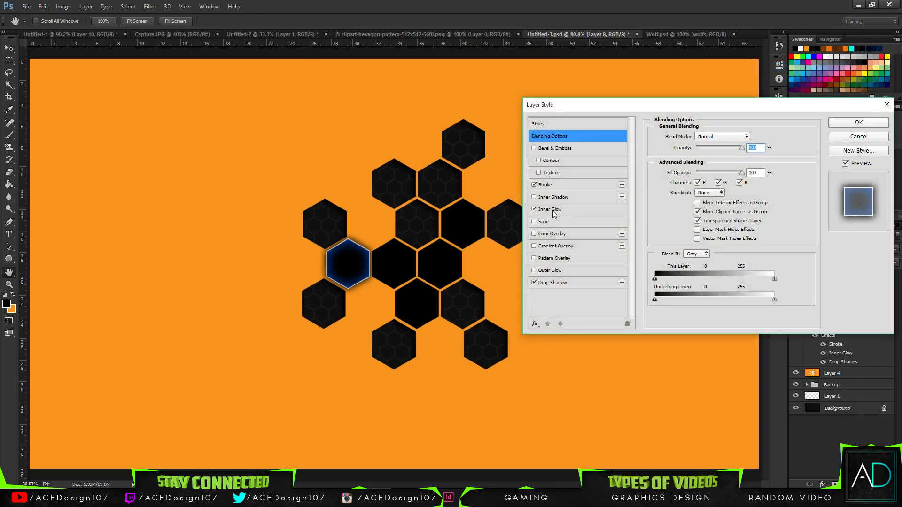
left_click(550, 186)
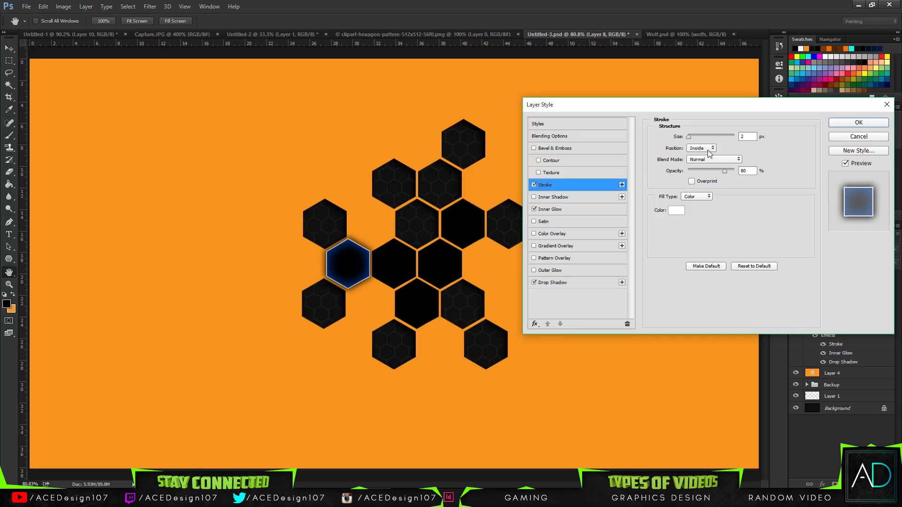
left_click(558, 211)
left_click(677, 173)
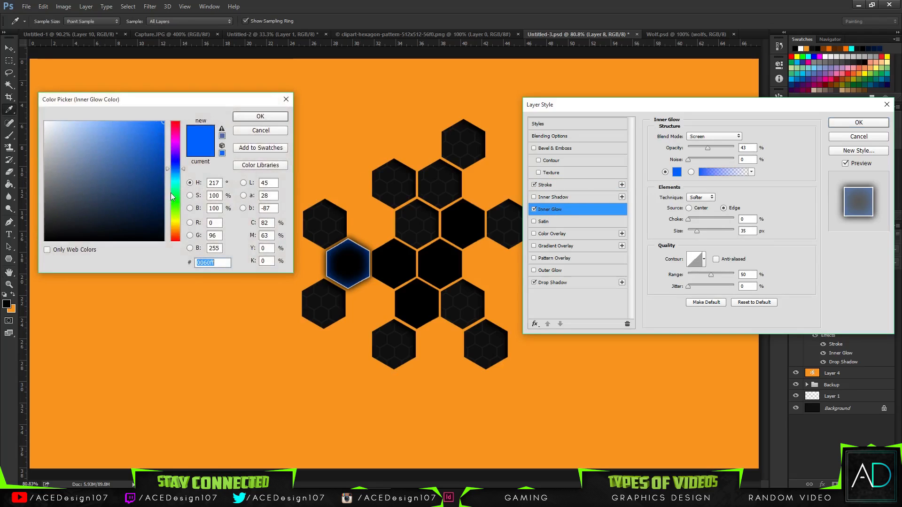
left_click(178, 222)
left_click_drag(180, 178, 179, 244)
left_click(175, 241)
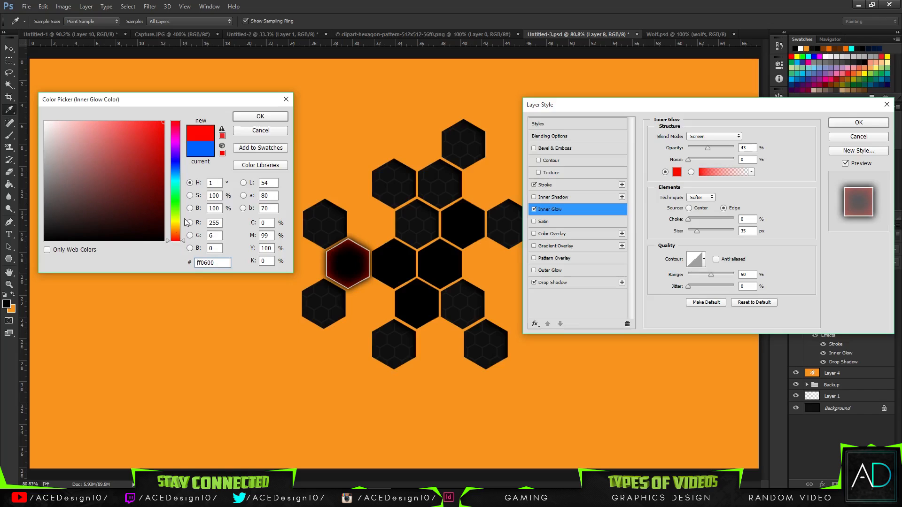
left_click(259, 116)
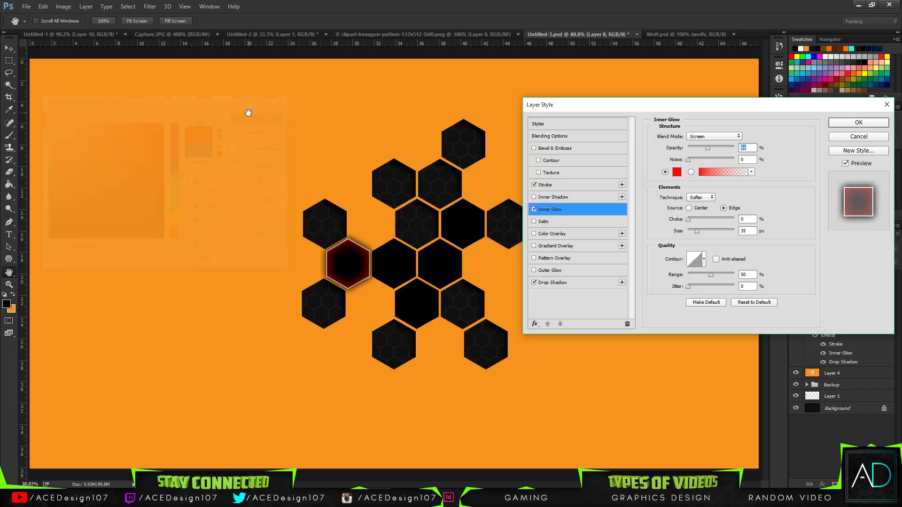
Check the drop shadow's size and opacity on Layer 8 and apply the layer style.
left_click(553, 283)
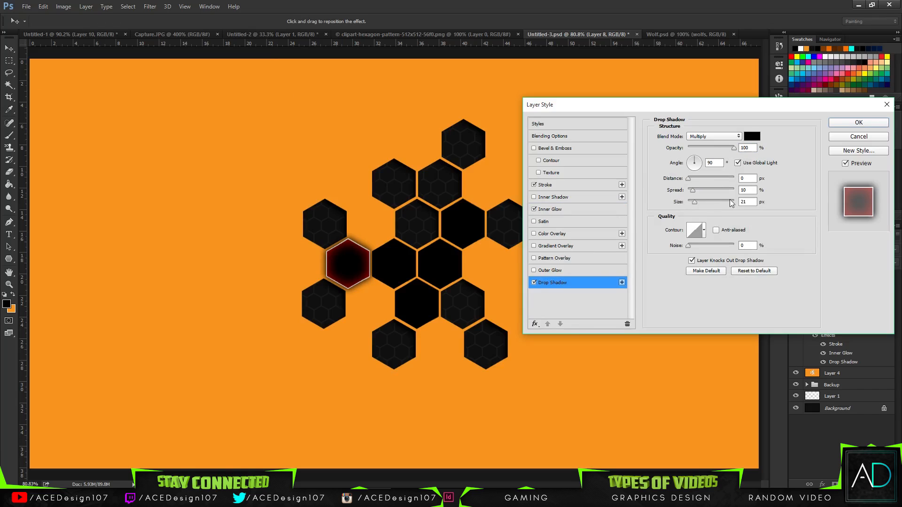
left_click_drag(747, 202, 725, 202)
left_click(755, 148)
left_click(845, 121)
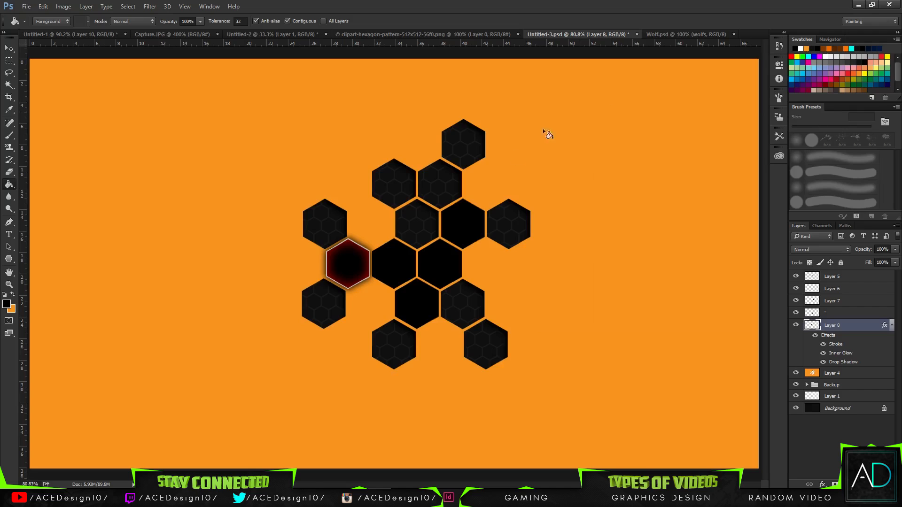
Copy Layer 8's style onto the four black hexagon layers above it, collapse their effects lists, and activate the Move tool.
right_click(867, 333)
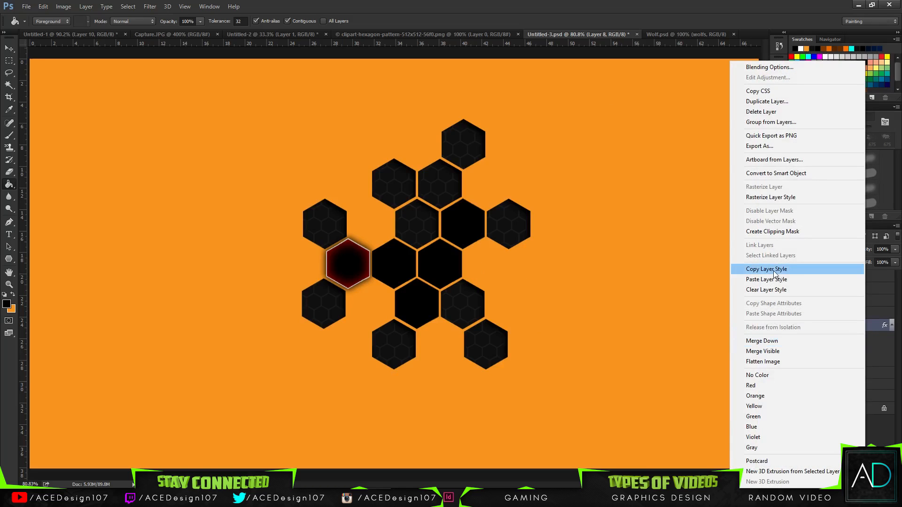
left_click(773, 267)
left_click(862, 314)
left_click(855, 277, "shift")
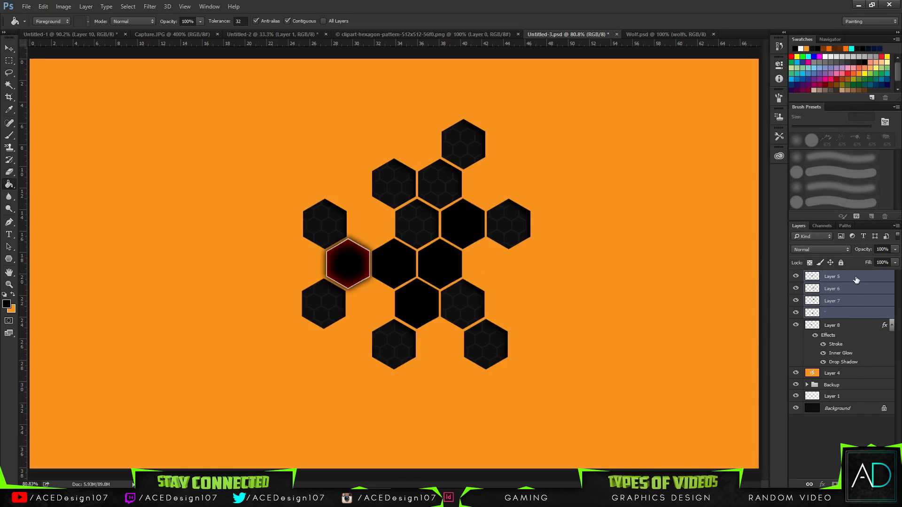
right_click(858, 278)
left_click(763, 281)
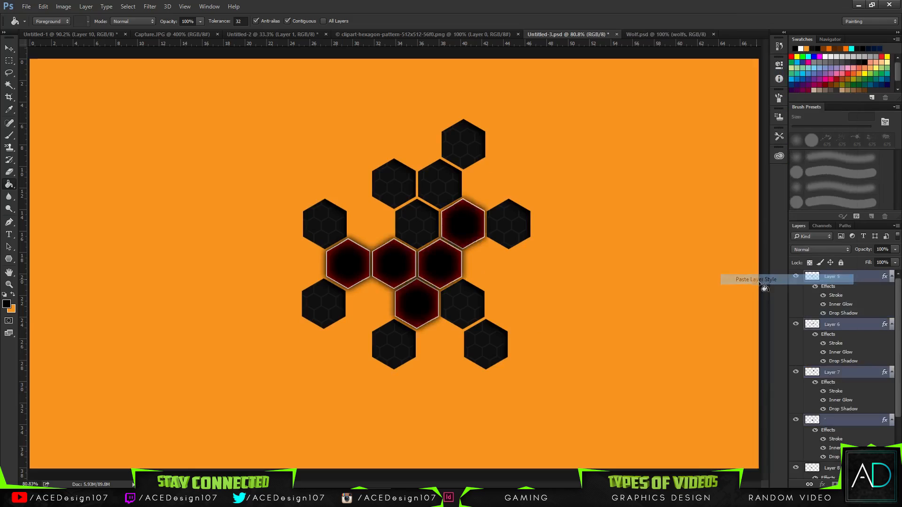
left_click(892, 278)
left_click(892, 327)
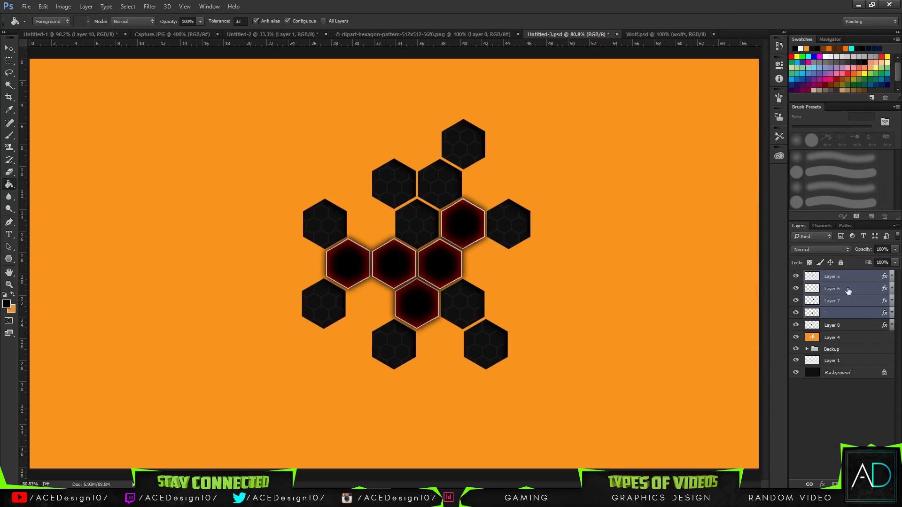
left_click(9, 48)
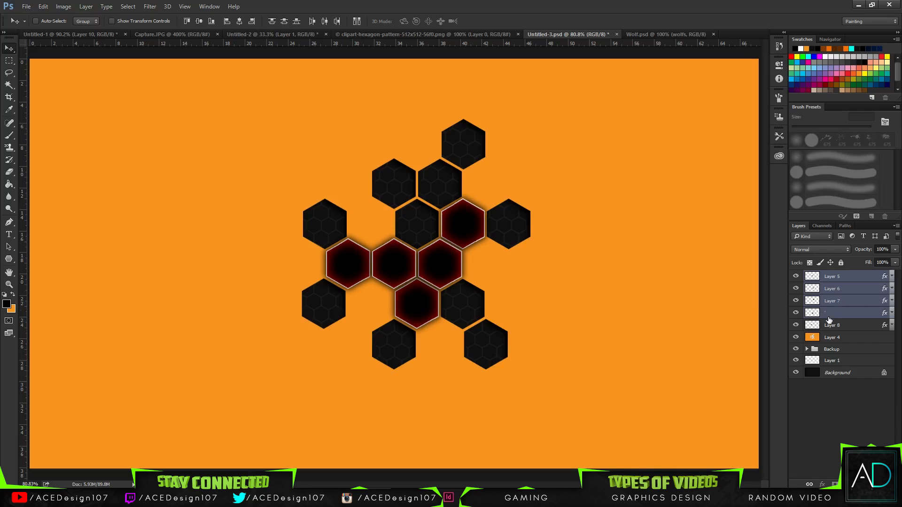
Change the stroke colour of Layer 8 to bright red and apply the layer style.
right_click(868, 327)
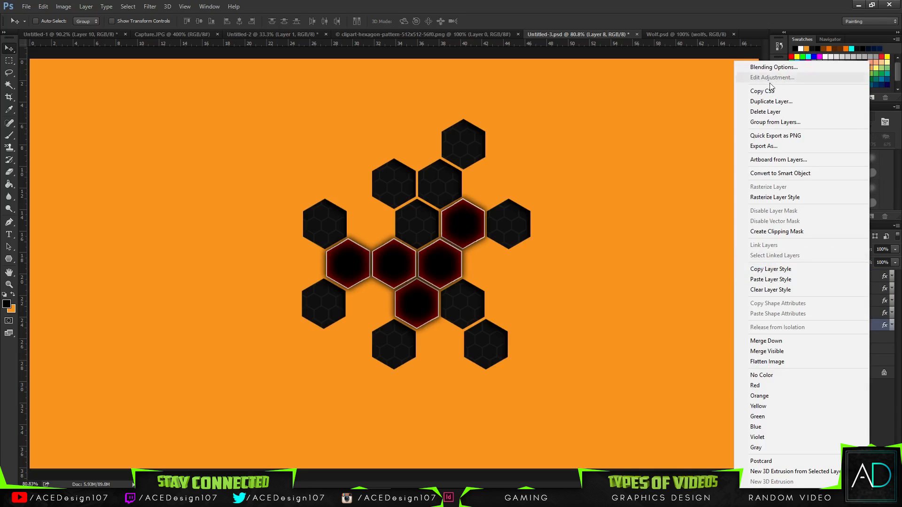
left_click(771, 67)
left_click(583, 186)
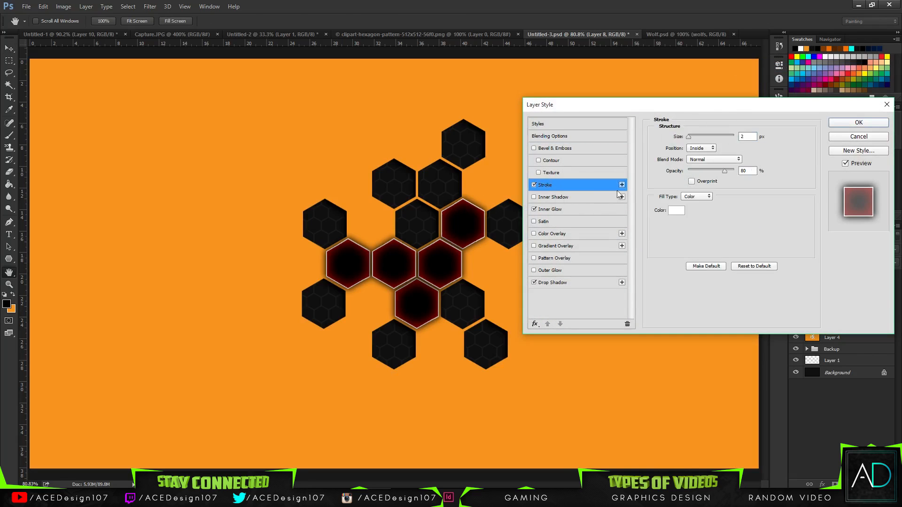
left_click(678, 209)
left_click_drag(147, 147, 239, 125)
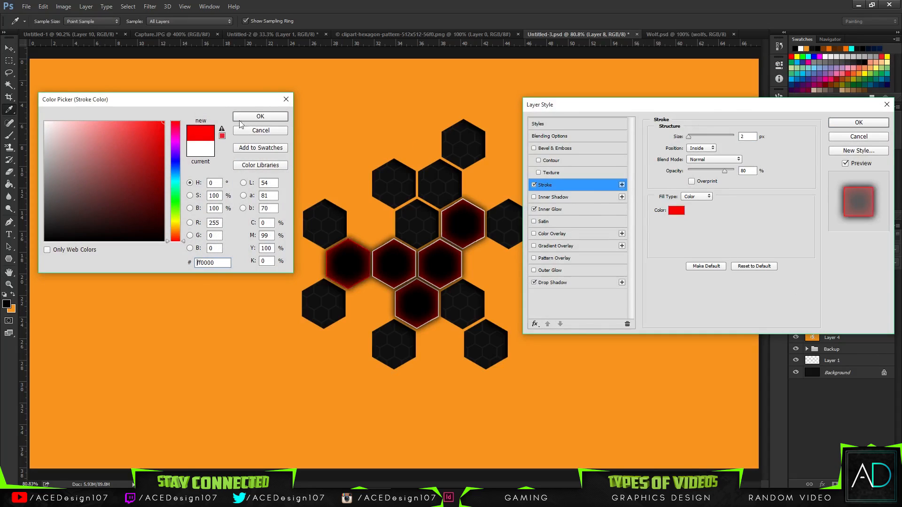
mouse_move(150, 173)
left_mouse_down()
mouse_move(181, 206)
mouse_move(282, 103)
left_mouse_up()
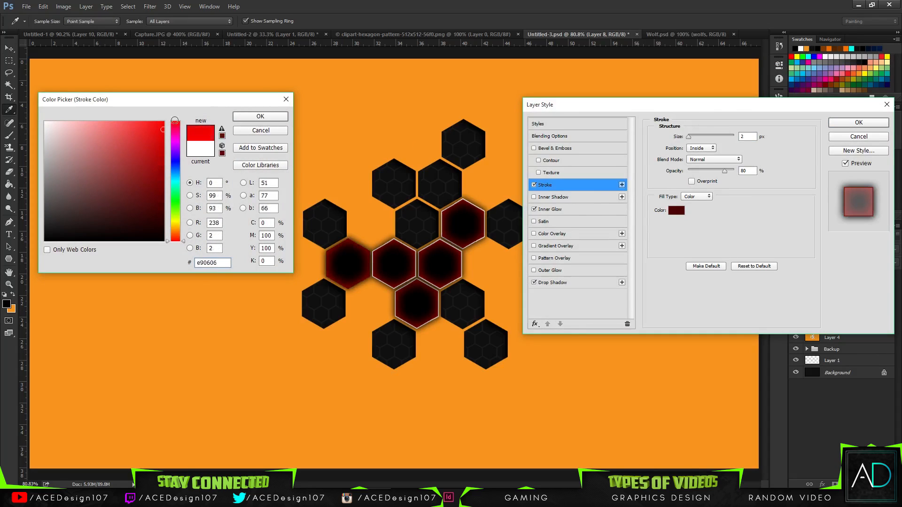
mouse_move(153, 190)
left_mouse_down()
mouse_move(175, 224)
mouse_move(186, 298)
mouse_move(137, 197)
mouse_move(311, 61)
left_mouse_up()
left_click(260, 116)
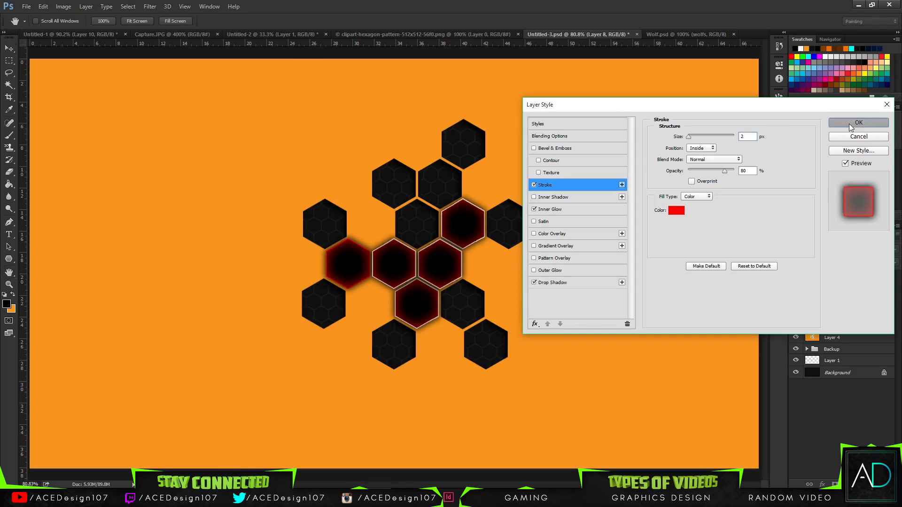
left_click(859, 122)
Copy Layer 8's updated style and paste it onto the four black hexagon layers above it.
right_click(848, 326)
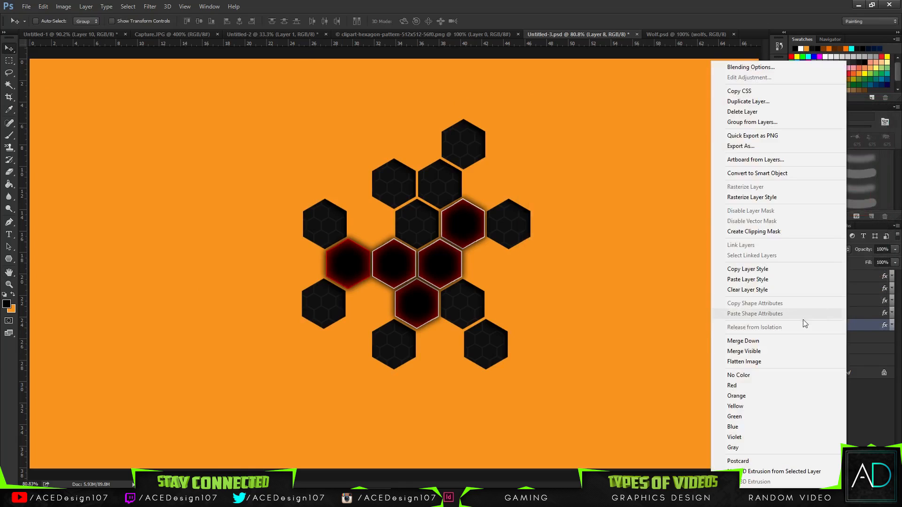
left_click(756, 266)
left_click(854, 312)
left_click(856, 281, "shift")
right_click(857, 280)
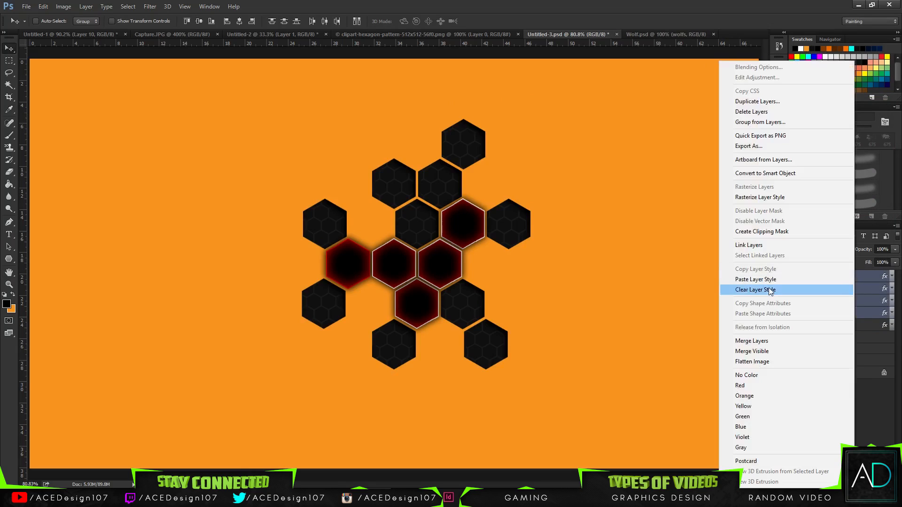
left_click(752, 282)
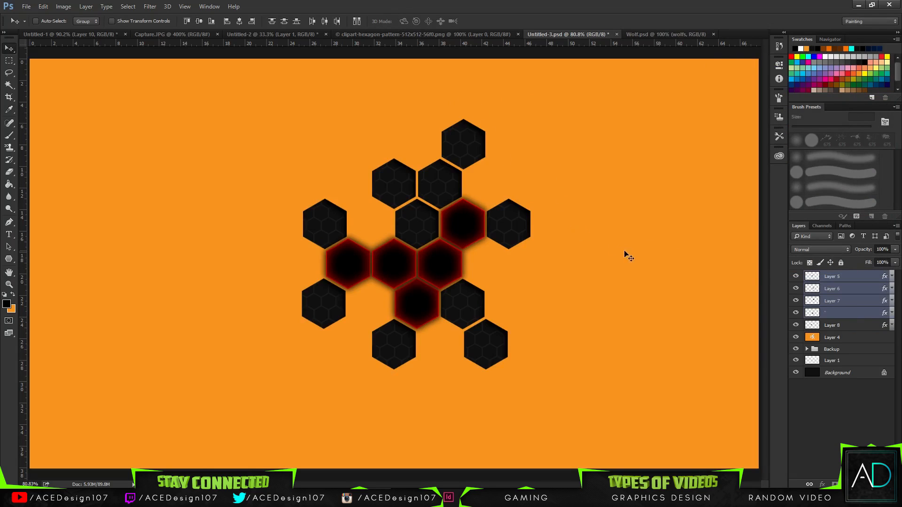
Compare the red-edged hexagons against the dark honeycomb and the orange background by hiding and showing Layer 4.
left_click(855, 342)
left_click(796, 337)
left_click(796, 337)
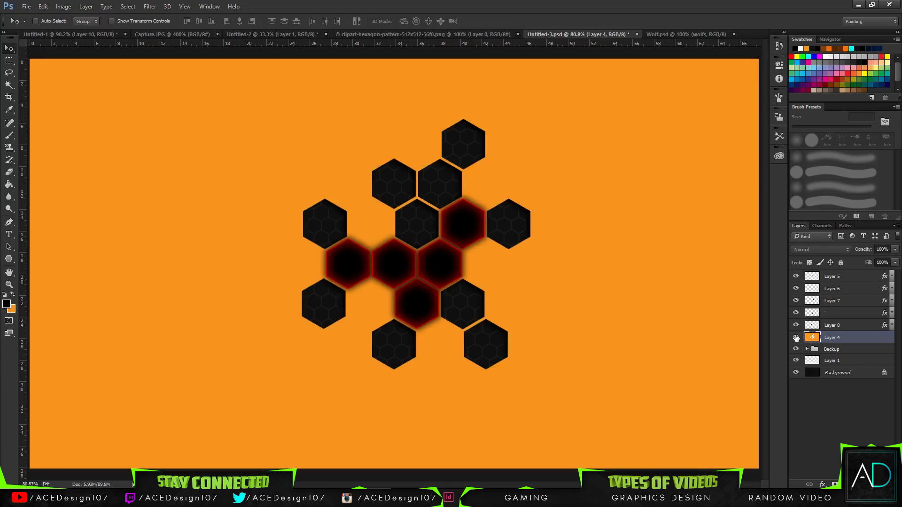
left_click(796, 337)
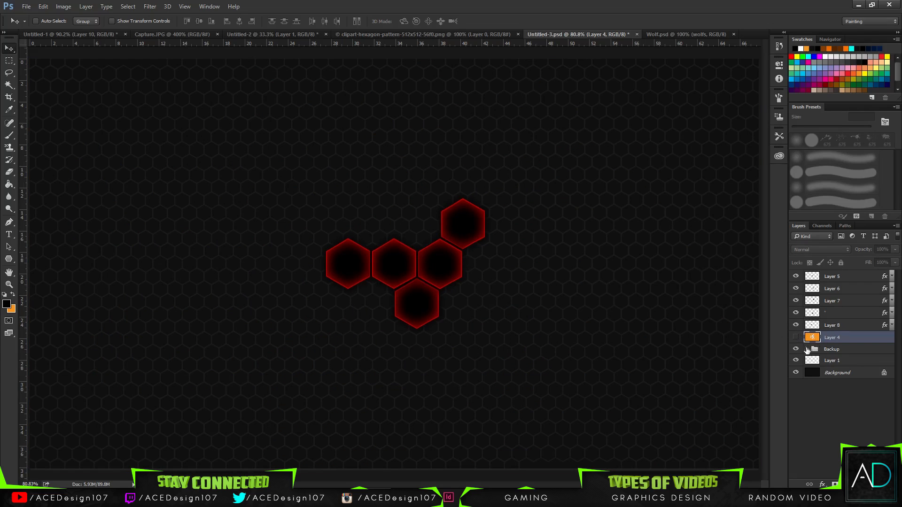
left_click(796, 338)
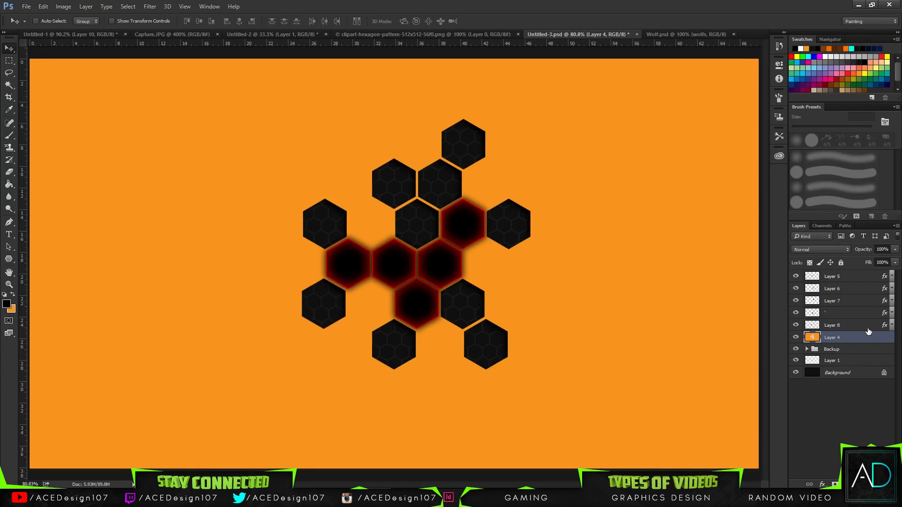
Set up a dark brown to orange gradient for the Gradient tool, based on the Foreground to Background preset.
key("g")
right_click(9, 184)
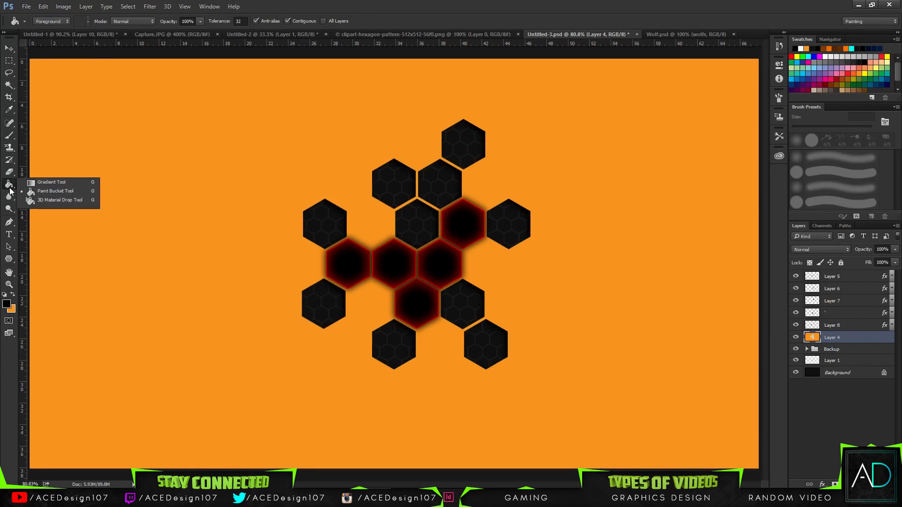
left_click(39, 184)
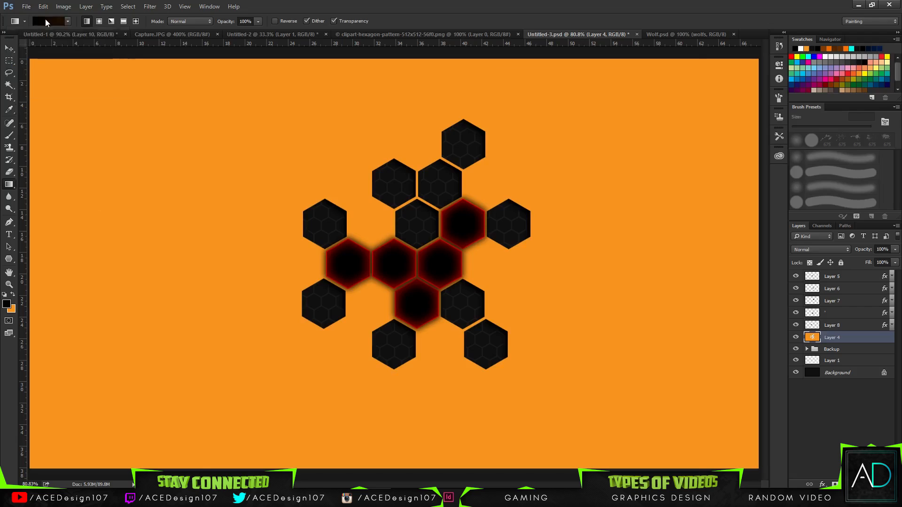
left_click(45, 19)
left_click(507, 90)
left_click(504, 208)
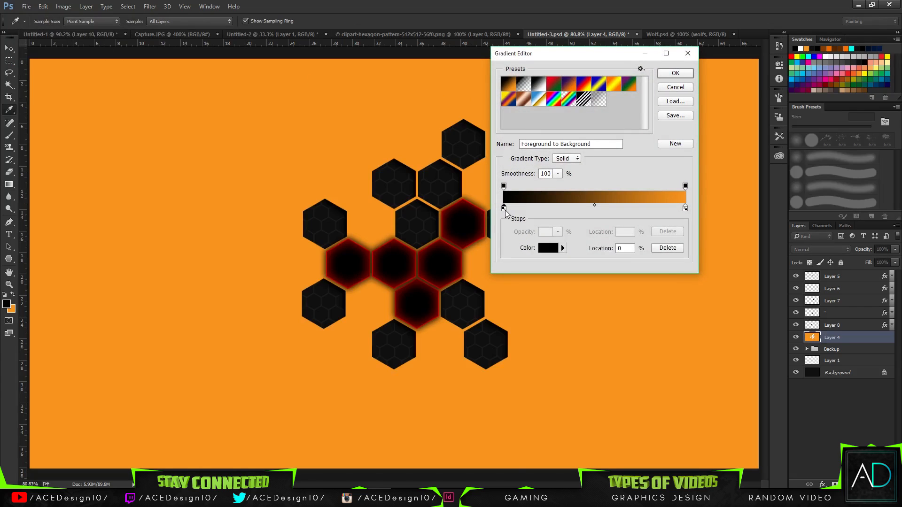
double_click(504, 207)
left_click_drag(158, 197, 228, 202)
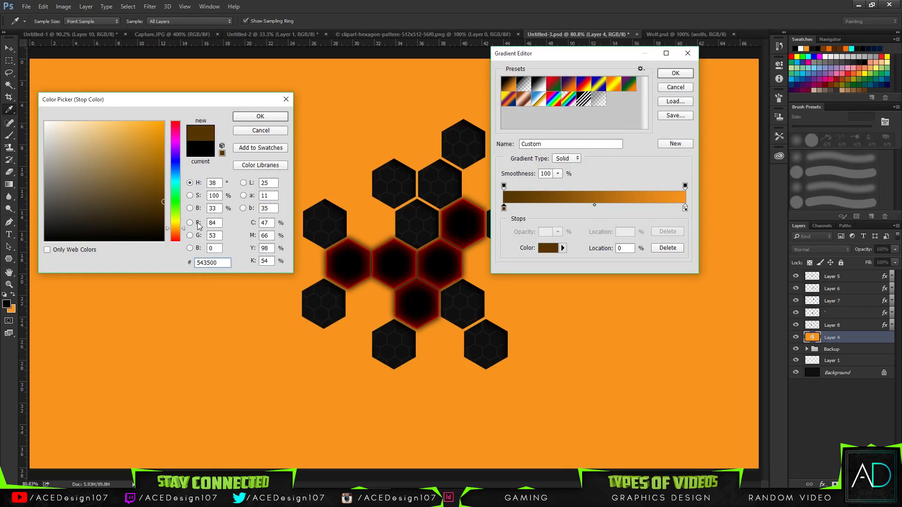
mouse_move(177, 222)
left_mouse_down()
mouse_move(175, 239)
mouse_move(179, 232)
left_mouse_up()
left_click(250, 121)
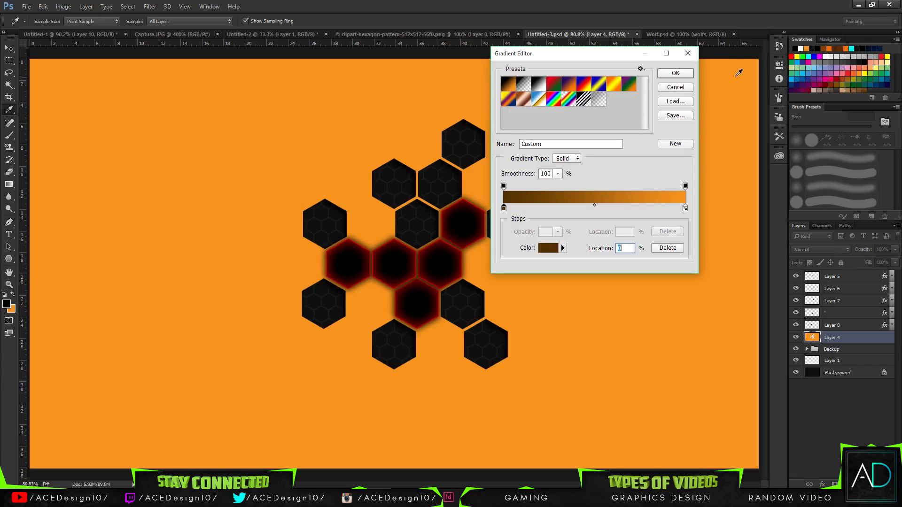
left_click(674, 73)
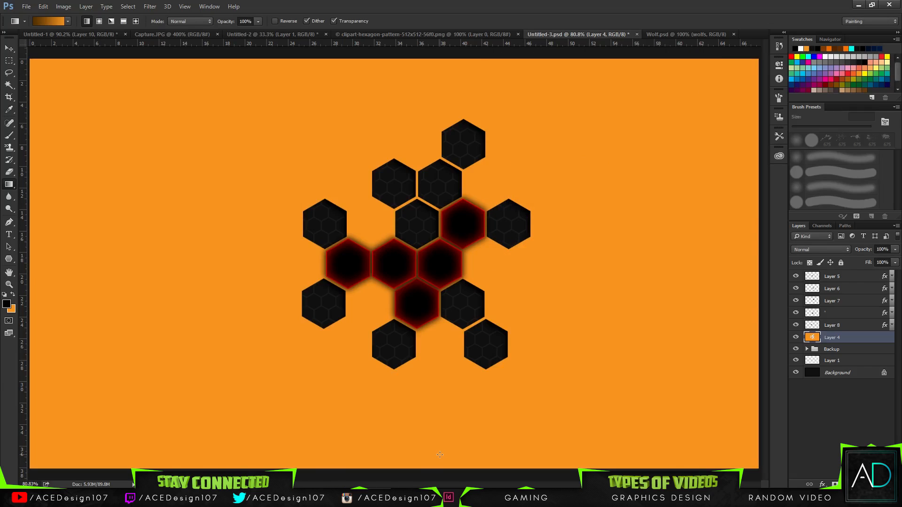
Try applying the linear gradient upward across Layer 4, without and with its pixels selected, undoing each attempt and deselecting.
left_click_drag(428, 338, 414, 44)
key("ctrl+z")
left_click_drag(420, 434, 425, 212)
key("ctrl+z")
left_click_drag(420, 435, 423, 212)
key("ctrl+z")
left_click(812, 337, "ctrl")
left_click_drag(398, 442, 459, 277)
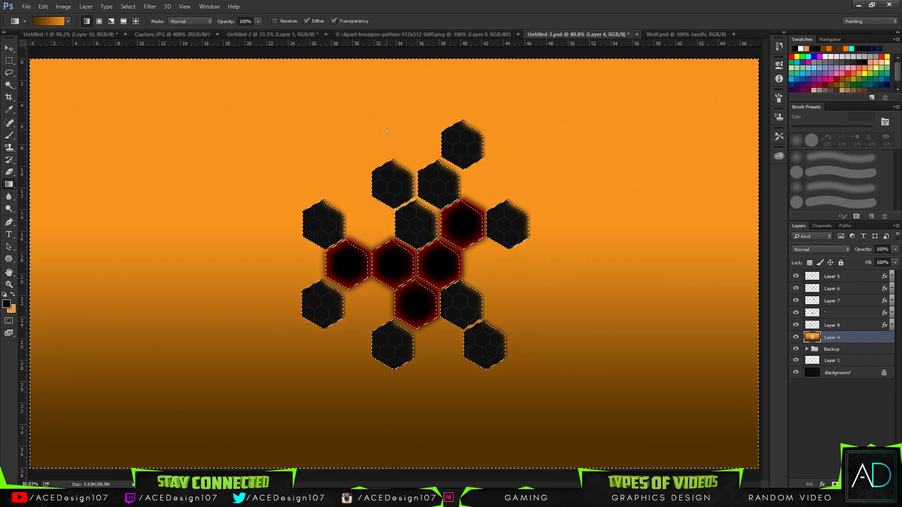
key("ctrl+z")
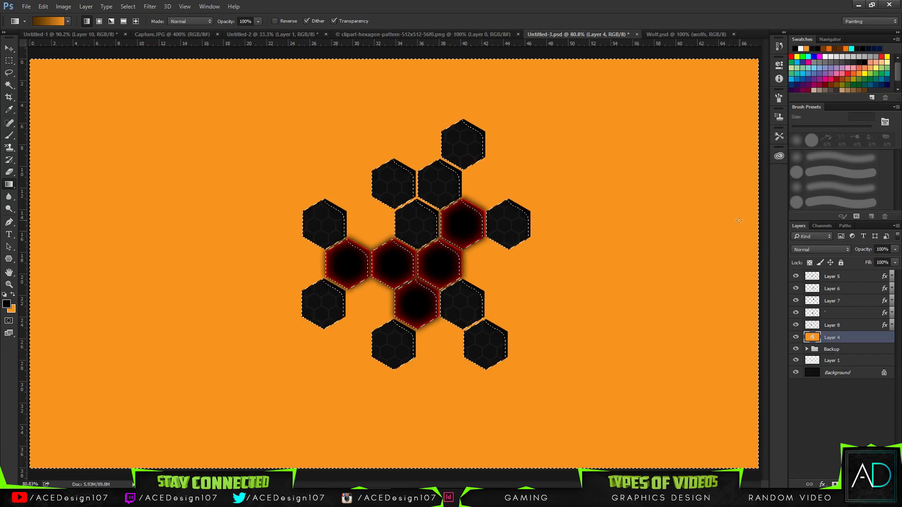
key("ctrl+d")
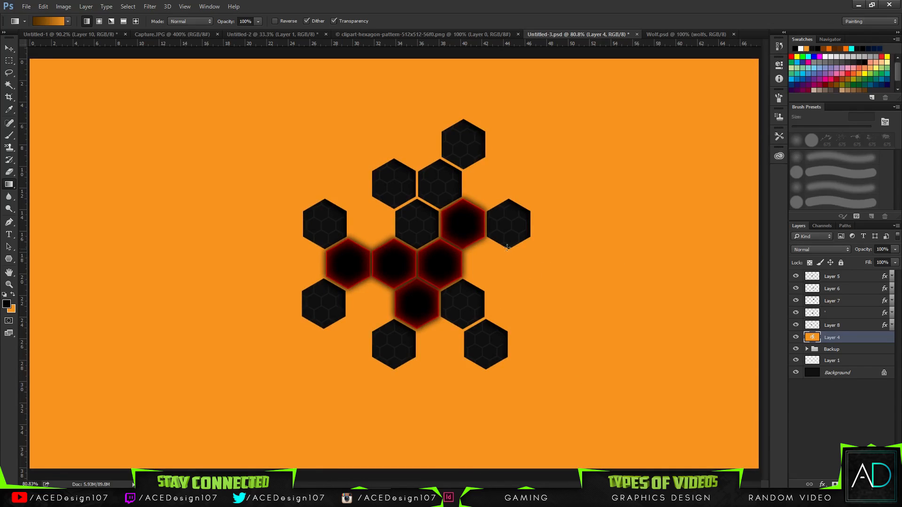
Add a new layer directly above the orange Layer 4.
key("ctrl+minus")
key("ctrl+minus")
key("ctrl+minus")
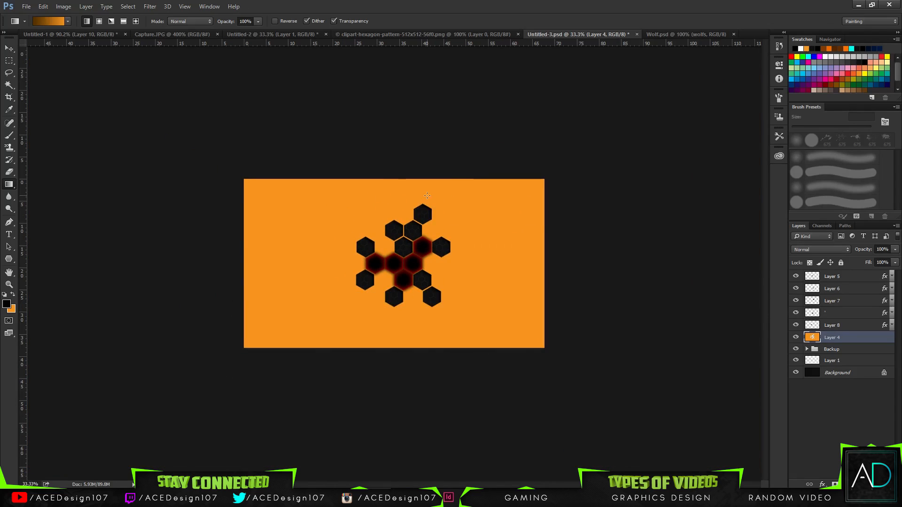
key("ctrl+shift+n")
key("Return")
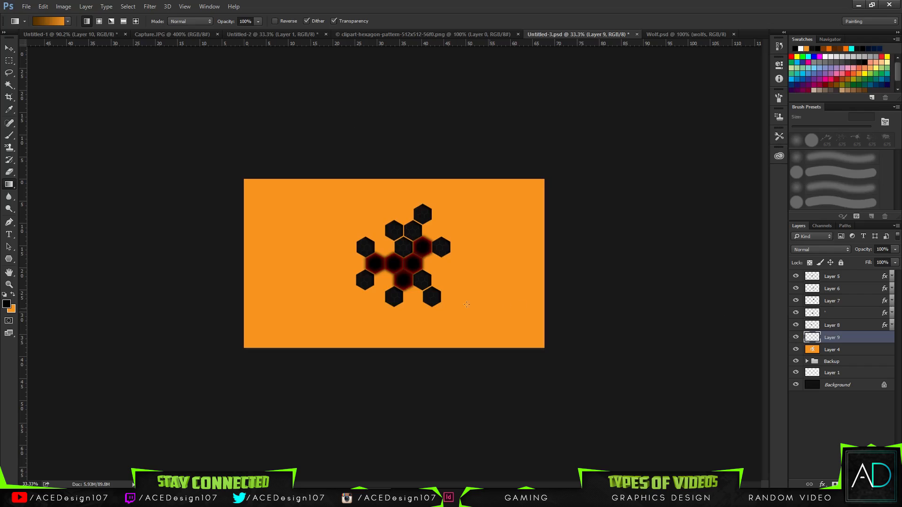
Set the soft round brush to 1500 px and the foreground colour to white.
key("b")
left_click(49, 22)
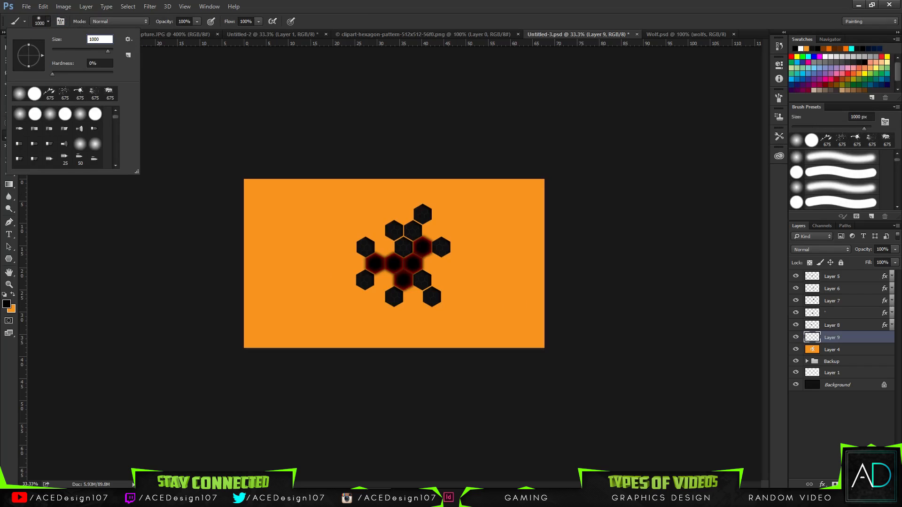
key("BackSpace")
key("BackSpace")
key("Return")
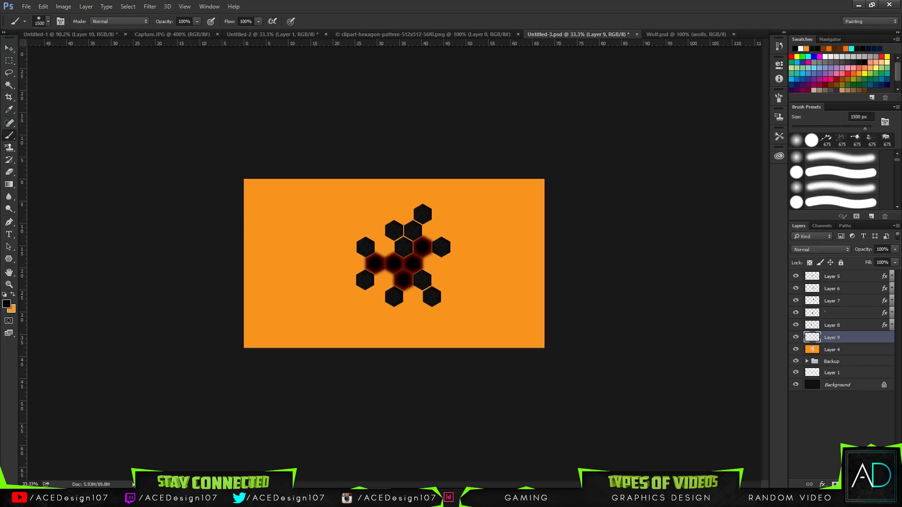
left_click(4, 294)
left_click(13, 294)
key("ctrl+shift+n")
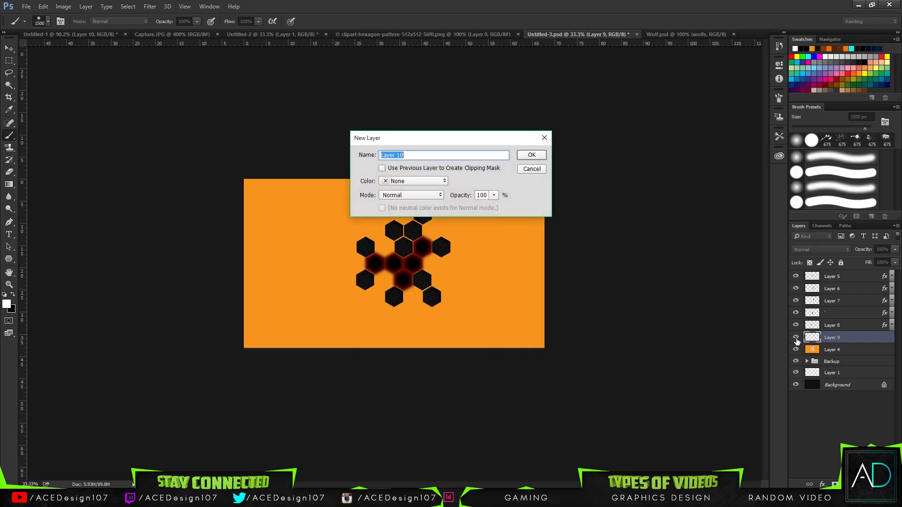
key("Escape")
Paint soft white glows on Layer 9 at the canvas's lower-left corner, lower-right corner and upper edge.
left_click(261, 343)
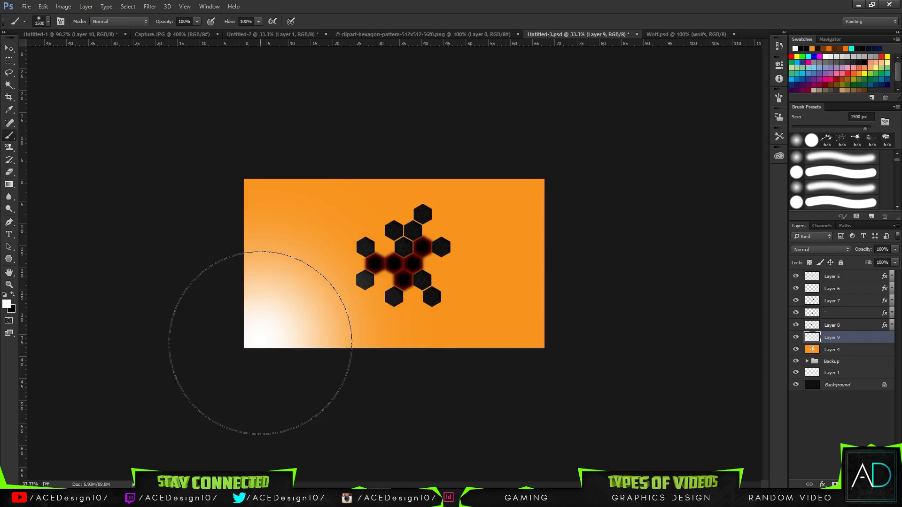
key("ctrl+z")
key("ctrl+z")
key("ctrl+z")
key("ctrl+z")
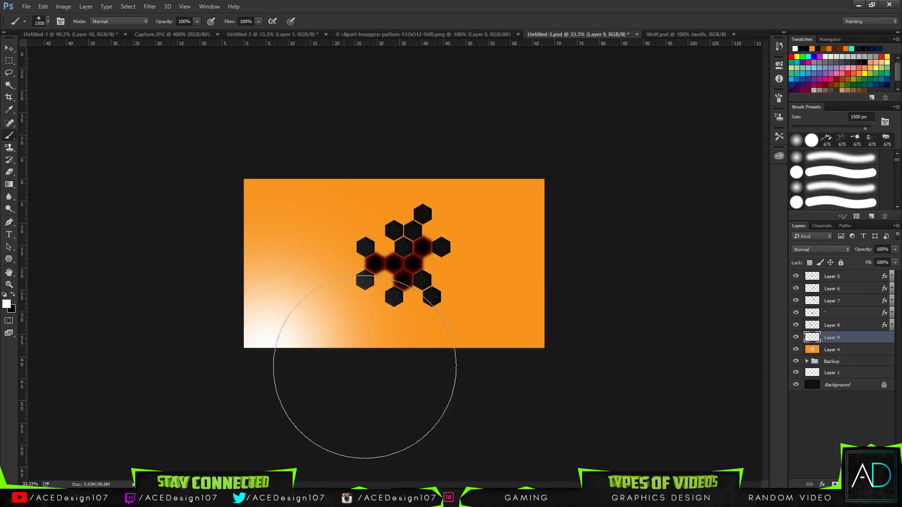
left_click(591, 382)
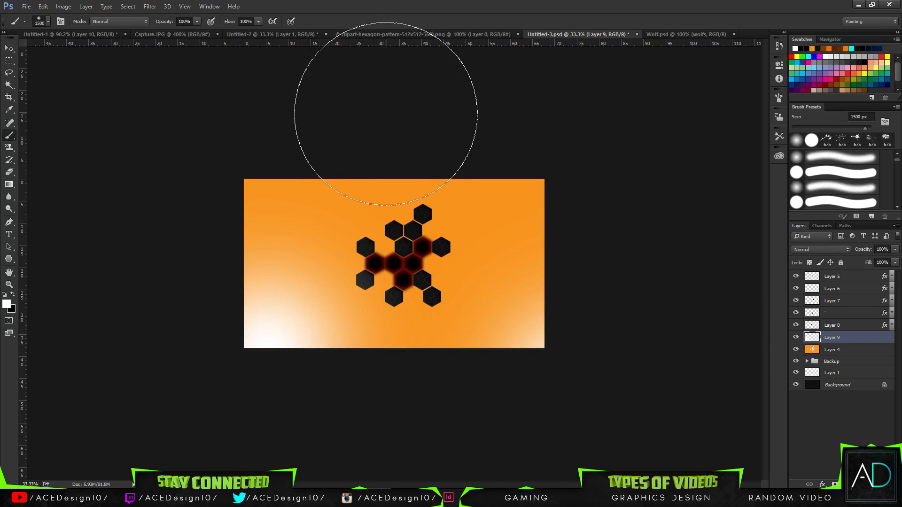
left_click(364, 122)
Lower Layer 9's opacity to 25% and soften its white glows by applying Gaussian Blur twice.
left_click(895, 249)
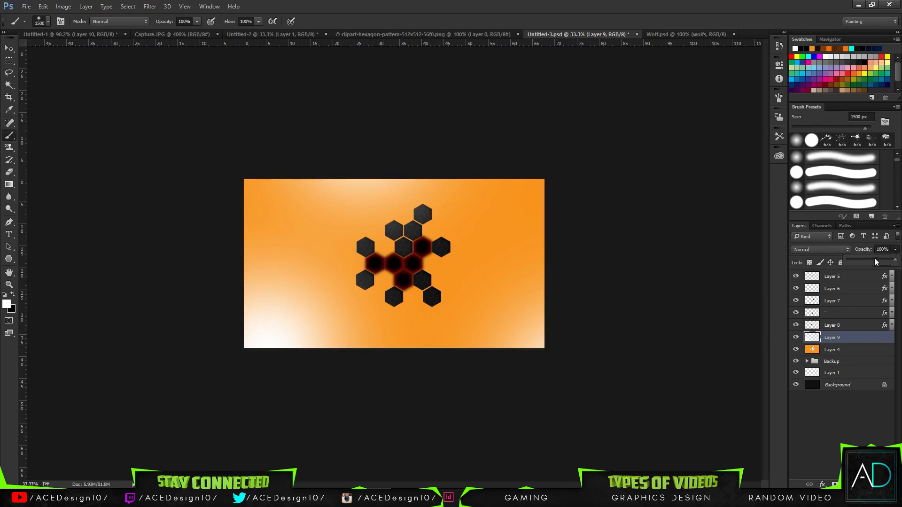
left_click_drag(875, 261, 861, 260)
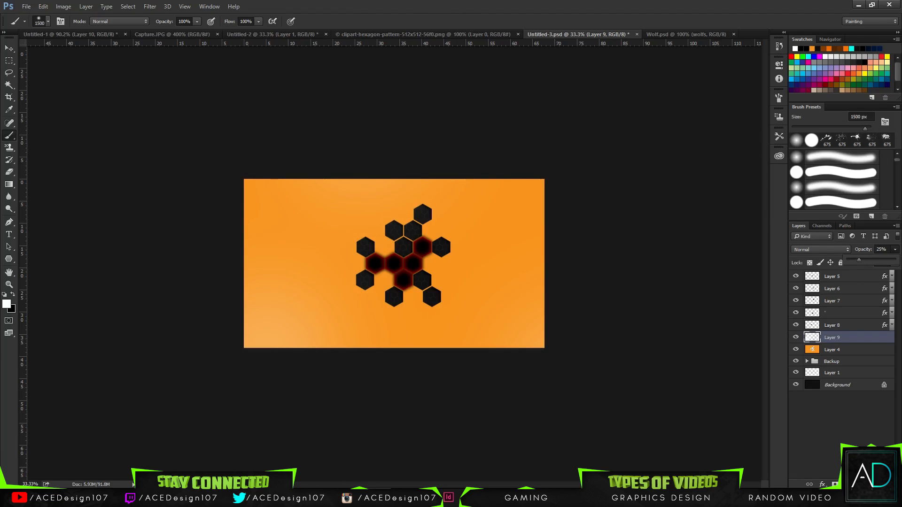
left_click(149, 5)
left_click(165, 17)
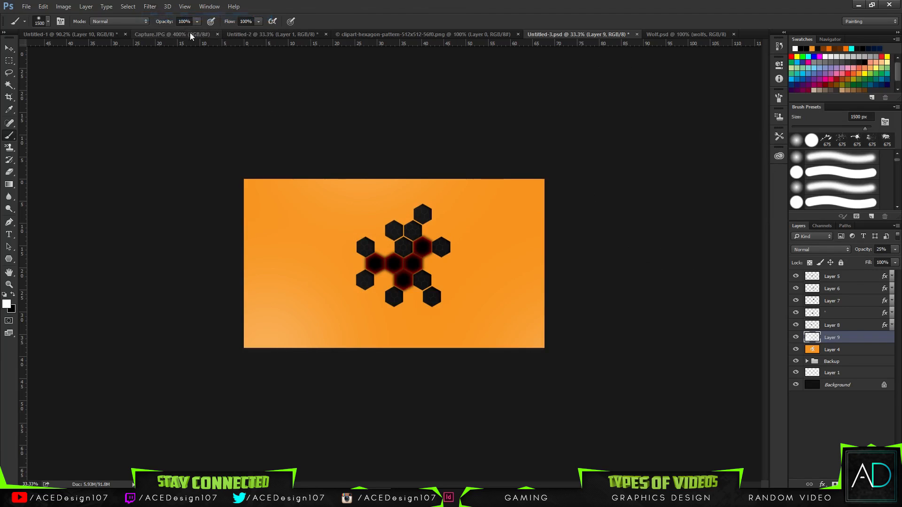
left_click(150, 6)
mouse_move(174, 111)
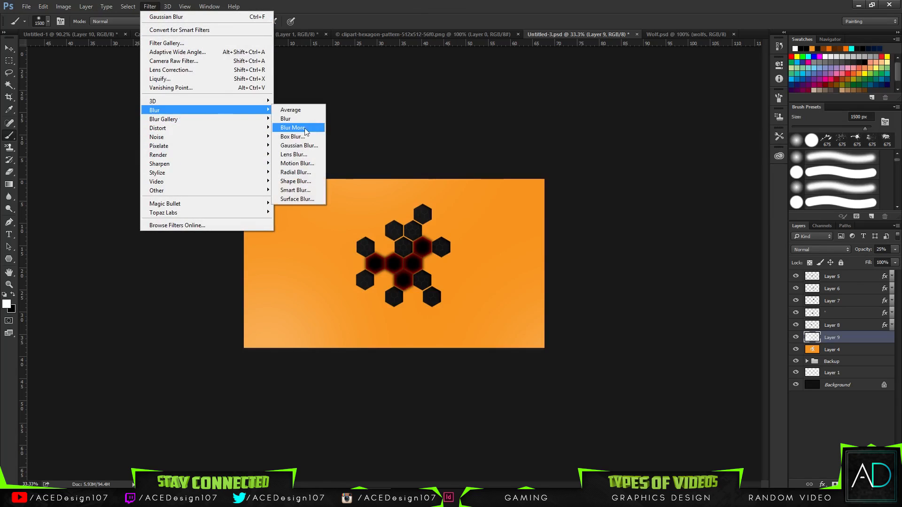
left_click(299, 145)
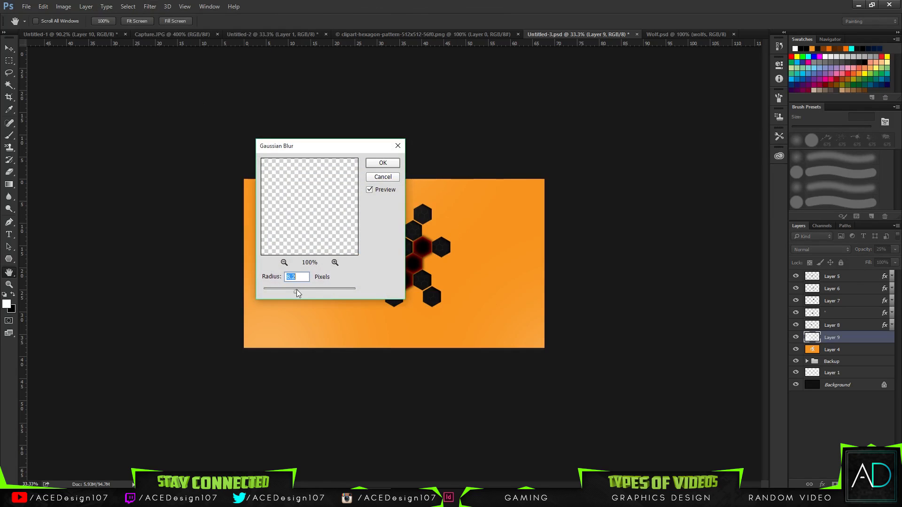
left_click(383, 163)
Set the brush's foreground colour to dark grey #282828 and add a new layer directly above Layer 9.
key("b")
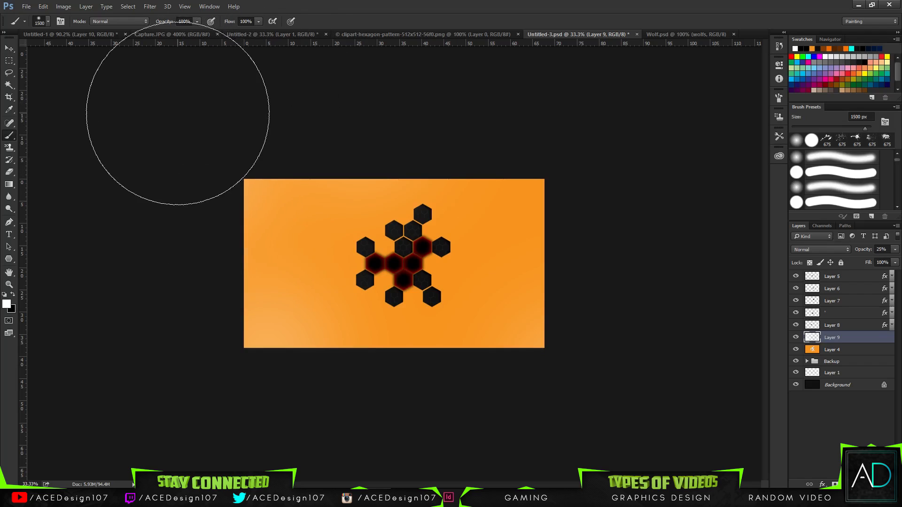
left_click(9, 304)
left_click_drag(89, 211, 46, 222)
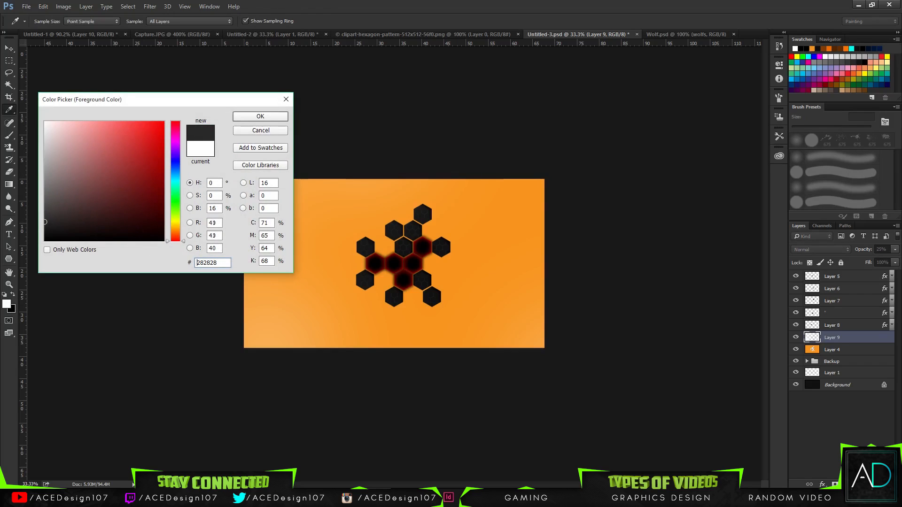
left_click(260, 117)
key("ctrl+shift+n")
key("Return")
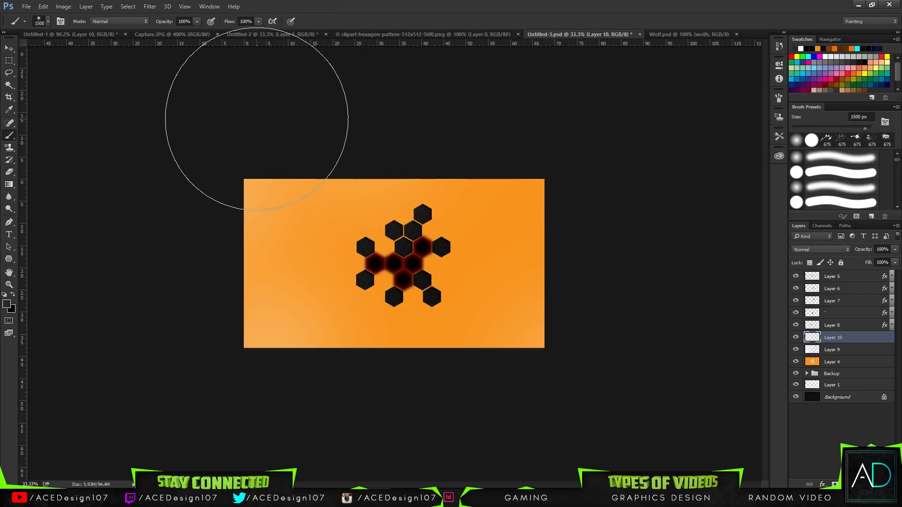
Paint soft dark grey shading on Layer 10 at the canvas's left, right and bottom edges.
left_click(224, 208)
key("ctrl+z")
left_click(244, 243)
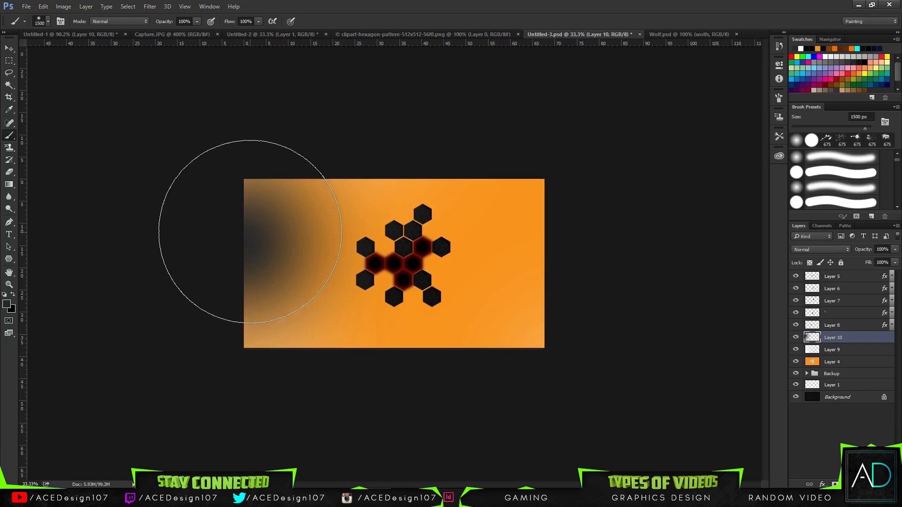
key("ctrl+z")
left_click(265, 230)
key("ctrl+z")
left_click(263, 224)
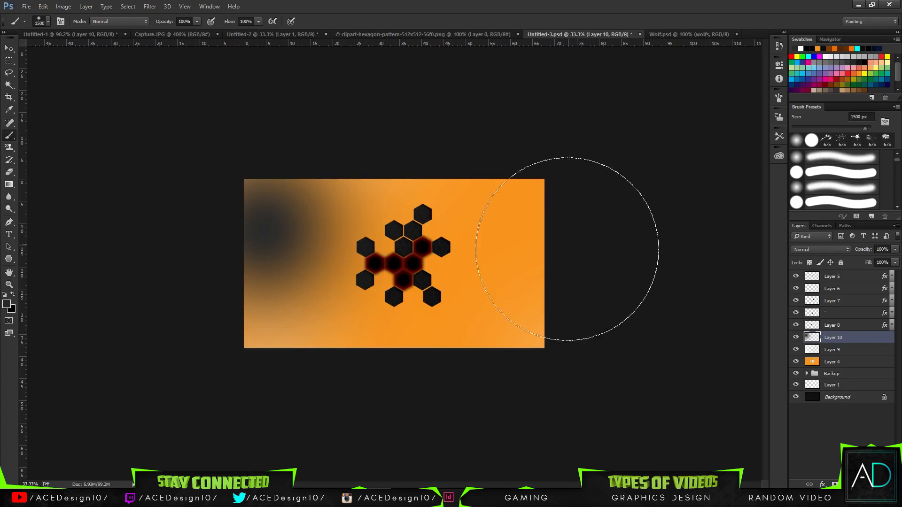
left_click(562, 254)
left_click(374, 399)
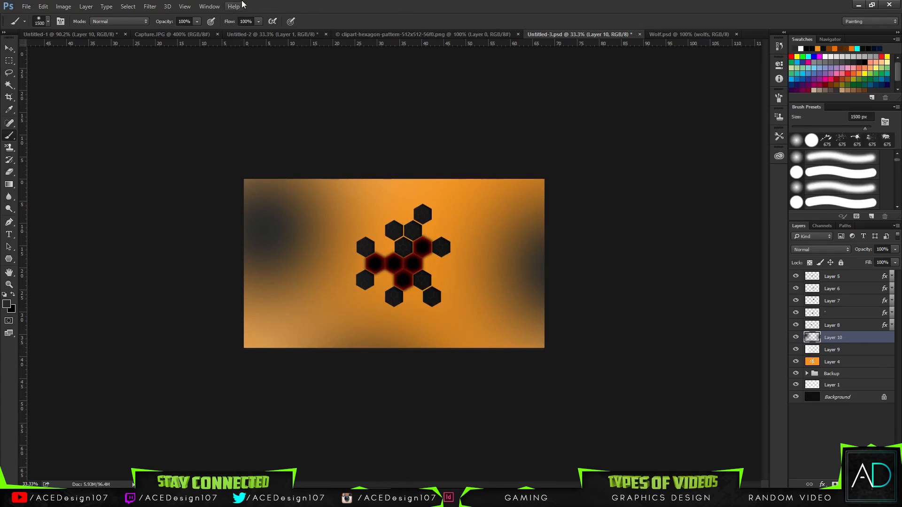
Discard the grey-shaded Layer 10 and add a new empty layer directly above Layer 9.
mouse_move(896, 251)
left_mouse_down()
mouse_move(857, 259)
mouse_move(894, 260)
left_mouse_up()
left_click(851, 339)
key("Delete")
key("ctrl+shift+n")
key("Return")
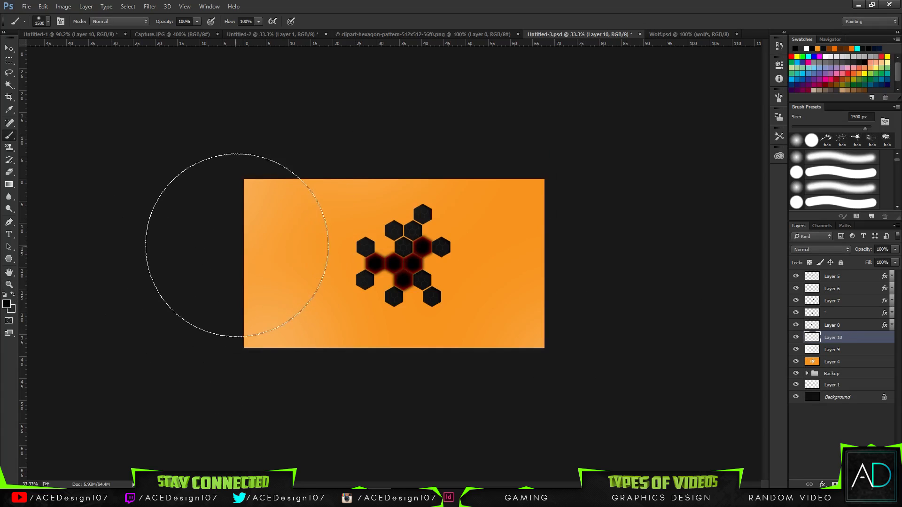
Try black brush strokes with different hardness at the canvas's left edge on the new layer and undo them.
left_click_drag(237, 239, 238, 246)
key("ctrl+z")
key("ctrl+z")
key("ctrl+z")
left_click(47, 22)
left_click(259, 220)
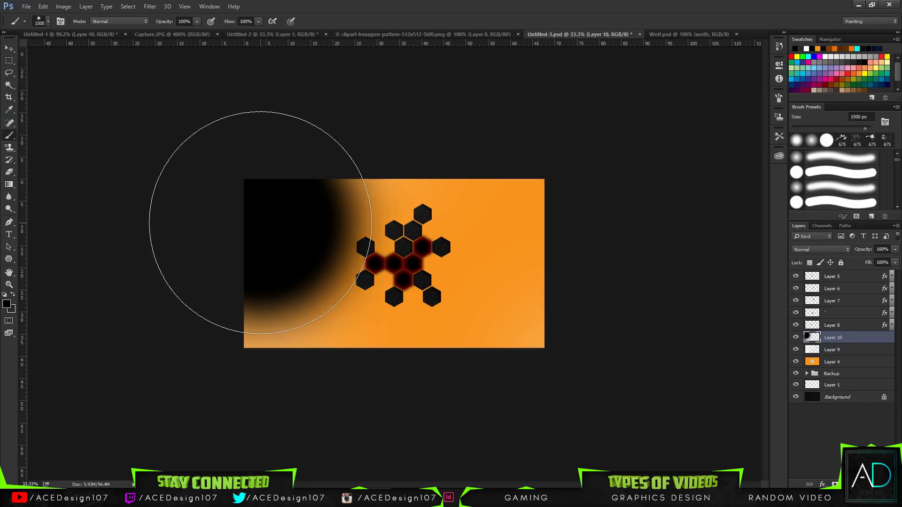
key("ctrl+z")
left_click(242, 221)
key("ctrl+z")
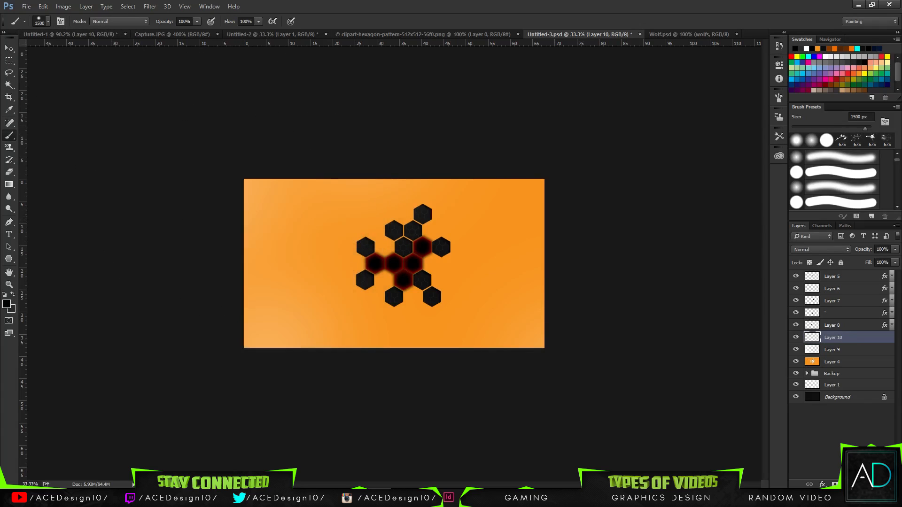
Paint black shading with 22% brush hardness at Layer 10's left, bottom and upper-right edges, and lower the layer's opacity to 32%.
left_click(49, 20)
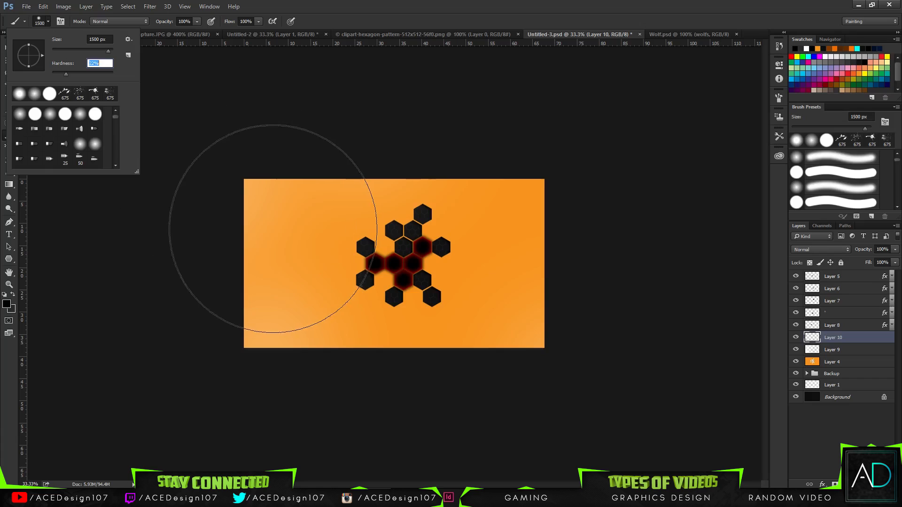
left_click(258, 223)
key("ctrl+z")
left_click(218, 209)
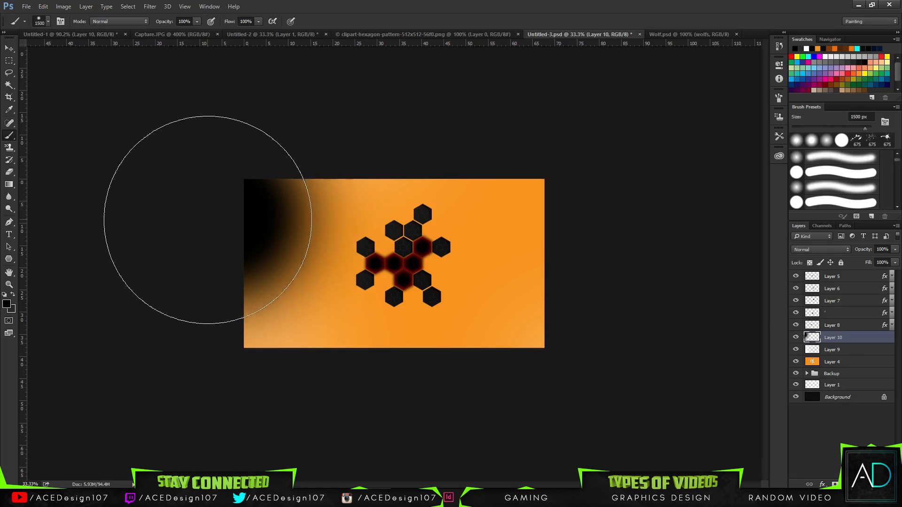
left_click(372, 401)
left_click(580, 223)
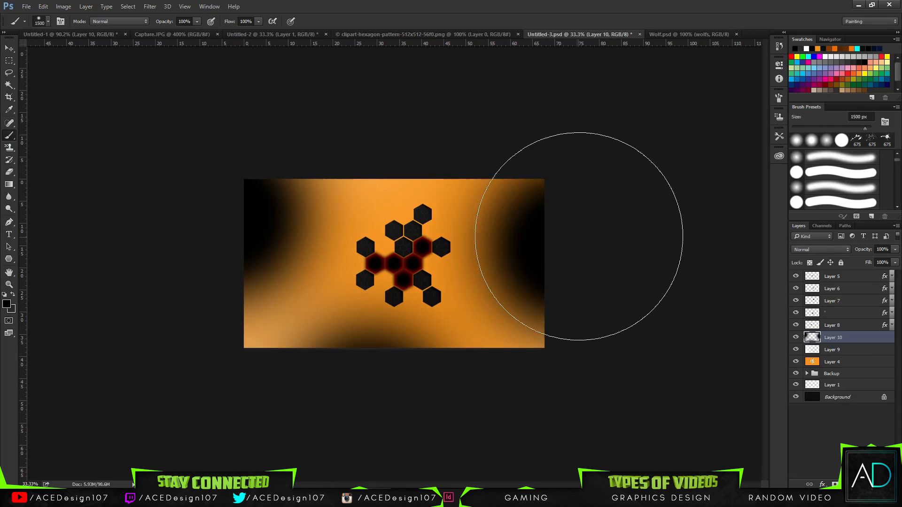
key("ctrl+z")
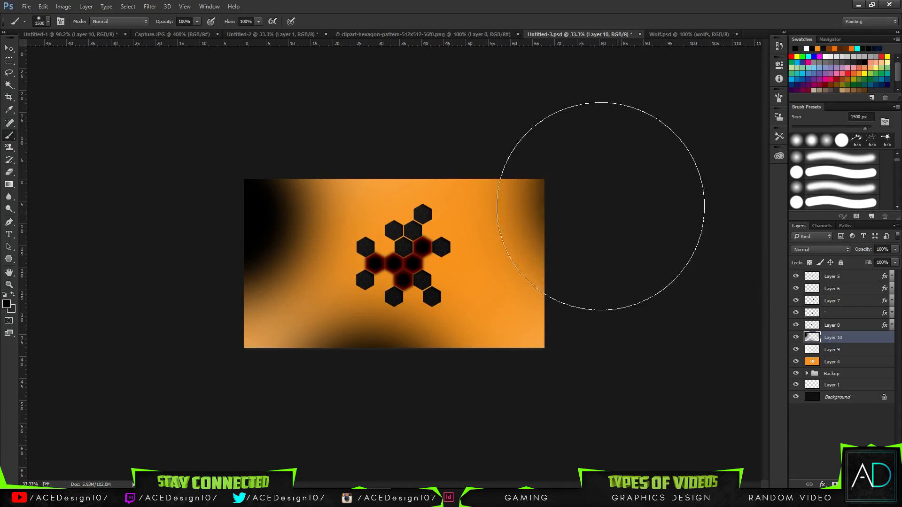
left_click(594, 197)
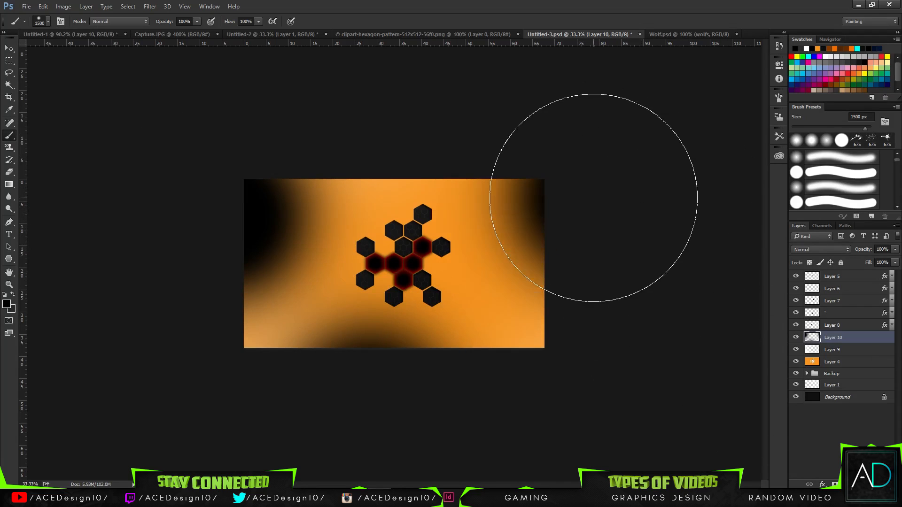
left_click(894, 249)
mouse_move(869, 263)
left_mouse_down()
mouse_move(850, 260)
mouse_move(862, 263)
left_mouse_up()
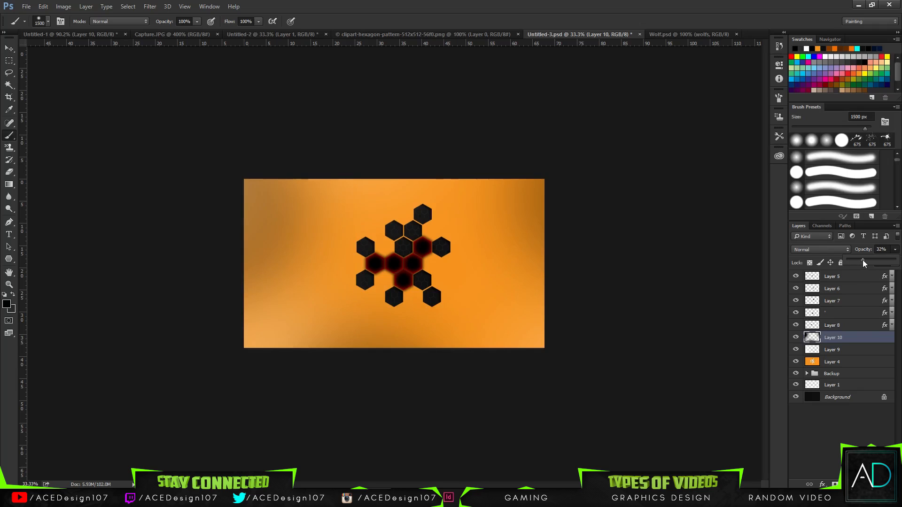
Add a new layer and move it below Layer 9, directly above the orange Layer 4.
key("ctrl+plus")
key("ctrl+plus")
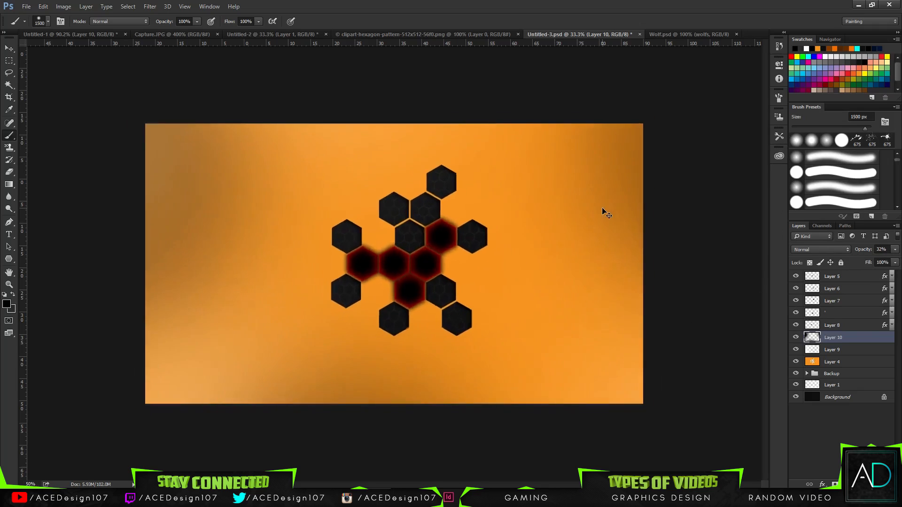
key("ctrl+shift+n")
key("Return")
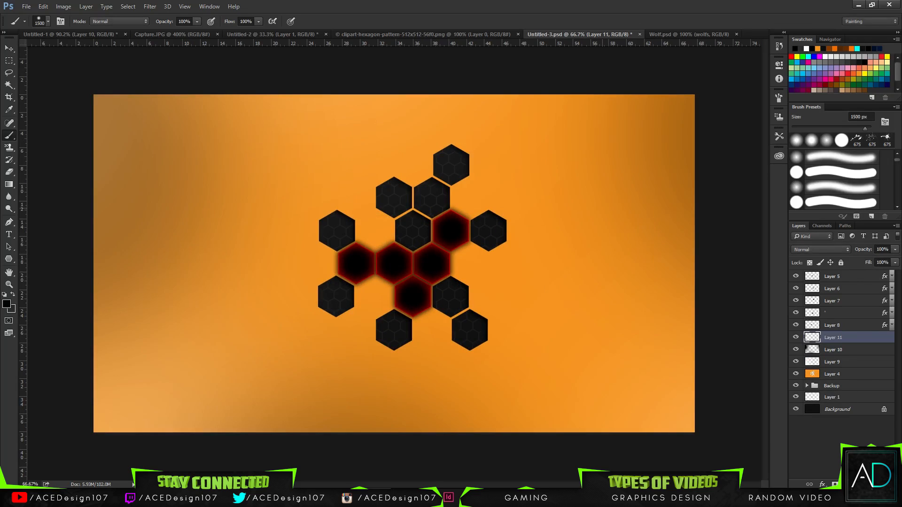
key("ctrl+bracketleft")
key("ctrl+bracketleft")
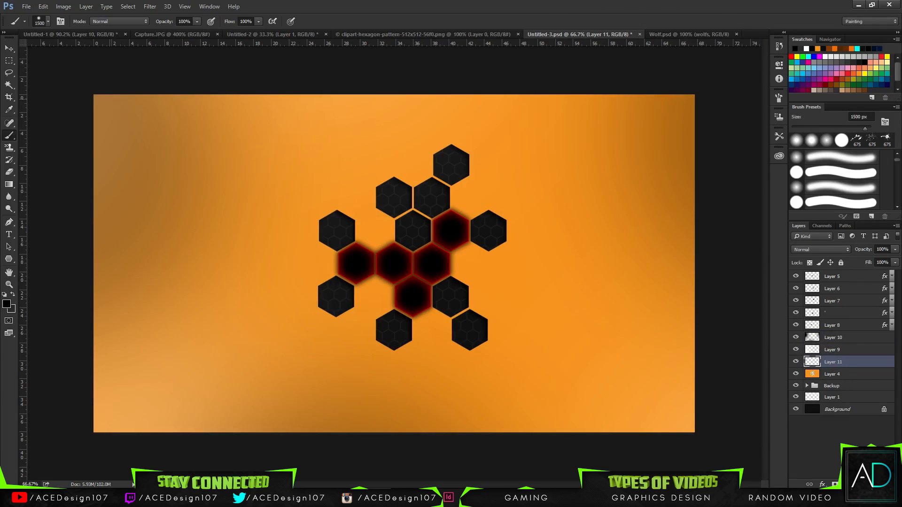
Reset the colours to default black and white and fill Layer 11 with the Clouds render filter.
left_click(5, 294)
left_click(150, 6)
mouse_move(160, 153)
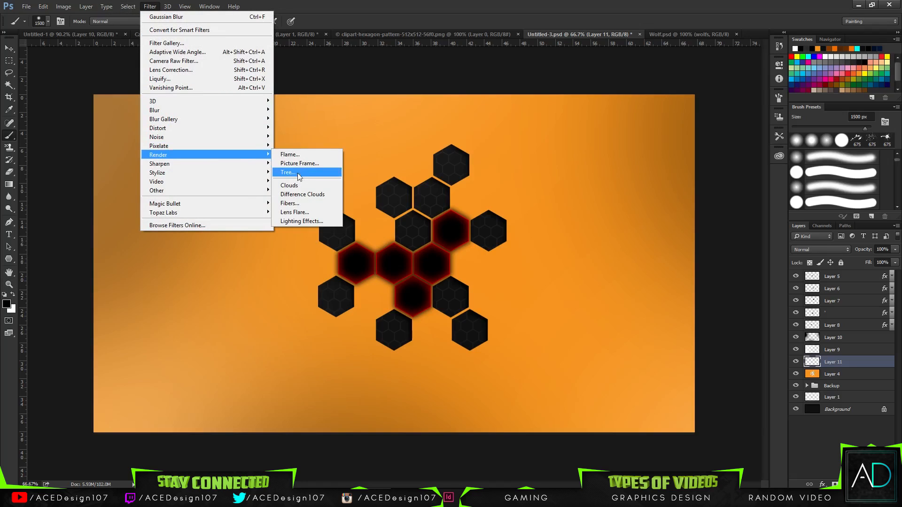
left_click(288, 185)
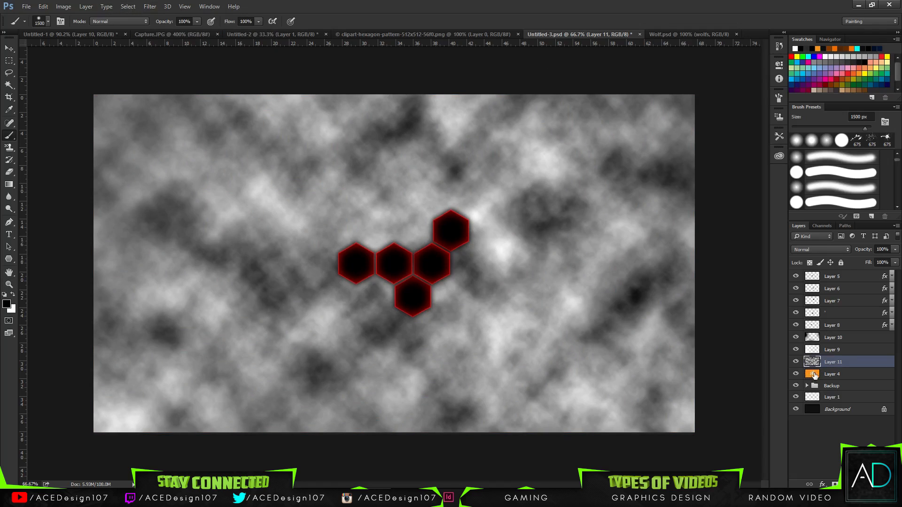
Delete the hexagon areas from Layer 11's clouds with an inverted selection of Layer 4's contents, and clear the selection.
left_click(815, 375, "ctrl")
left_click_drag(834, 362, 857, 373)
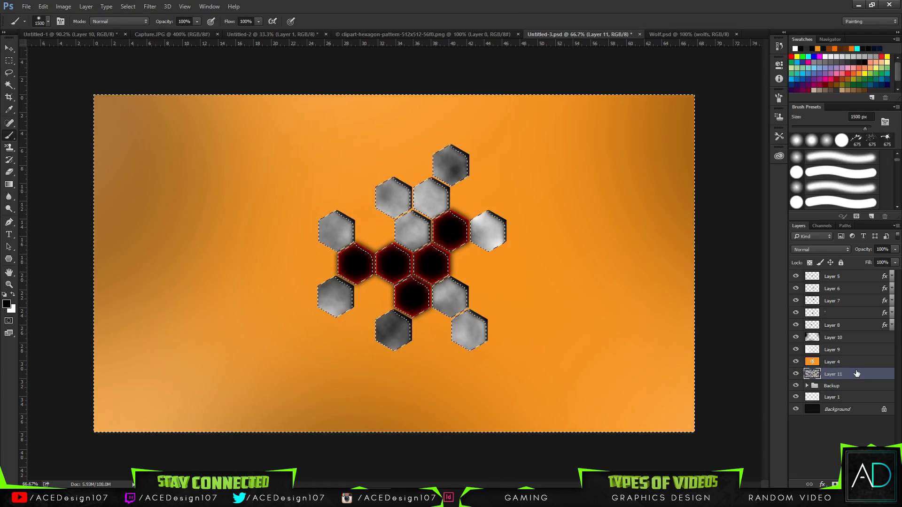
key("ctrl+z")
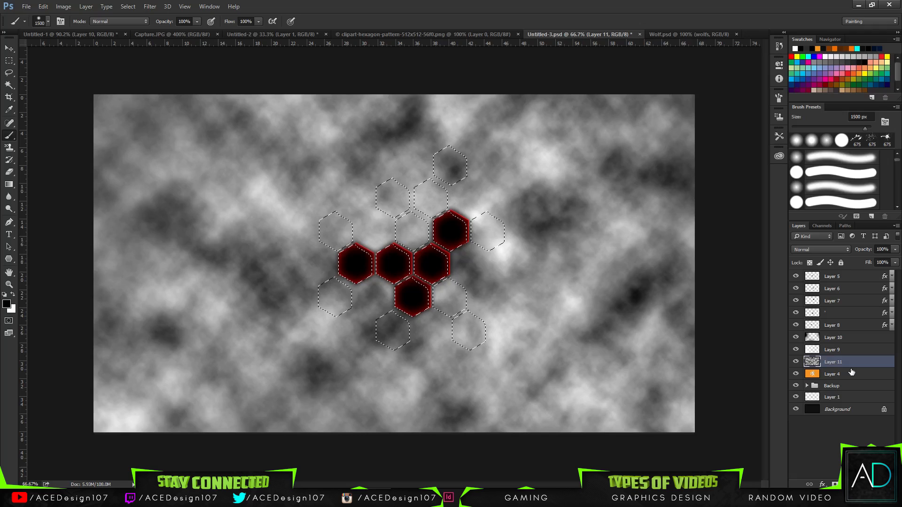
key("Delete")
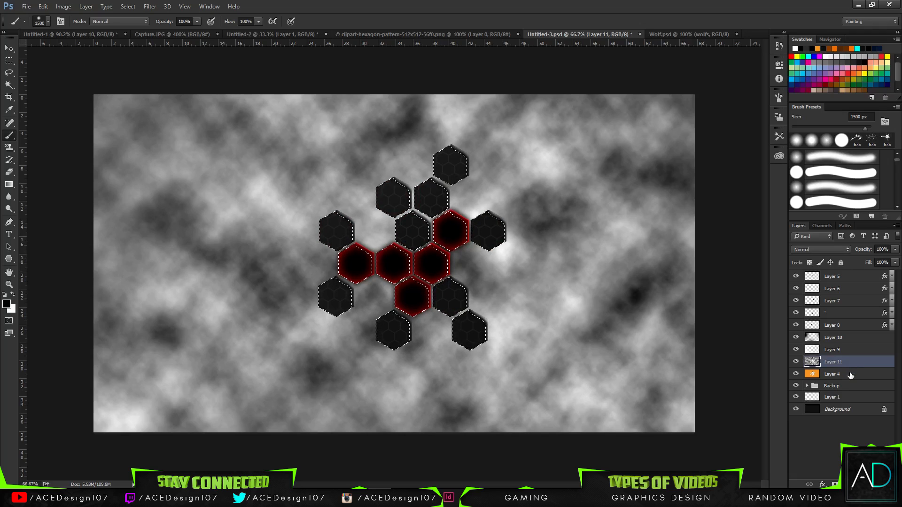
left_click(851, 375)
key("ctrl+d")
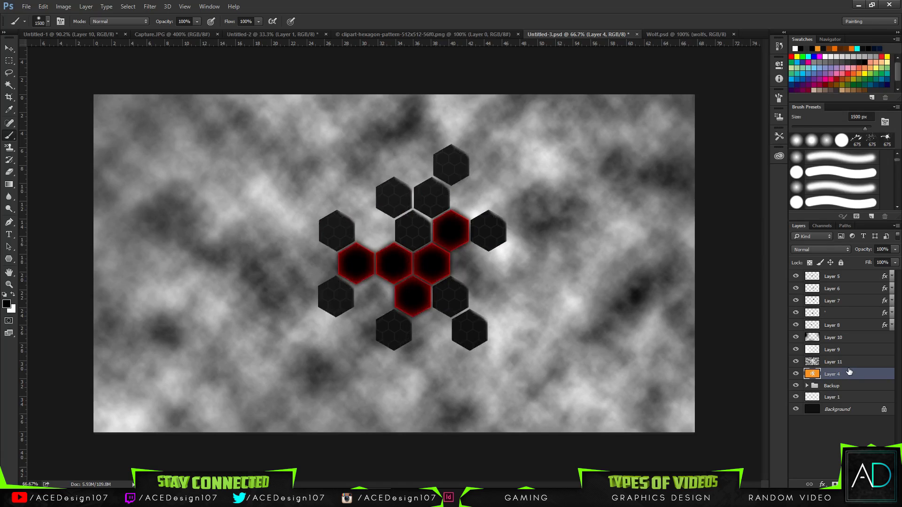
Lower the opacity of the clouds on Layer 11 to 6%.
left_click(853, 362)
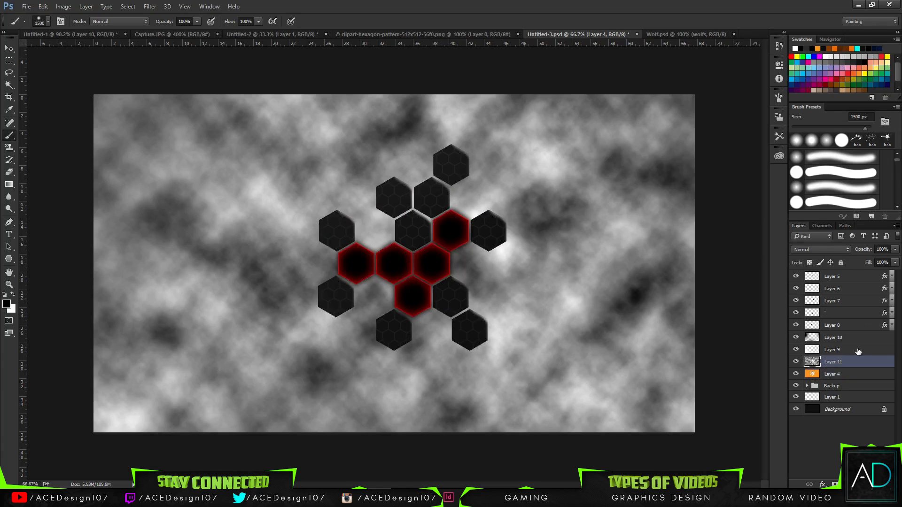
left_click(895, 249)
mouse_move(869, 261)
left_mouse_down()
mouse_move(850, 266)
mouse_move(888, 263)
mouse_move(855, 260)
left_mouse_up()
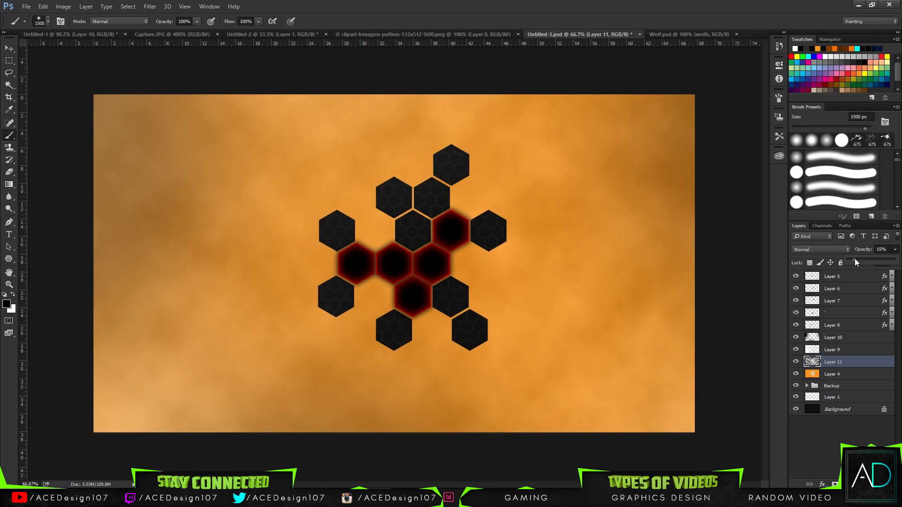
left_click_drag(854, 259, 850, 260)
left_click(294, 1)
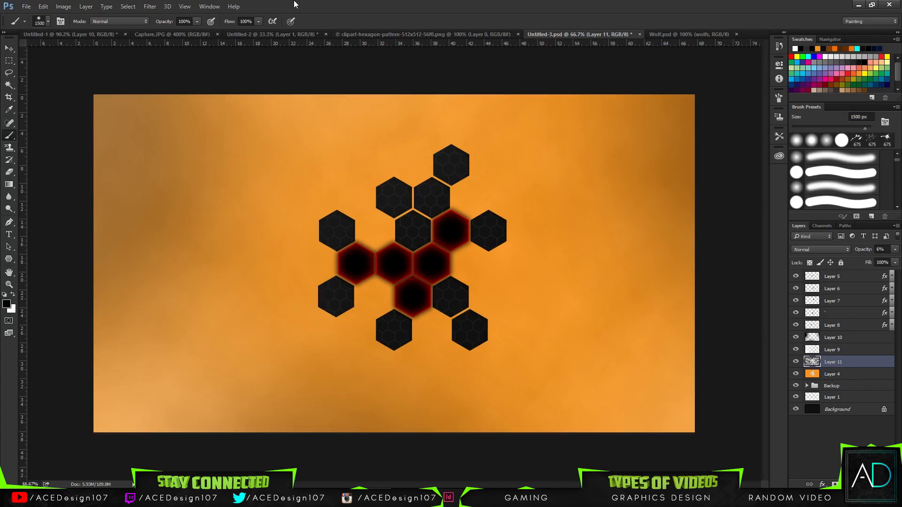
Lower the opacity of Layer 10's black shading to 3%.
key("ctrl+1")
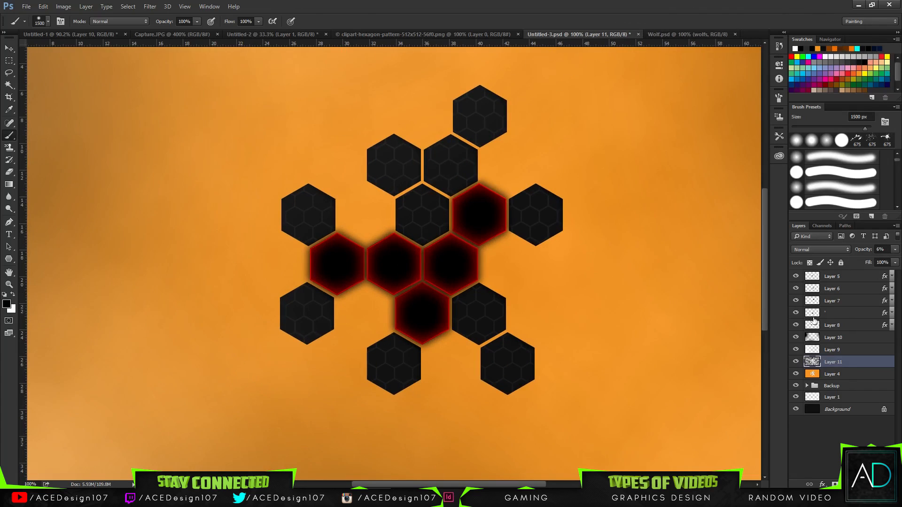
left_click(861, 339)
left_click(895, 250)
left_click_drag(871, 261, 852, 261)
left_click(549, 4)
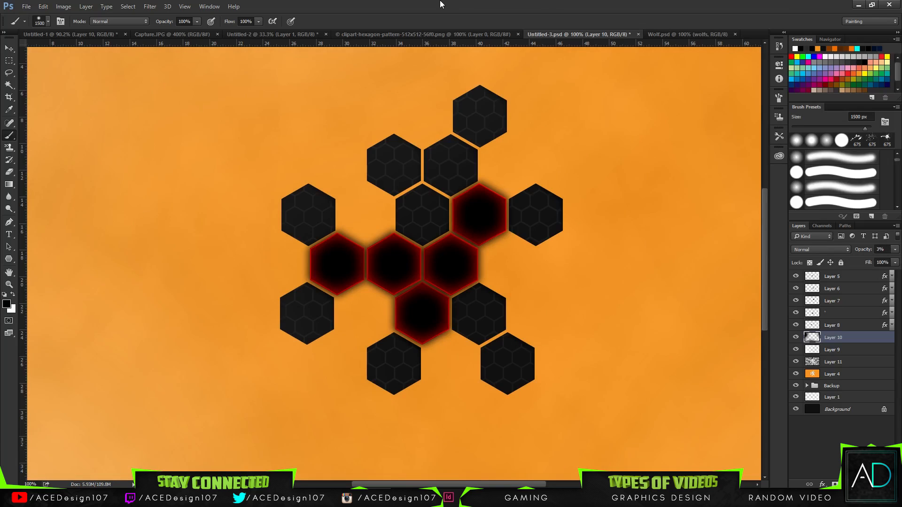
key("ctrl+minus")
key("ctrl+plus")
key("ctrl+plus")
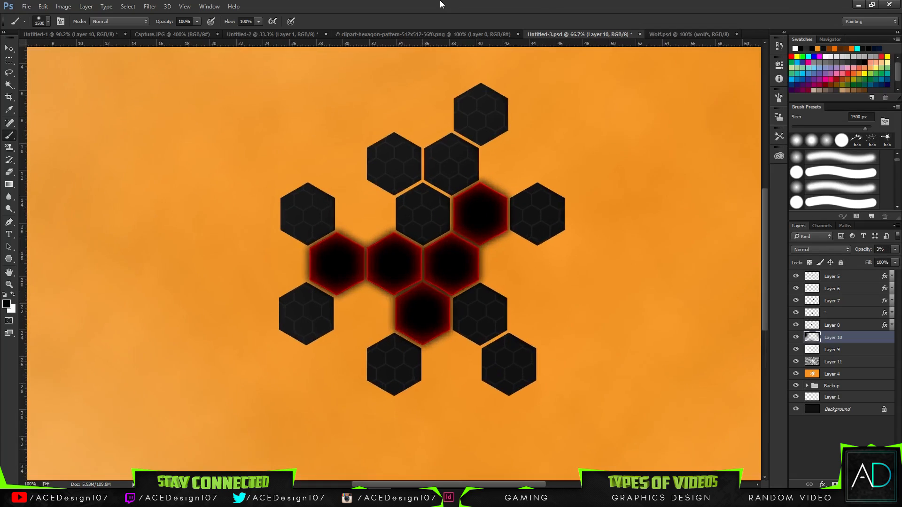
key("ctrl+minus")
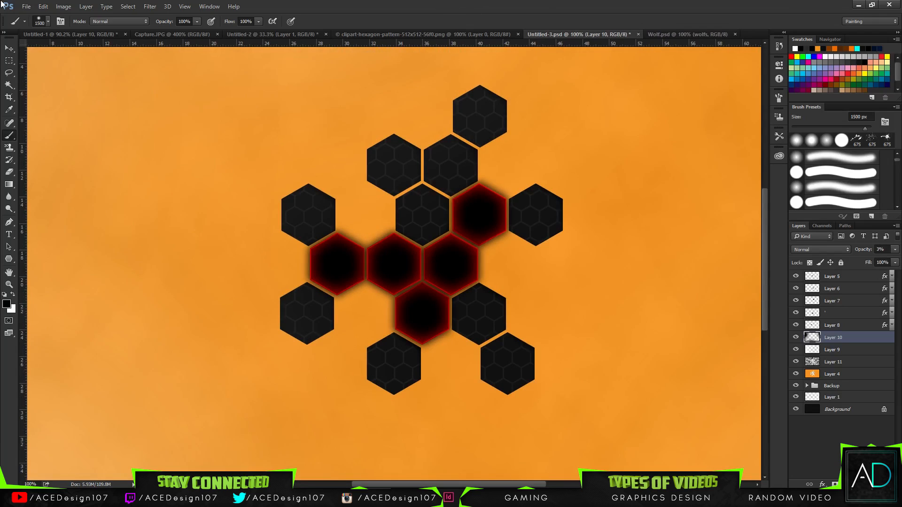
Start opening a file and browse to the root of Local Disk (D:).
left_click(26, 6)
left_click(32, 27)
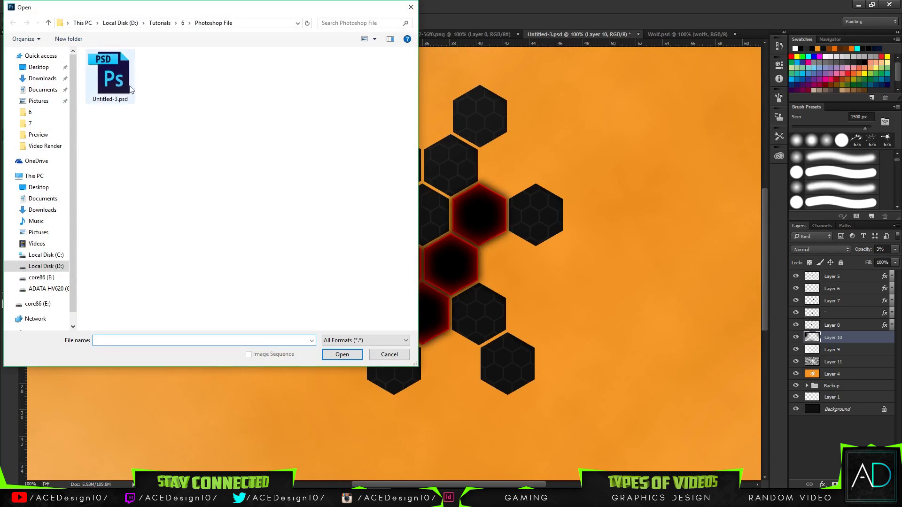
left_click(160, 23)
left_click(120, 23)
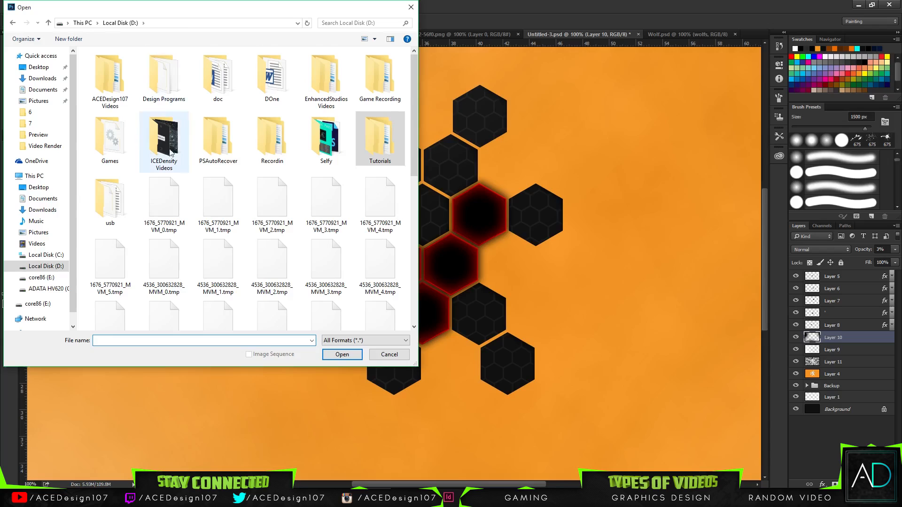
left_click(329, 141)
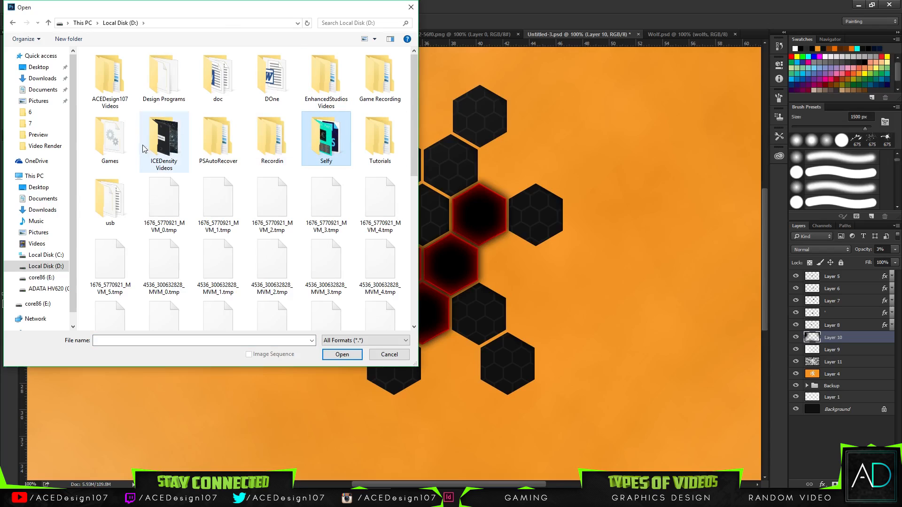
double_click(329, 146)
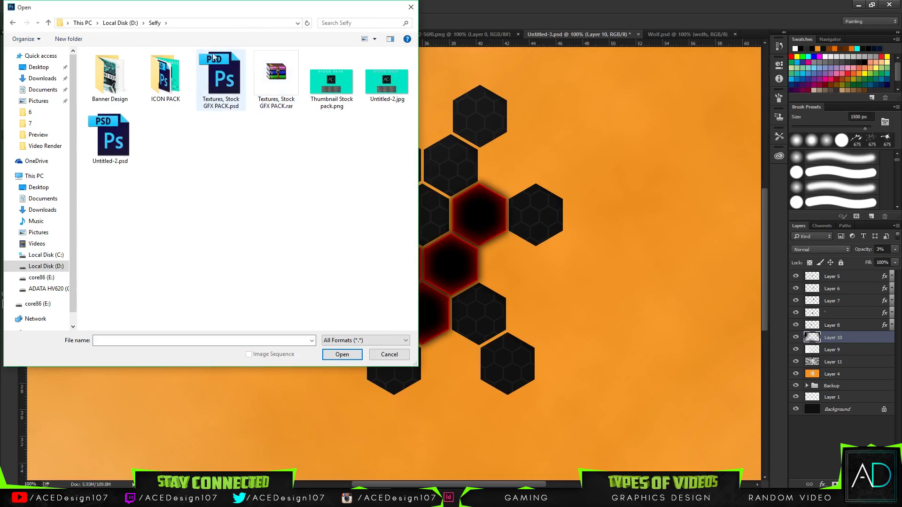
left_click(117, 22)
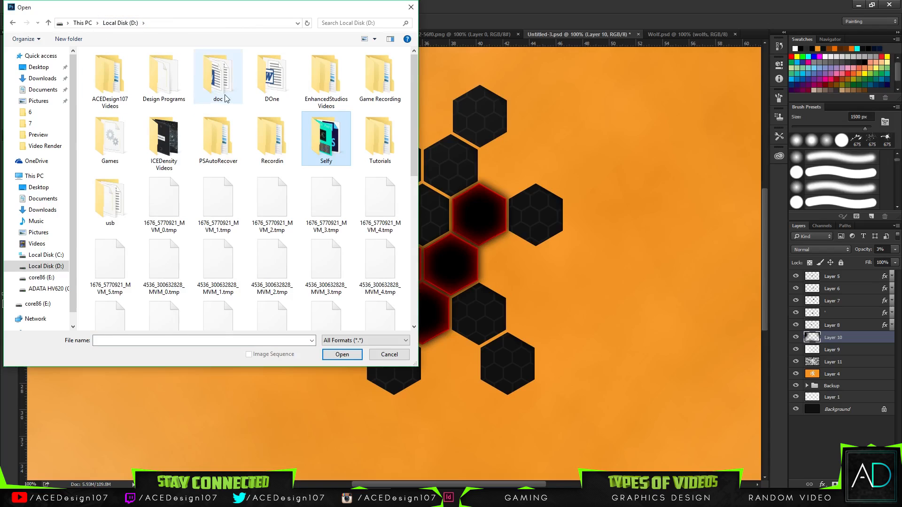
double_click(381, 144)
left_click(120, 23)
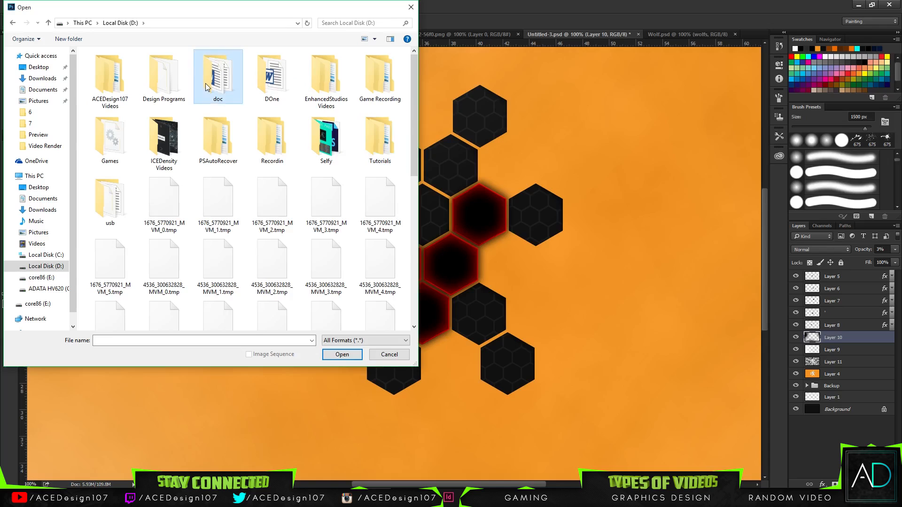
Open Icons GFX PACK.psd from the GFX Packs folder inside the doc folder.
double_click(218, 75)
left_click(119, 126)
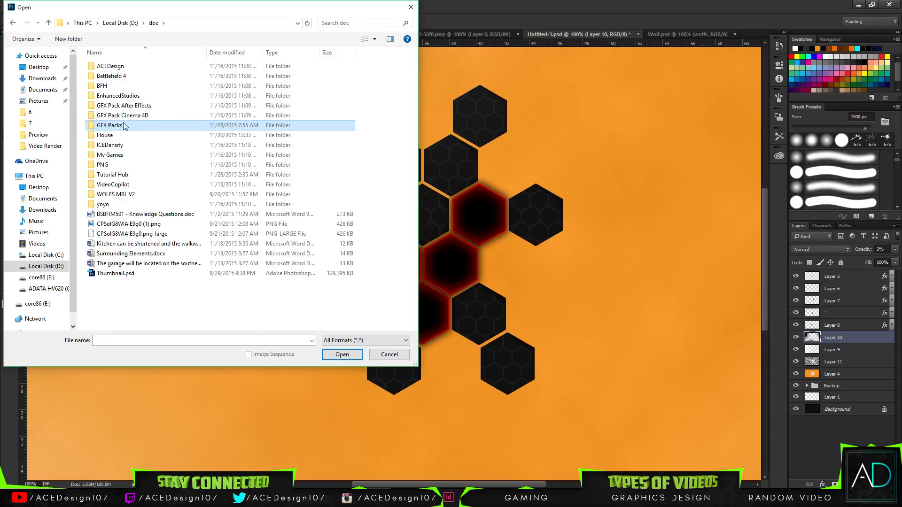
double_click(124, 126)
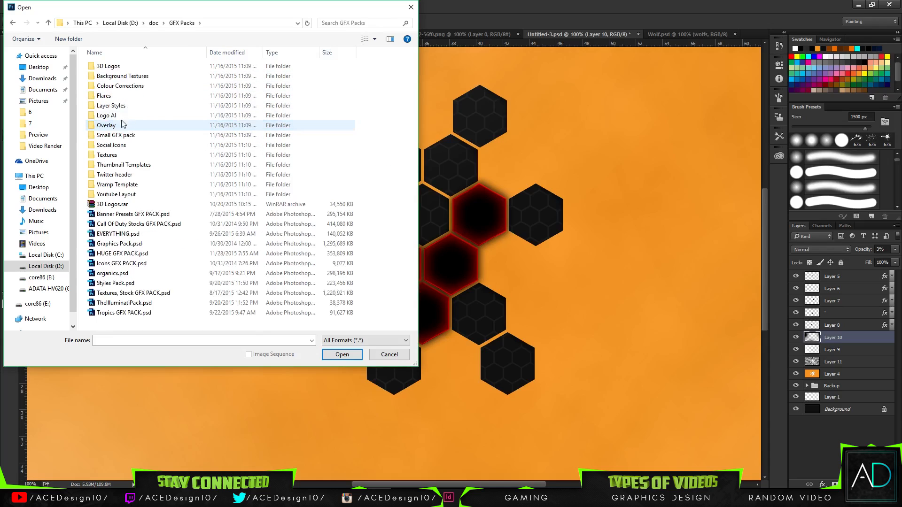
left_click(135, 264)
left_click(340, 355)
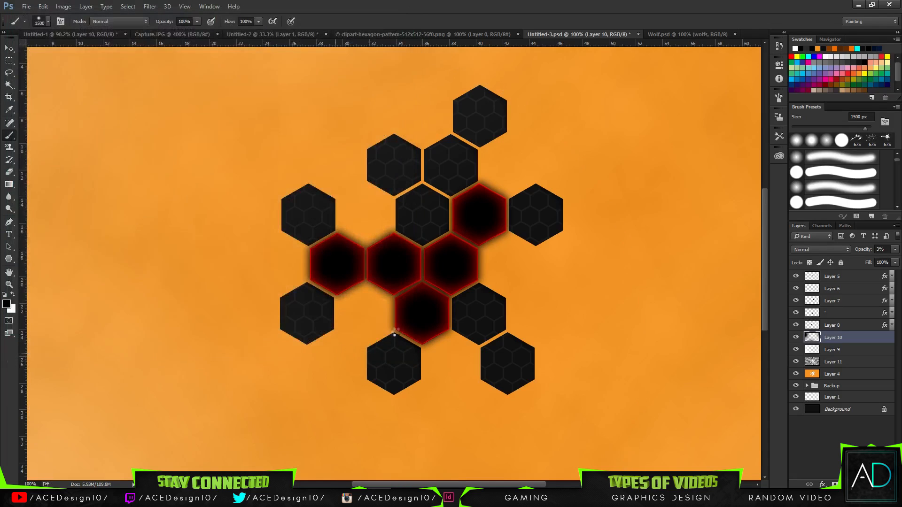
Preview the Sponsor Icons, Clan Logos, Coloured Social Icons, Social Icons and Icons groups one at a time, hiding each again.
left_click(9, 48)
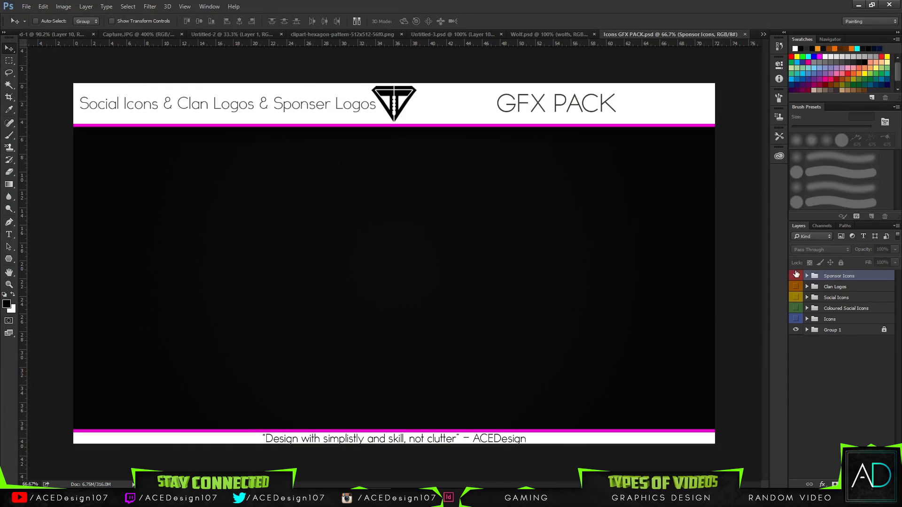
left_click(796, 276)
left_click(796, 276)
left_click(796, 286)
left_click(796, 287)
left_click(796, 309)
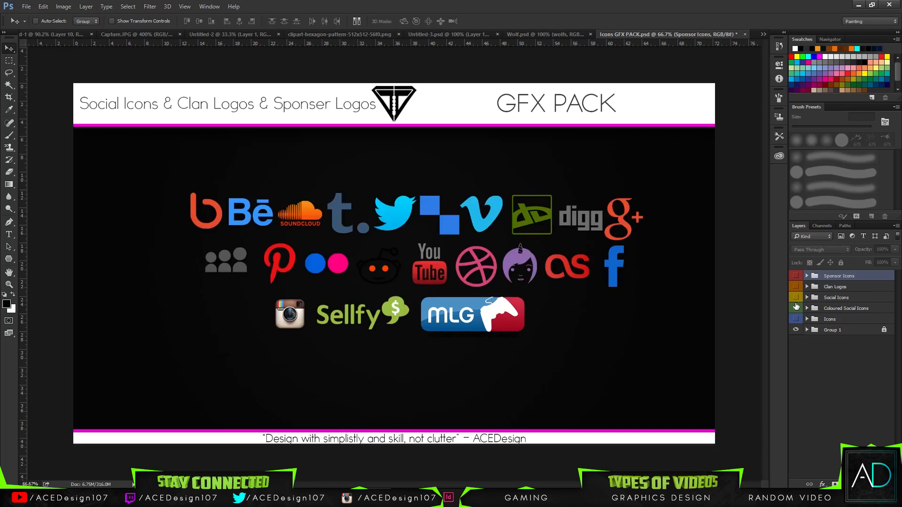
left_click(796, 308)
left_click(796, 298)
left_click(796, 298)
left_click(796, 319)
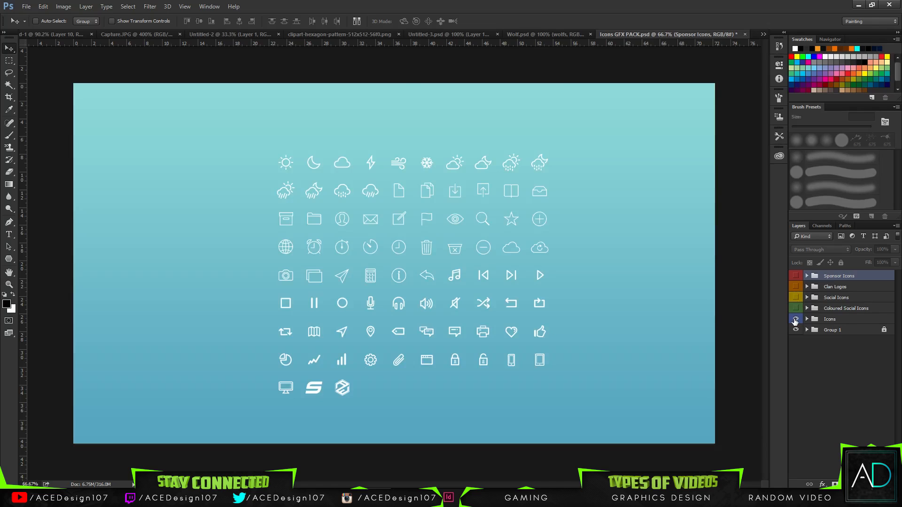
left_click(795, 320)
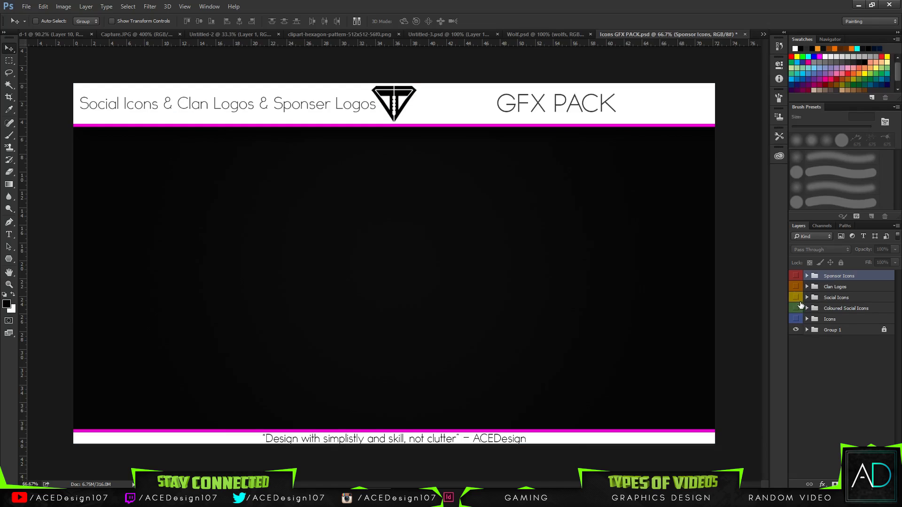
Expand the Social Icons group, make it visible and look through its layers.
left_click(807, 297)
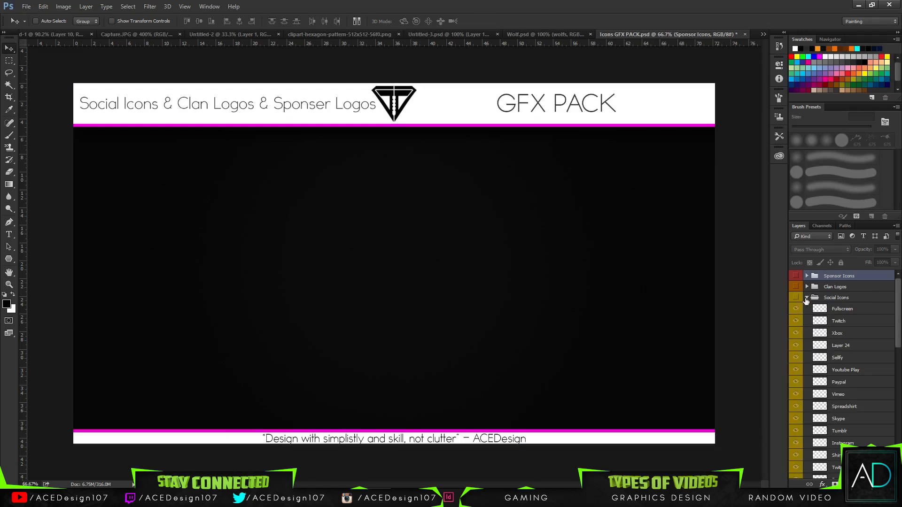
left_click(796, 297)
scroll(855, 343, "down", 5)
scroll(861, 341, "down", 10)
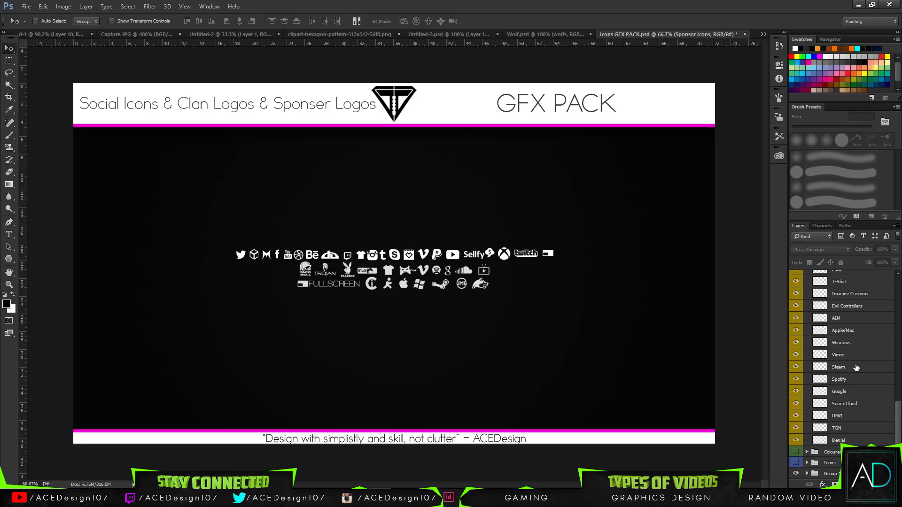
scroll(849, 336, "up", 5)
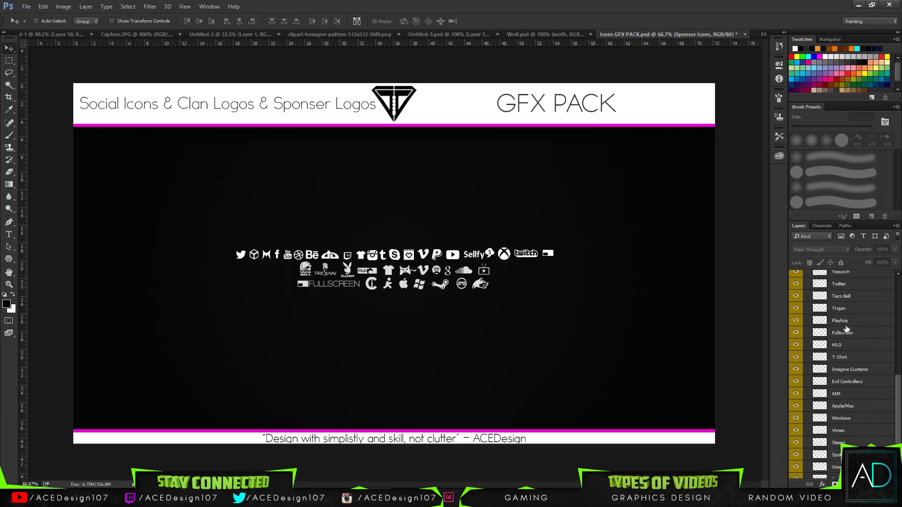
Copy the Twitter icon into Untitled-3.psd, bring it to the top of the layer stack and place it in the middle hexagon of the red row.
left_click(844, 340)
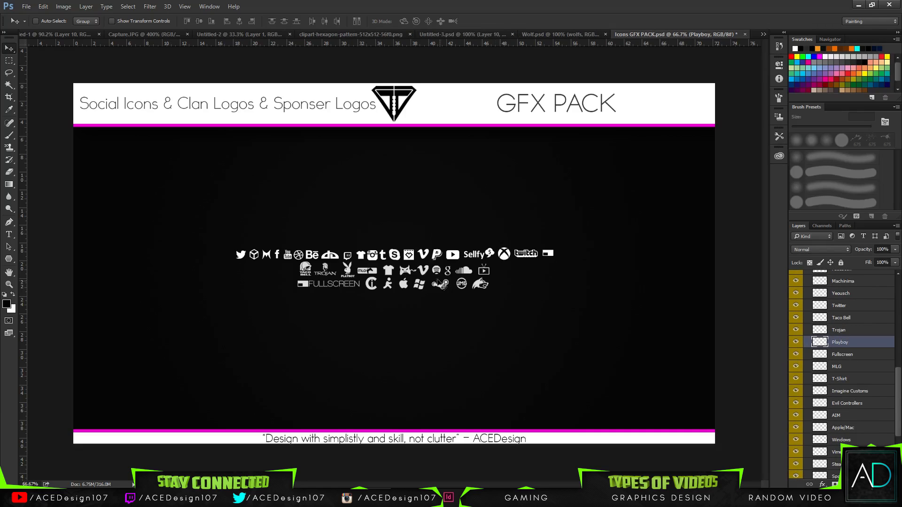
scroll(849, 287, "up", 1)
left_click(858, 330)
left_click_drag(398, 228, 449, 261)
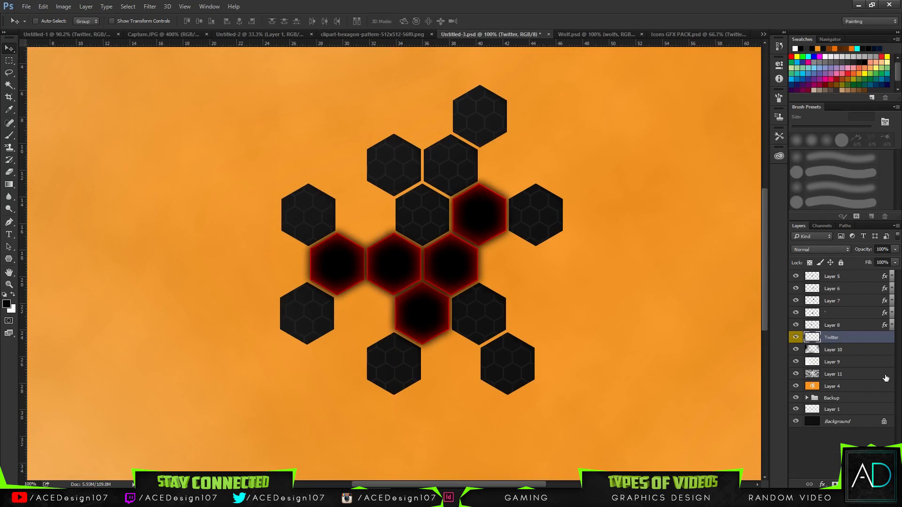
left_click_drag(847, 338, 839, 273)
left_click_drag(393, 292, 389, 287)
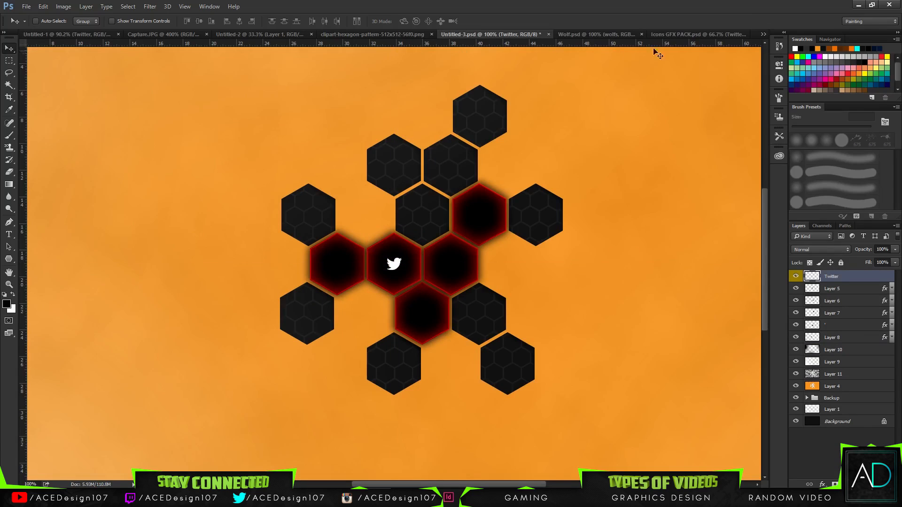
Copy the Skype icon from the icon pack into the uppermost red hexagon of Untitled-3.psd and return to the icon pack.
left_click(675, 34)
left_click(849, 327)
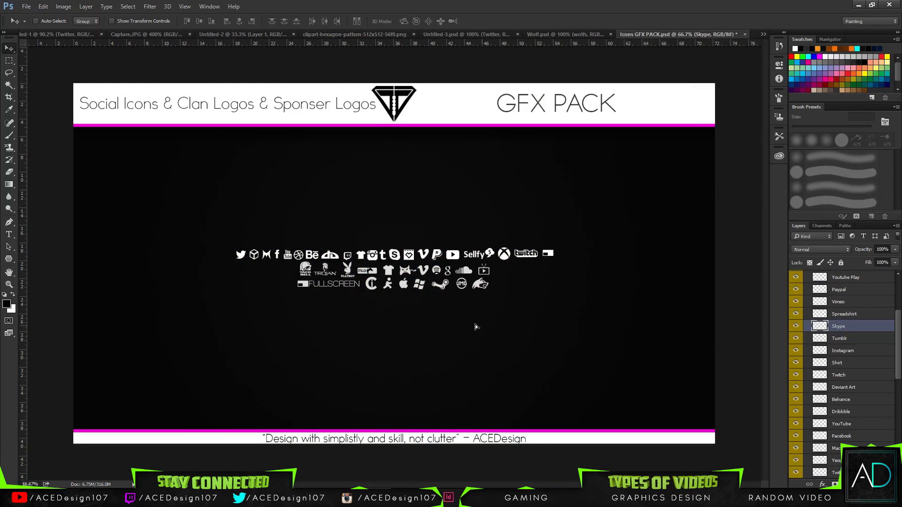
left_click_drag(475, 324, 593, 346)
left_click(678, 34)
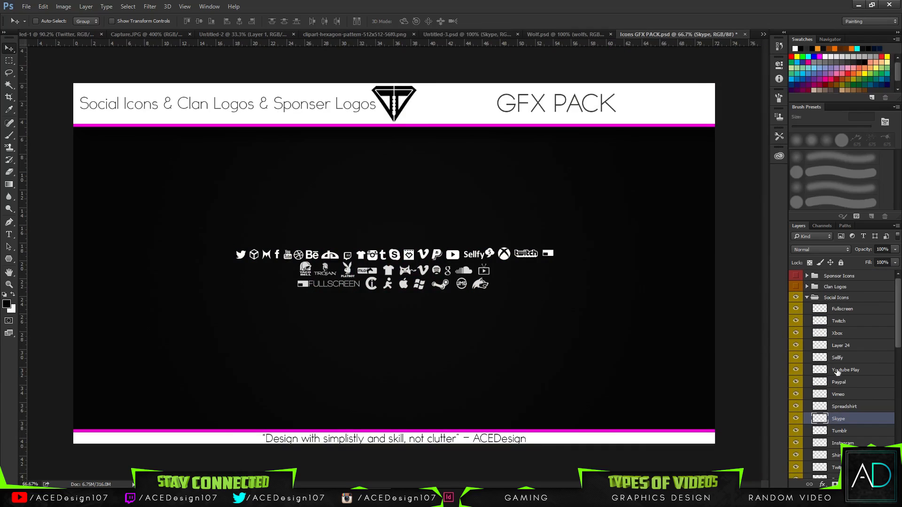
scroll(858, 396, "down", 5)
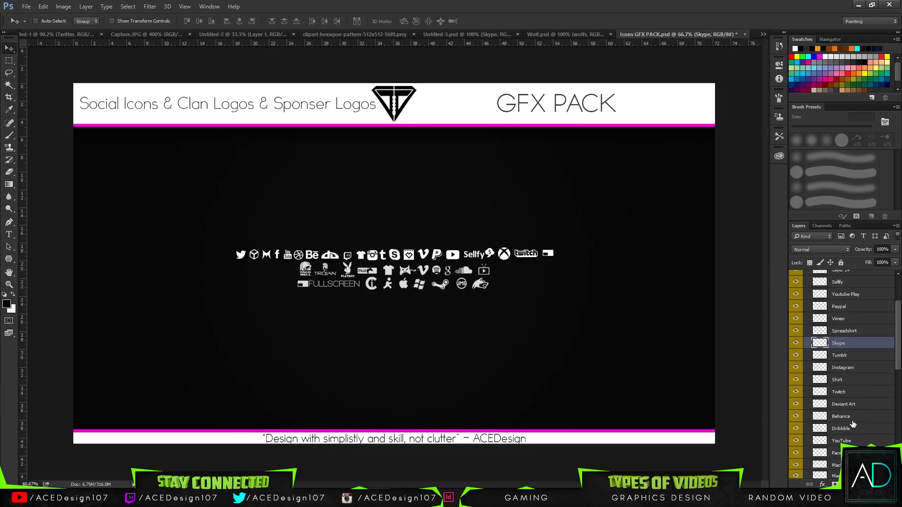
left_click(857, 389)
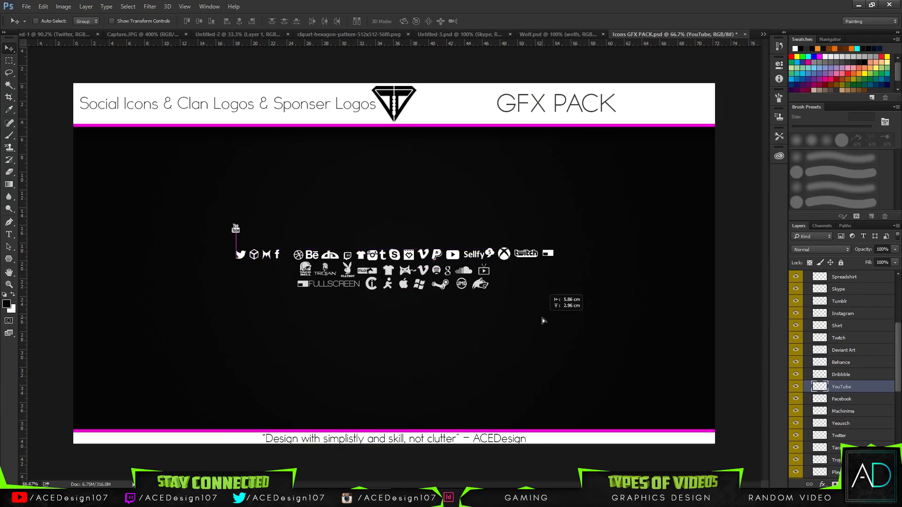
scroll(851, 423, "down", 6)
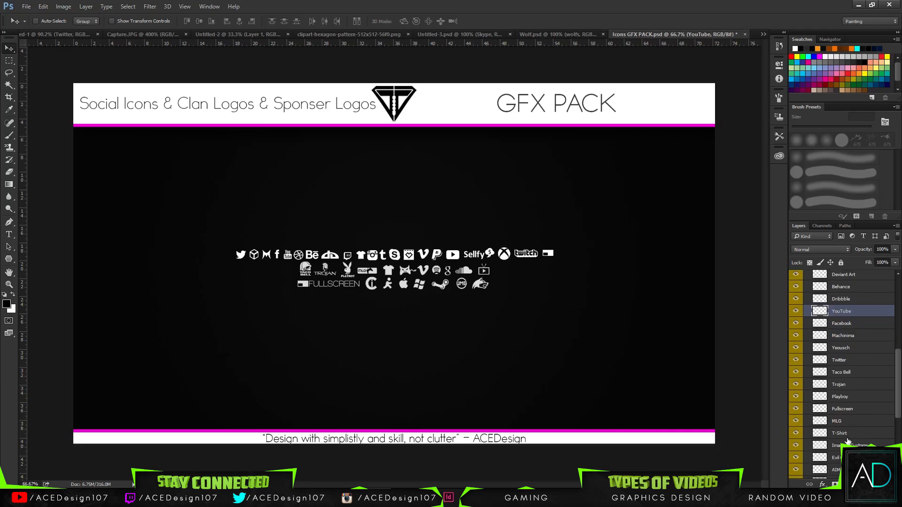
scroll(849, 442, "down", 3)
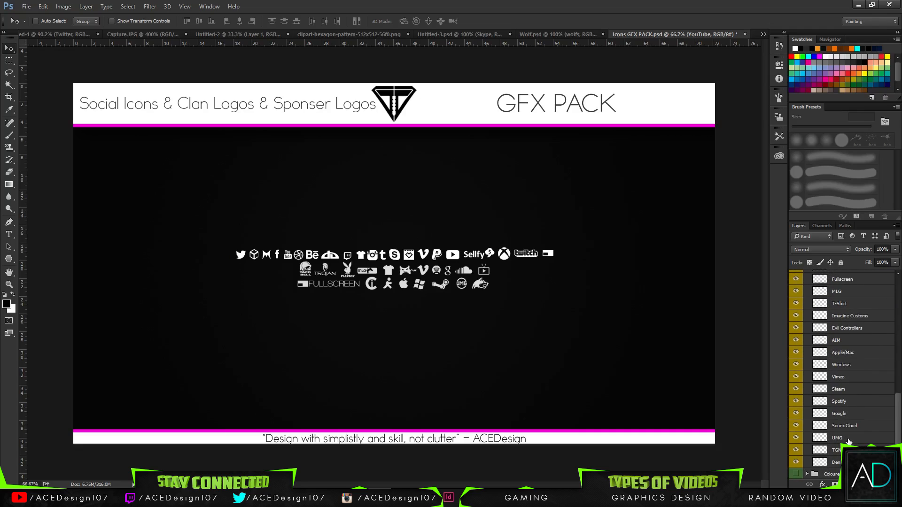
left_click(862, 415)
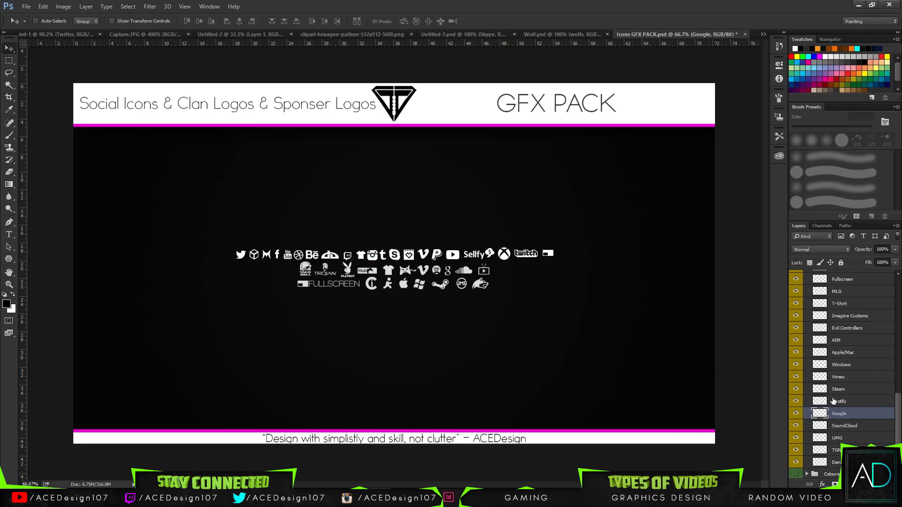
left_click(848, 390)
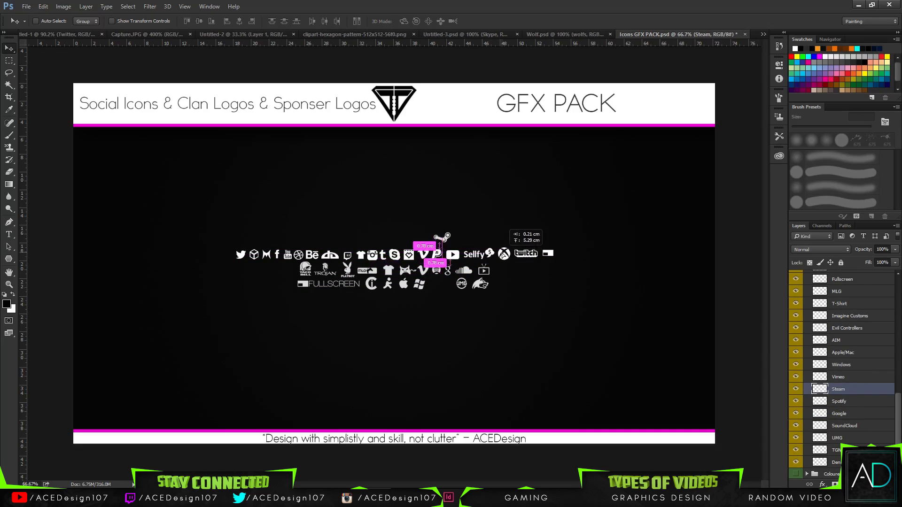
Copy the grey Vimeo icon into the lowest red hexagon of Untitled-3.psd and return to the icon pack.
left_click(863, 380)
left_click_drag(522, 282, 605, 394)
left_click(703, 34)
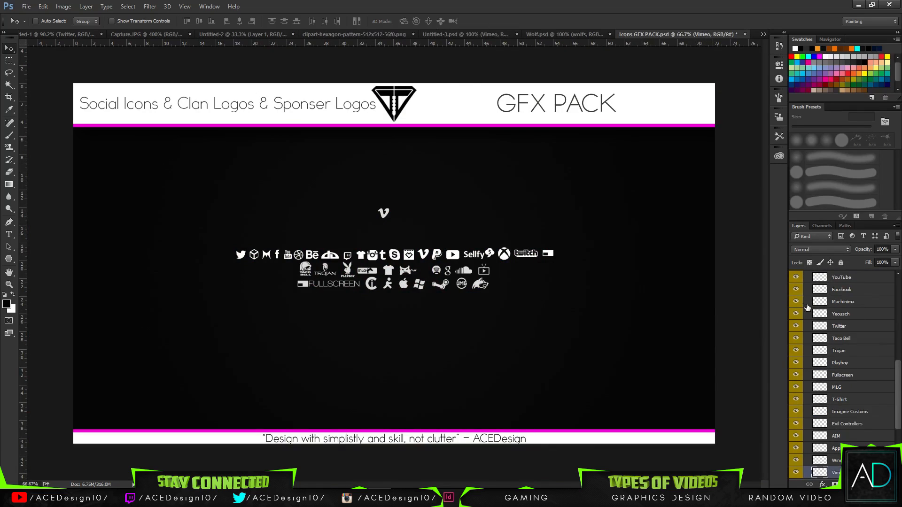
Copy the Facebook icon into the leftmost red hexagon of Untitled-3.psd and return to the icon pack.
scroll(860, 326, "up", 2)
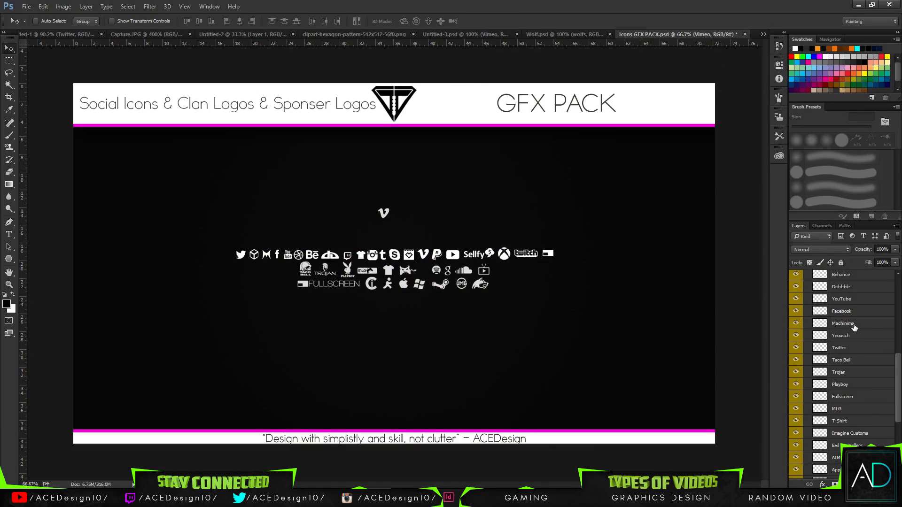
left_click(854, 311)
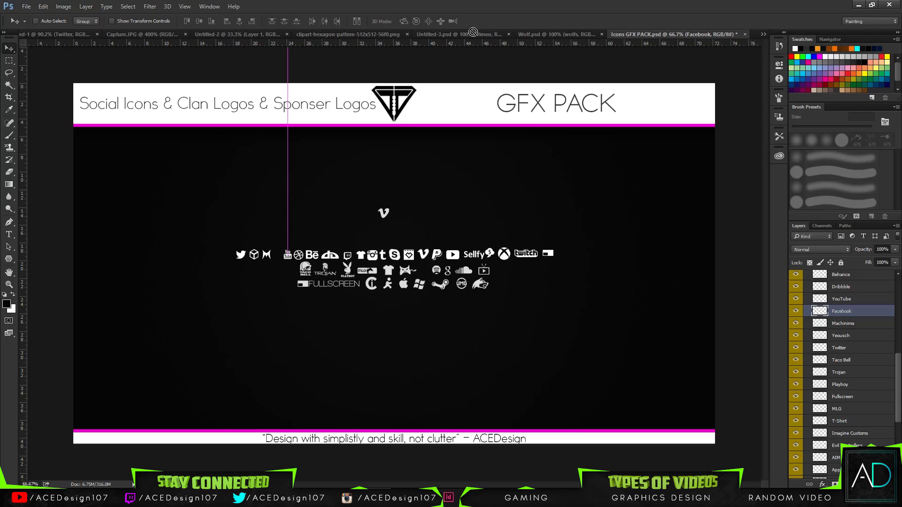
left_click(472, 32)
left_click_drag(473, 31, 670, 331)
left_click(711, 35)
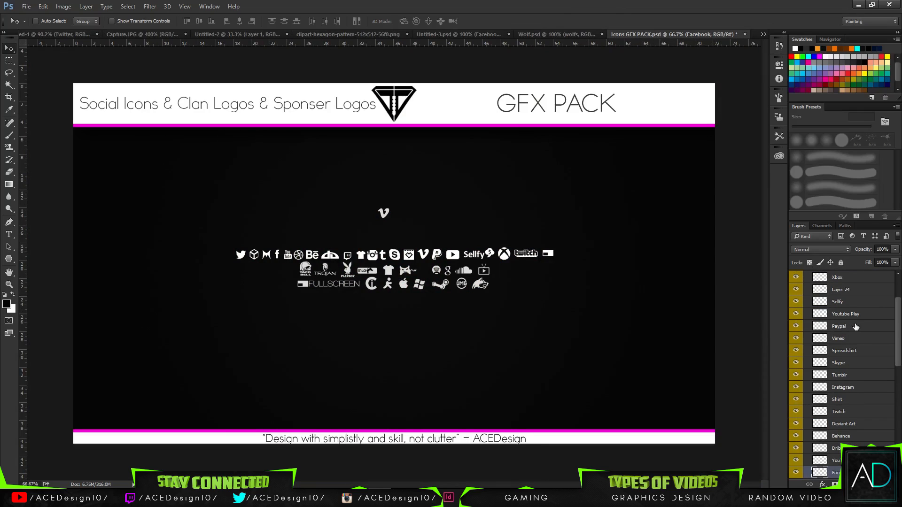
left_click(875, 305)
left_click_drag(562, 298, 667, 314)
key("ctrl+z")
Copy the Youtube Play icon into Untitled-3.psd, placing it in the red hexagon just right of the Twitter icon.
left_click(863, 319)
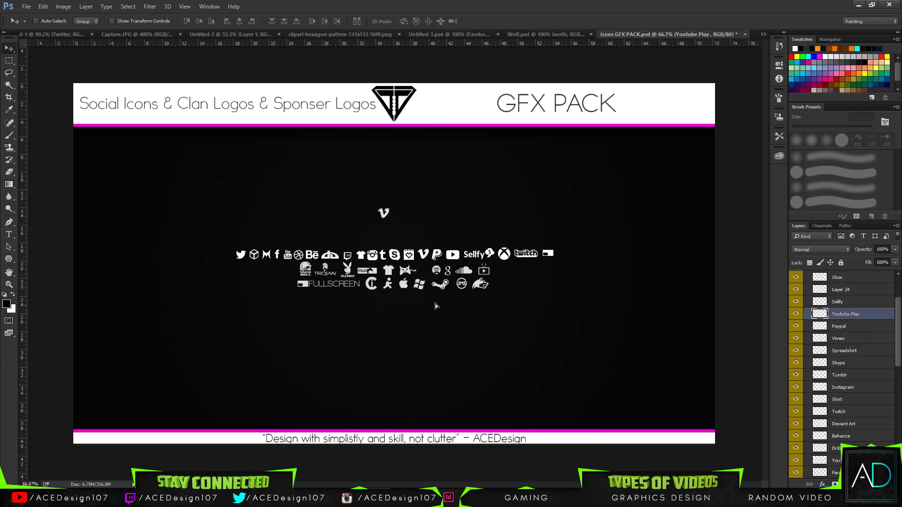
left_click_drag(435, 303, 414, 357)
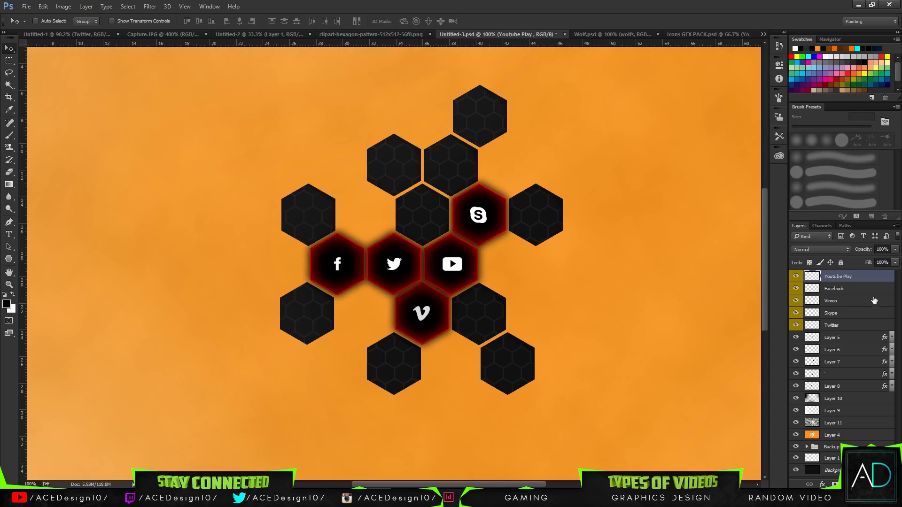
Merge the Youtube Play, Facebook, Vimeo, Skype and Twitter layers into one layer.
left_click(853, 326, "ctrl")
left_click(857, 310, "ctrl")
left_click(858, 300, "ctrl")
left_click(858, 290, "ctrl")
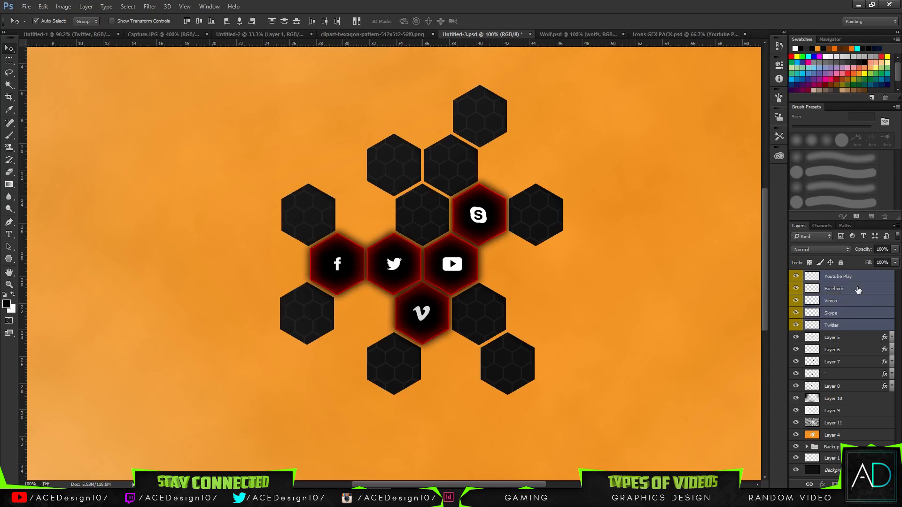
key("ctrl+e")
Cancel the transform of the merged icons and undo merging the five social icon layers.
key("ctrl+t")
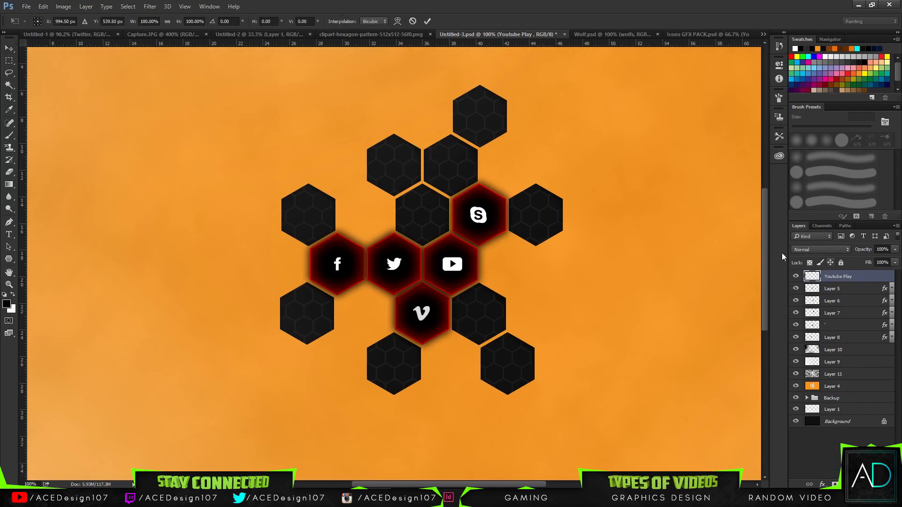
left_click_drag(487, 208, 498, 200)
key("ctrl+z")
left_click(413, 21)
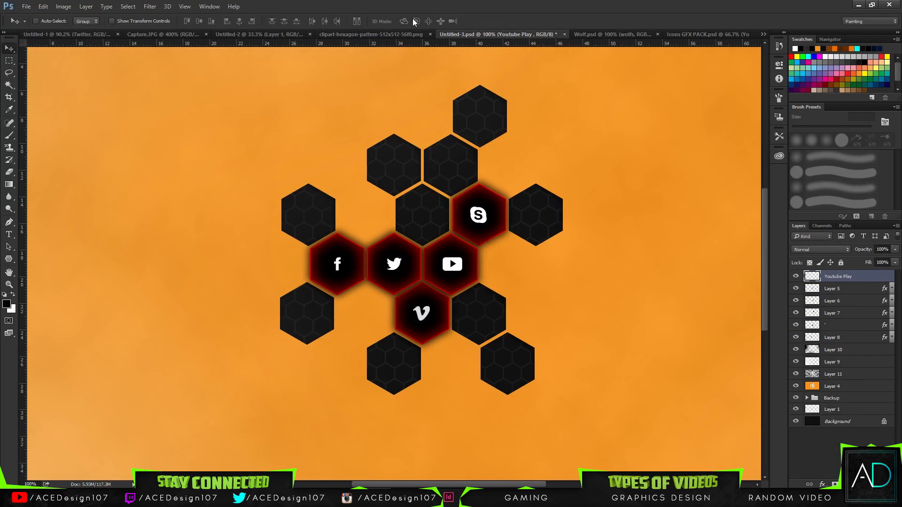
key("ctrl+z")
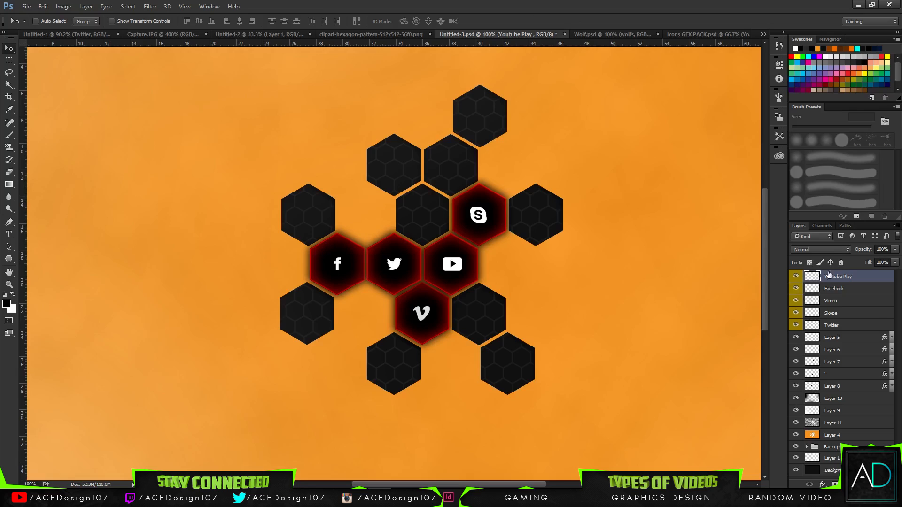
Copy the layer style of the yellow WOLFS text in Wolf.psd and paste it onto the Youtube Play layer in Untitled-3.psd.
left_click(618, 34)
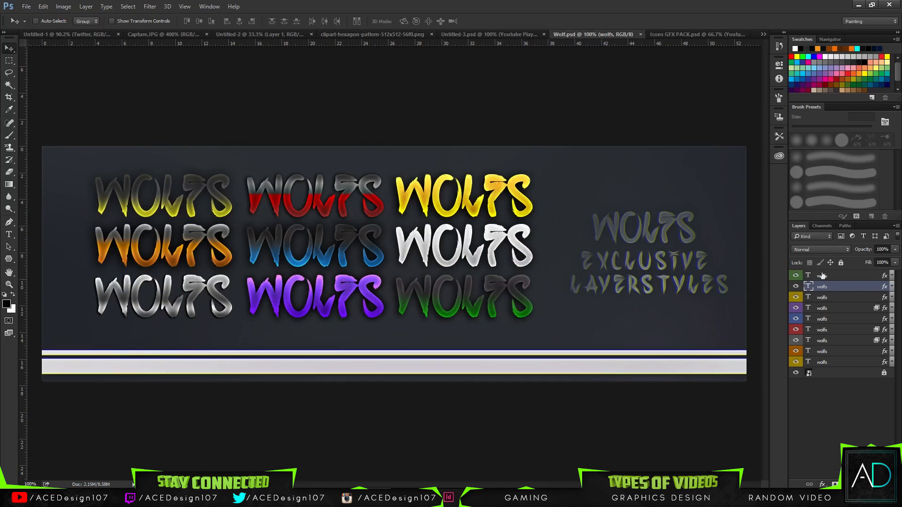
right_click(822, 298)
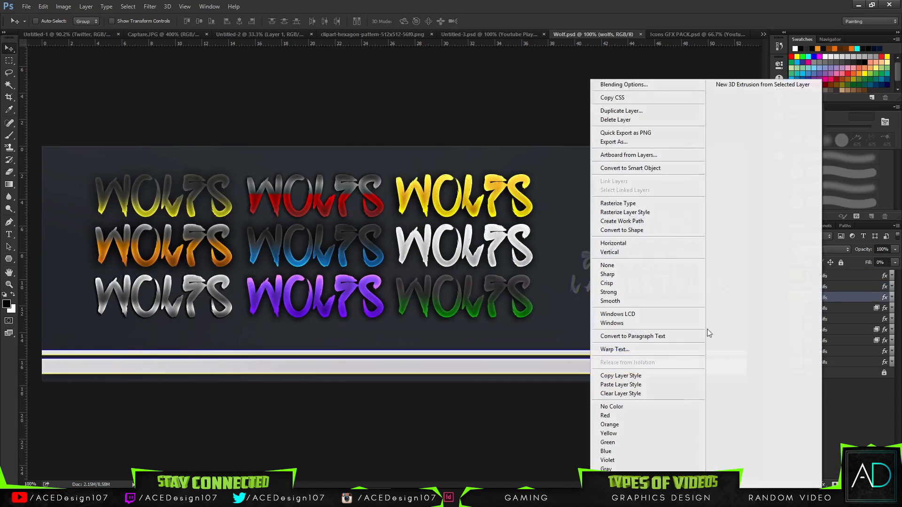
left_click(610, 376)
left_click(490, 34)
right_click(850, 282)
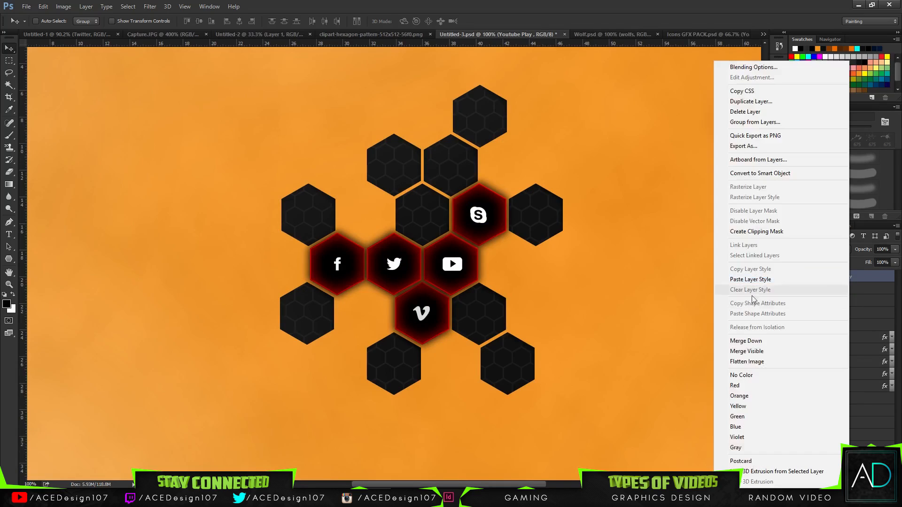
left_click(748, 280)
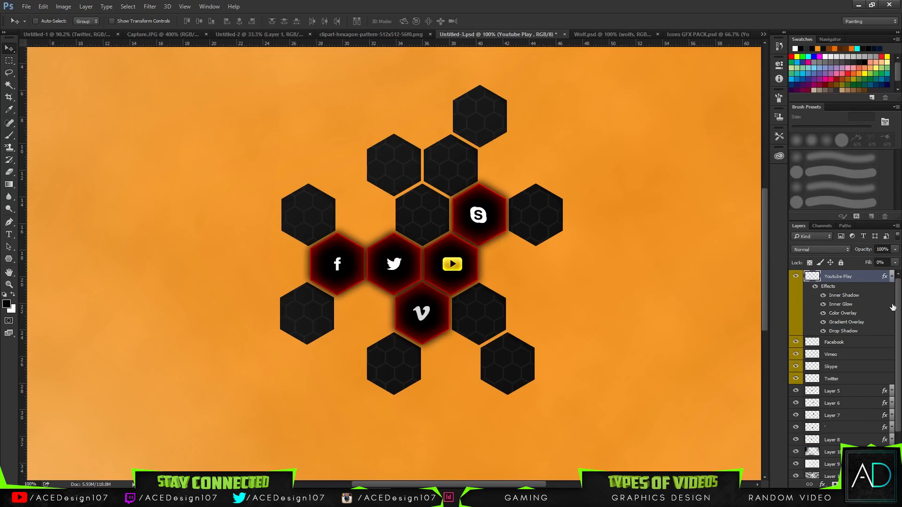
left_click(891, 277)
Paste the yellow layer style onto the Facebook, Vimeo, Skype and Twitter layers and collapse their effects lists.
left_click(834, 294)
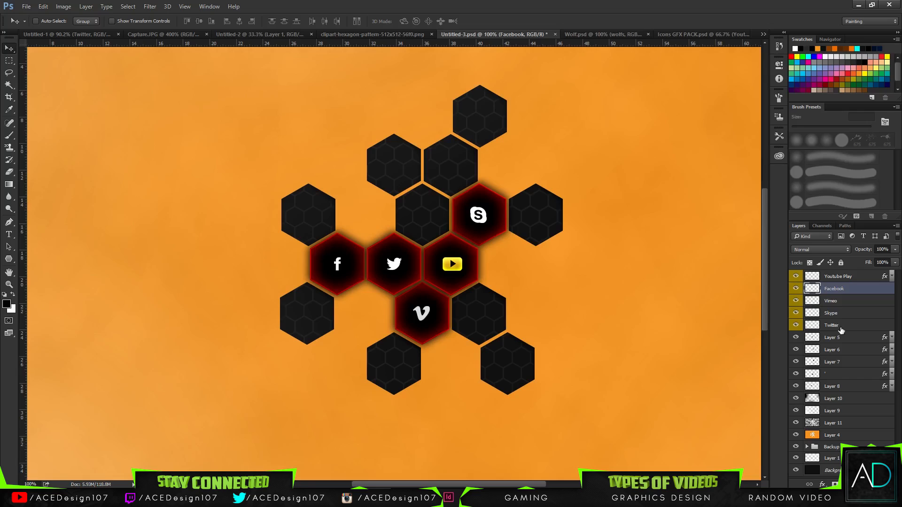
left_click(841, 330, "shift")
right_click(841, 330)
left_click(750, 278)
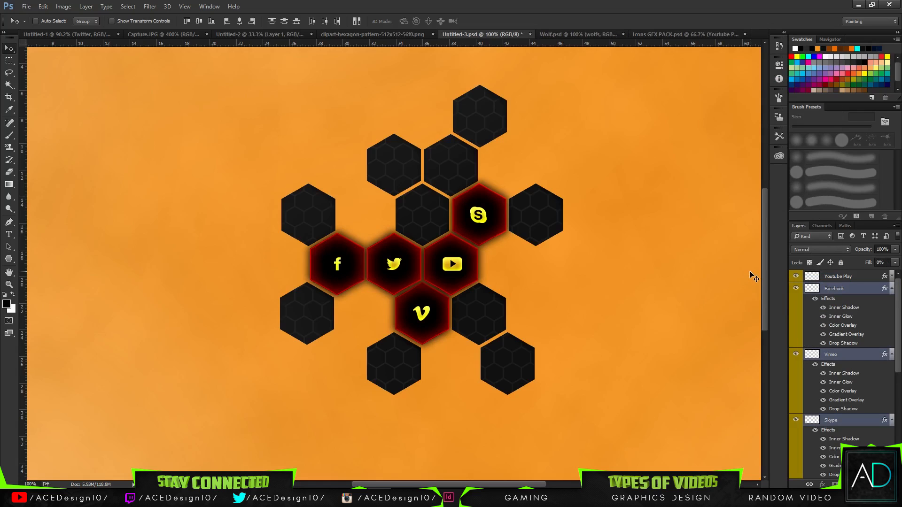
left_click(890, 290)
left_click(891, 277)
left_click(893, 280)
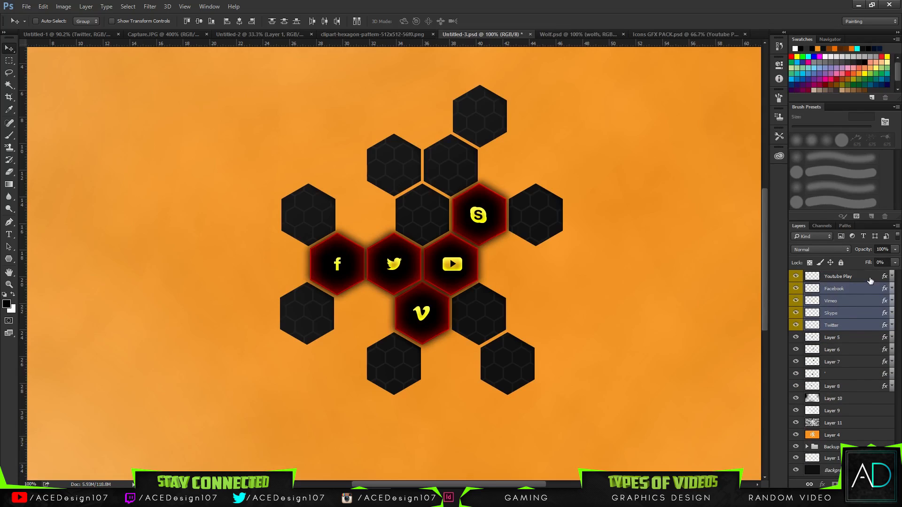
Copy the white WOLFS text's layer style from Wolf.psd and paste it onto all five social icon layers in Untitled-3.psd.
left_click(841, 276)
left_click(614, 37)
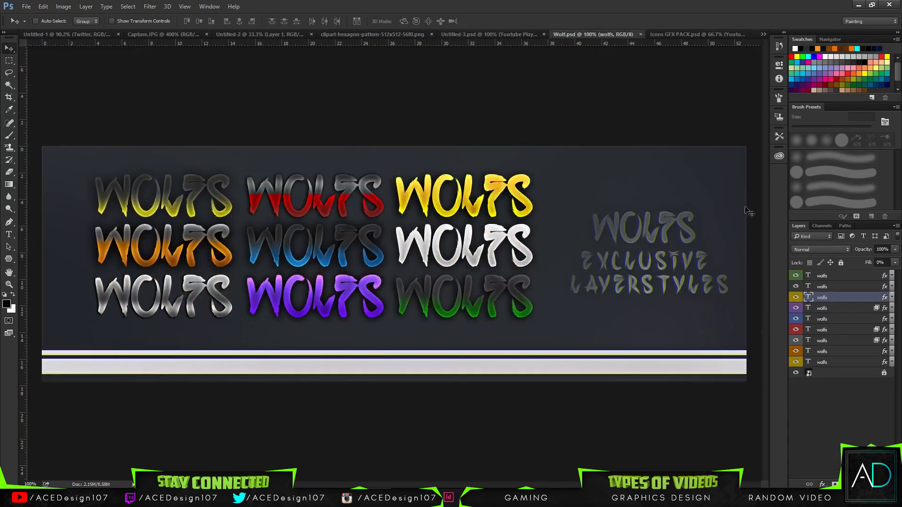
left_click(842, 288)
right_click(842, 287)
left_click(639, 378)
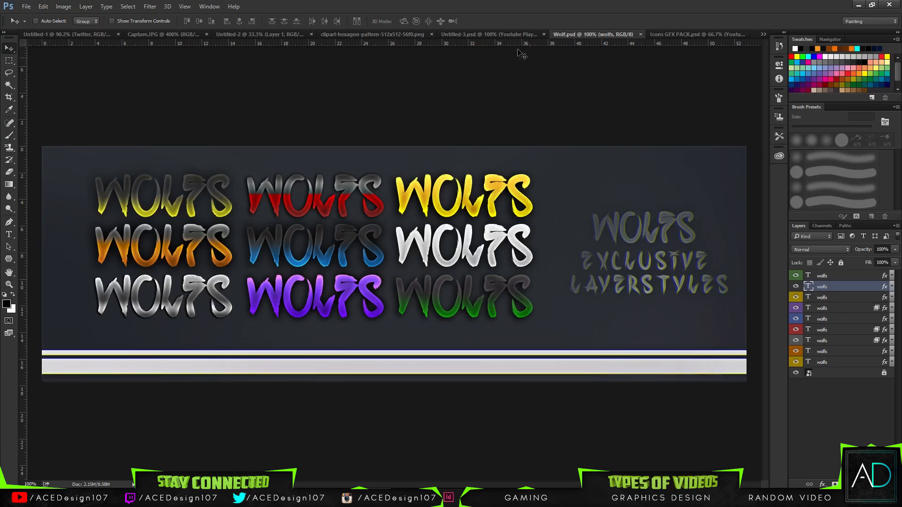
left_click(455, 35)
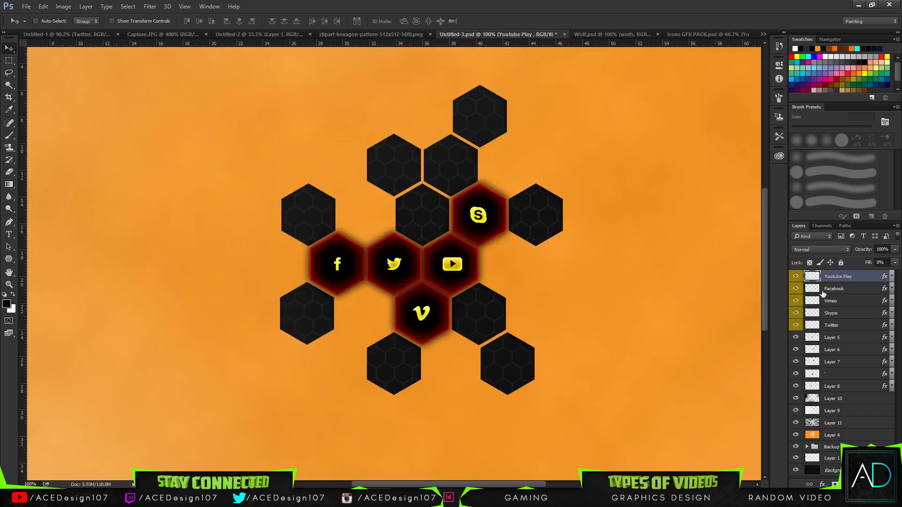
left_click(848, 318, "shift")
left_click(860, 330, "shift")
right_click(860, 330)
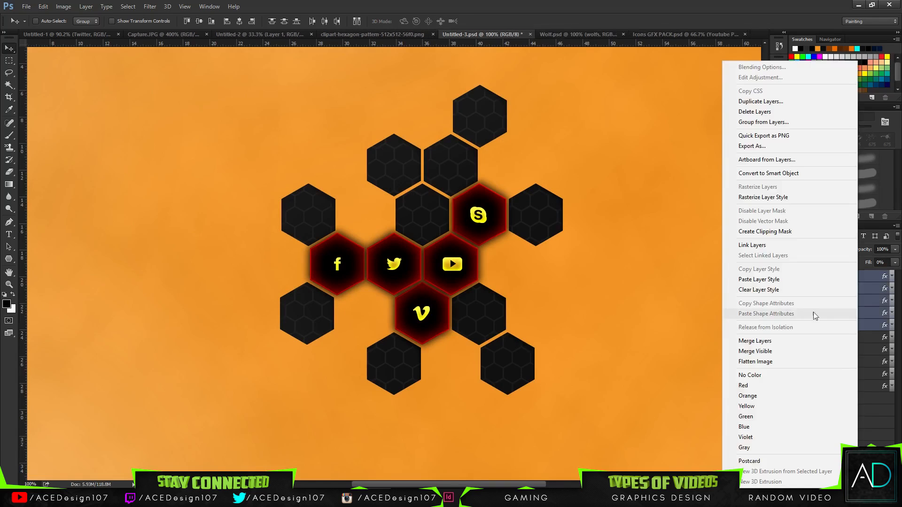
left_click(767, 279)
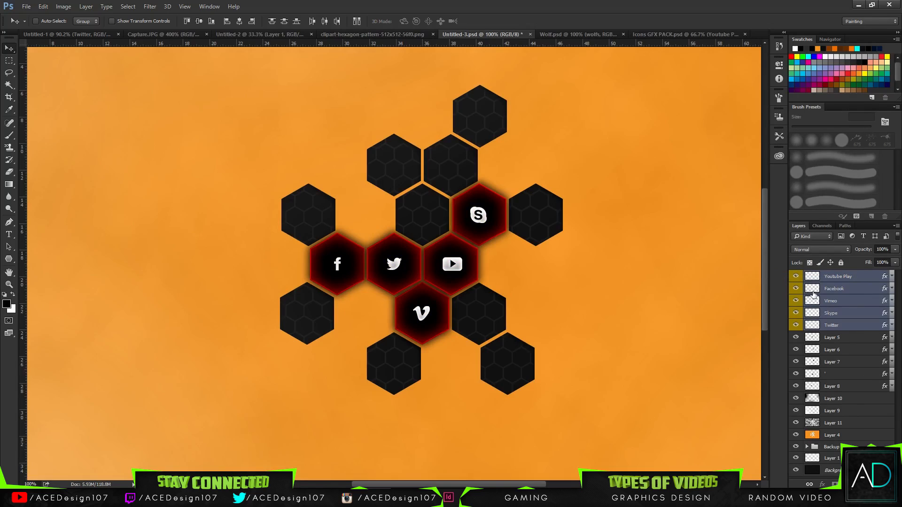
Nudge the Youtube Play icon three pixels left to center it in its red hexagon.
left_click(858, 281)
key("ctrl+t")
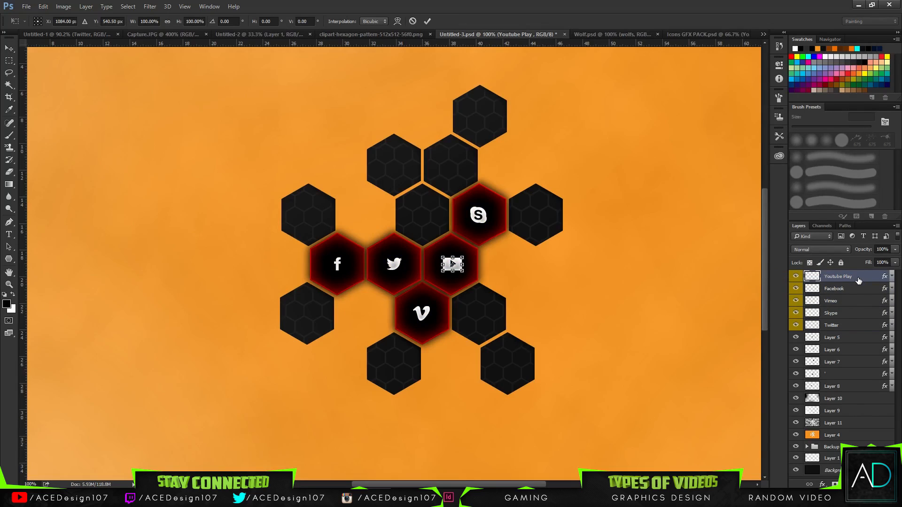
key("Left")
key("Left")
key("Left")
key("Return")
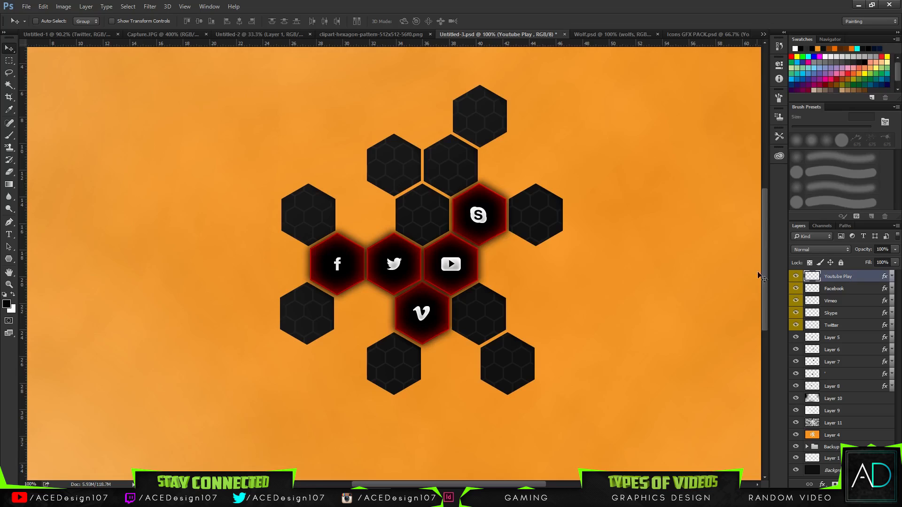
Nudge the Vimeo icon two pixels right within its red hexagon.
left_click(856, 304)
key("ctrl+t")
key("Right")
key("Right")
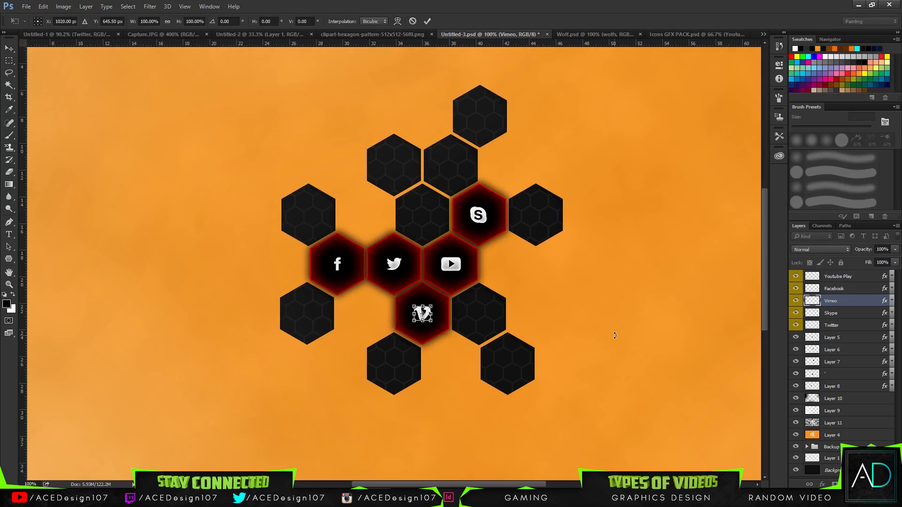
key("Return")
scroll(712, 325, "up", 1)
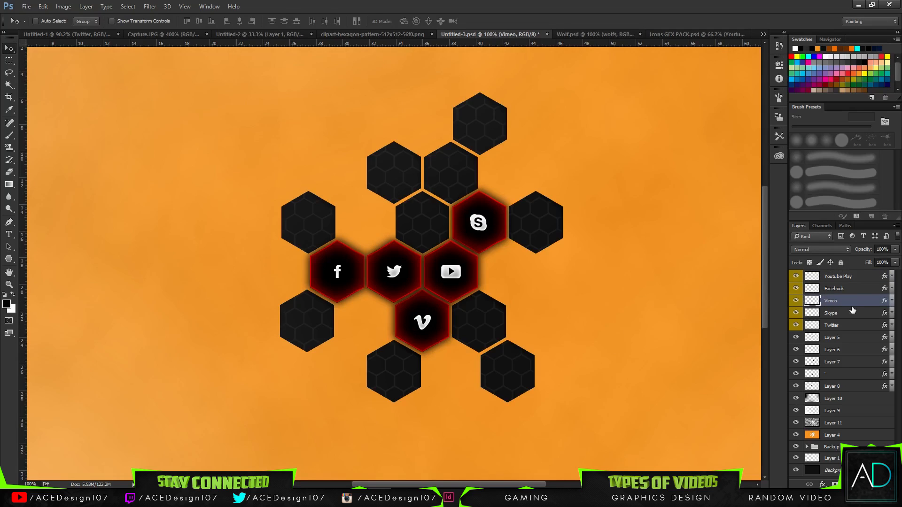
Nudge the Facebook icon two pixels left within its red hexagon.
left_click(853, 291)
key("ctrl+t")
key("Left")
key("Left")
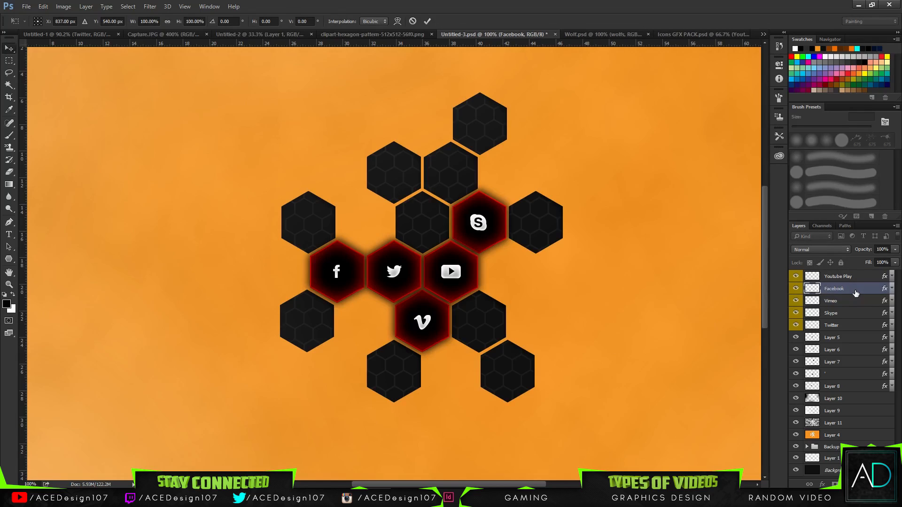
key("Return")
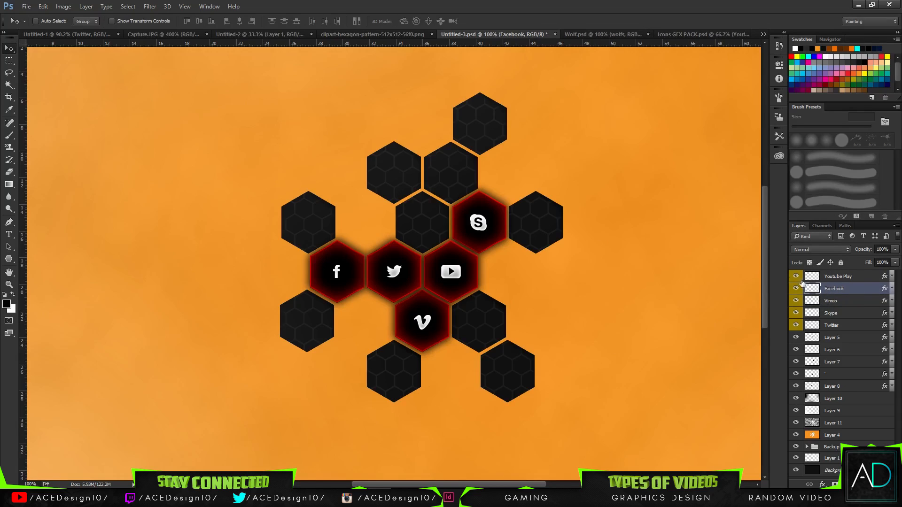
left_click(848, 313)
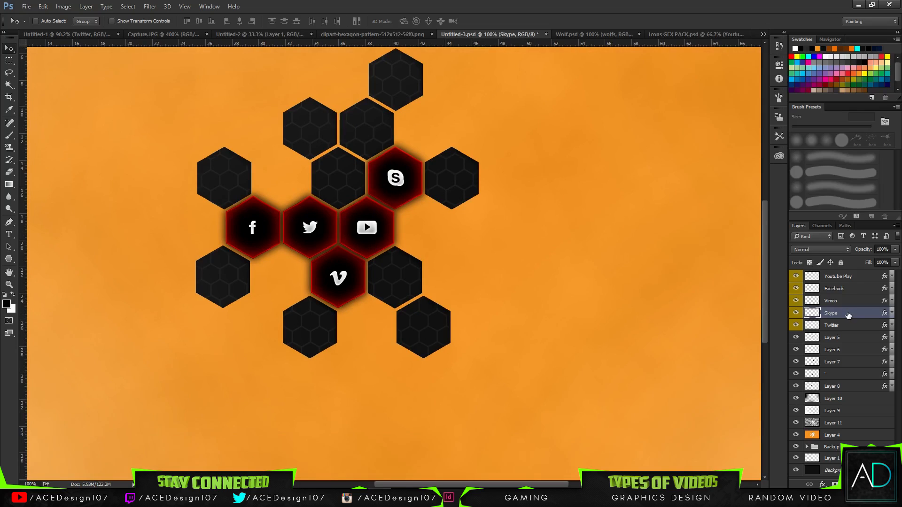
key("ctrl+0")
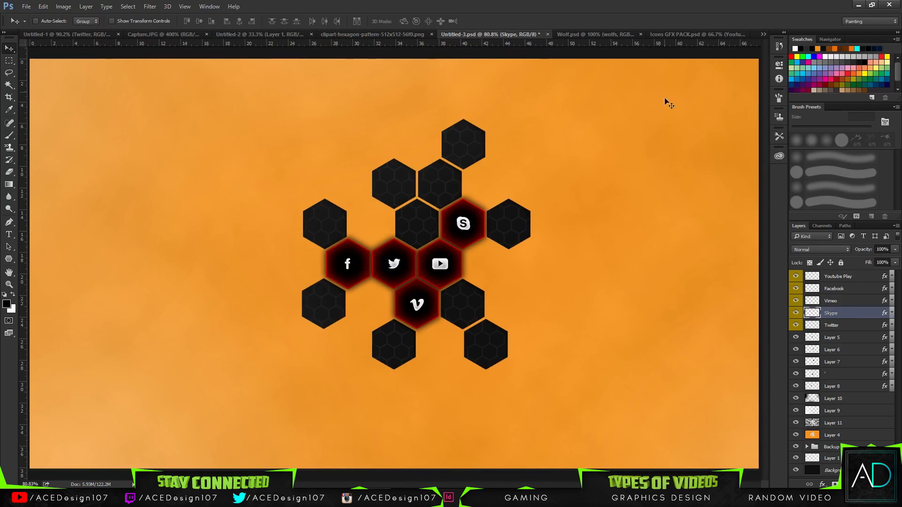
left_click(856, 327)
right_click(855, 282)
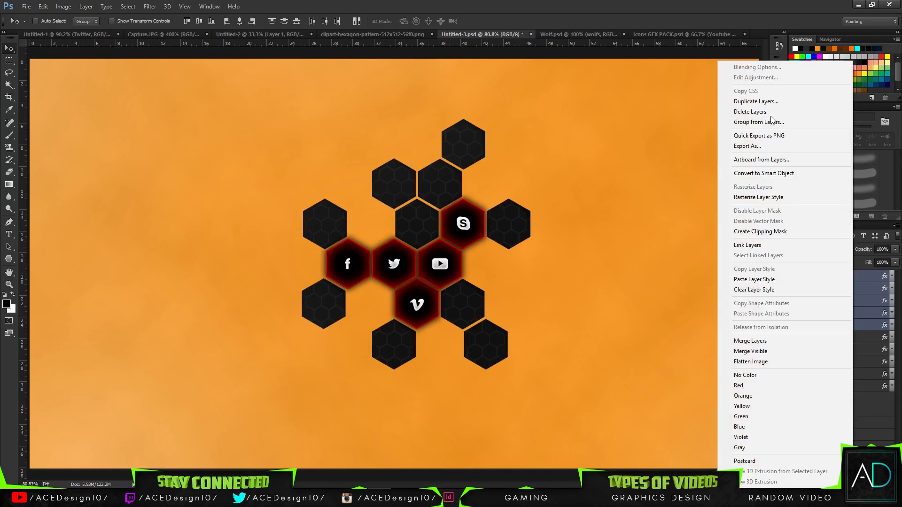
left_click(861, 281)
Set the Youtube Play layer's outer glow to a size of 21 px and an opacity of 24%.
left_click(864, 279)
right_click(864, 279)
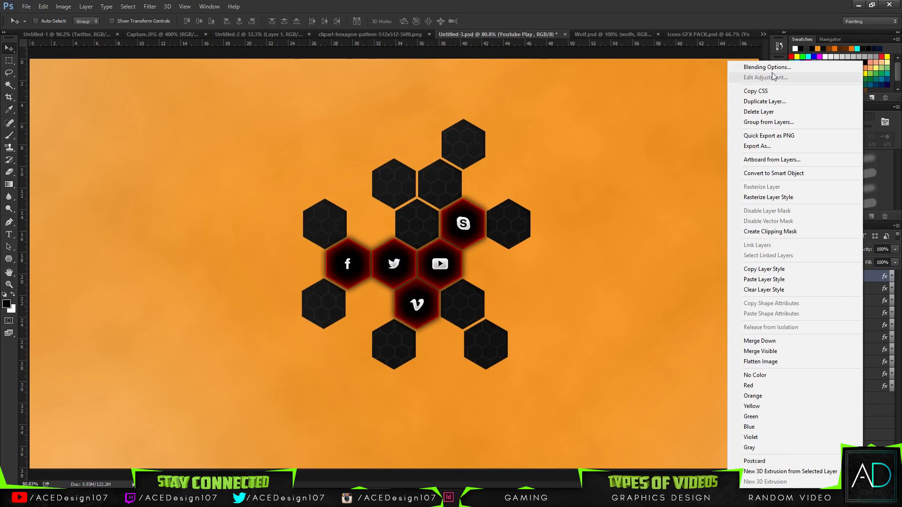
left_click(775, 69)
left_click(554, 271)
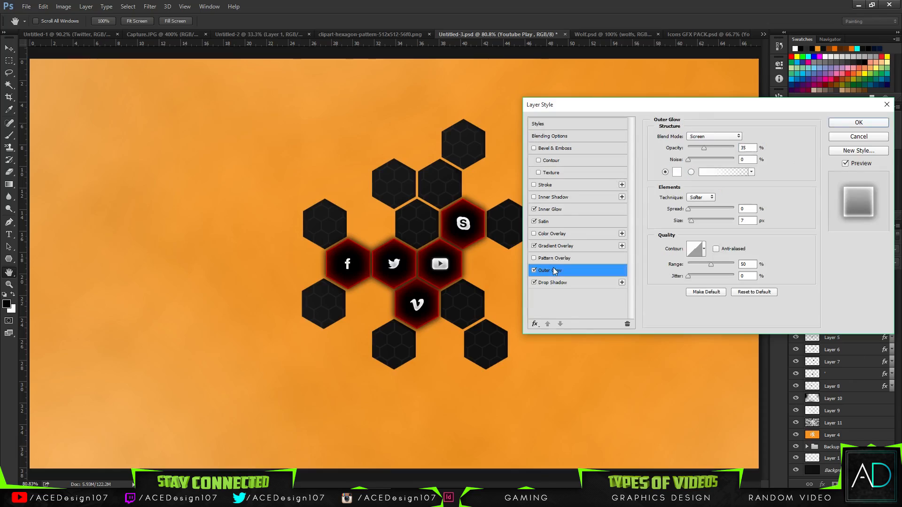
left_click_drag(689, 219, 696, 226)
mouse_move(704, 149)
left_mouse_down()
mouse_move(725, 150)
mouse_move(699, 150)
left_mouse_up()
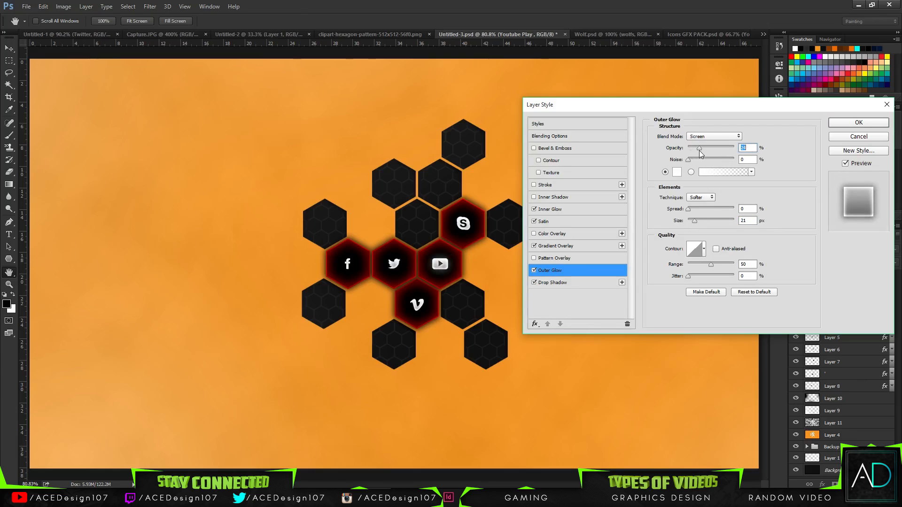
Change the Youtube Play layer's outer glow color to red, ff0000.
left_click(677, 173)
left_click(261, 117)
left_click(677, 173)
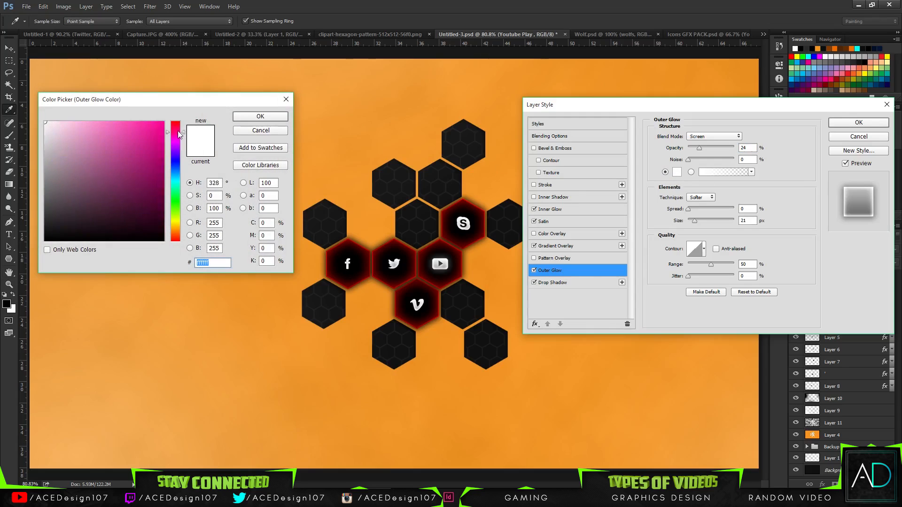
type("ff0000")
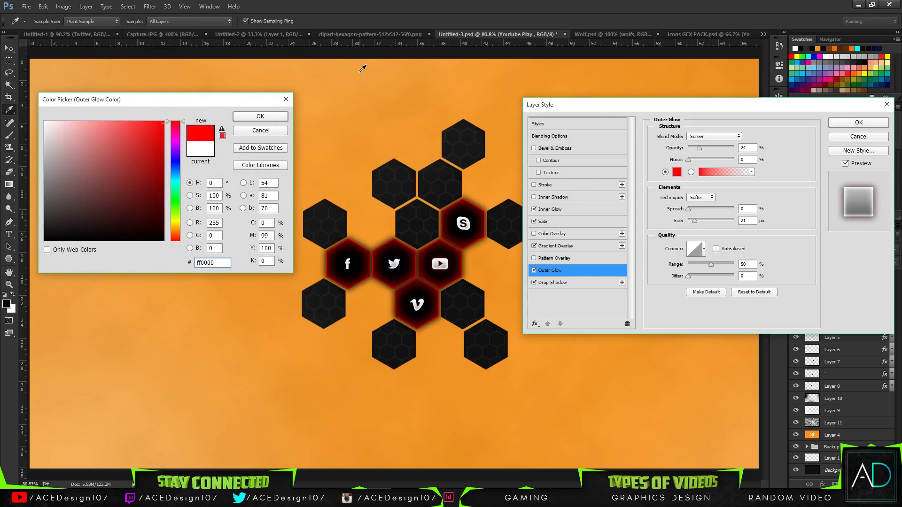
left_click(261, 118)
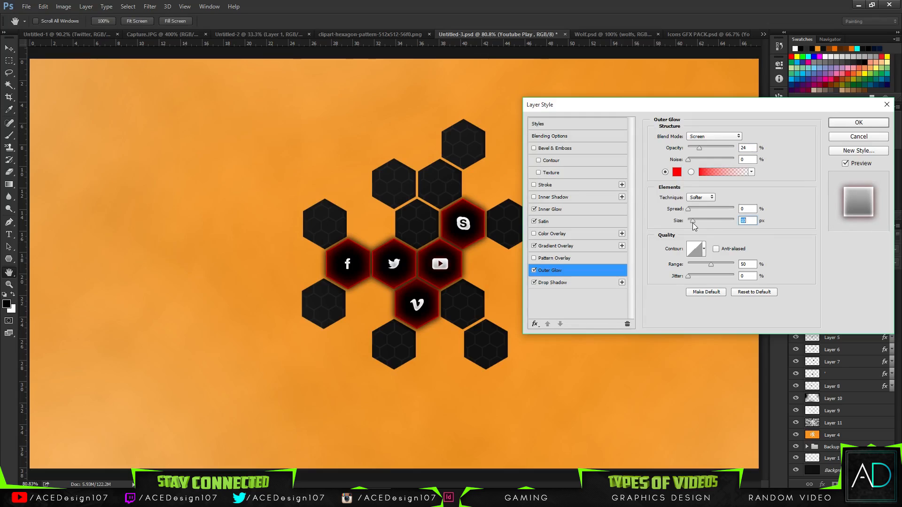
Set the outer glow color to white, ffffff, reduce the glow size and apply the layer style.
left_click(678, 173)
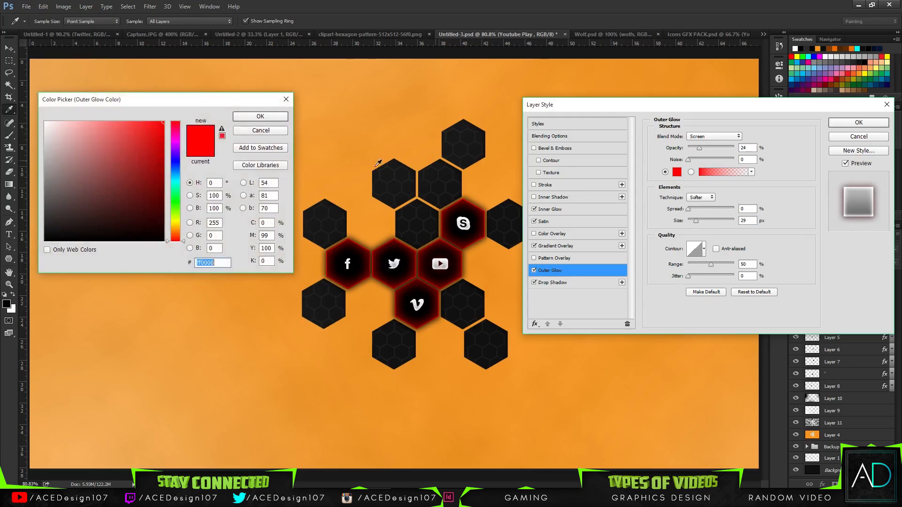
type("ffffff")
left_click(245, 120)
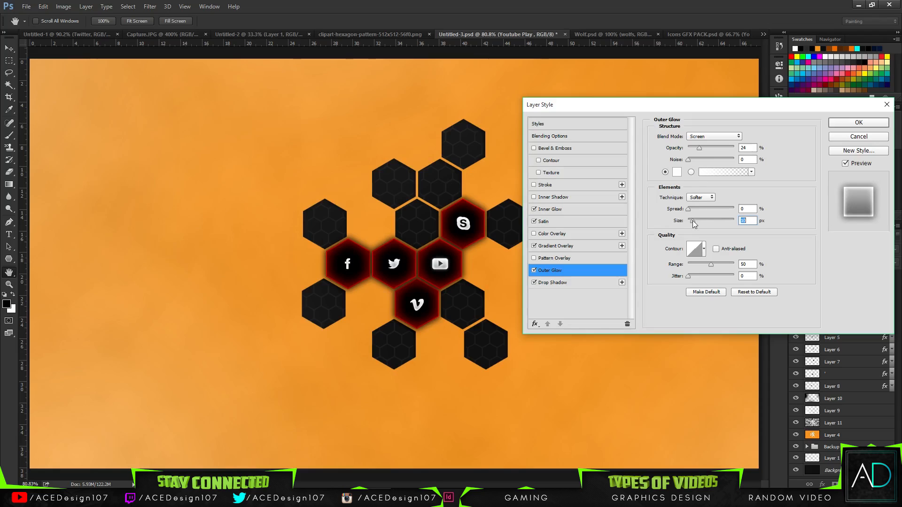
left_click(847, 121)
Copy the Youtube Play layer's style and paste it onto the Facebook, Vimeo, Skype and Twitter layers.
right_click(856, 272)
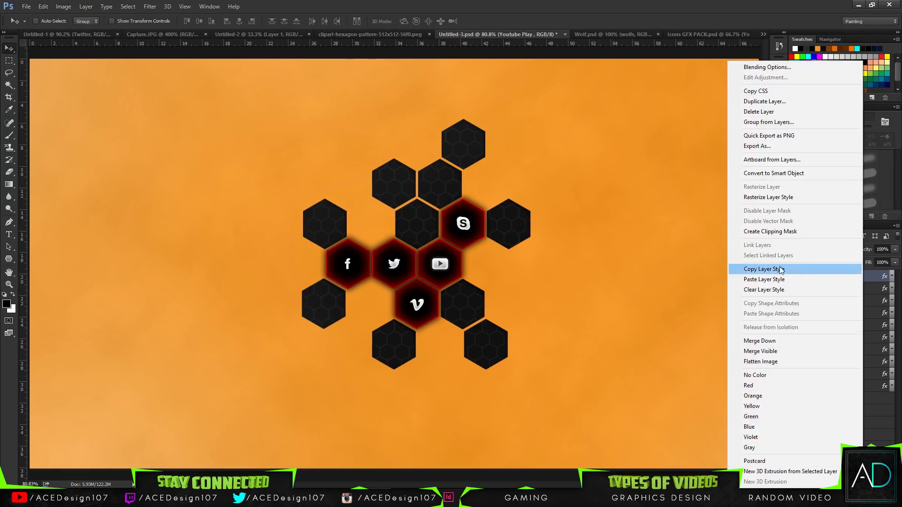
left_click(752, 272)
left_click(857, 289)
left_click(854, 325, "shift")
right_click(853, 323)
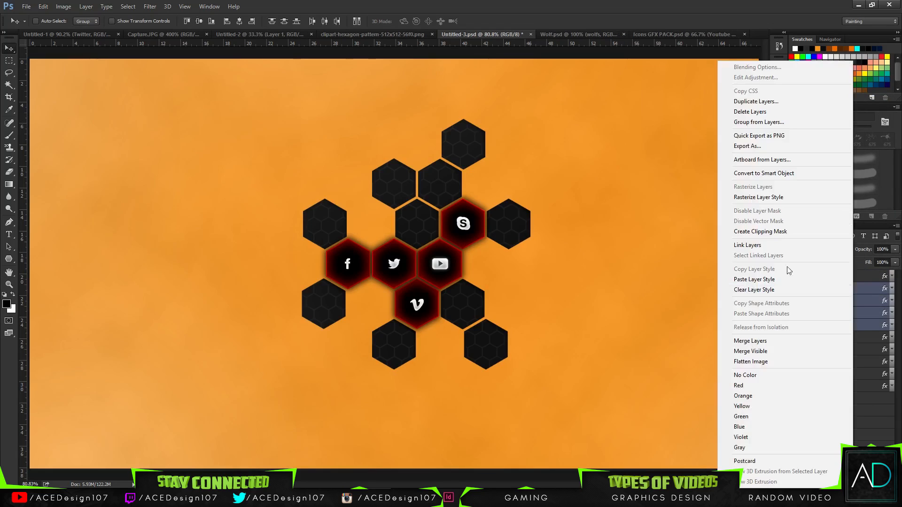
left_click(754, 279)
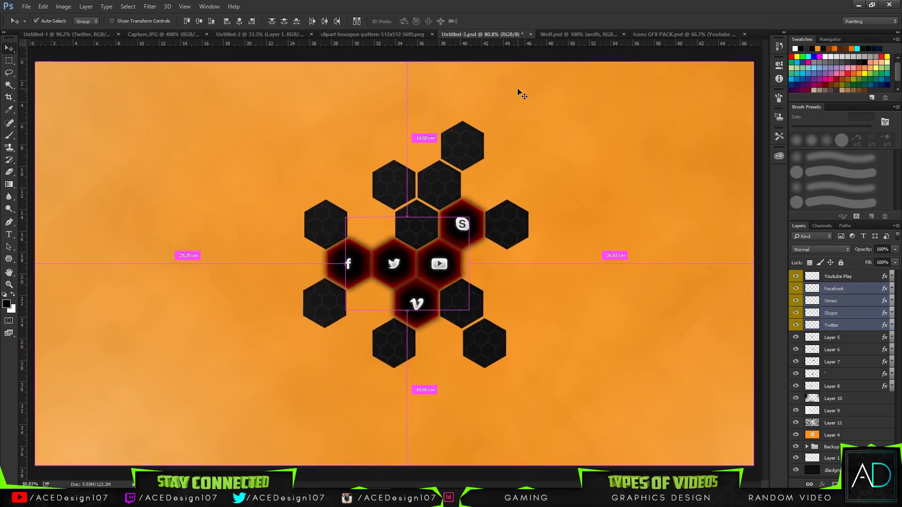
Add a Black & White adjustment layer above the Youtube Play layer.
key("ctrl+minus")
key("ctrl+plus")
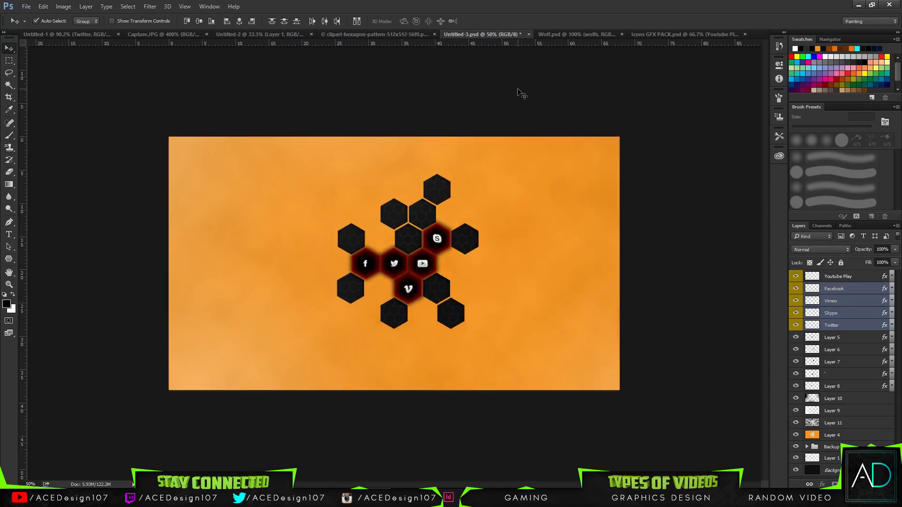
left_click(841, 276)
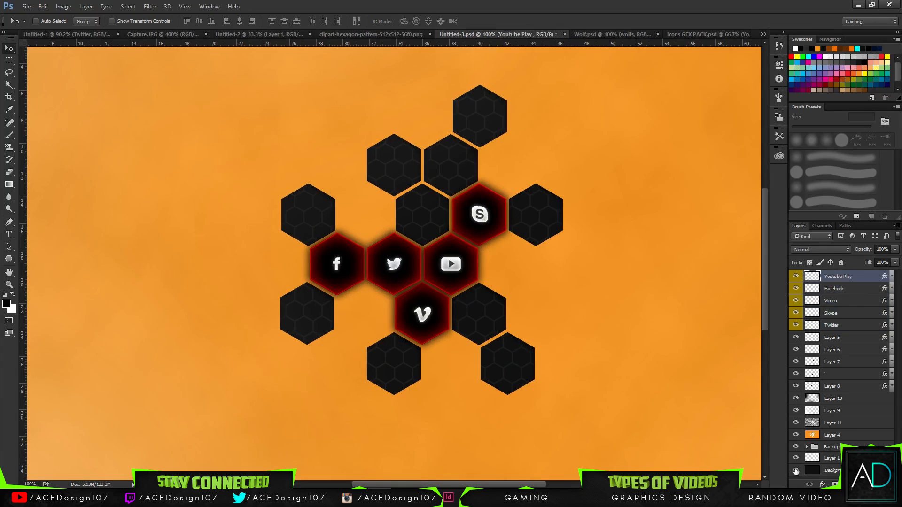
left_click(849, 484)
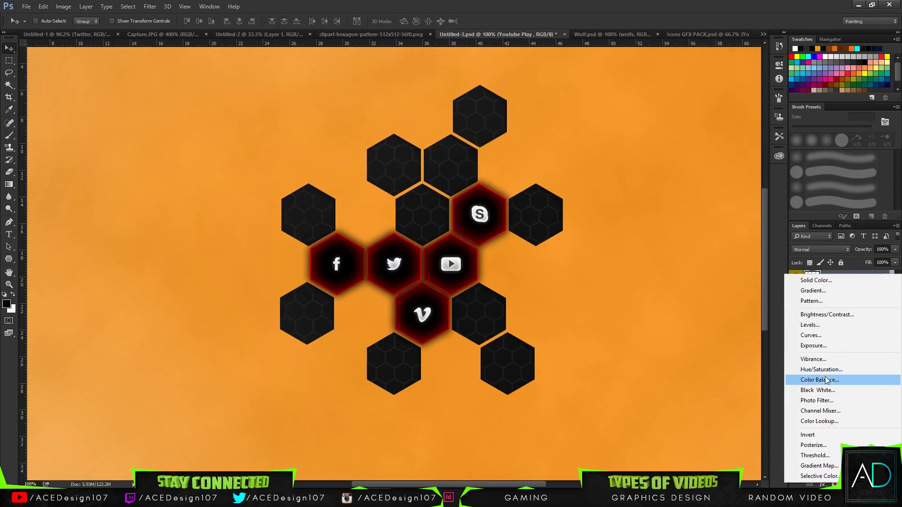
left_click(820, 390)
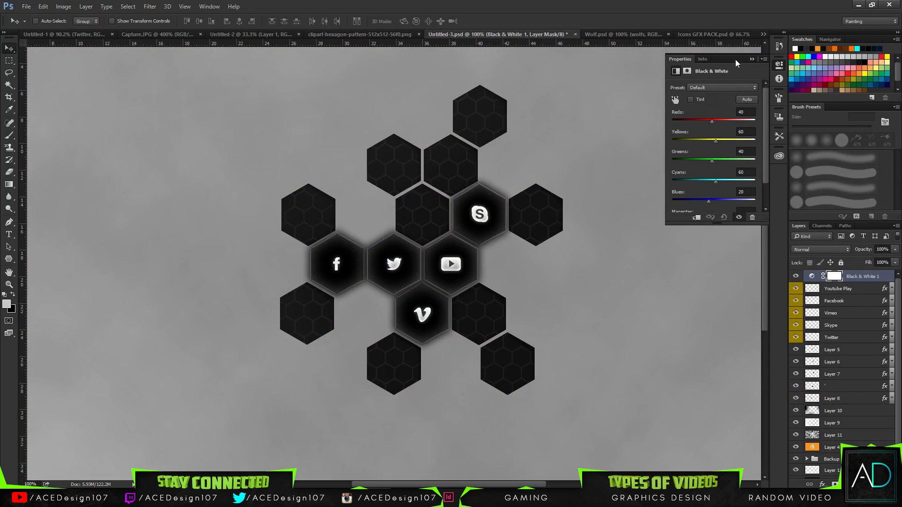
Try the Black & White adjustment with reds 47, yellows 2, greens 28, cyans 109 and blues 72, and delete the adjustment layer.
mouse_move(712, 140)
left_mouse_down()
mouse_move(695, 140)
mouse_move(728, 163)
mouse_move(709, 143)
left_mouse_up()
left_click_drag(699, 180, 717, 201)
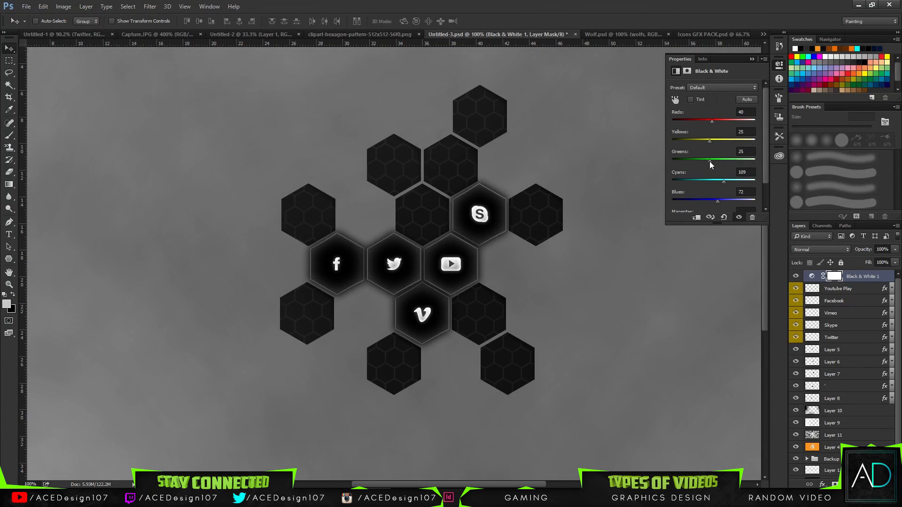
left_click_drag(710, 161, 714, 123)
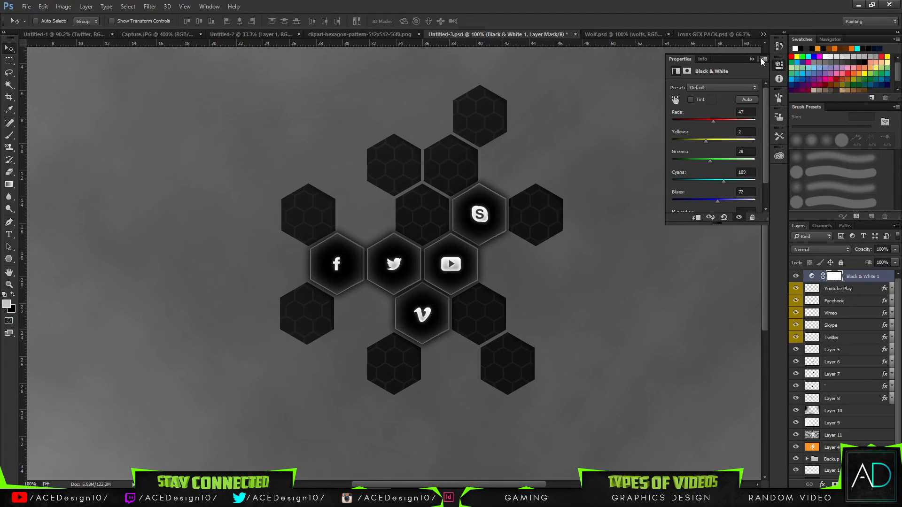
left_click(761, 59)
key("ctrl+0")
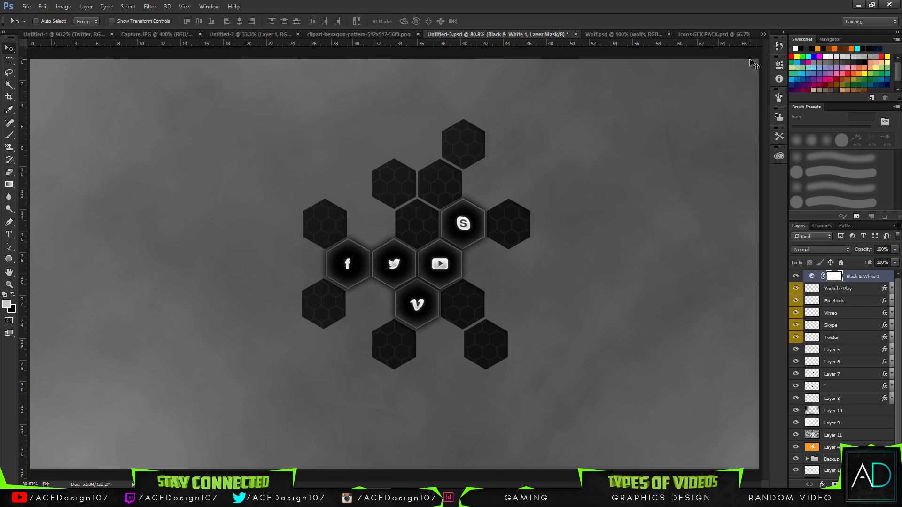
key("Delete")
left_click(848, 484)
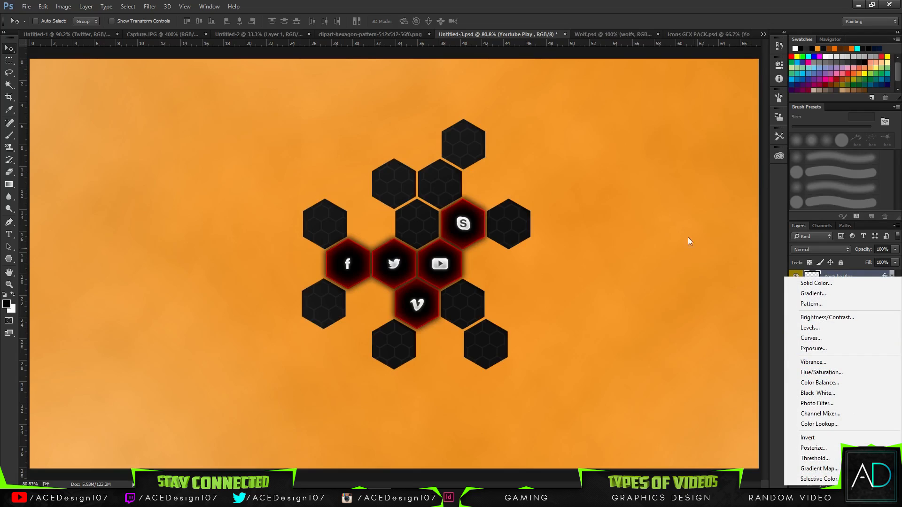
Open GFX PACK 1.1.psd and GFX PACK 1.psd from the Small GFX pack folder.
left_click(26, 8)
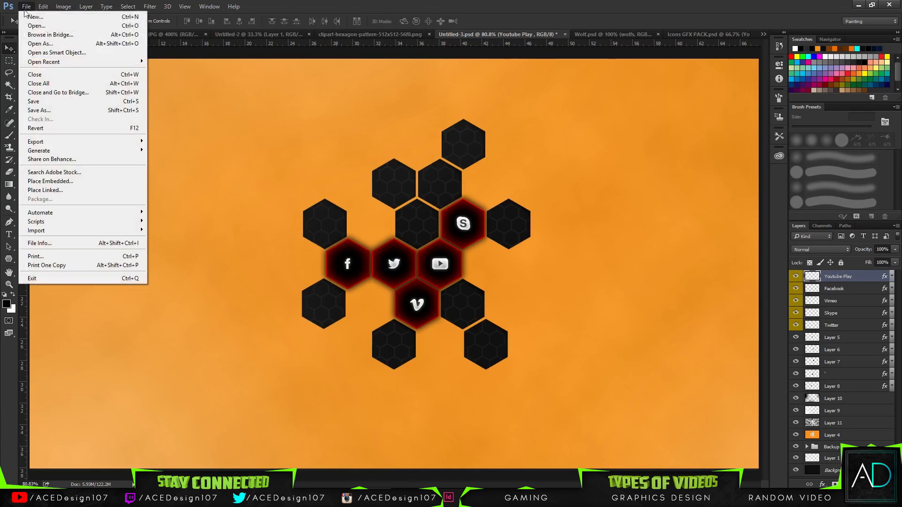
left_click(29, 26)
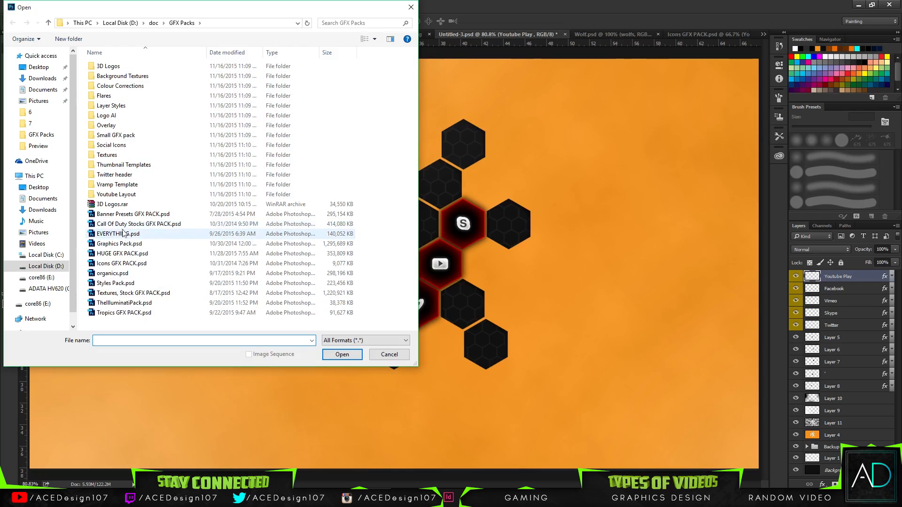
double_click(123, 136)
left_click(166, 75)
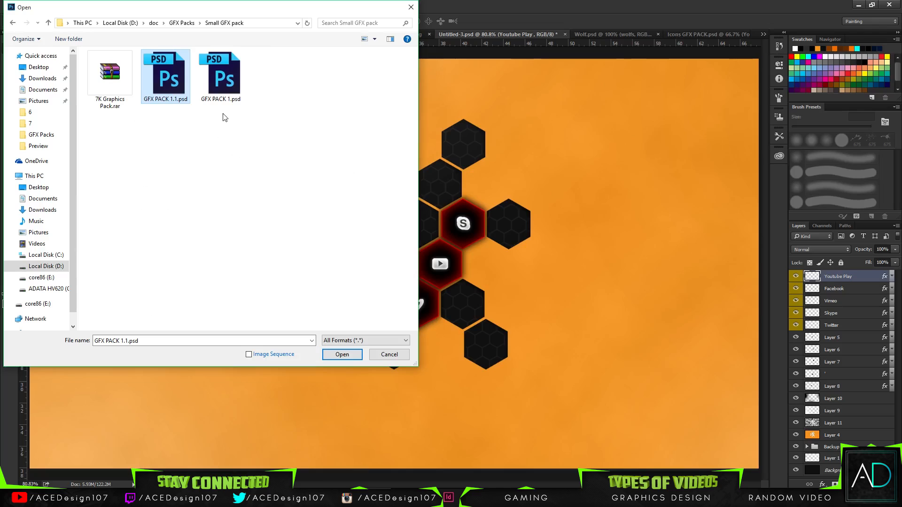
left_click(220, 78, "ctrl")
key("Return")
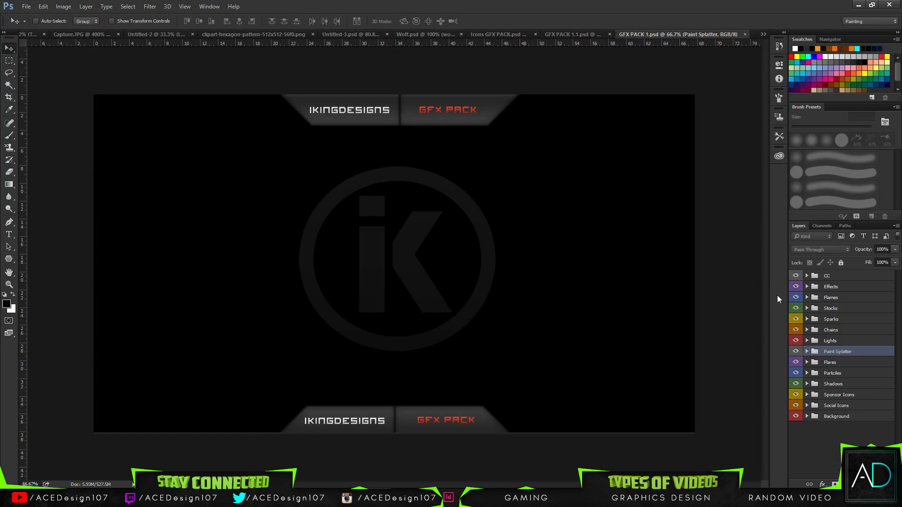
Expand the CC group in GFX PACK 1.psd and copy the whole group into Untitled-3.psd.
left_click(839, 279)
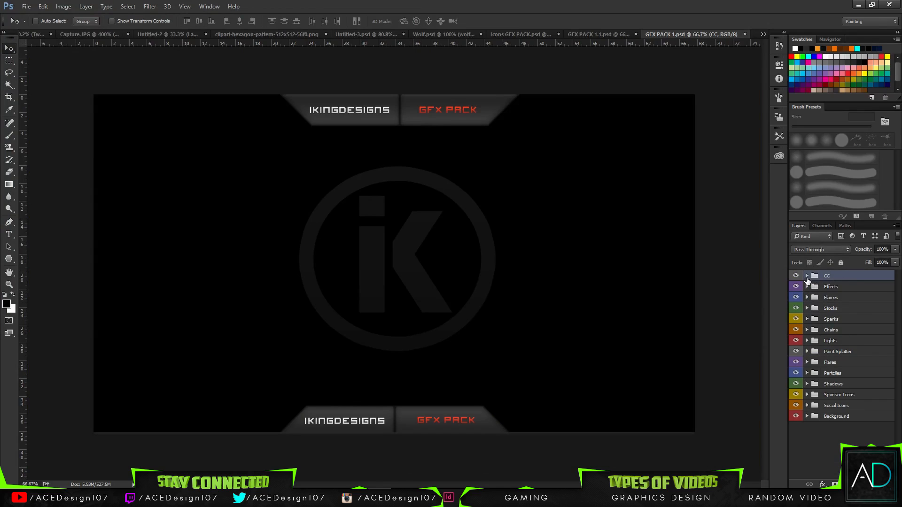
left_click(807, 276)
left_click(795, 287)
left_click(796, 287)
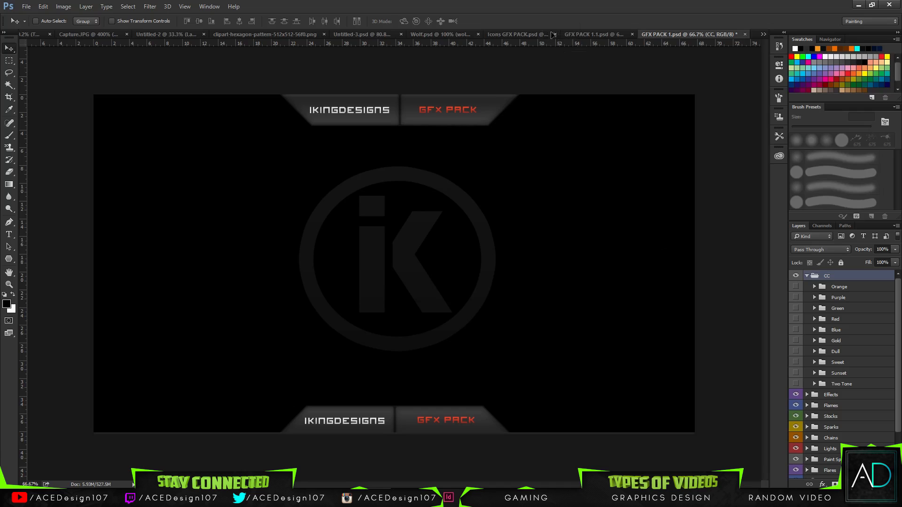
left_click(341, 34)
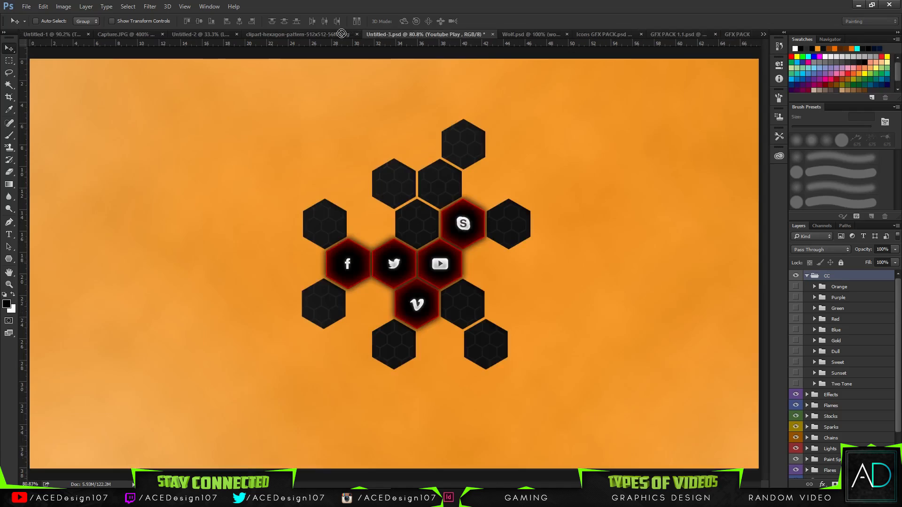
left_click_drag(342, 34, 484, 256)
Preview the Orange, Purple, Green, Red, Blue, Gold, Dull, Sweet and Sunset color corrections one at a time, hiding each again.
left_click(796, 287)
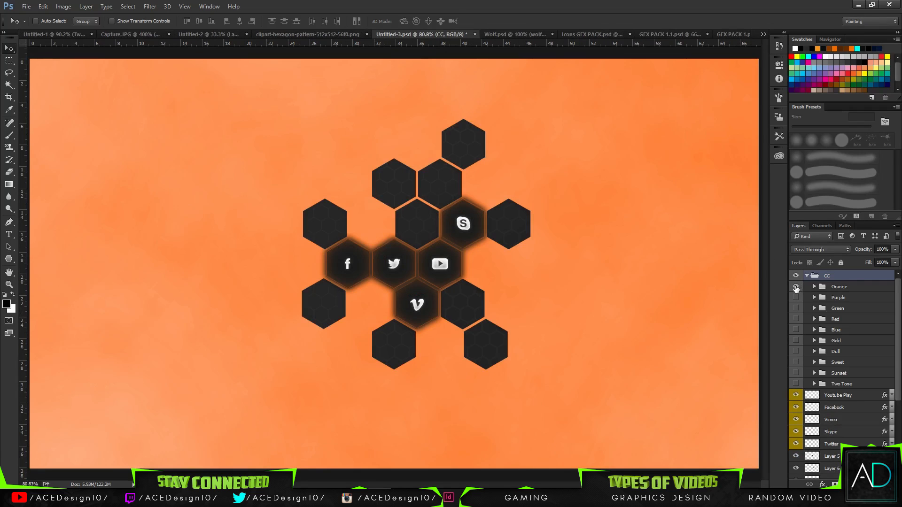
left_click(796, 286)
left_click(796, 297)
left_click(796, 298)
left_click(796, 308)
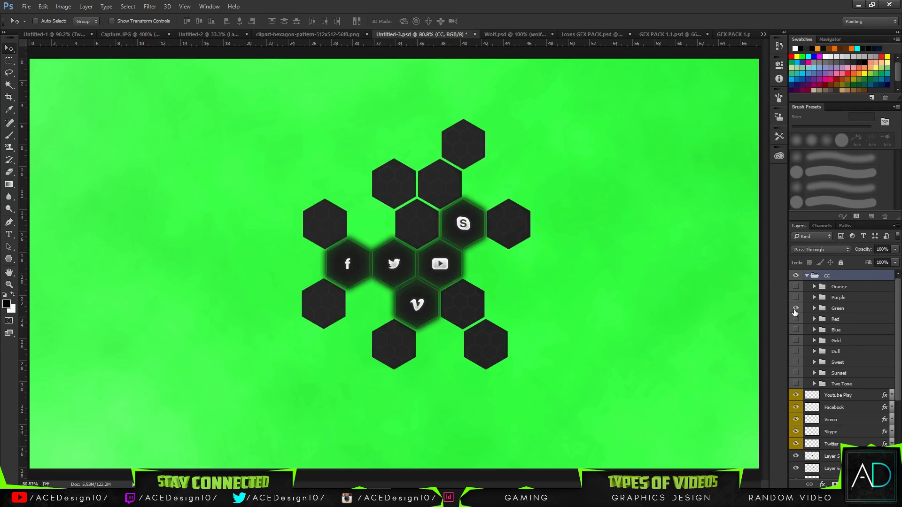
left_click(796, 308)
left_click(796, 319)
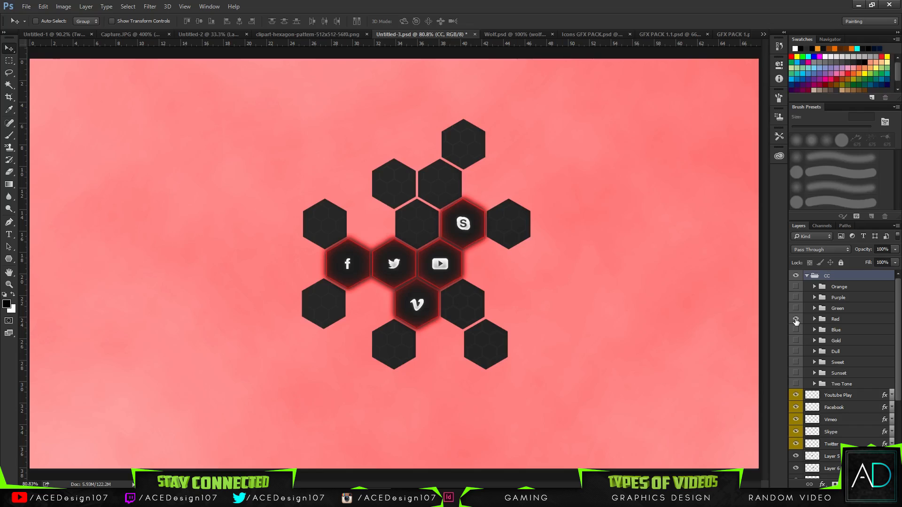
left_click(796, 319)
left_click(796, 330)
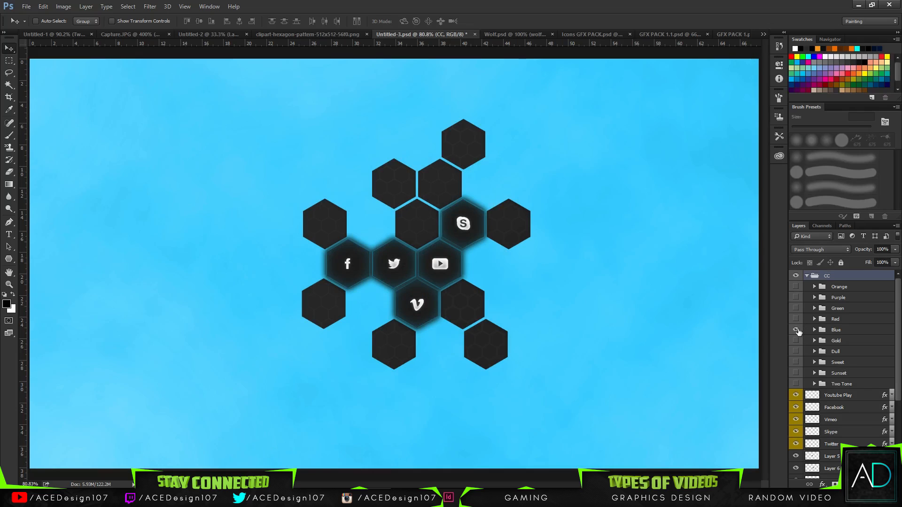
left_click(796, 331)
left_click(796, 342)
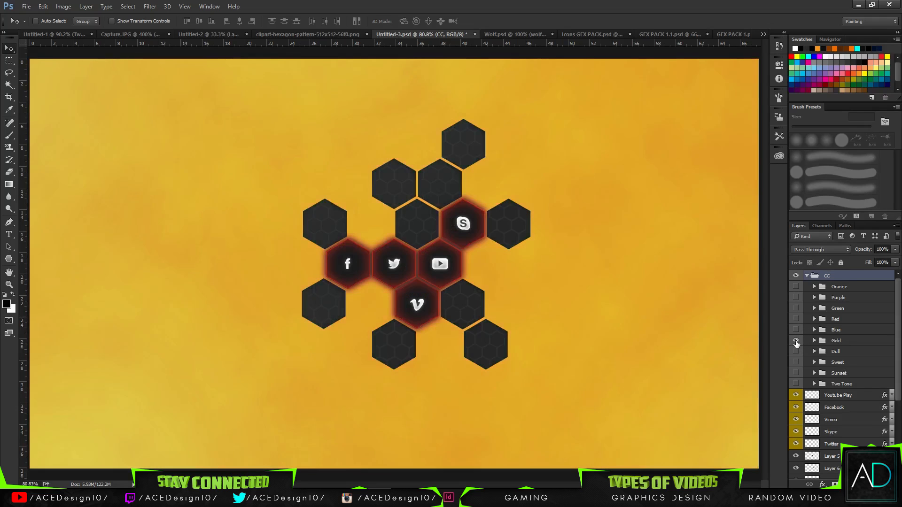
left_click(796, 341)
left_click(796, 352)
left_click(796, 352)
left_click(796, 363)
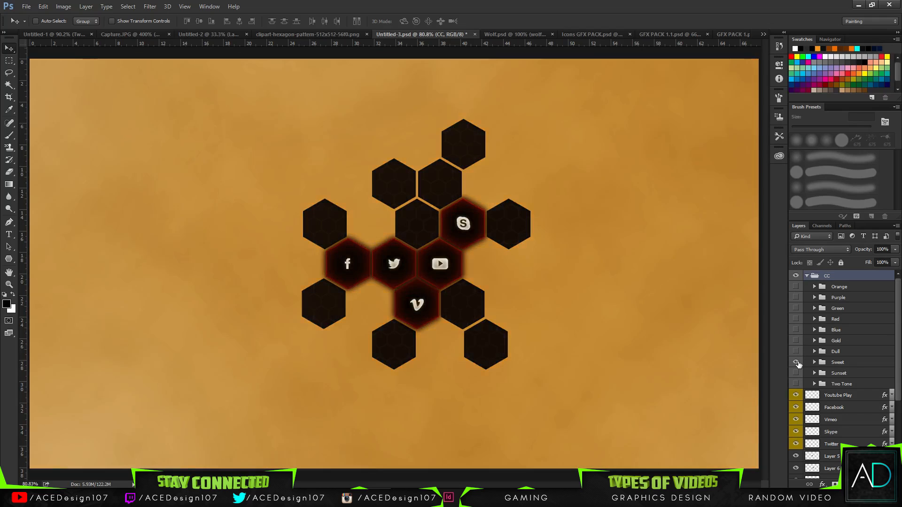
left_click(796, 363)
left_click(796, 373)
left_click(796, 373)
Make the Two Tone color correction group visible over the honeycomb design.
left_click(796, 384)
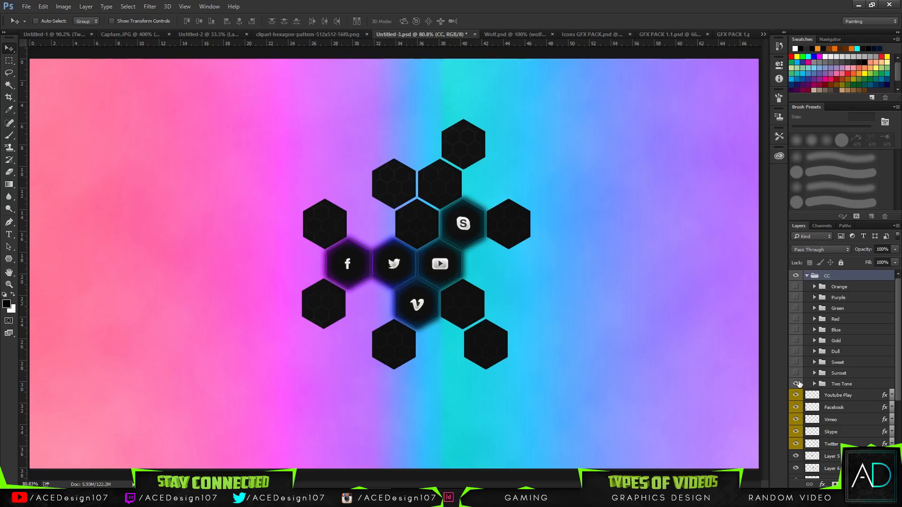
key("ctrl+minus")
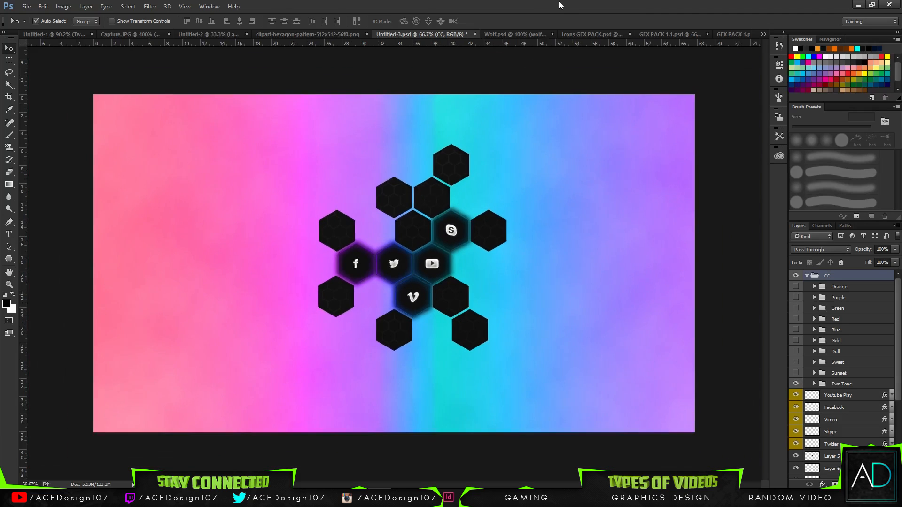